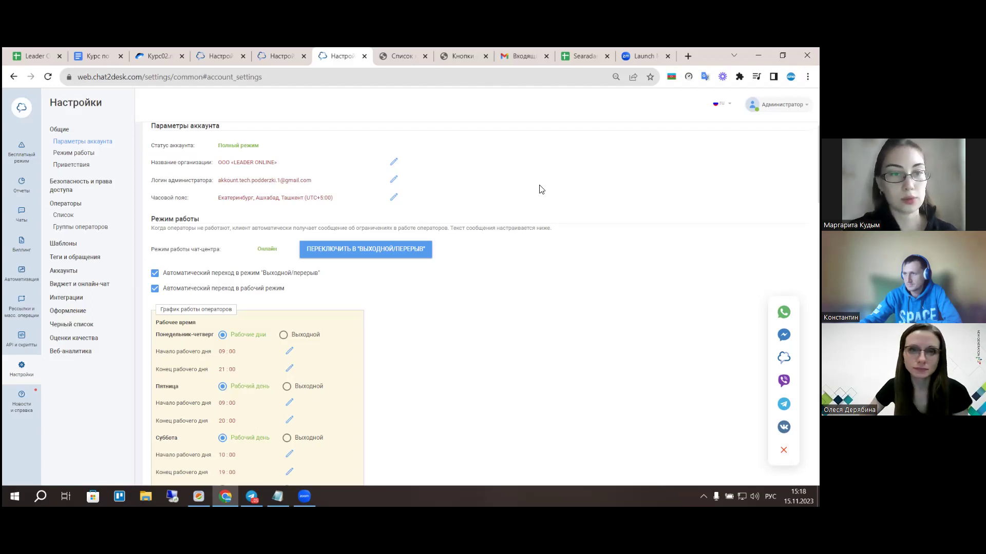
# Review the operators' work schedule, channel greetings and chat auto-assignment settings, and open the list of operators.
pyautogui.scroll(-3, 545, 180)
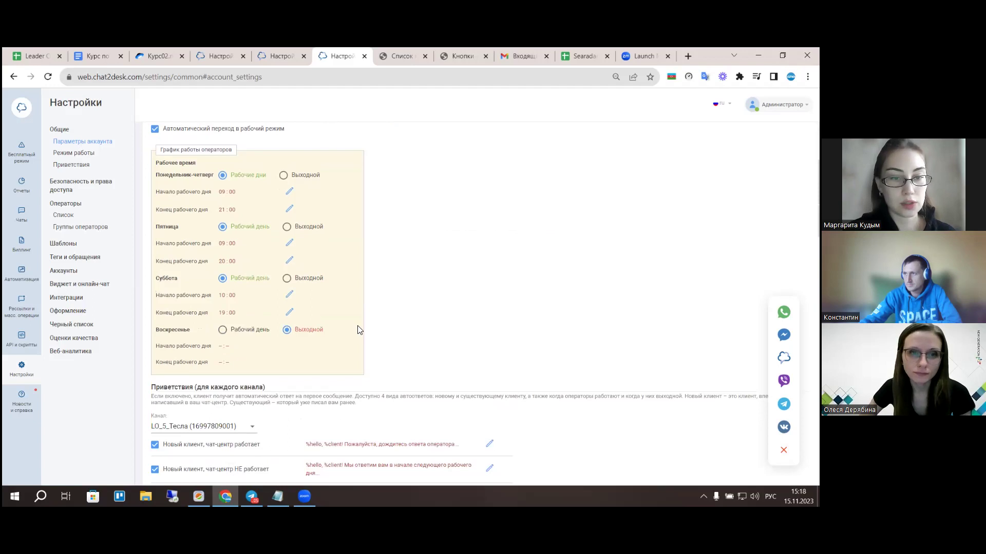
pyautogui.scroll(-5, 424, 284)
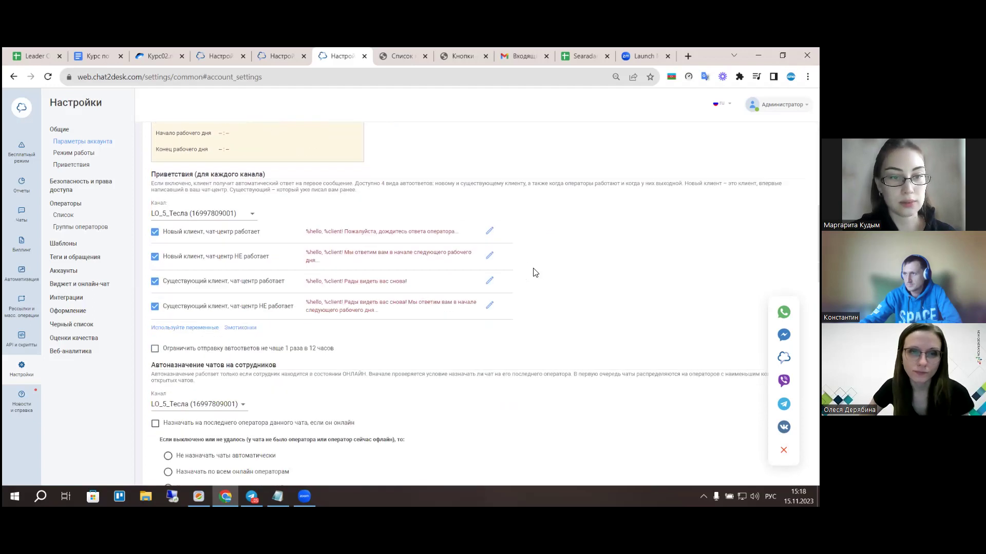
pyautogui.scroll(-3, 534, 273)
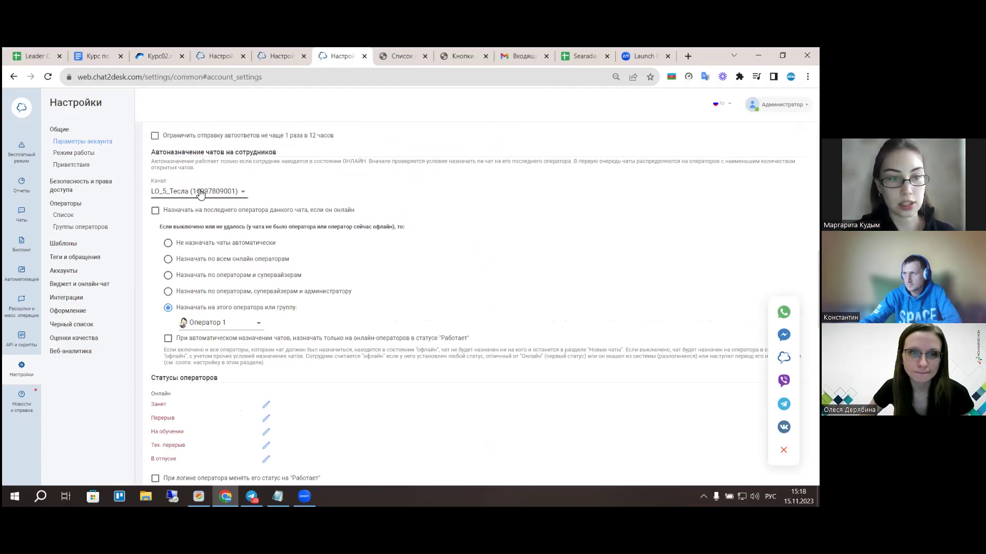
pyautogui.click(67, 212)
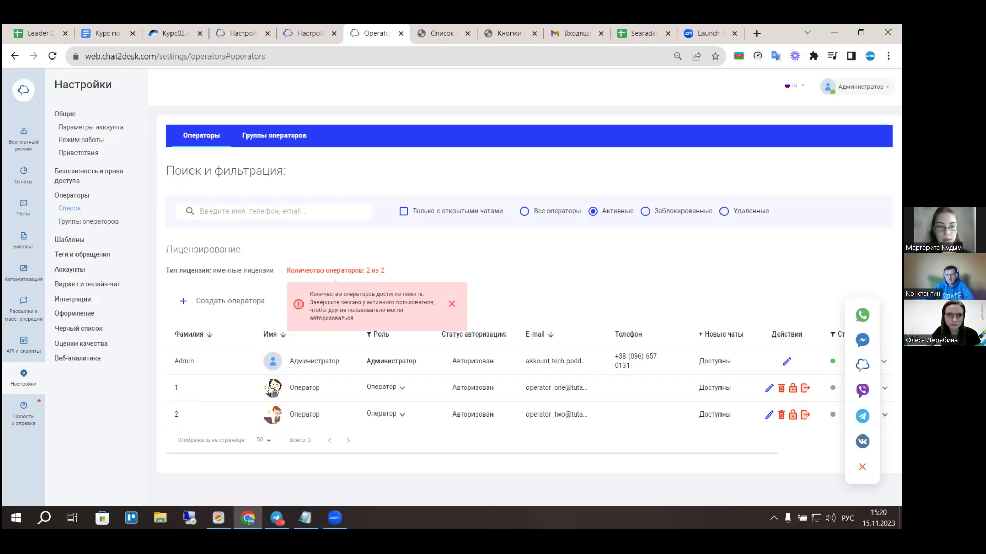
# Return to the account parameters and check the channel choices for chat auto-assignment, keeping LO_5_Тесла selected.
pyautogui.click(109, 131)
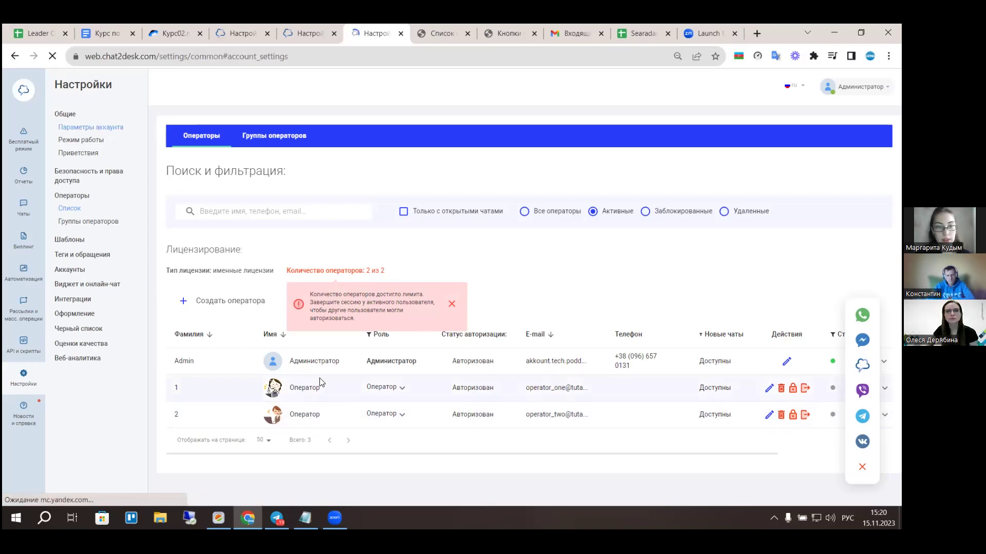
pyautogui.scroll(-15, 303, 283)
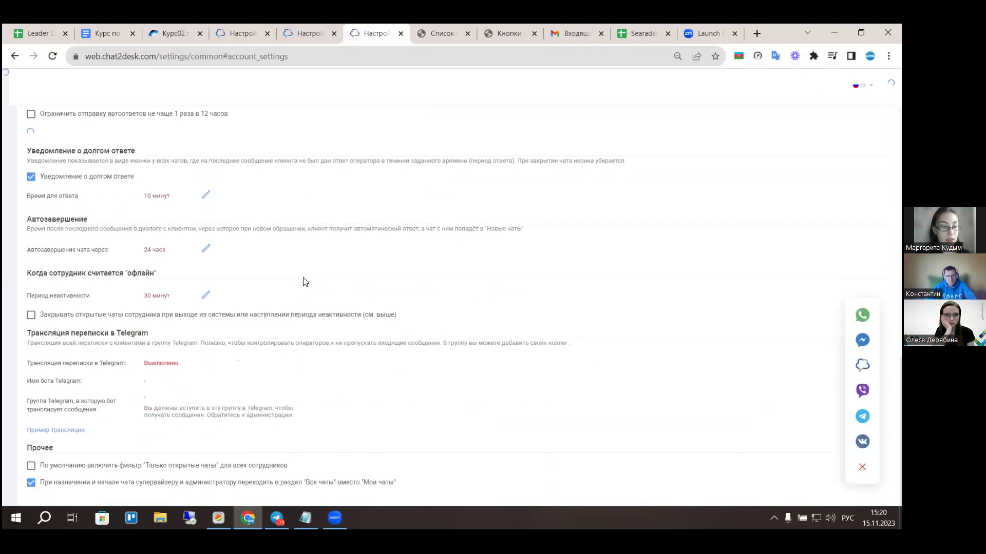
pyautogui.scroll(-3, 305, 279)
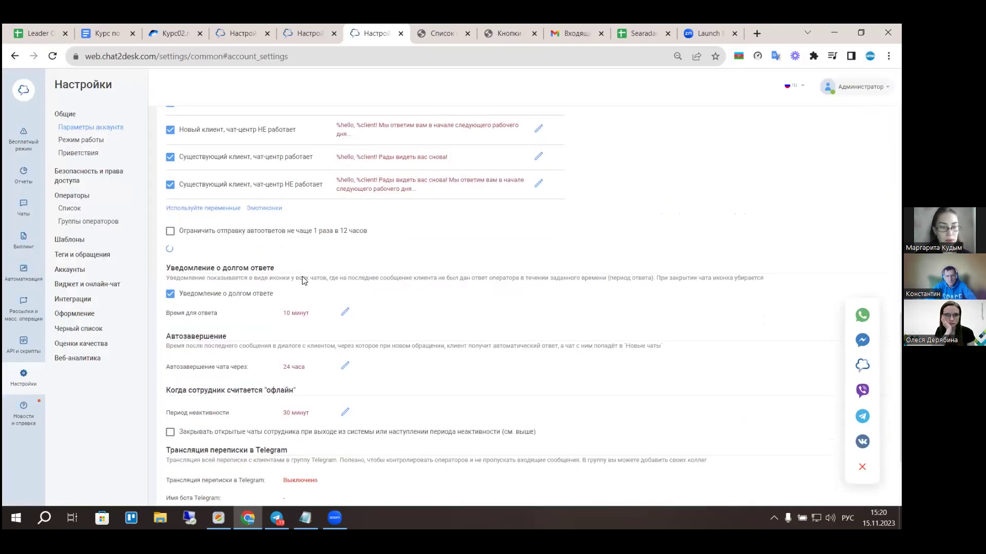
pyautogui.click(251, 177)
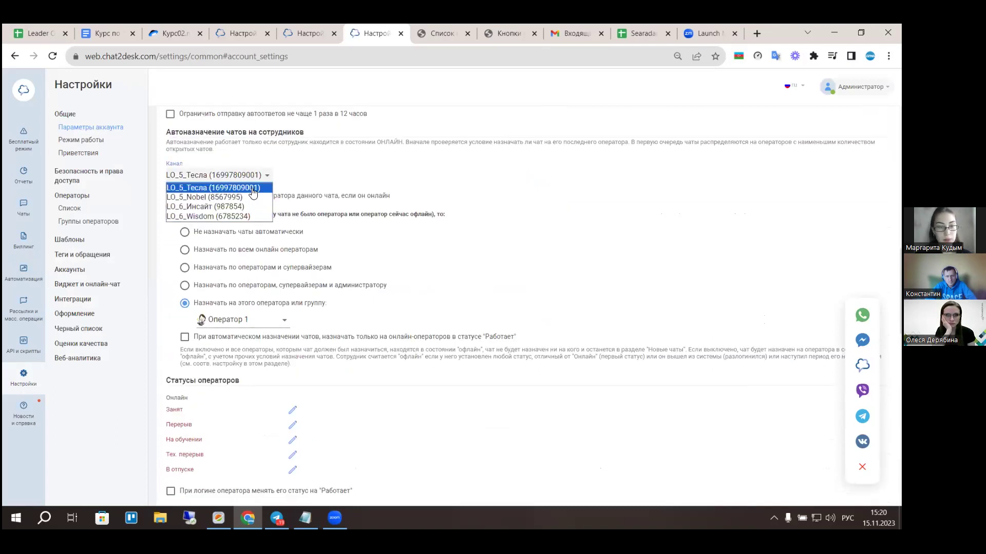
pyautogui.click(252, 190)
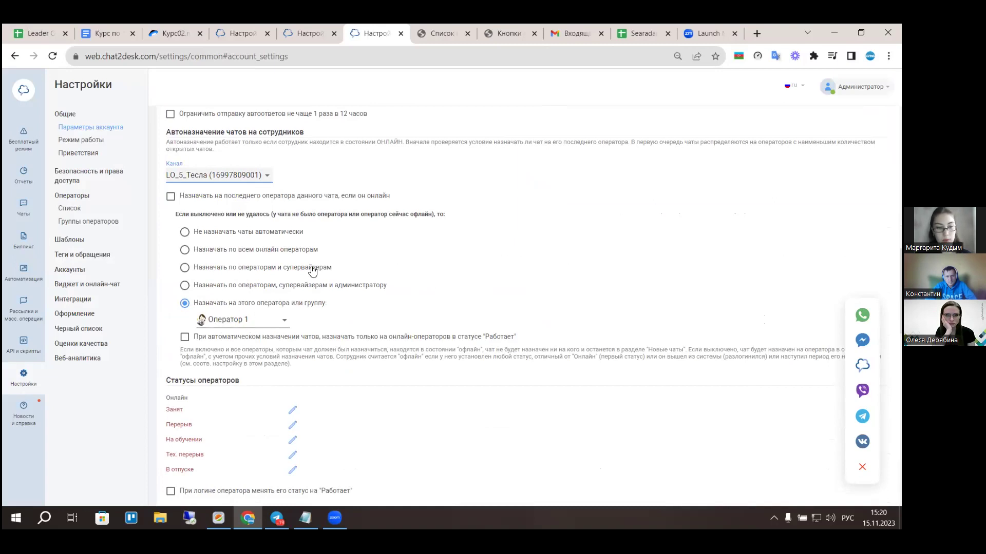
# Review the operator statuses, the status-change warning and the additional client card fields in the account parameters.
pyautogui.scroll(-3, 315, 262)
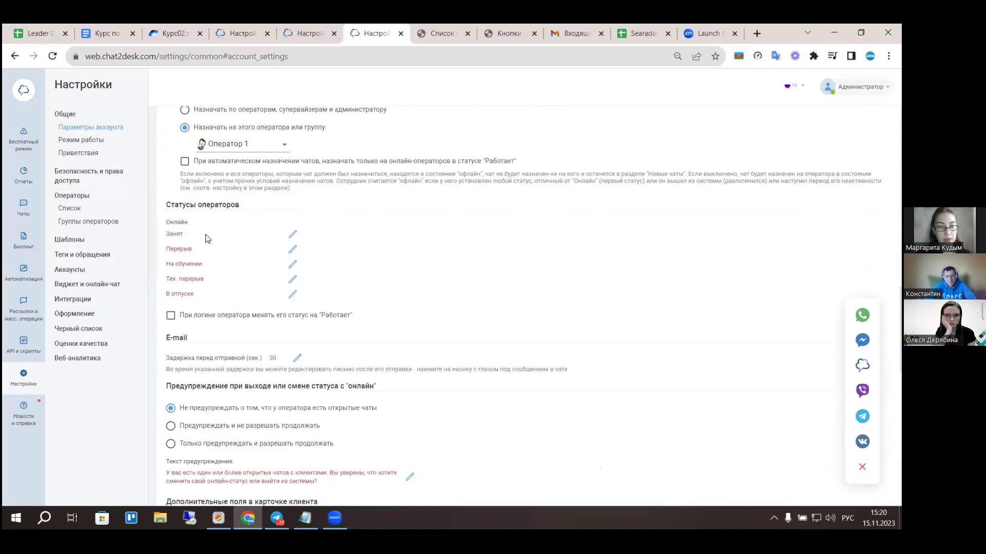
pyautogui.scroll(-1, 243, 296)
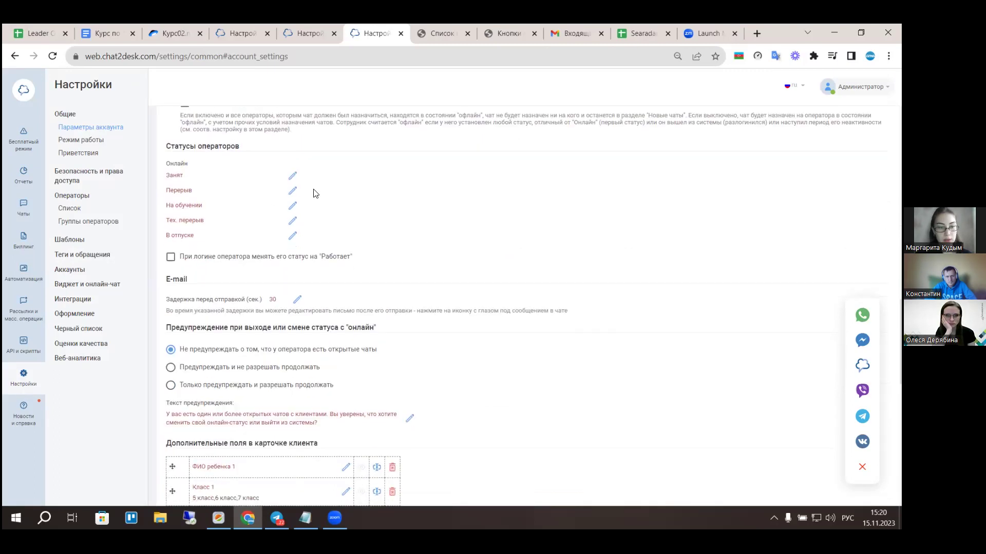
pyautogui.scroll(-5, 426, 236)
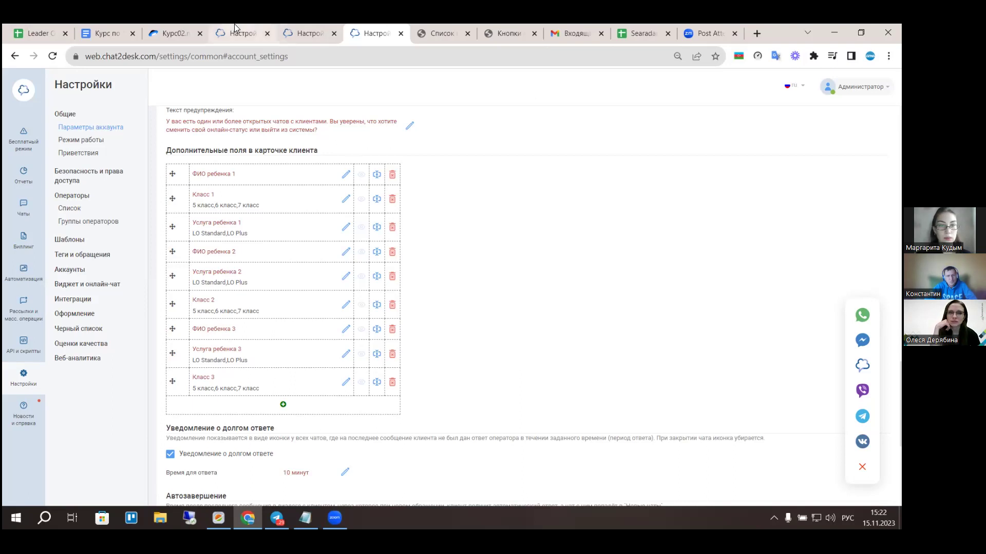
# Open the list of all chats in a new browser tab and switch to that tab.
pyautogui.moveTo(31, 203)
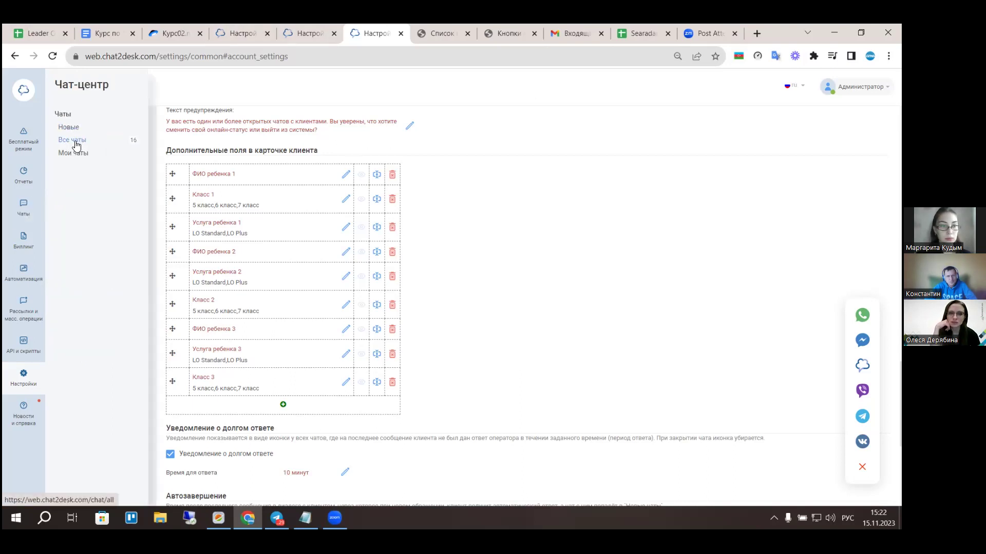
pyautogui.rightClick(76, 144)
pyautogui.click(123, 153)
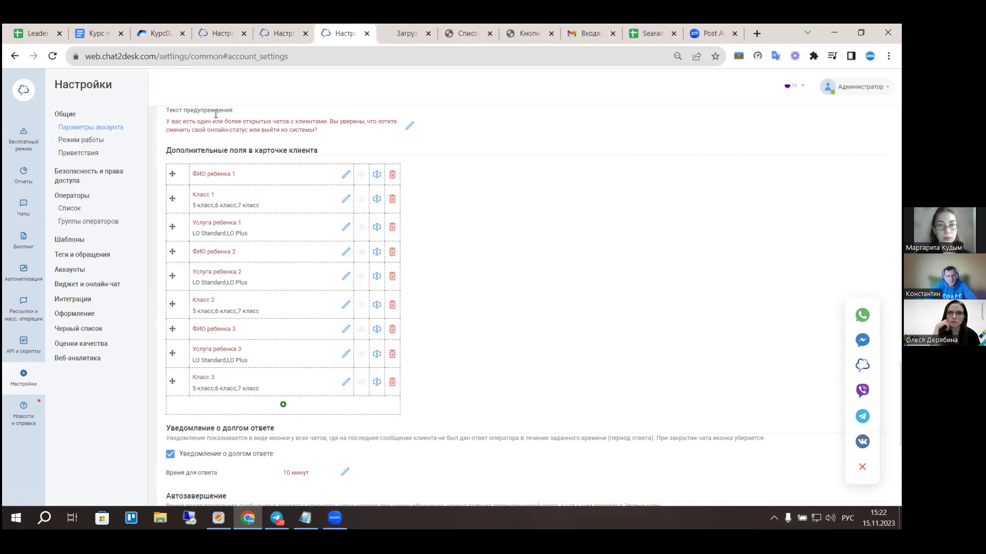
pyautogui.click(397, 25)
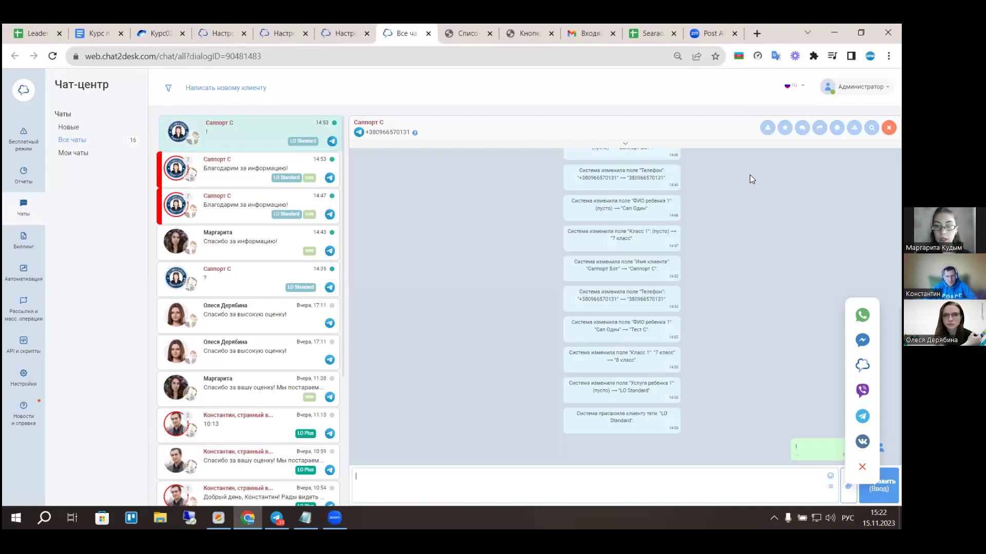
# Open the selected chat's client data card and save the client comment "нпгрпшщк".
pyautogui.click(767, 128)
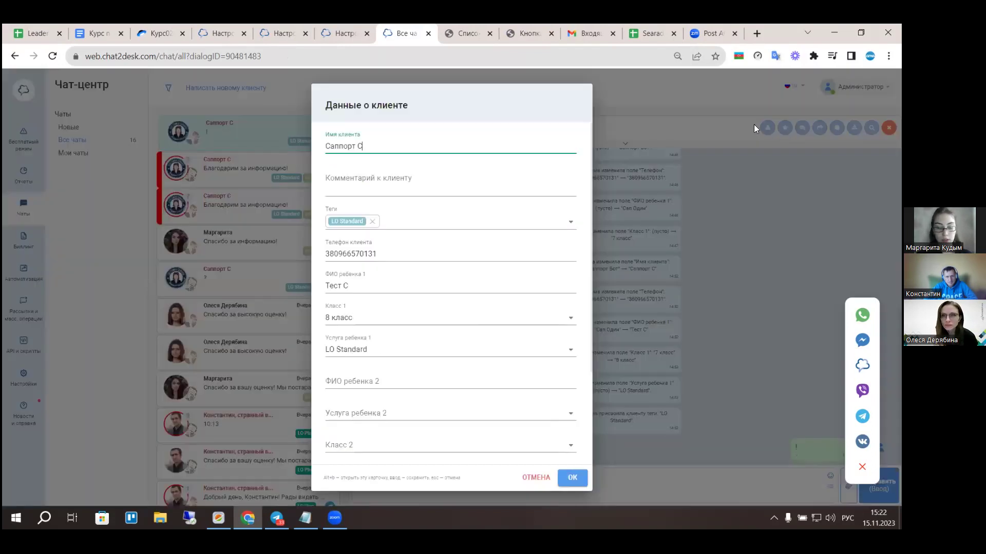
pyautogui.click(382, 186)
pyautogui.write('оплачено')
pyautogui.press('Return')
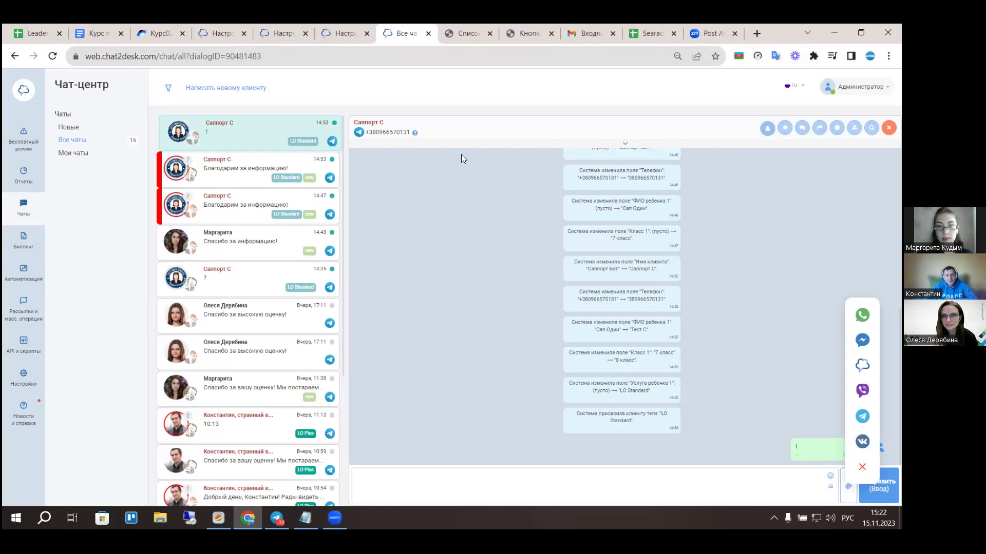
# Replace the client comment with three lines, "амиовыталыь", "иауртыьвщлщвкрп" and "ампиртоьлбд", and save the card.
pyautogui.hotkey('alt', 'b')
pyautogui.click(391, 186)
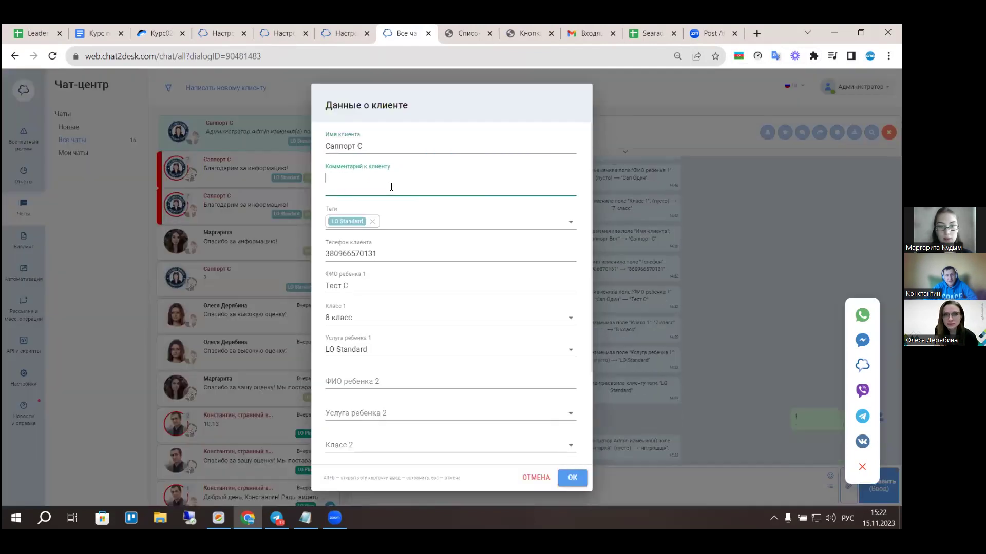
pyautogui.write('амиовыталы')
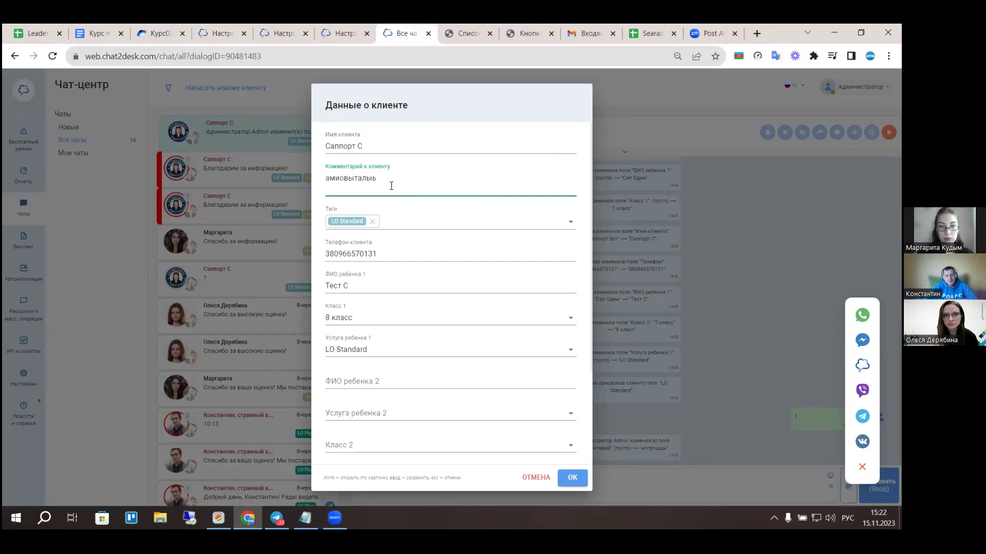
pyautogui.write('ь')
pyautogui.hotkey('shift', 'Return')
pyautogui.write('иауртыьвщлщвкр')
pyautogui.hotkey('shift', 'Return')
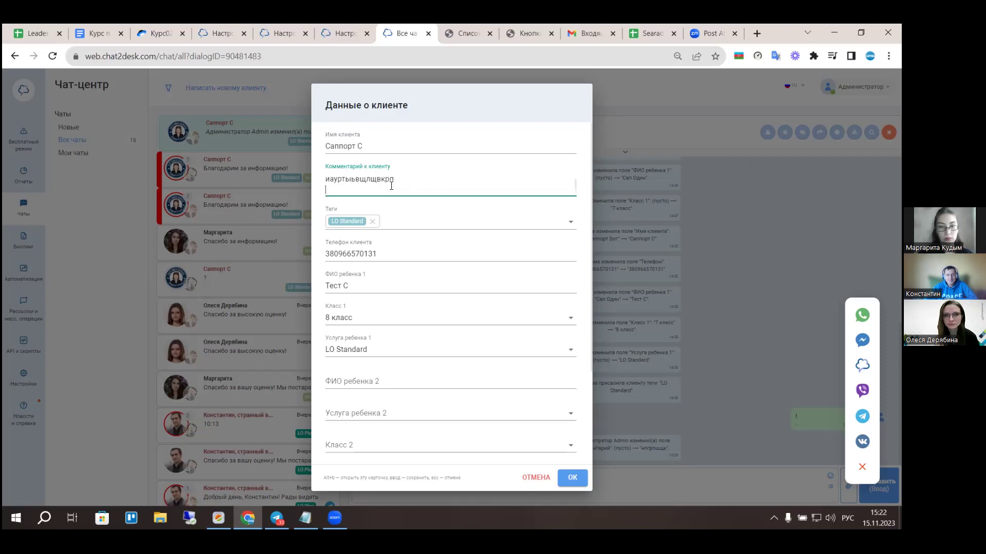
pyautogui.write('ампиртоьлбд')
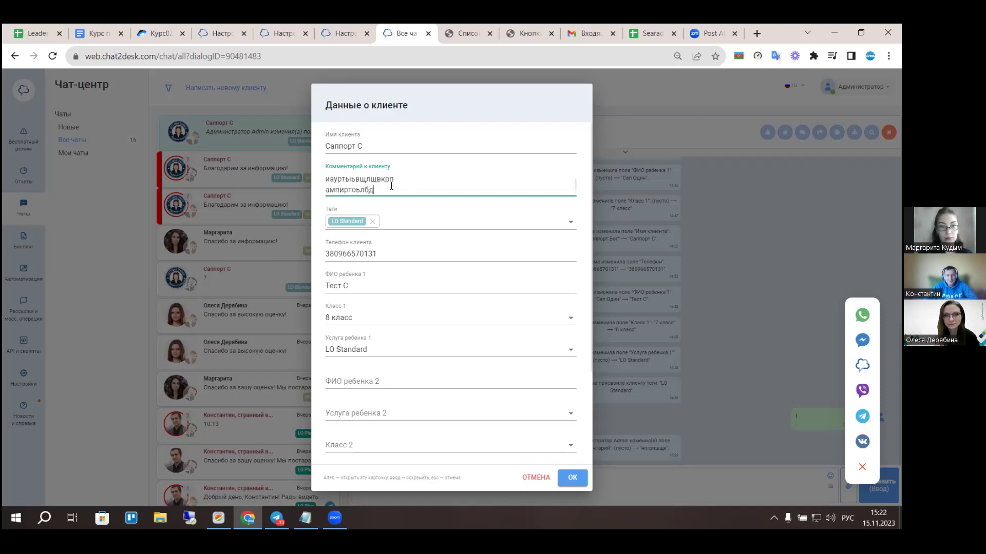
pyautogui.click(573, 479)
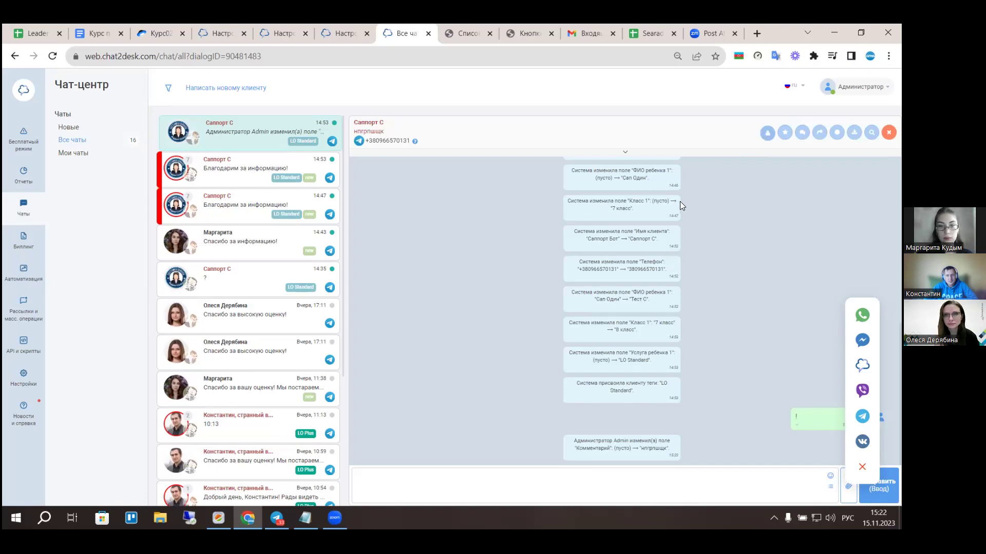
# Replace the client comment with the three lines "со1", "2" and "3", and save the card.
pyautogui.hotkey('alt', 'b')
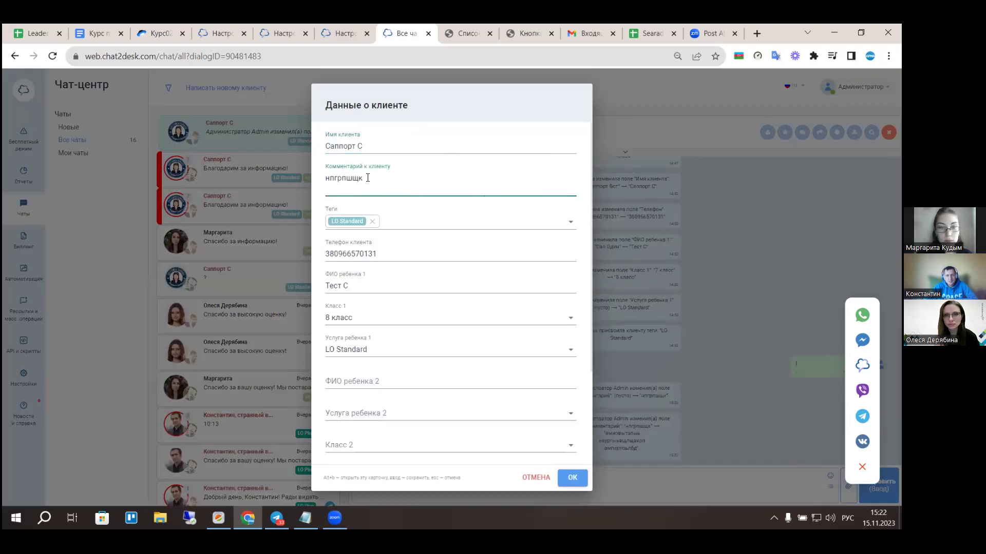
pyautogui.doubleClick(344, 179)
pyautogui.press('BackSpace')
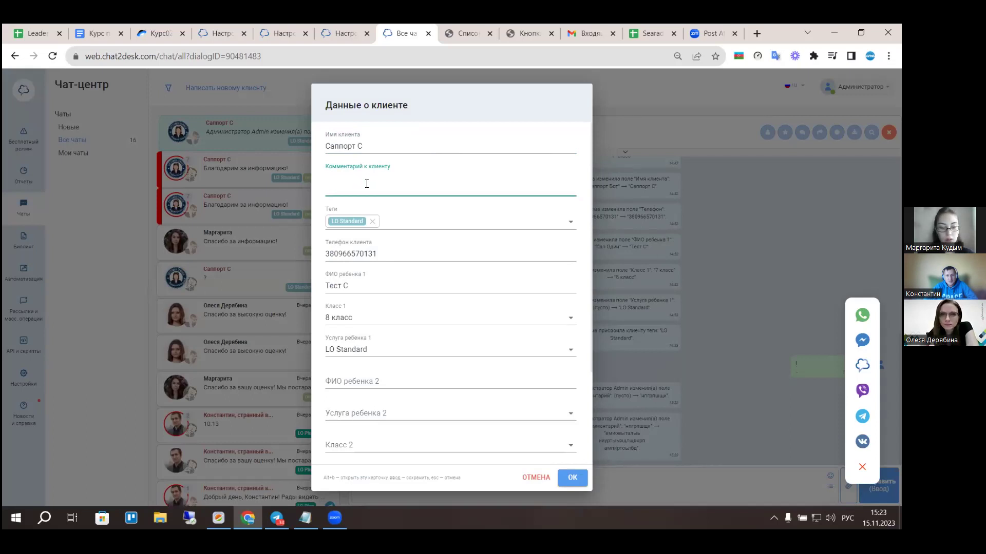
pyautogui.write('со1')
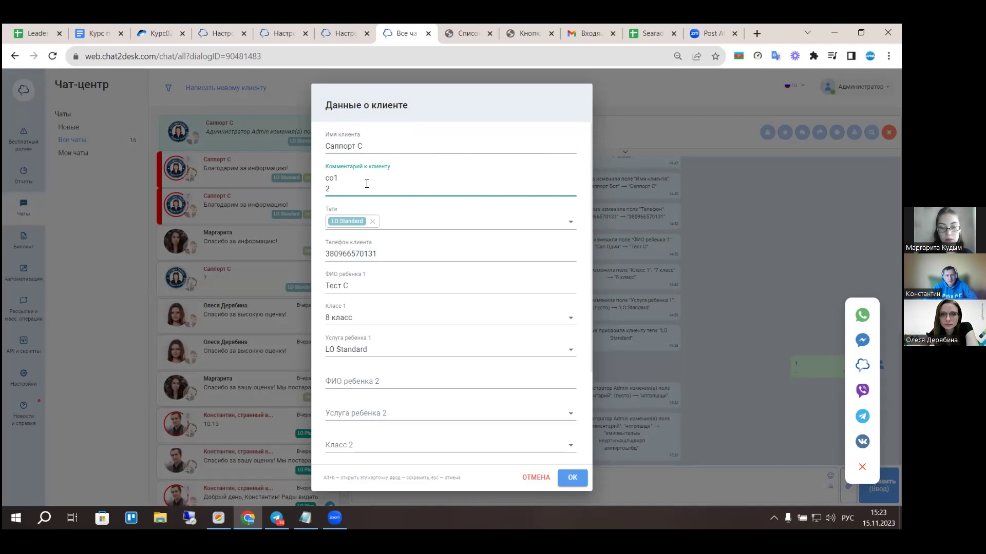
pyautogui.press('Return')
pyautogui.click(578, 477)
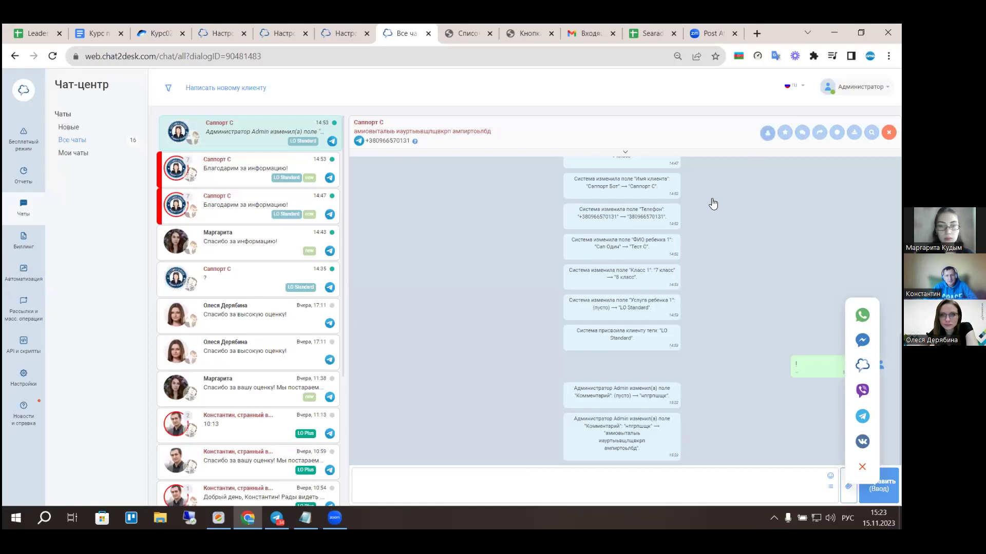
# Reopen the client data card, delete the entire comment and save the card with an empty comment.
pyautogui.hotkey('alt', 'b')
pyautogui.click(338, 182)
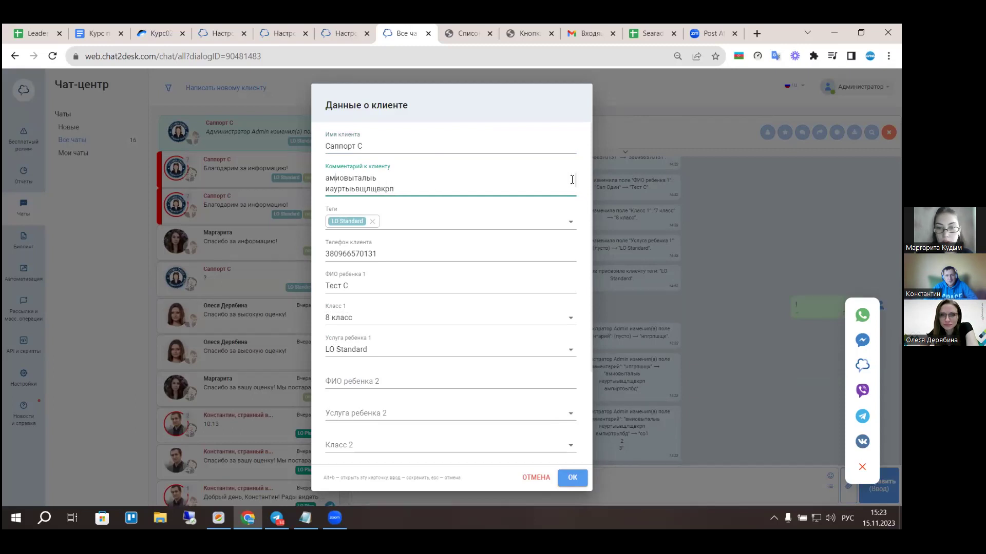
pyautogui.scroll(-1, 491, 174)
pyautogui.scroll(1, 490, 174)
pyautogui.scroll(-1, 490, 173)
pyautogui.scroll(1, 490, 173)
pyautogui.hotkey('ctrl', 'a')
pyautogui.scroll(-1, 491, 173)
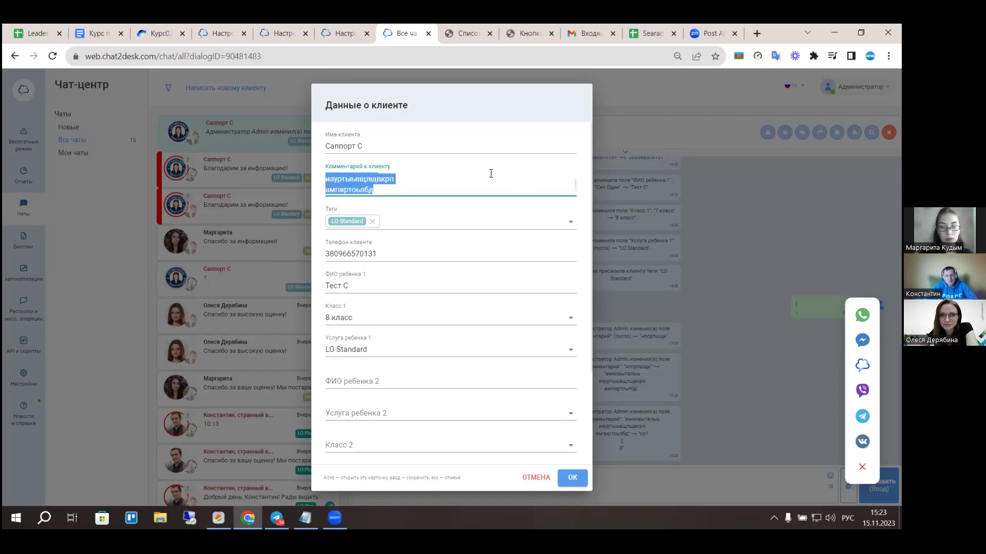
pyautogui.press('BackSpace')
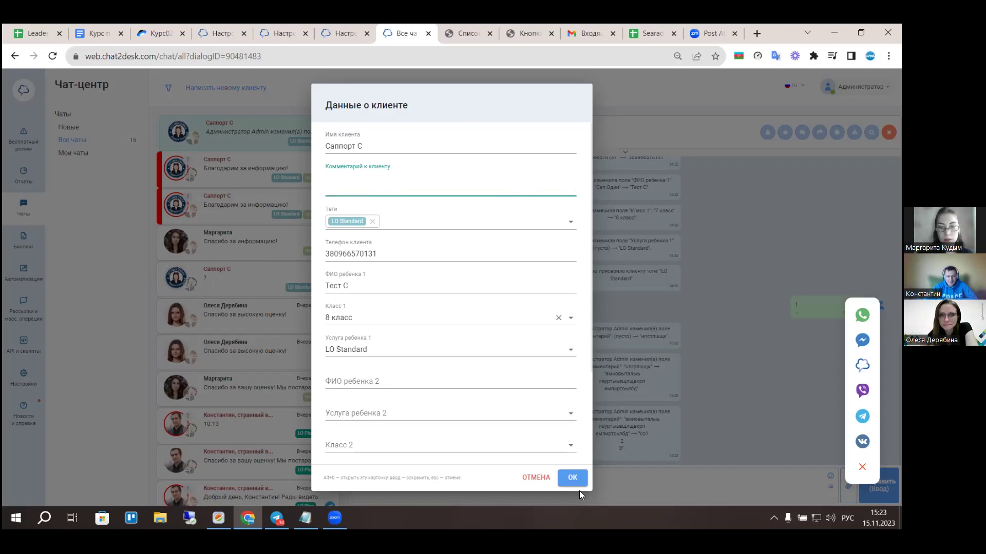
pyautogui.click(575, 478)
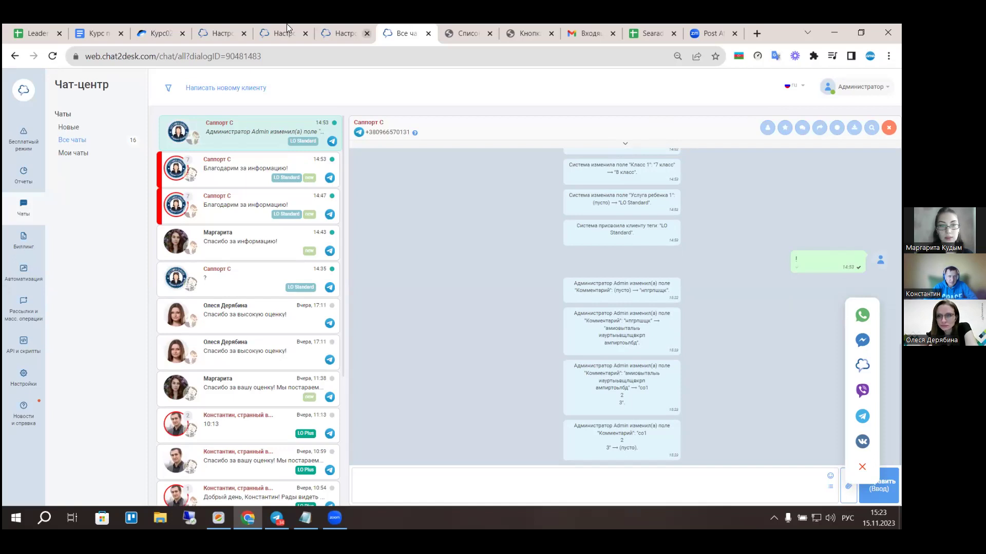
# Return to the account parameters and add a text field (Текстовое поле) to the additional client card fields.
pyautogui.click(222, 32)
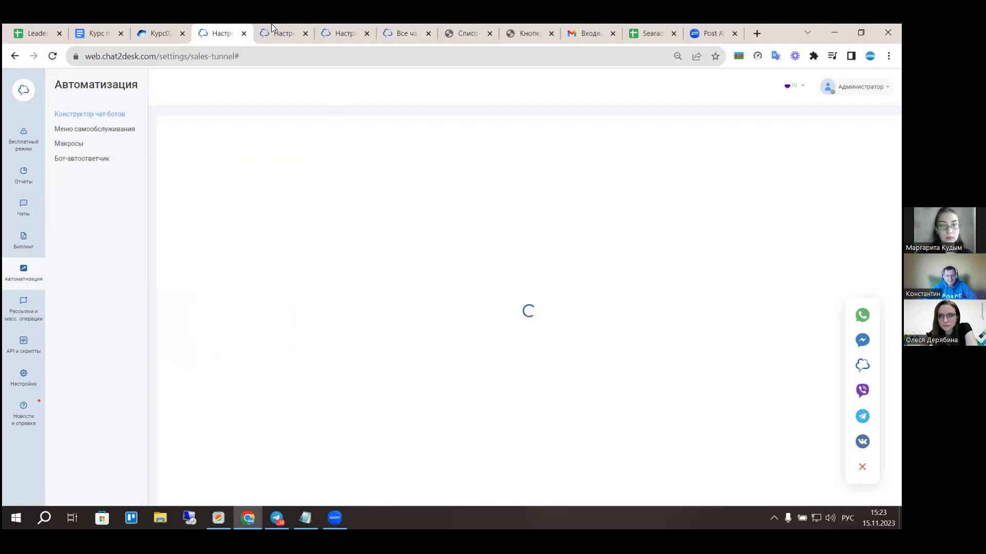
pyautogui.click(347, 26)
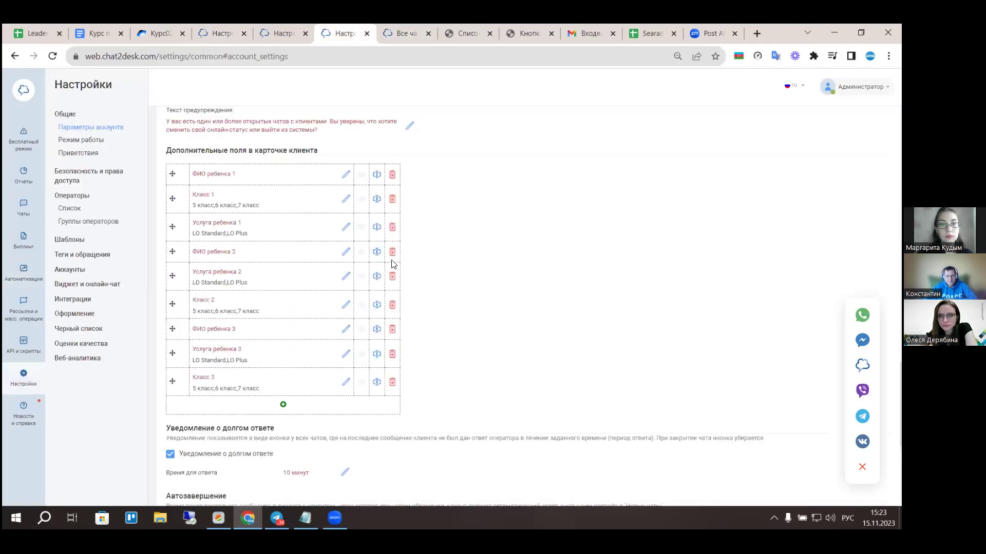
pyautogui.click(283, 405)
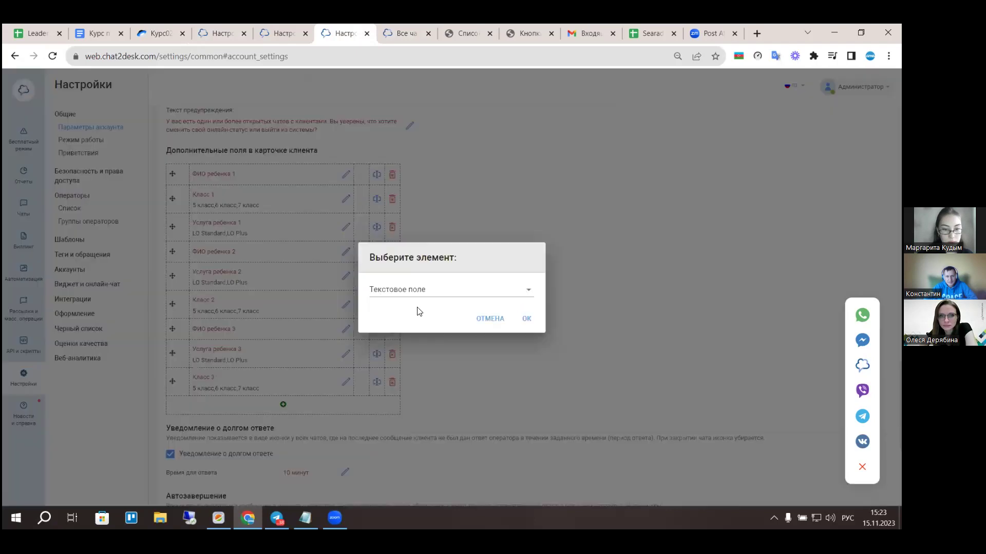
pyautogui.click(527, 319)
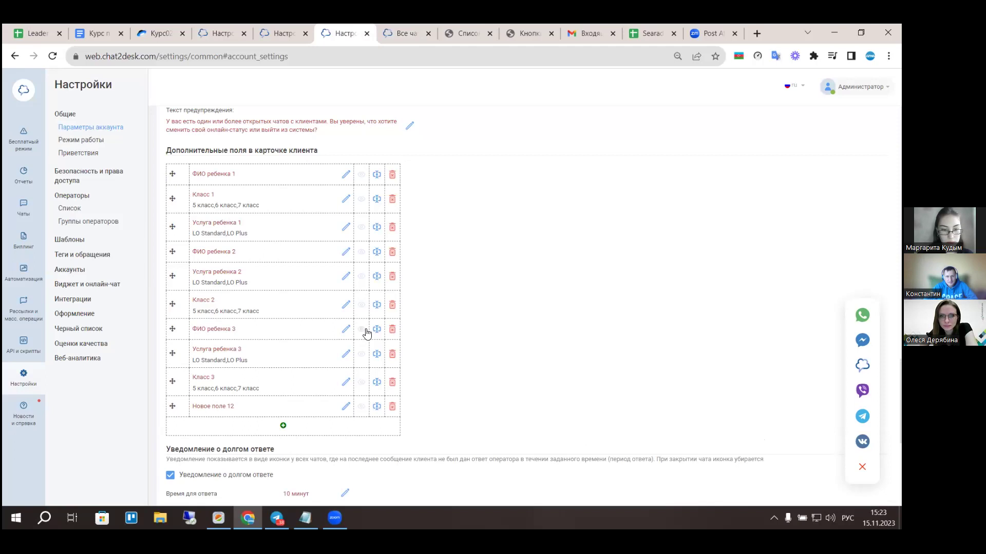
# Open the client's data card in the chat, fill "Новое поле 12" with three lines, "1", "2" and "3", and save.
pyautogui.click(409, 26)
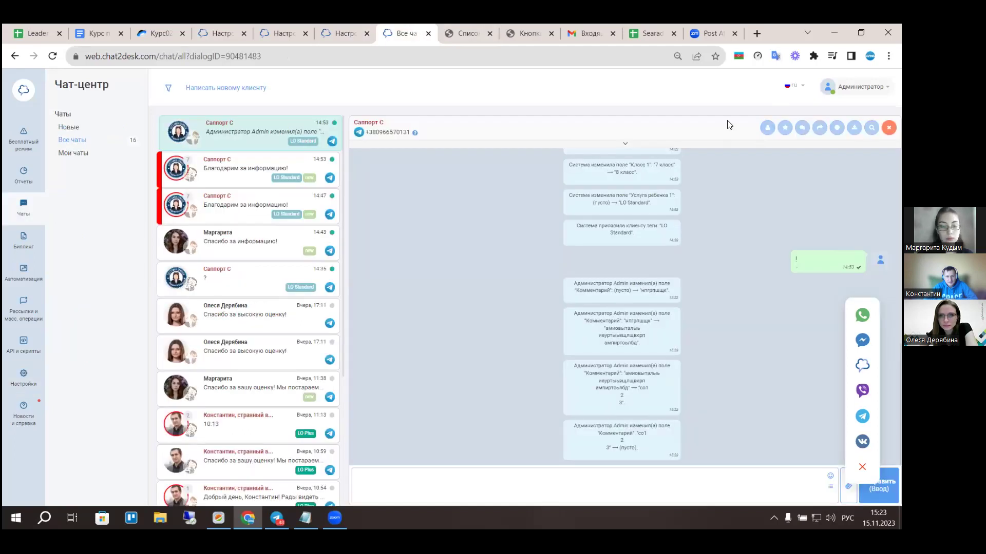
pyautogui.click(762, 129)
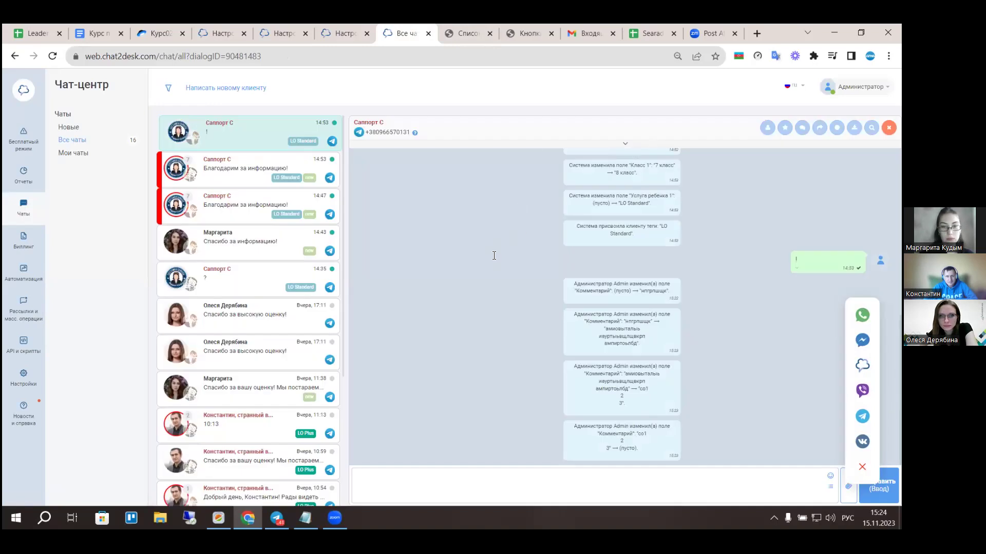
pyautogui.hotkey('alt', 'b')
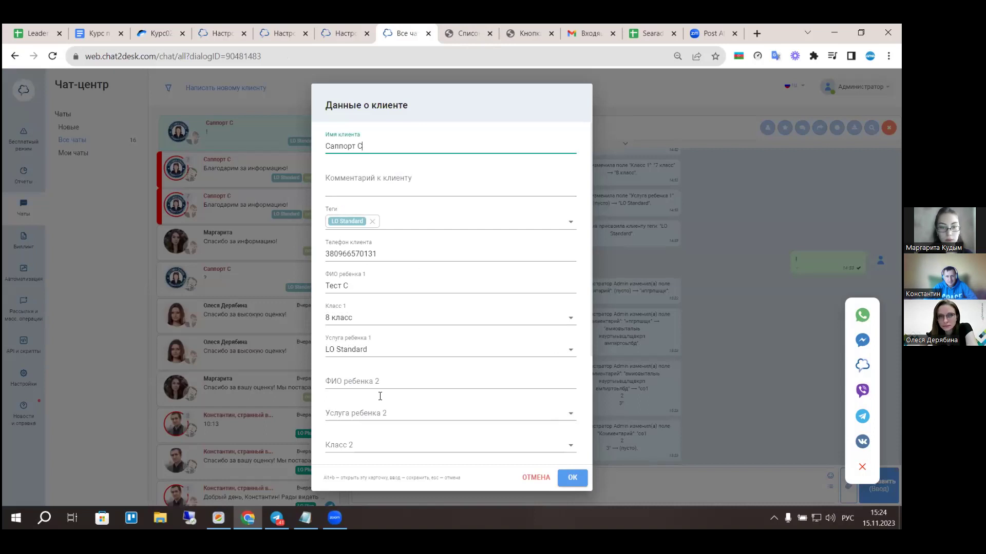
pyautogui.scroll(-3, 380, 396)
pyautogui.click(381, 416)
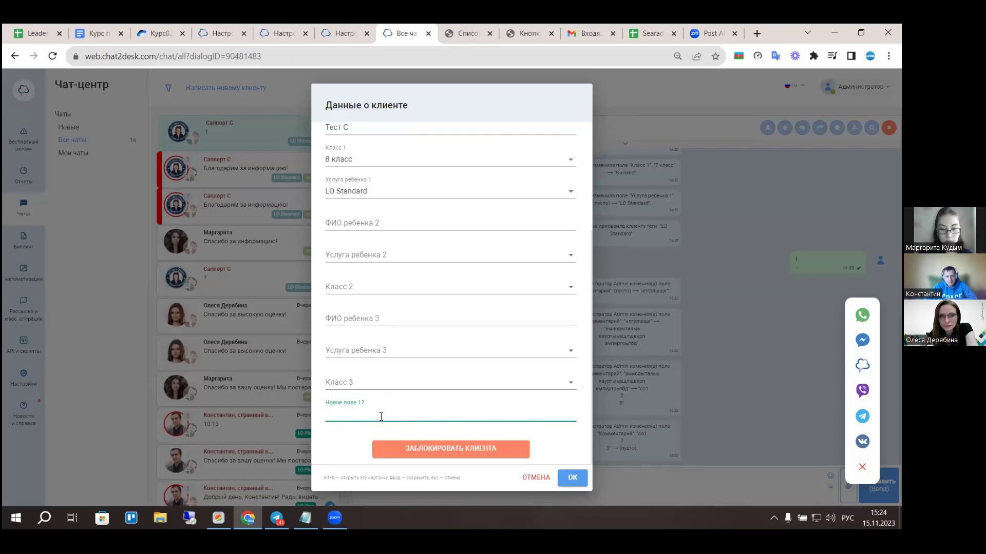
pyautogui.write('1')
pyautogui.press('Return')
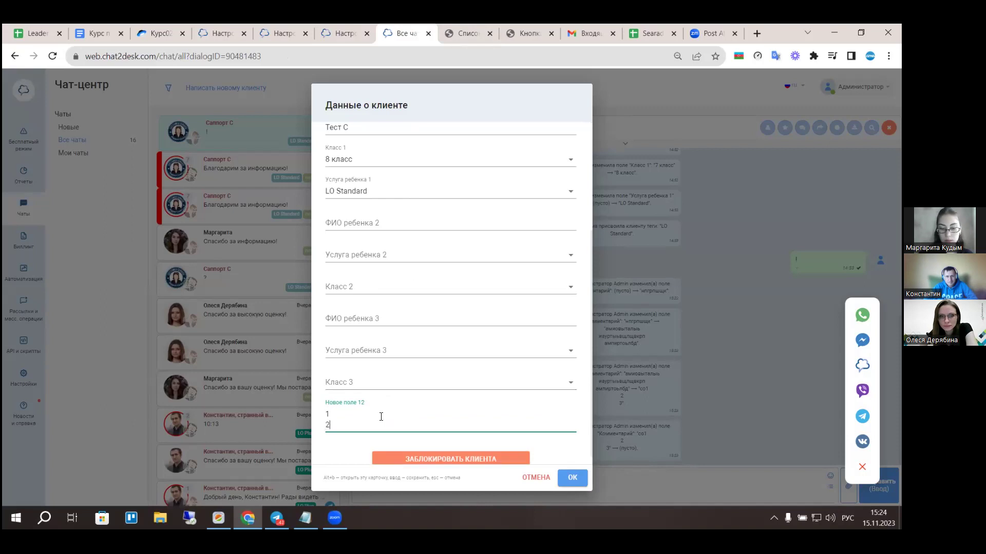
pyautogui.write('2')
pyautogui.press('Return')
pyautogui.write('3')
pyautogui.click(572, 480)
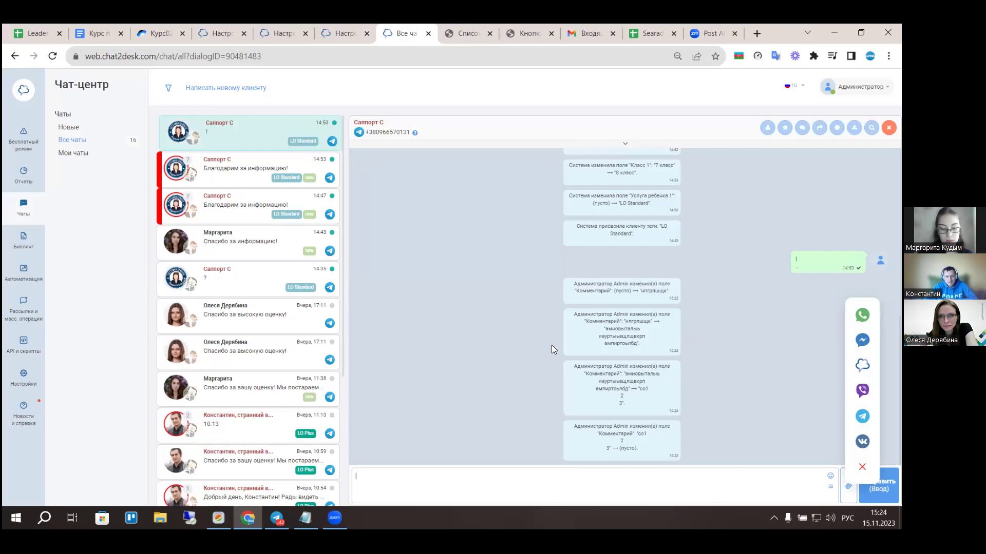
# Reopen the client data card, review the multi-line entry in "Новое поле 12" and close the card with its values kept.
pyautogui.hotkey('alt', 'b')
pyautogui.scroll(-4, 551, 346)
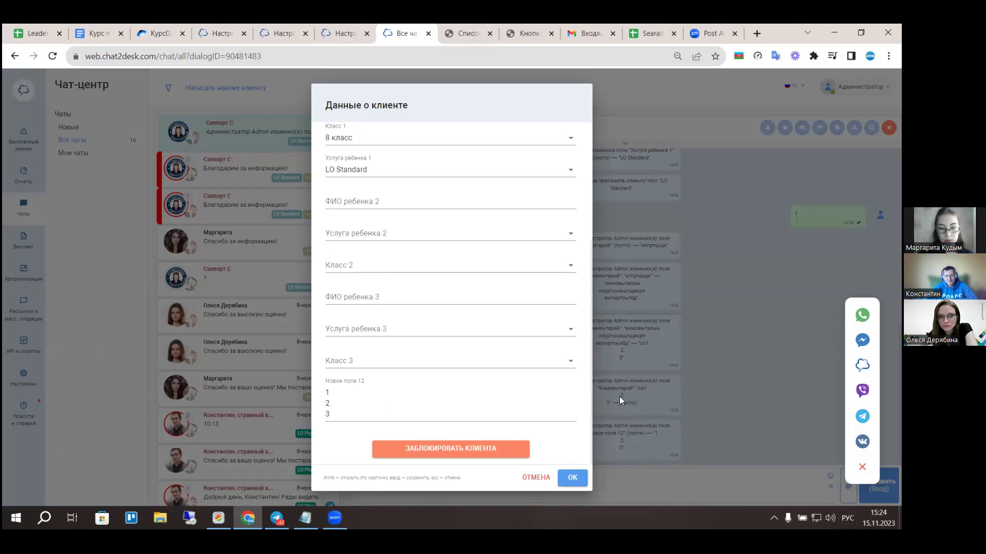
pyautogui.click(399, 407)
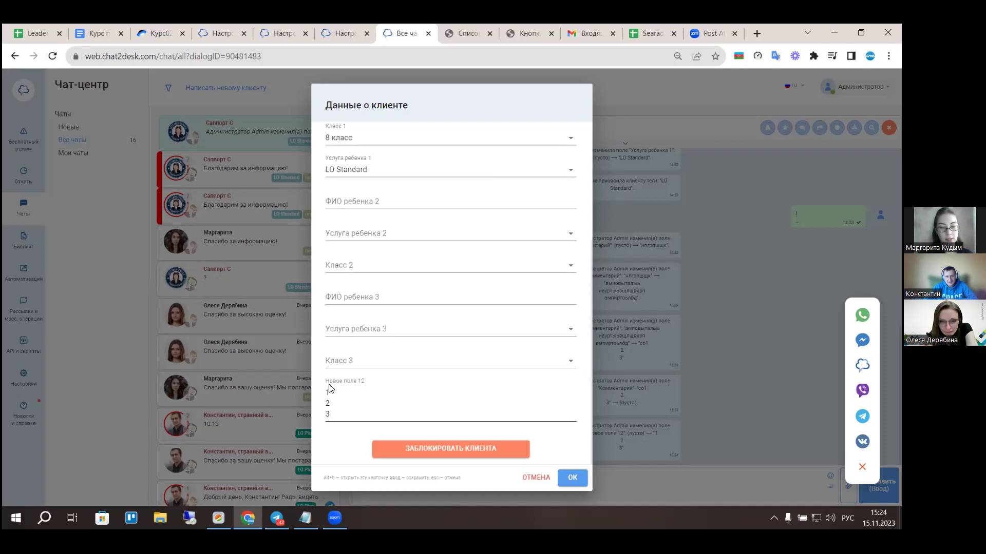
pyautogui.scroll(5, 458, 404)
pyautogui.scroll(-5, 460, 403)
pyautogui.click(574, 478)
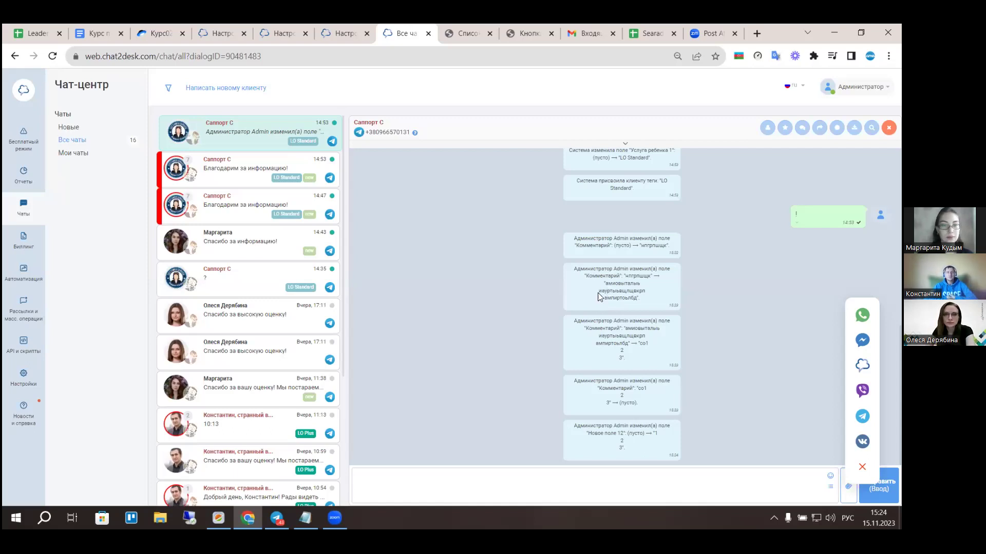
# Return to the settings and examine the remaining account parameters, the greetings (Приветствия) and the working mode (Режим работы).
pyautogui.click(351, 23)
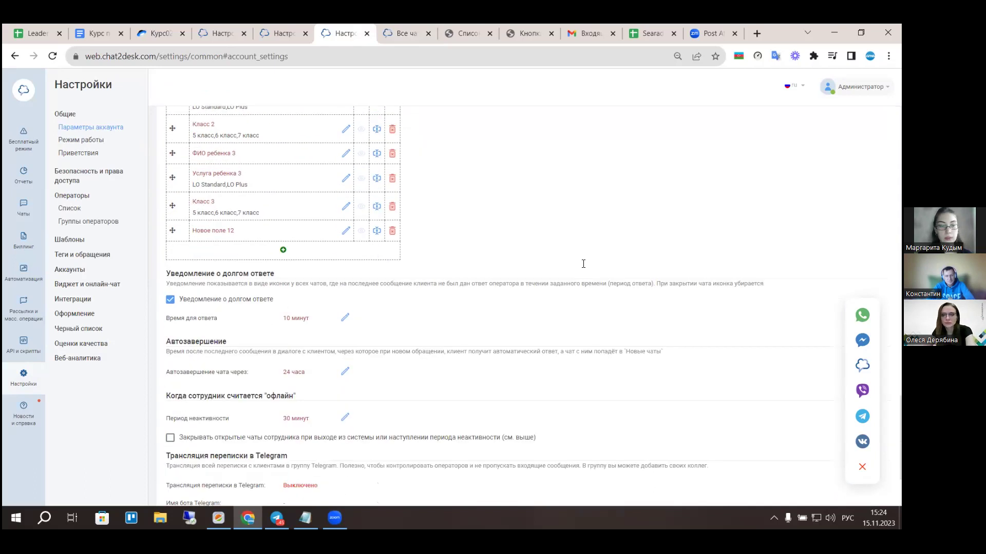
pyautogui.scroll(-1, 410, 236)
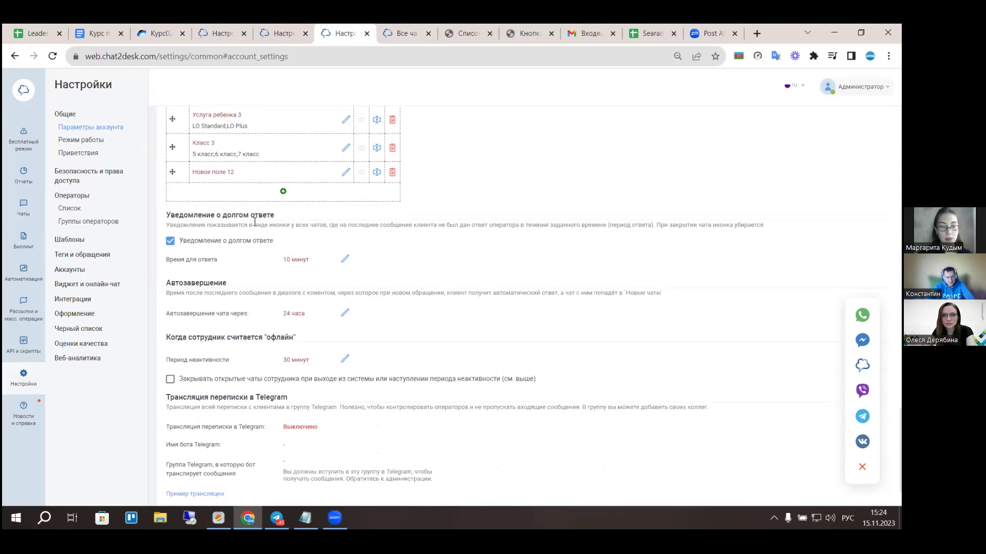
pyautogui.click(403, 34)
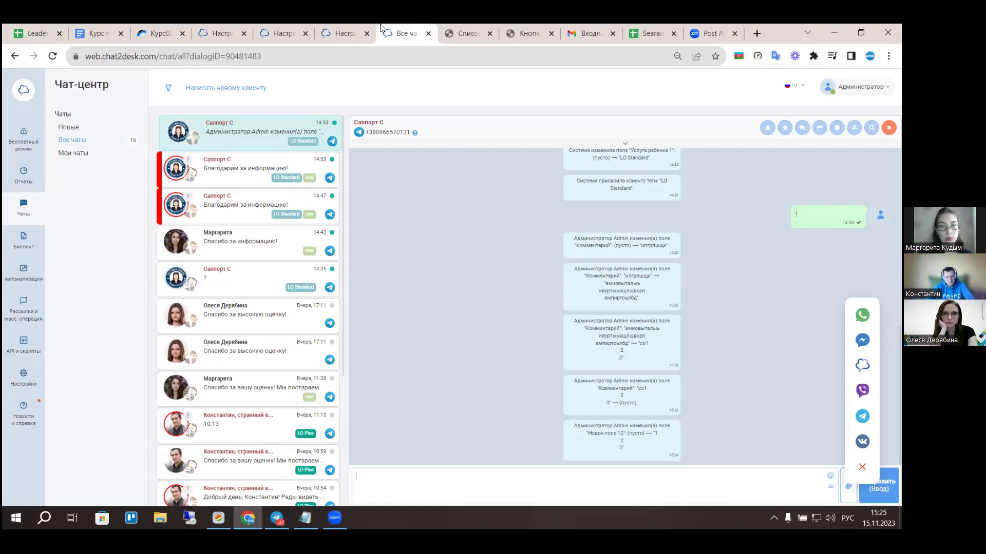
pyautogui.click(359, 32)
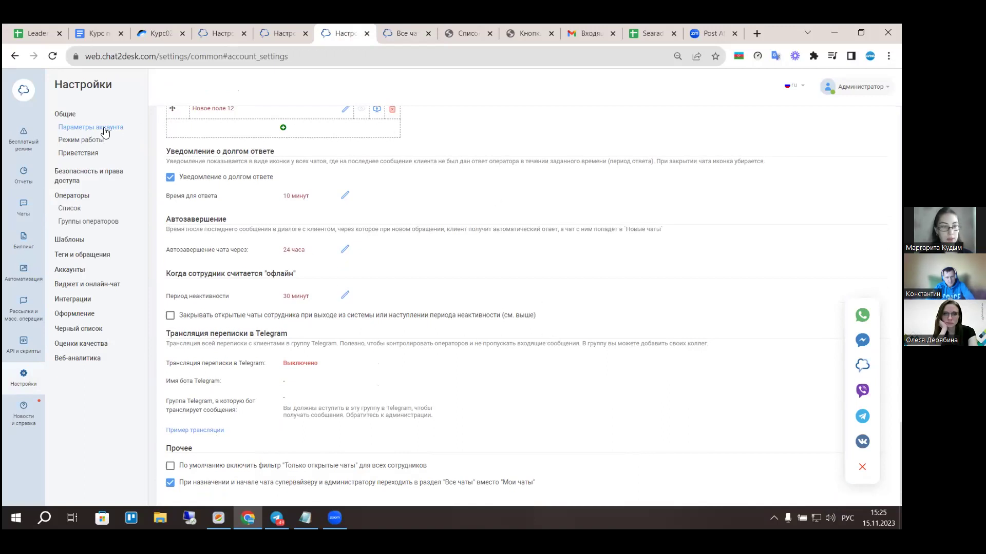
pyautogui.click(136, 147)
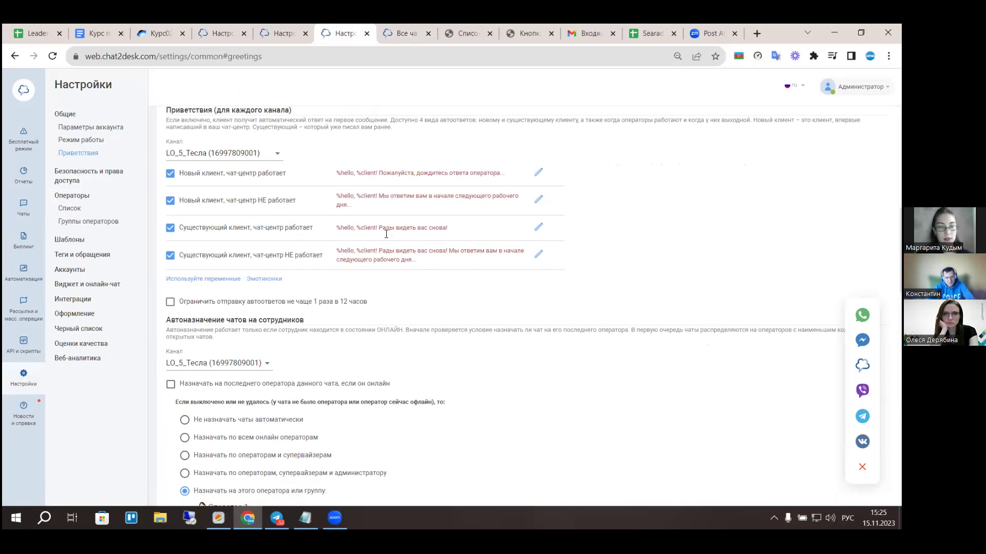
pyautogui.scroll(7, 386, 234)
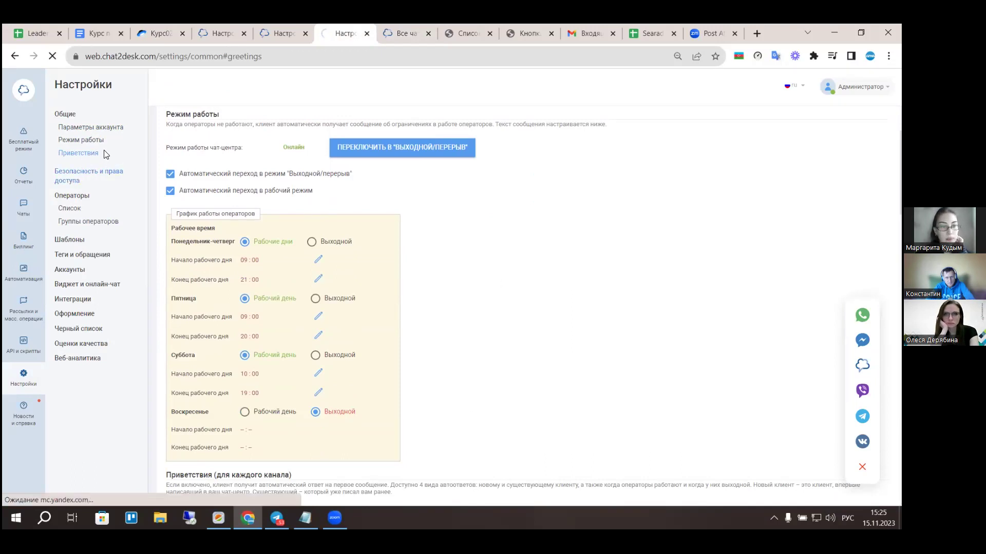
# Open the security and access rights settings and examine the role permissions, content filter, support access, two-factor authentication and IP filtering.
pyautogui.click(81, 176)
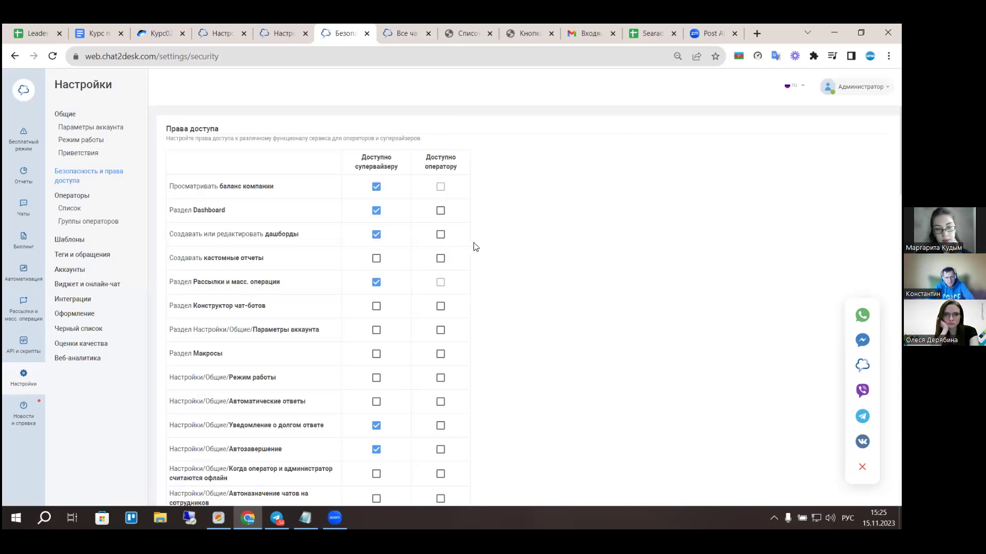
pyautogui.scroll(-12, 407, 242)
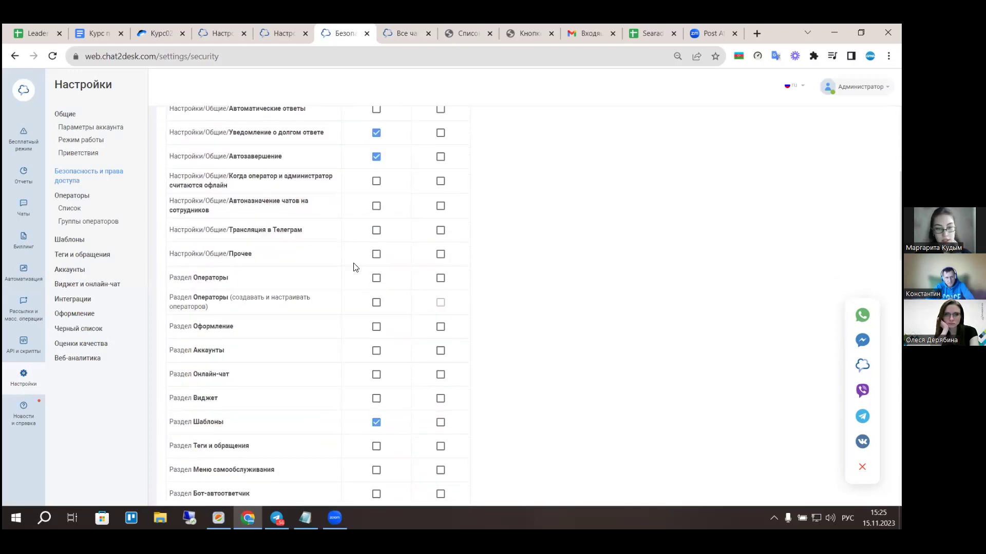
pyautogui.scroll(-8, 433, 289)
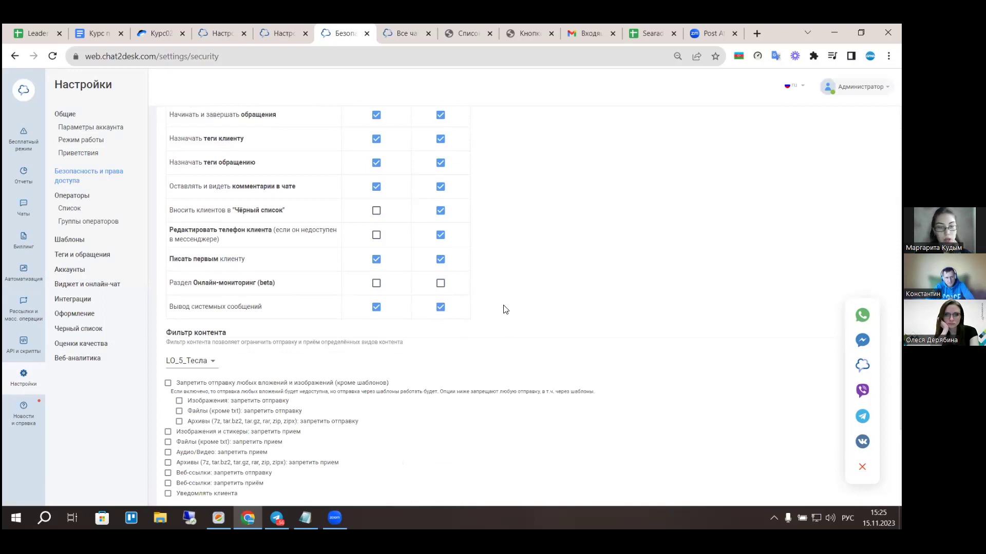
pyautogui.scroll(-4, 480, 295)
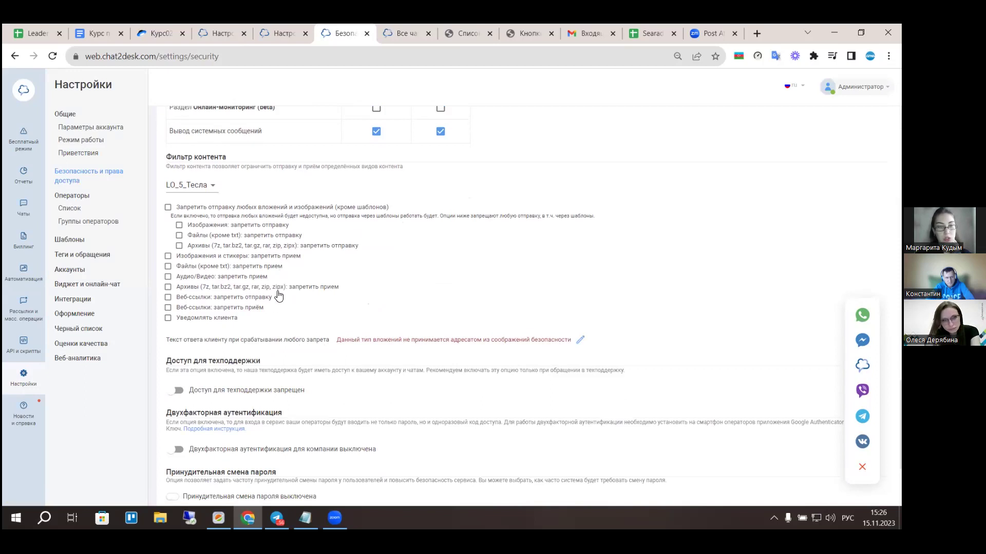
pyautogui.scroll(-1, 310, 291)
pyautogui.scroll(-1, 311, 291)
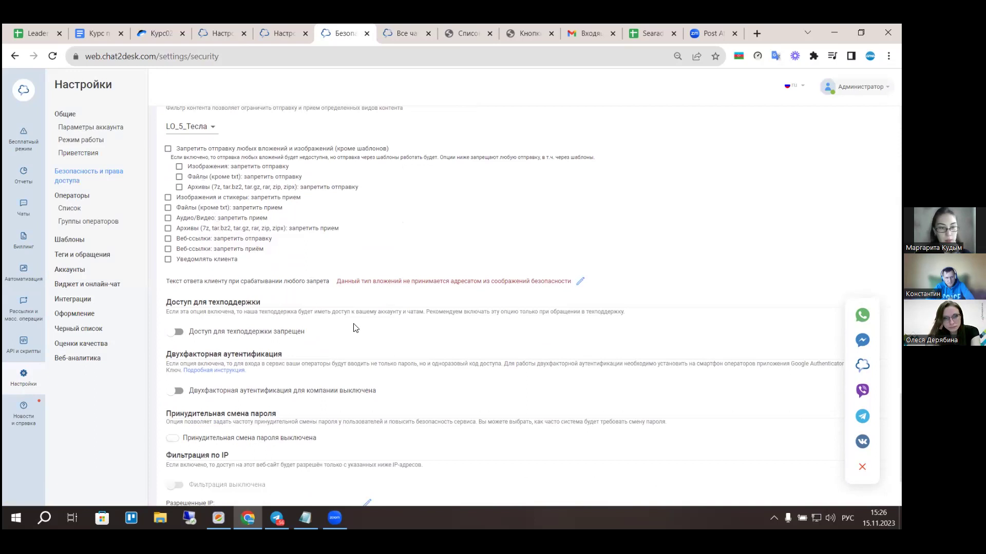
pyautogui.scroll(-2, 368, 313)
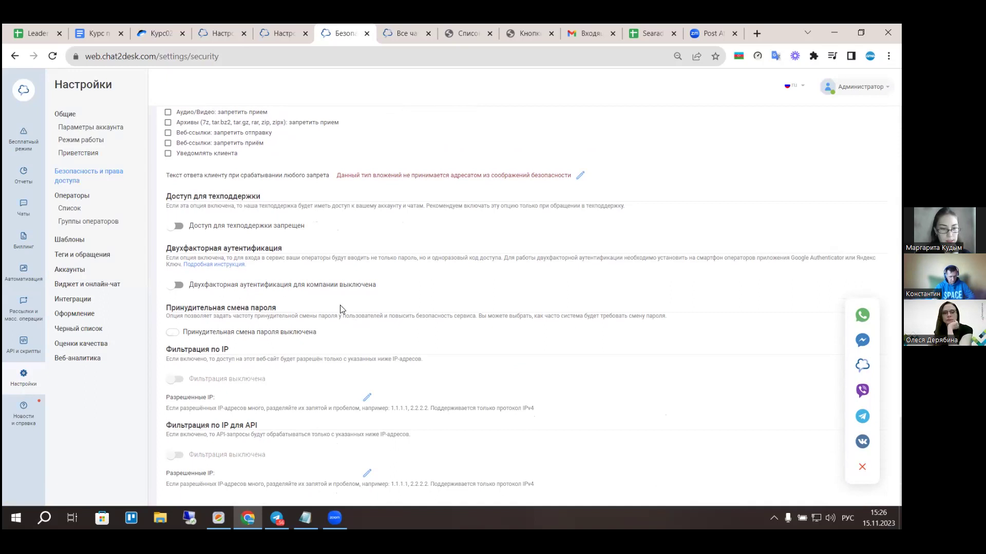
pyautogui.scroll(6, 146, 240)
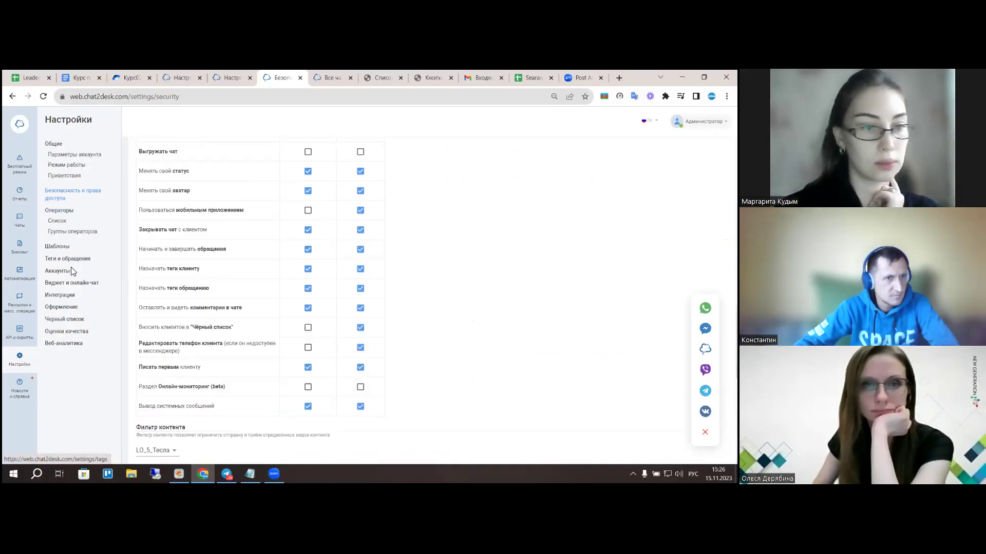
# Open the message templates settings (Шаблоны) and examine the list of templates.
pyautogui.click(64, 246)
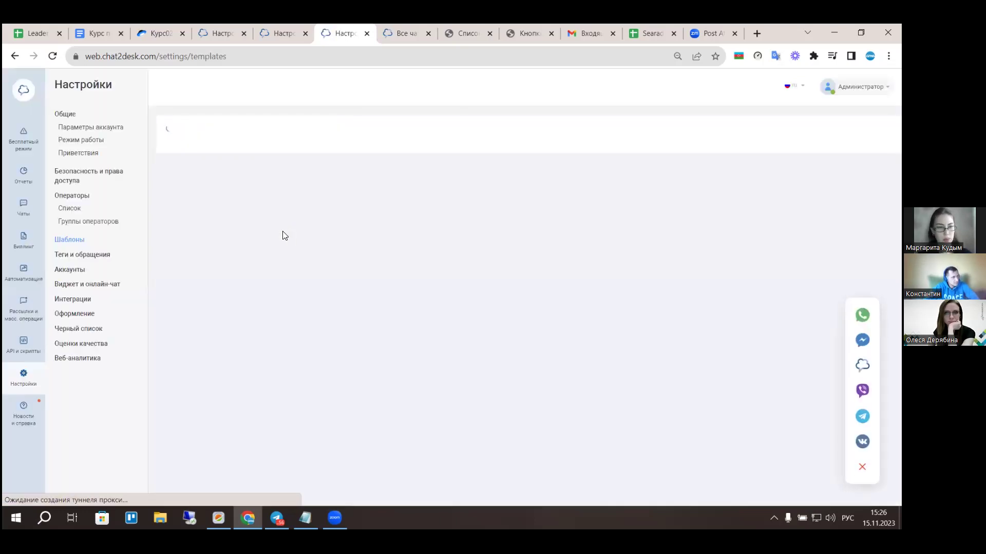
pyautogui.scroll(-3, 395, 216)
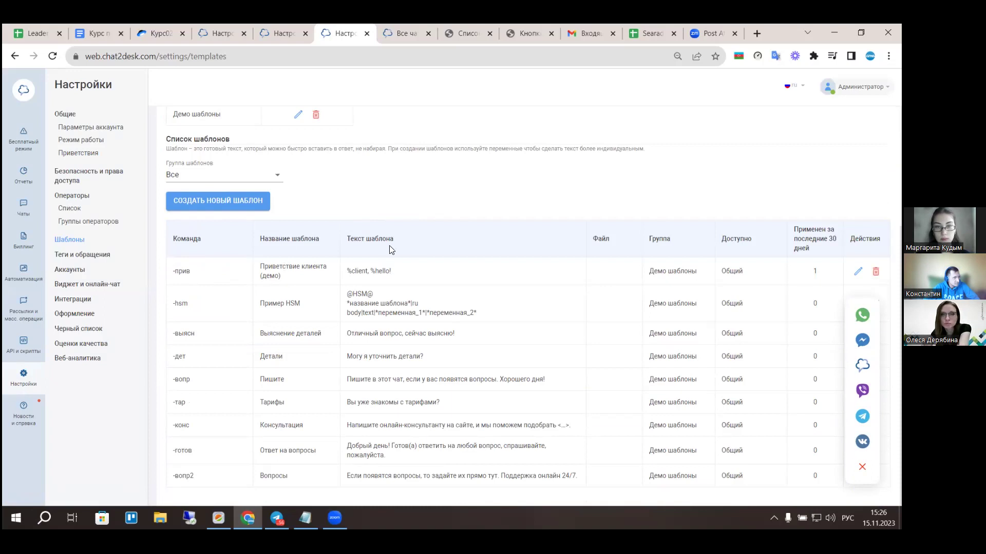
# Insert the greeting template "Приветствие клиента (демо)" into the client chat's reply and clear the reply text without sending it.
pyautogui.click(405, 27)
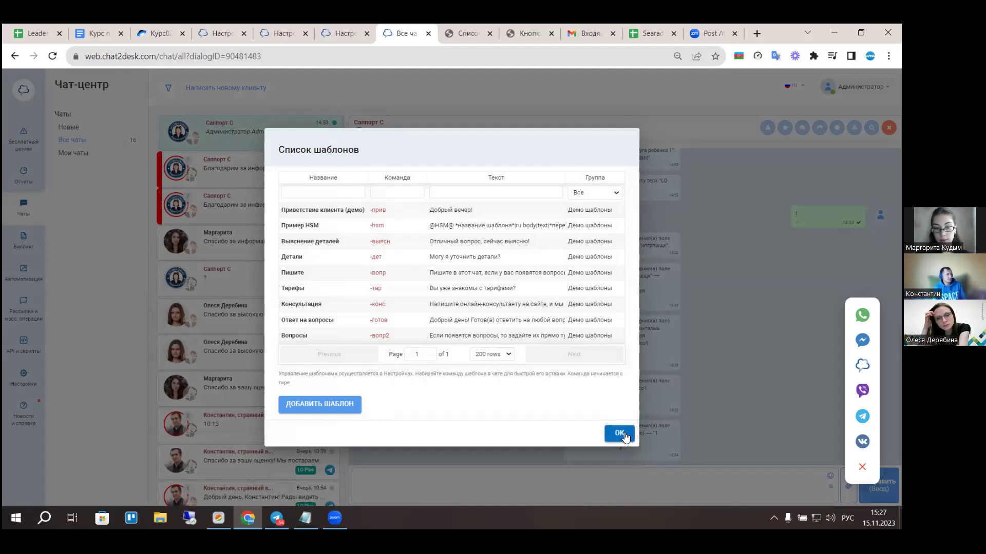
pyautogui.click(394, 216)
pyautogui.press('BackSpace')
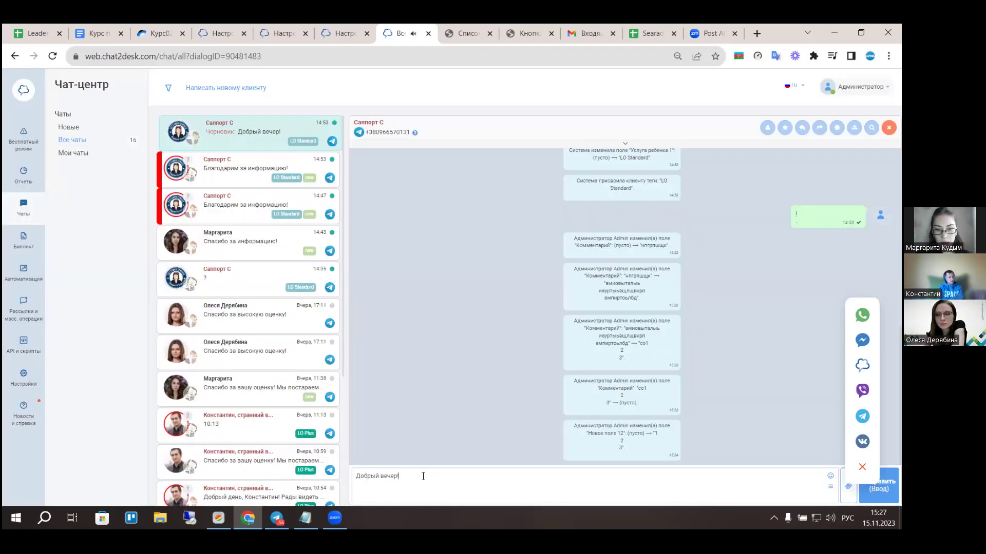
pyautogui.press('BackSpace')
pyautogui.press('BackSpace')
pyautogui.press('BackSpace')
pyautogui.press('BackSpace')
pyautogui.press('BackSpace')
pyautogui.press('BackSpace')
pyautogui.press('BackSpace')
pyautogui.press('BackSpace')
pyautogui.press('BackSpace')
pyautogui.press('BackSpace')
pyautogui.press('BackSpace')
pyautogui.press('BackSpace')
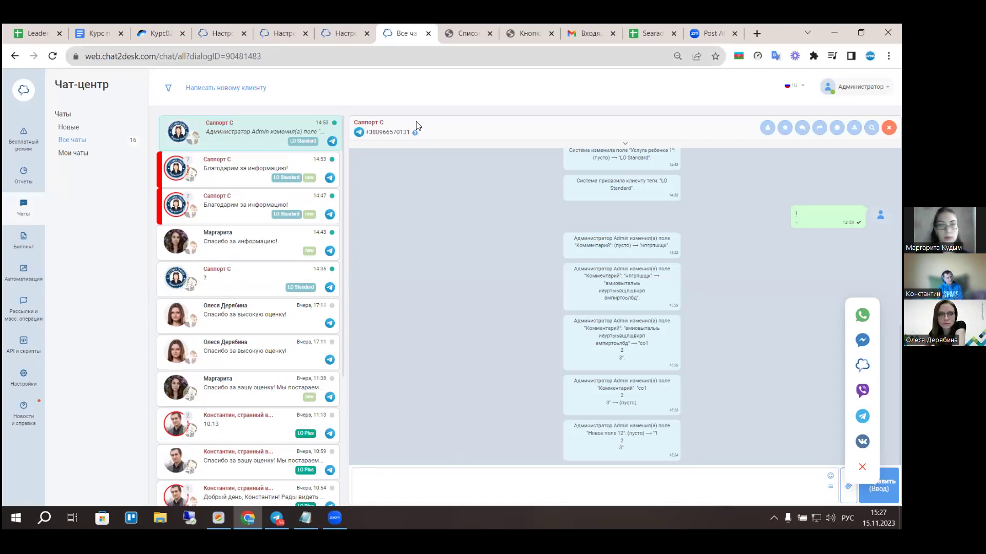
# Return to the settings, open the tags and requests section (Теги и обращения) and examine the tag groups and tag list.
pyautogui.click(359, 32)
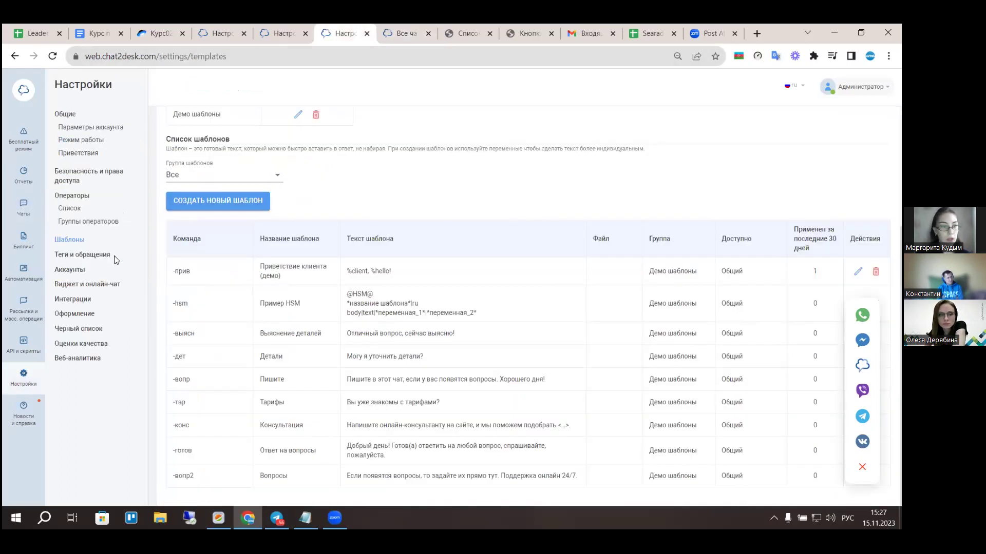
pyautogui.click(97, 256)
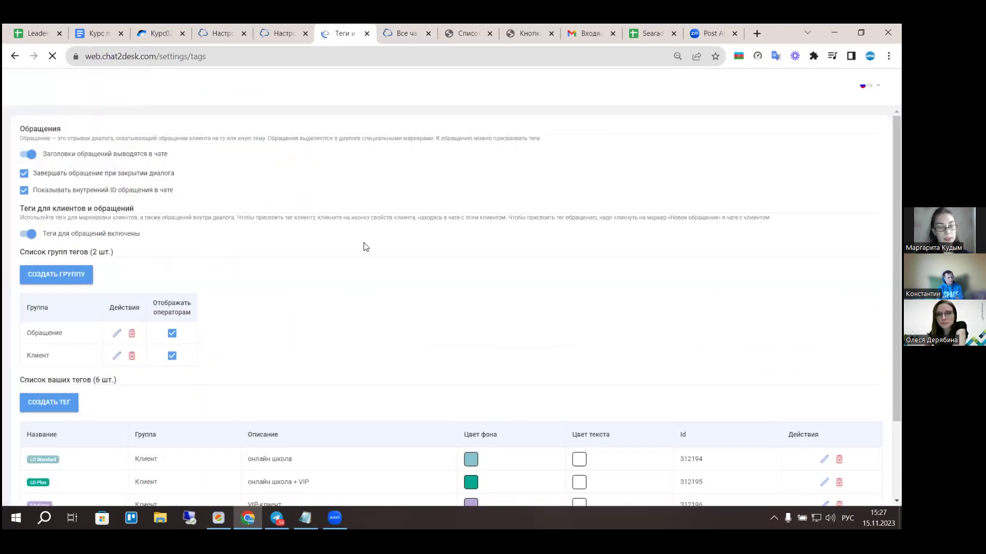
pyautogui.scroll(-2, 368, 226)
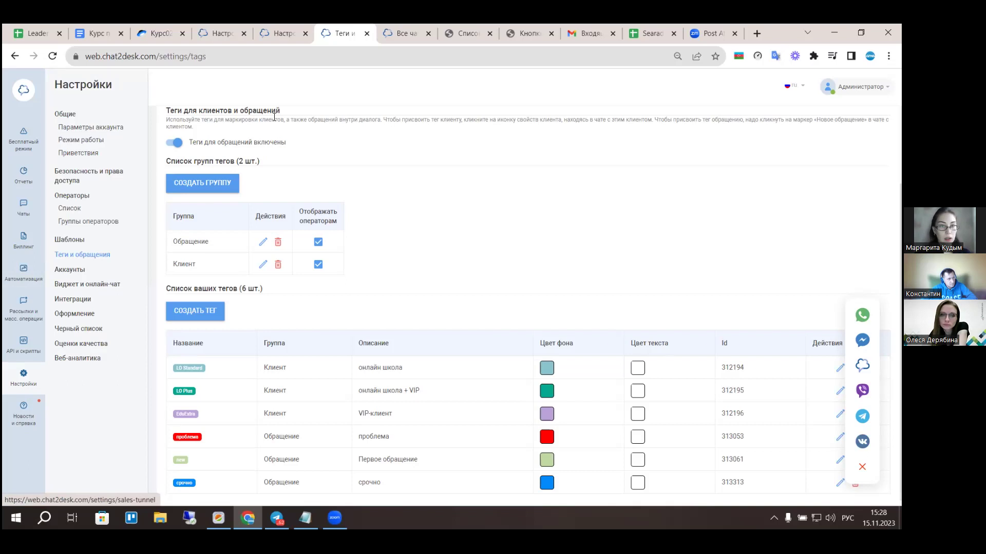
# Switch to the chatbot builder and examine the steps of the "Анкета" main scenario, from the greeting to the questions about children.
pyautogui.click(283, 25)
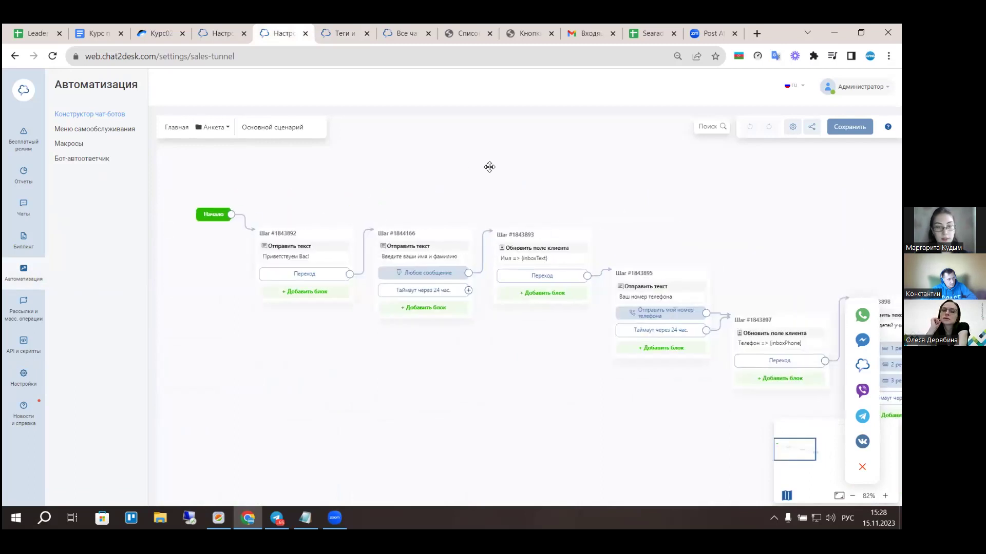
pyautogui.moveTo(416, 185); pyautogui.dragTo(483, 170)
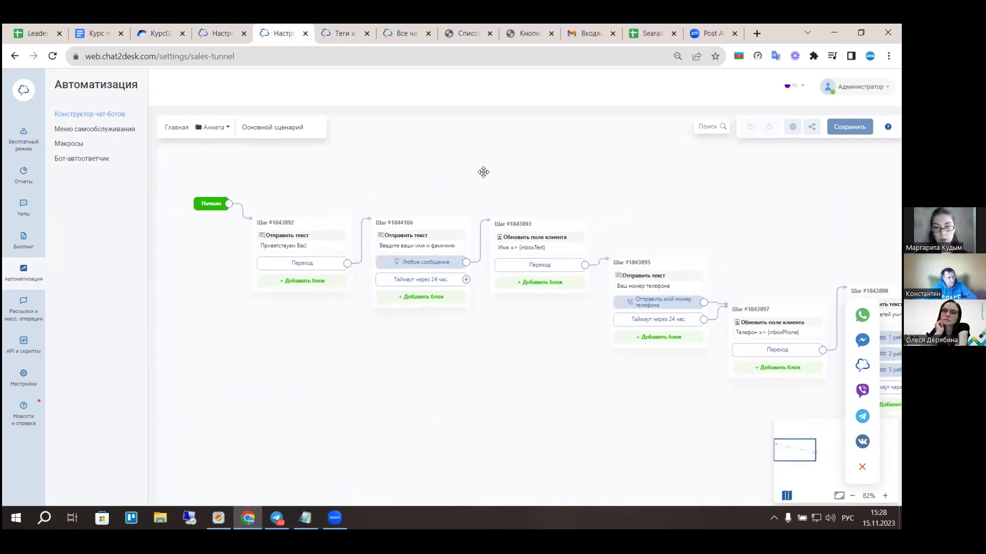
pyautogui.moveTo(483, 172); pyautogui.dragTo(451, 170)
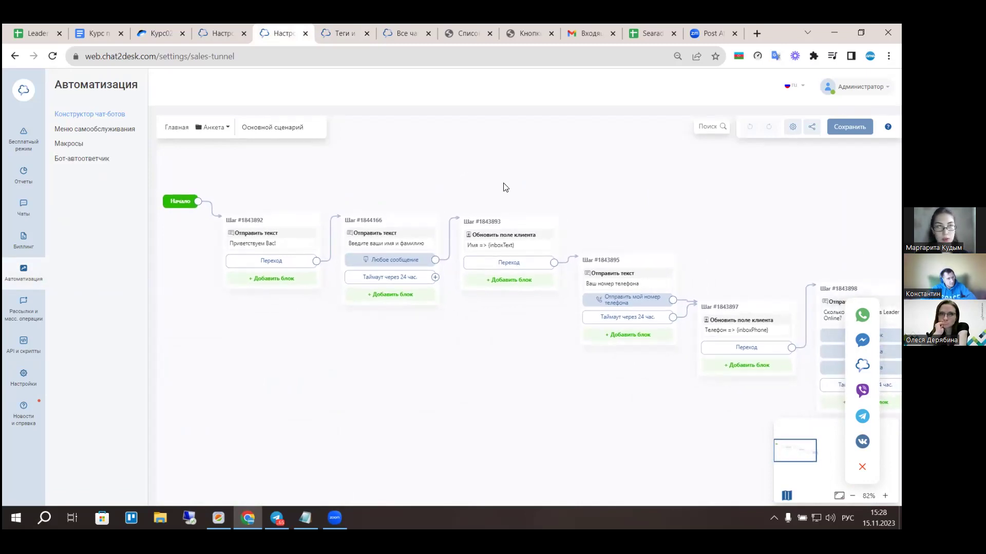
pyautogui.moveTo(544, 176); pyautogui.dragTo(584, 167)
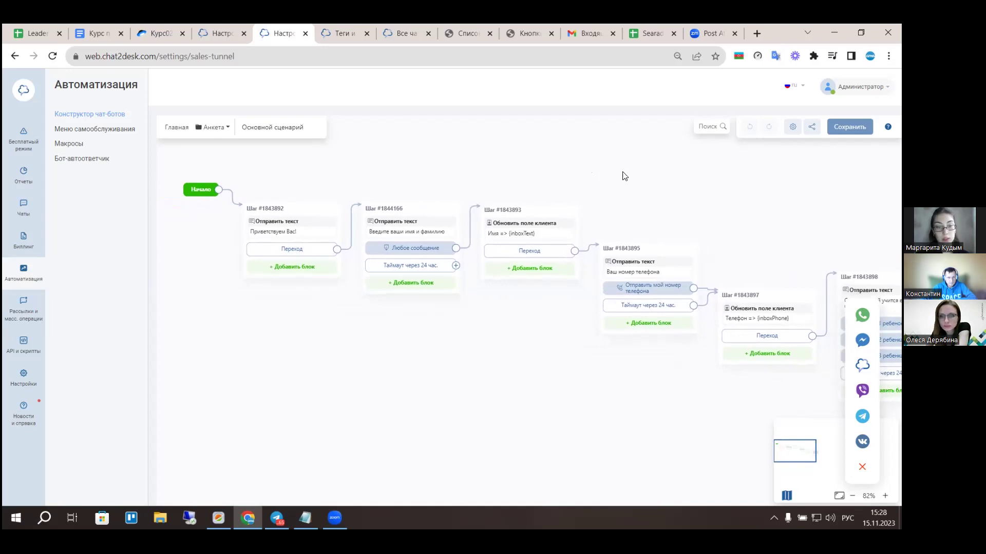
pyautogui.moveTo(627, 177); pyautogui.dragTo(376, 185)
pyautogui.moveTo(440, 184); pyautogui.dragTo(664, 188)
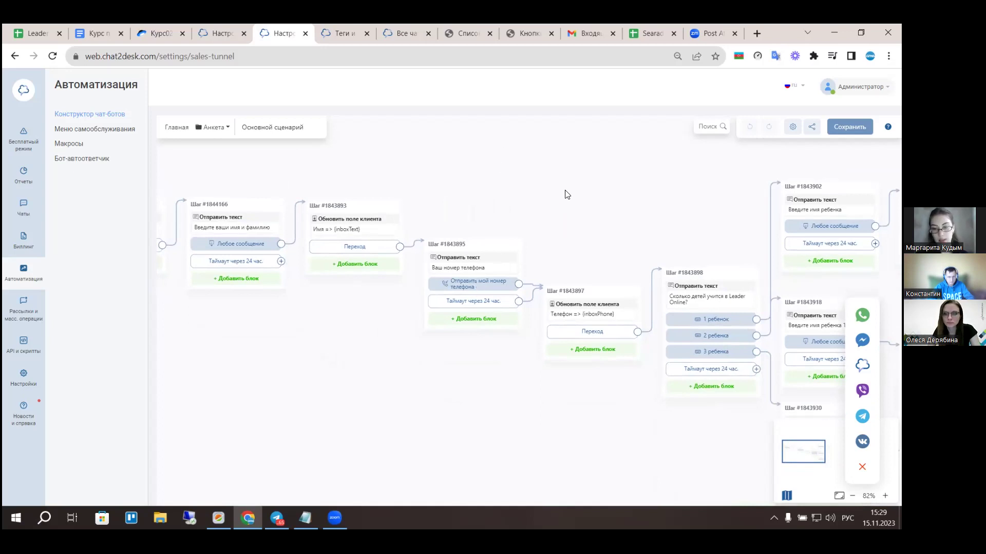
# Switch to the list of all chats, open the newest client chat and assign the "new" tag to its current request.
pyautogui.hscroll(-3, 521, 173)
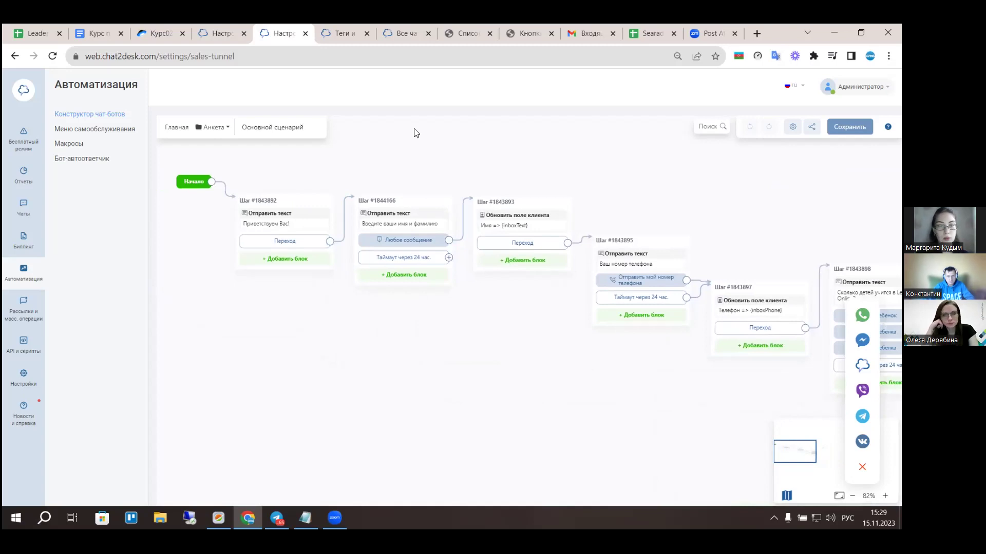
pyautogui.click(402, 31)
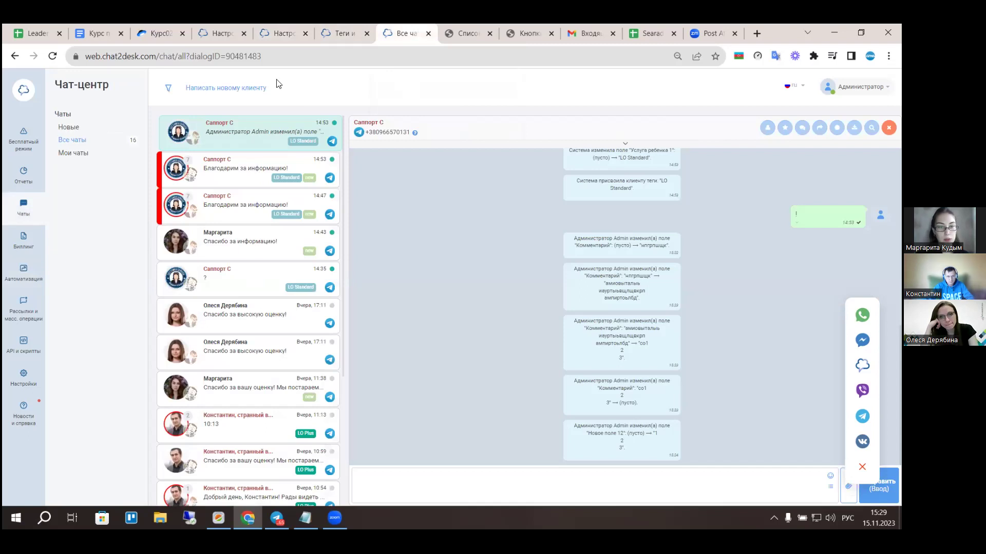
pyautogui.scroll(-4, 270, 223)
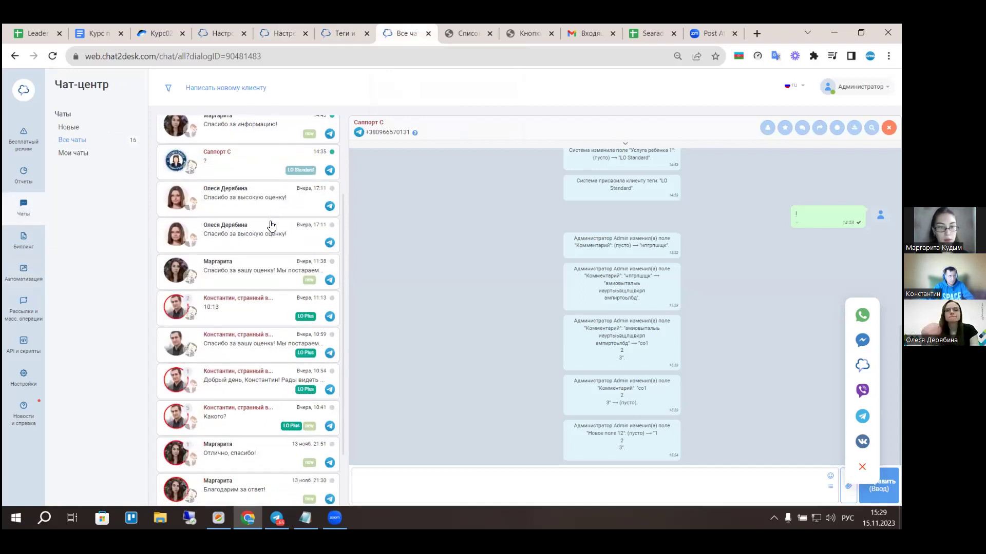
pyautogui.scroll(4, 271, 226)
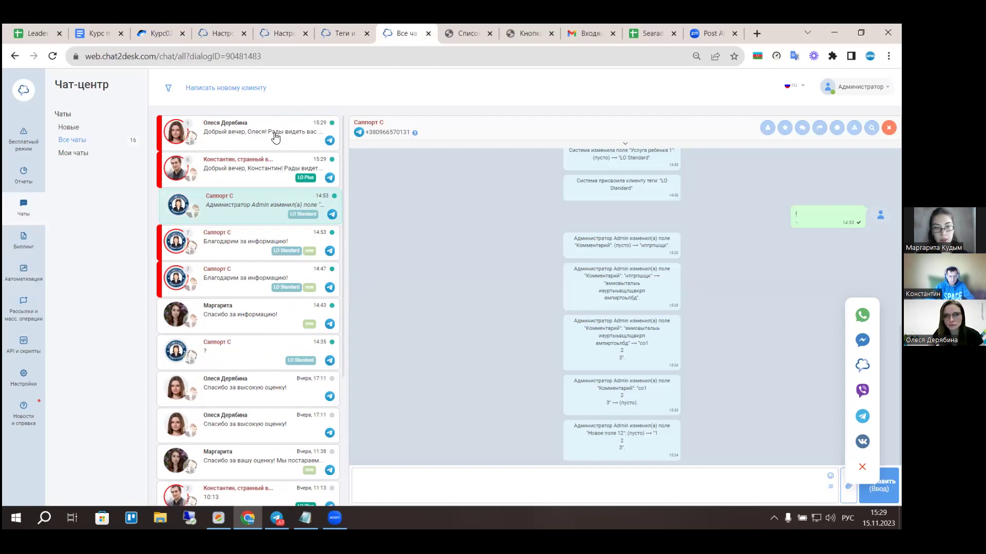
pyautogui.click(291, 125)
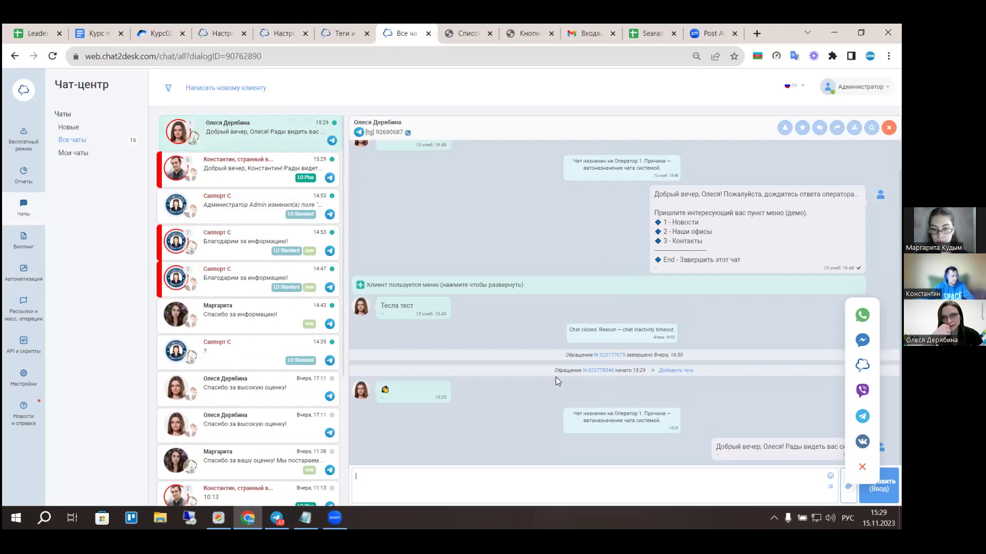
pyautogui.click(667, 372)
pyautogui.click(411, 257)
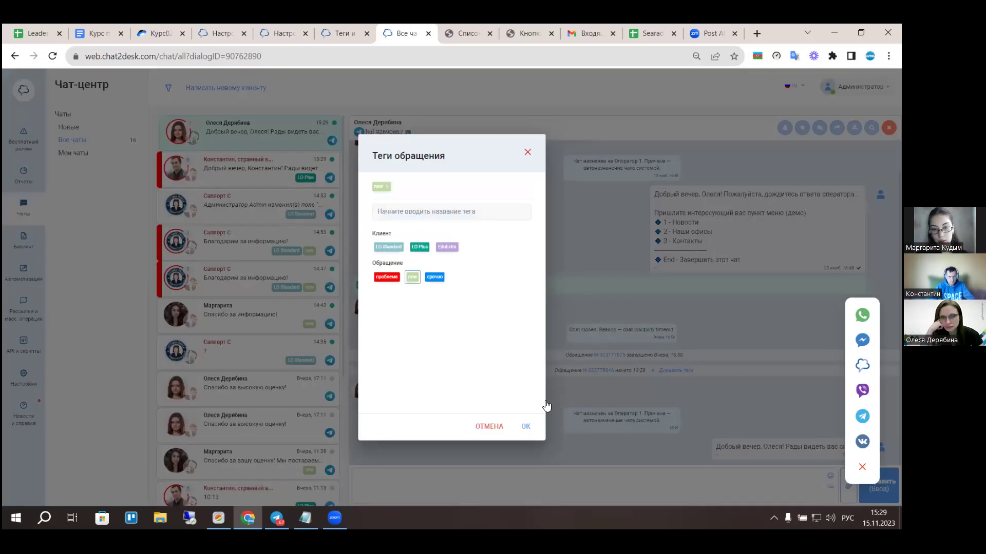
pyautogui.click(525, 428)
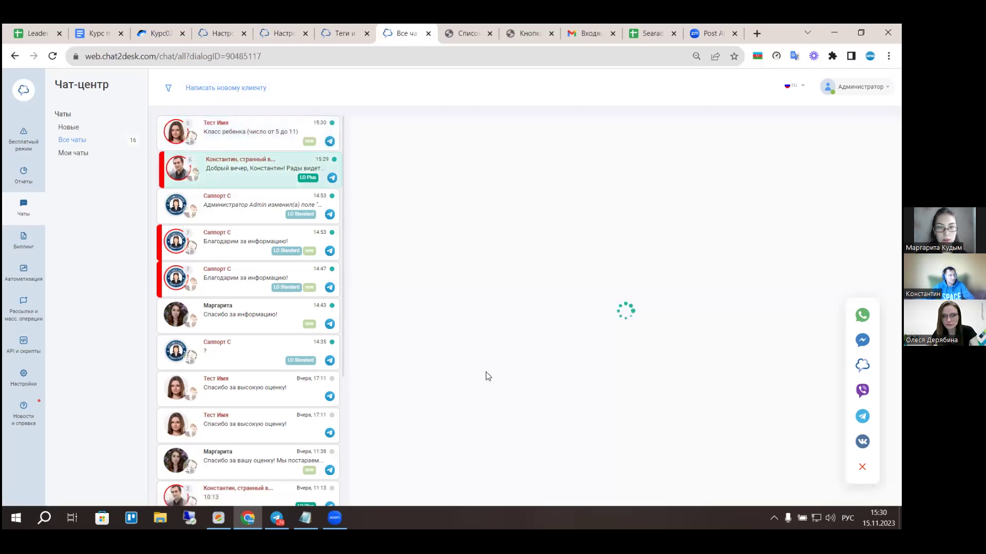
# Open the second client's chat, the one tagged "LO Plus", and assign the "new" tag to its current request.
pyautogui.click(289, 170)
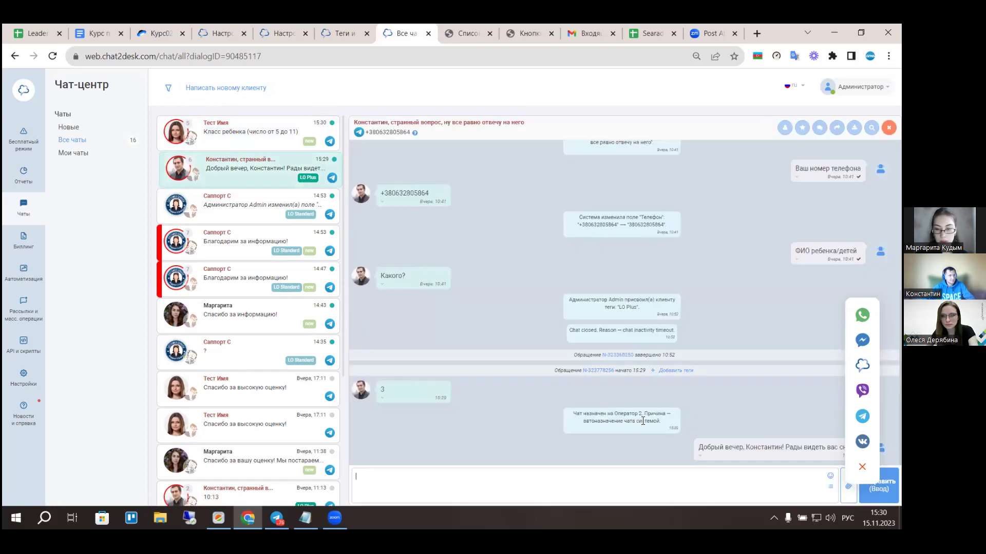
pyautogui.click(674, 370)
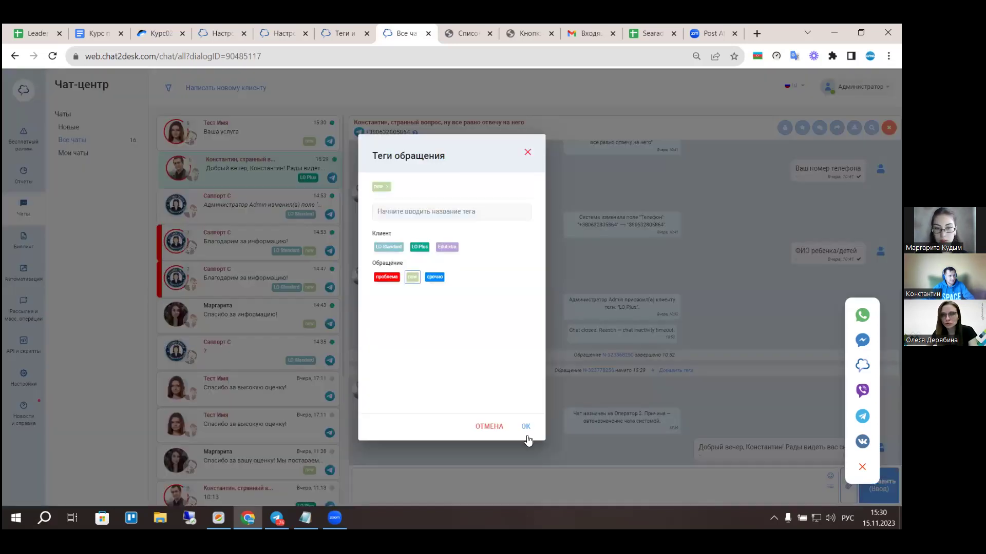
pyautogui.click(525, 423)
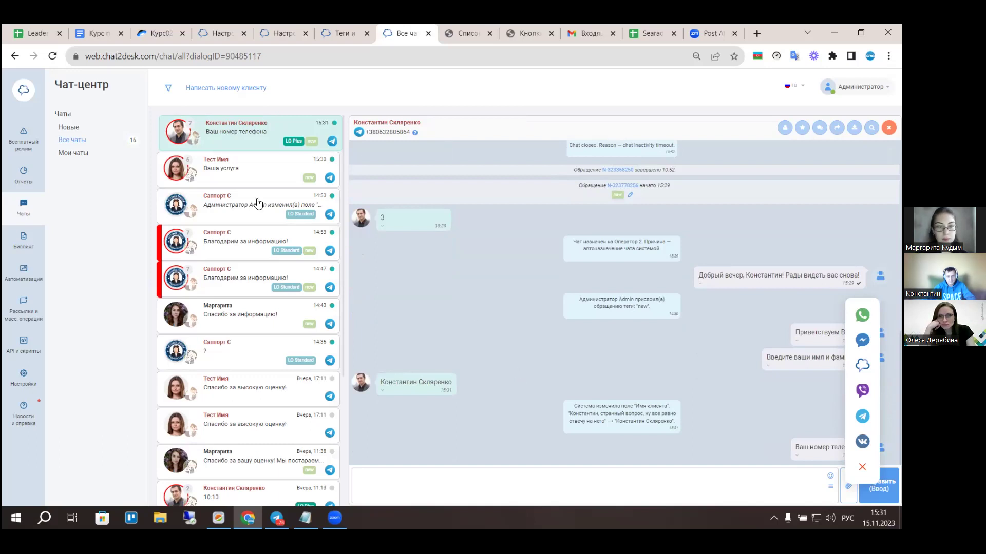
# Return to the first tagged client's chat and examine the client card's tag, phone, child name, class and service fields.
pyautogui.click(264, 181)
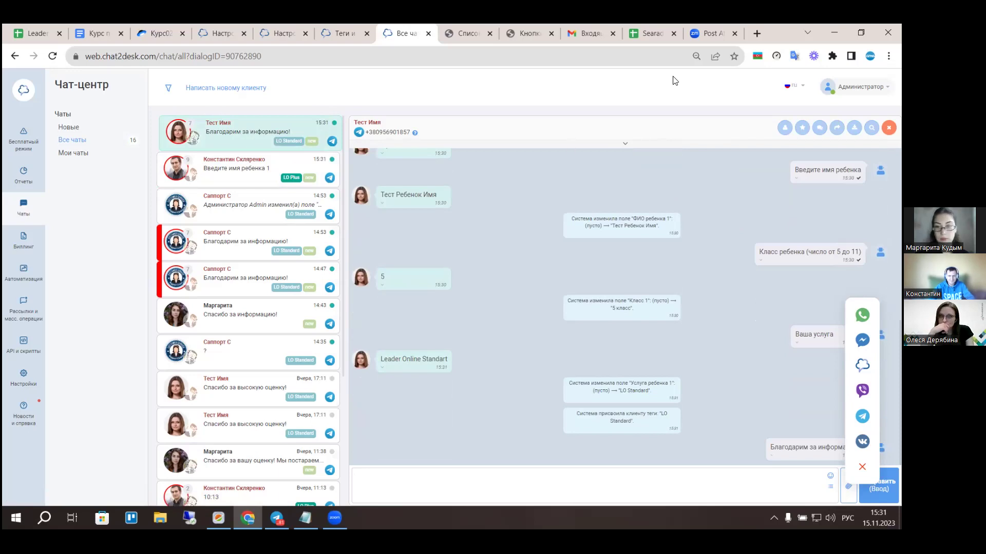
pyautogui.click(784, 119)
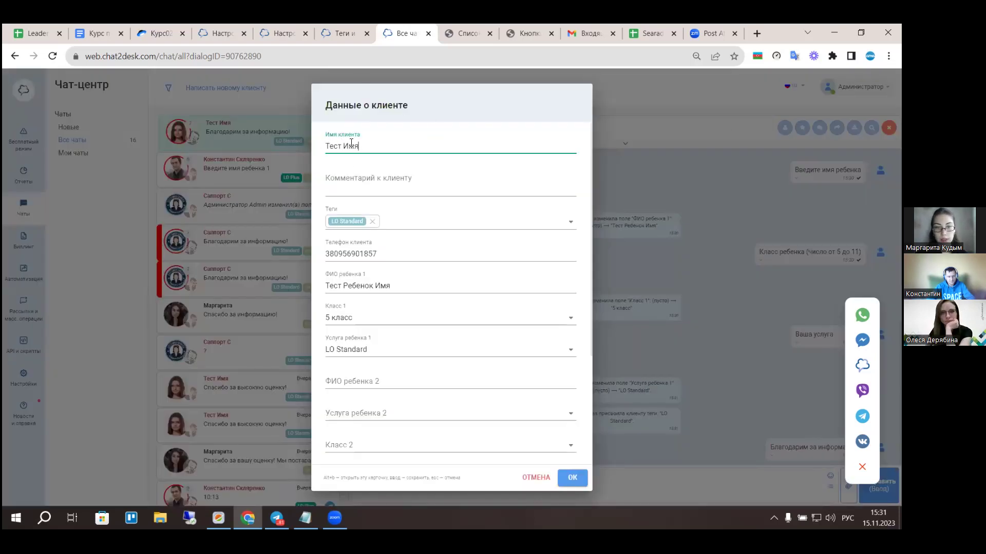
pyautogui.scroll(-1, 393, 195)
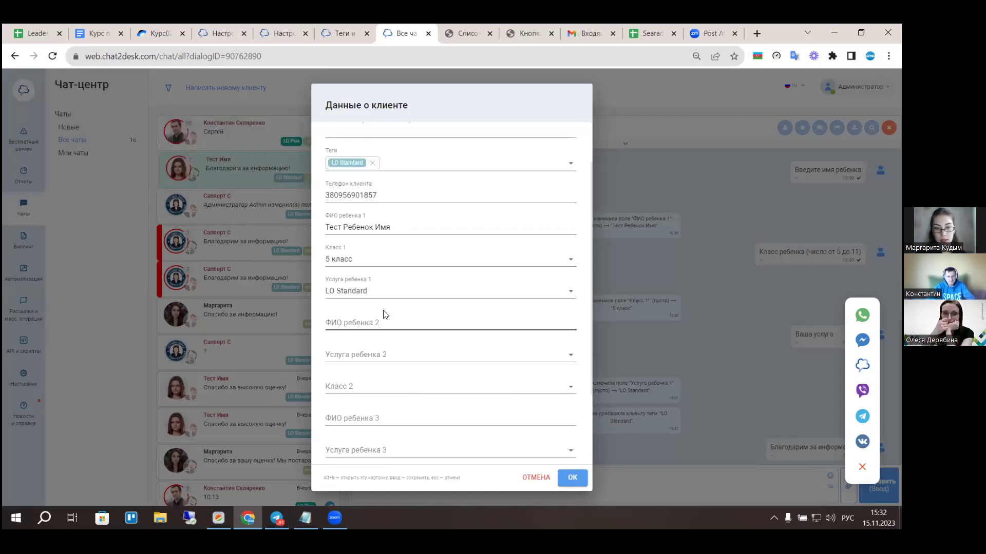
pyautogui.scroll(1, 333, 237)
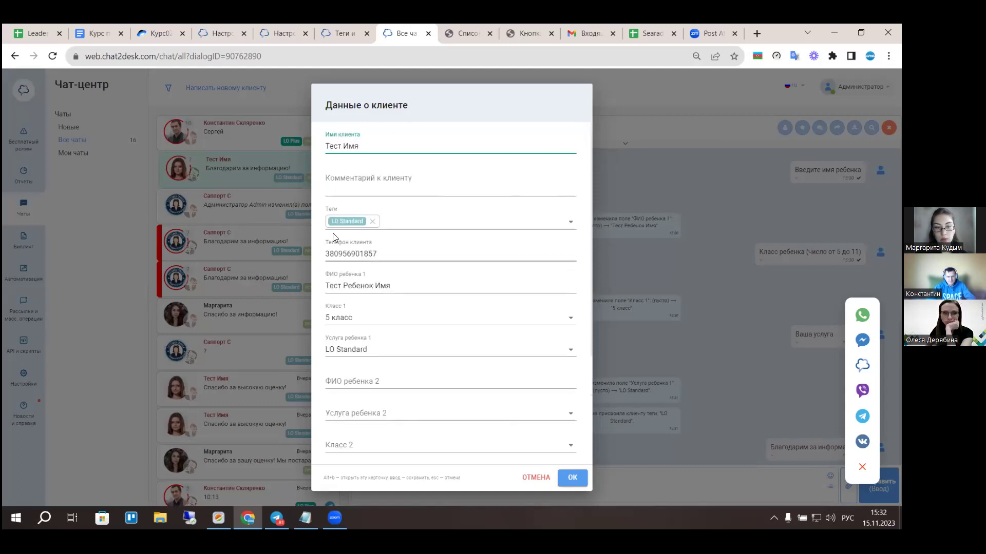
pyautogui.click(577, 486)
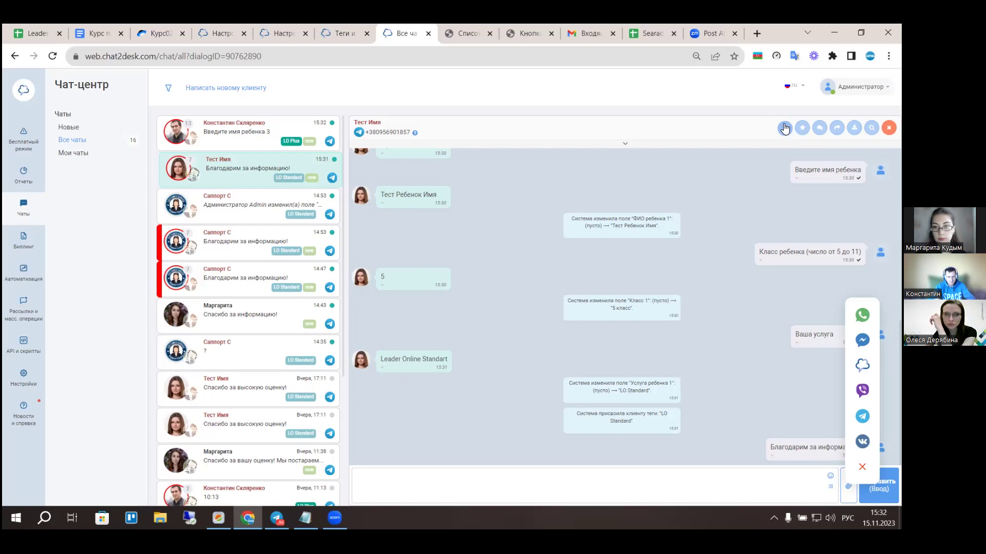
pyautogui.click(727, 139)
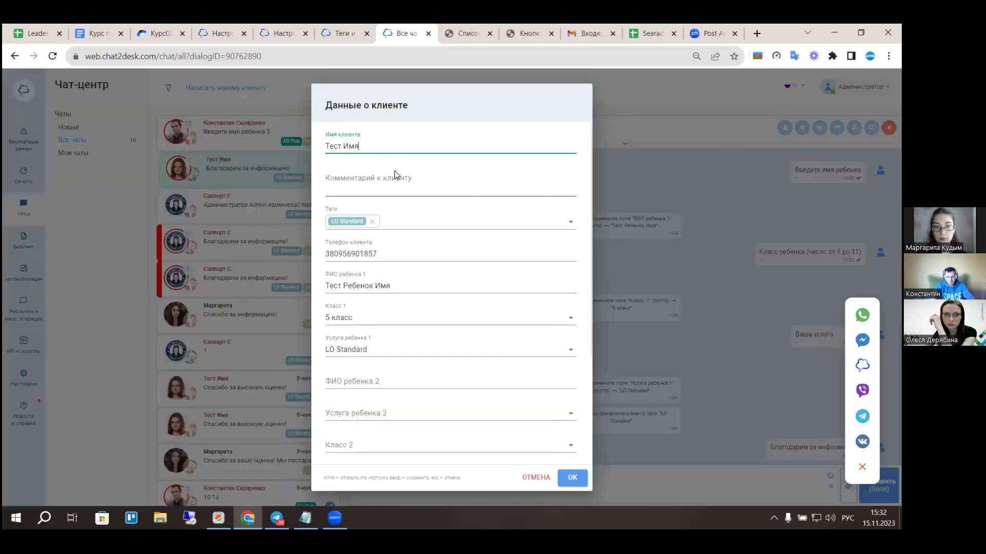
pyautogui.scroll(-2, 403, 198)
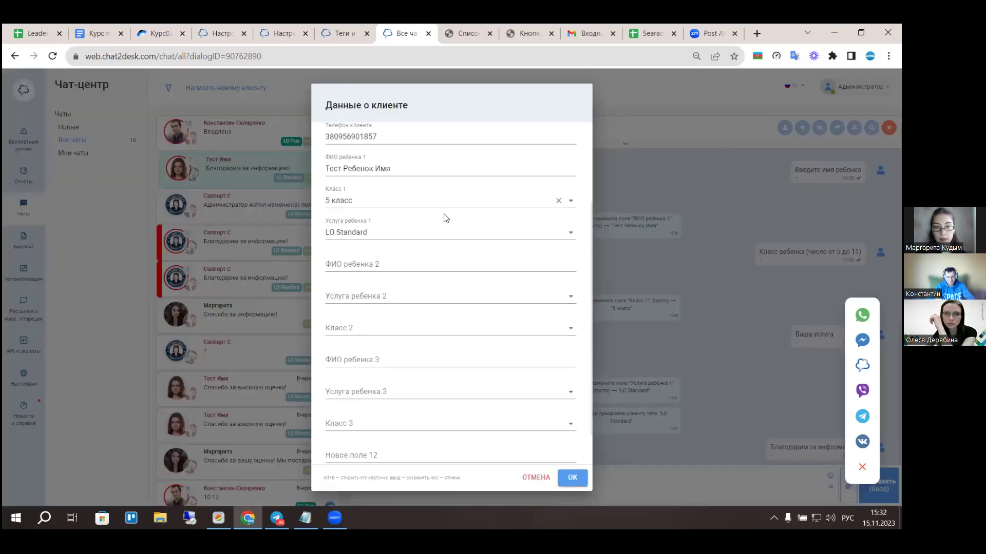
pyautogui.scroll(2, 441, 219)
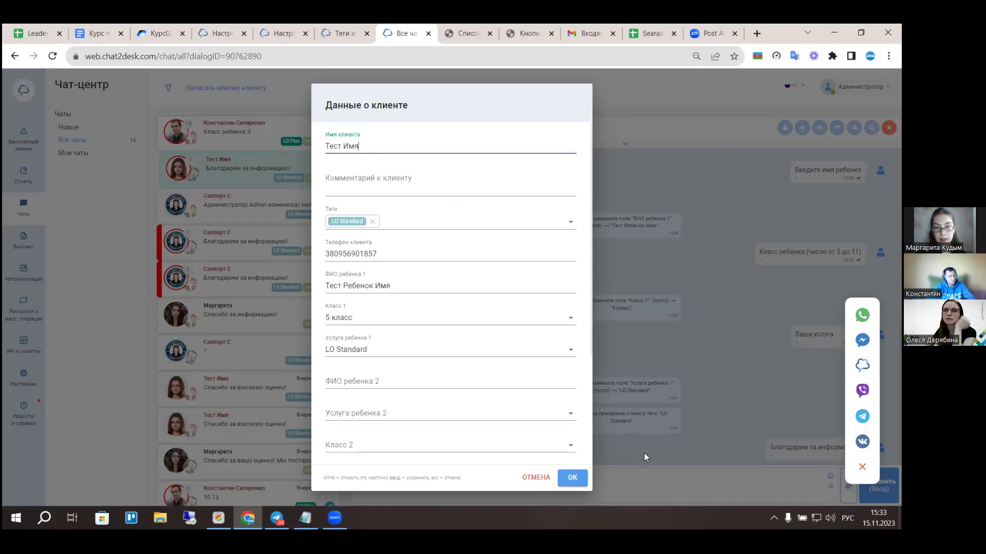
pyautogui.click(573, 479)
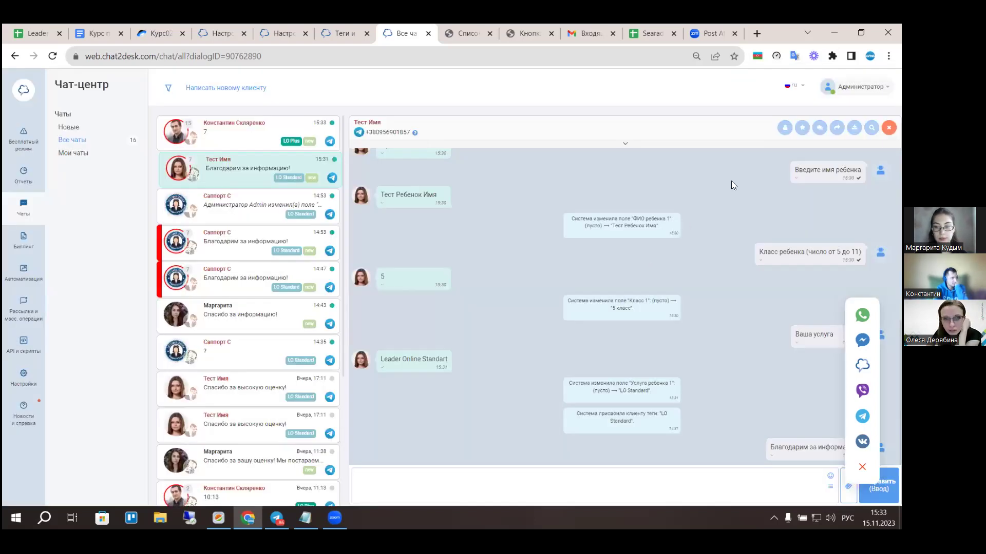
pyautogui.click(786, 131)
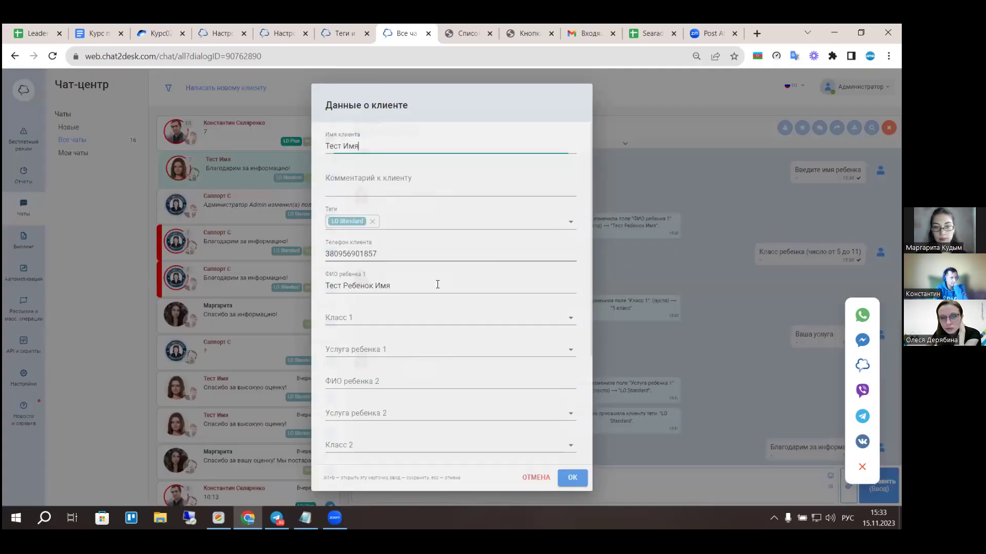
pyautogui.scroll(-1, 444, 284)
pyautogui.scroll(1, 443, 284)
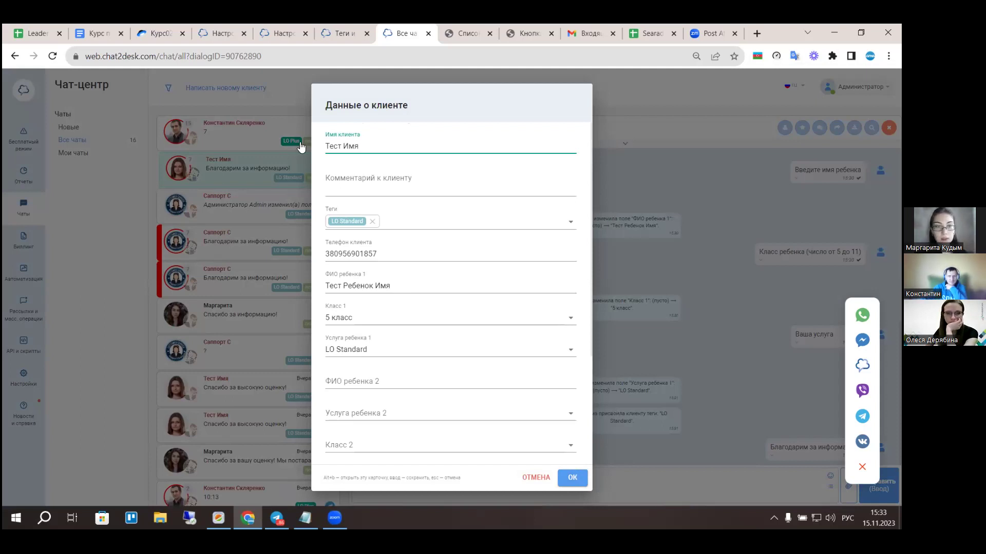
pyautogui.click(573, 478)
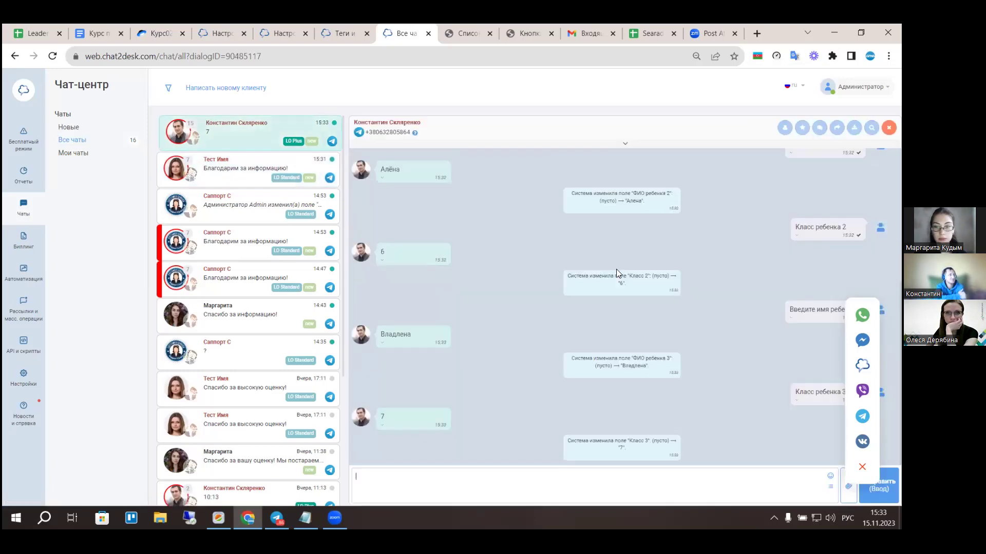
# In the "LO Plus" client's chat, review the questionnaire answers and examine the name, class and service fields of all three children in the client card.
pyautogui.scroll(5, 616, 277)
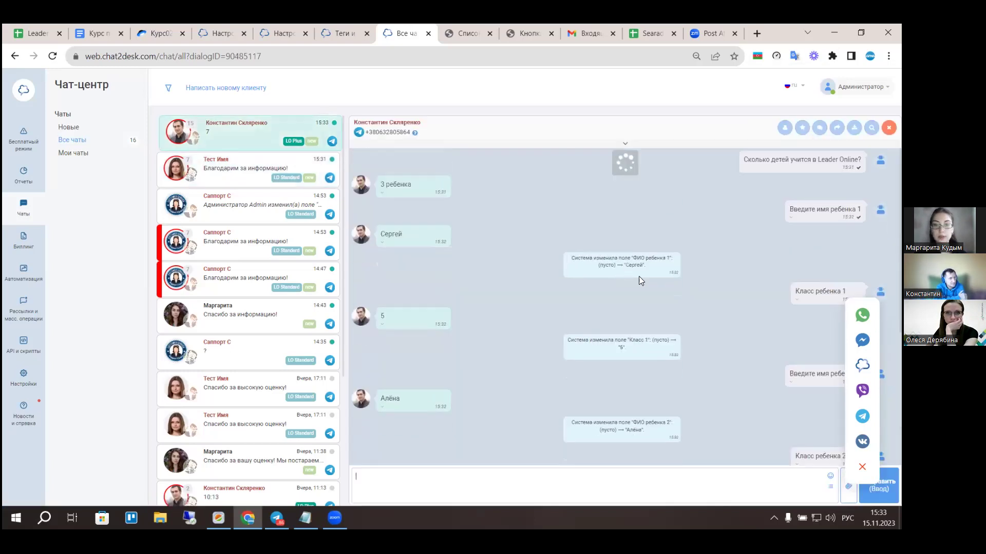
pyautogui.scroll(5, 621, 282)
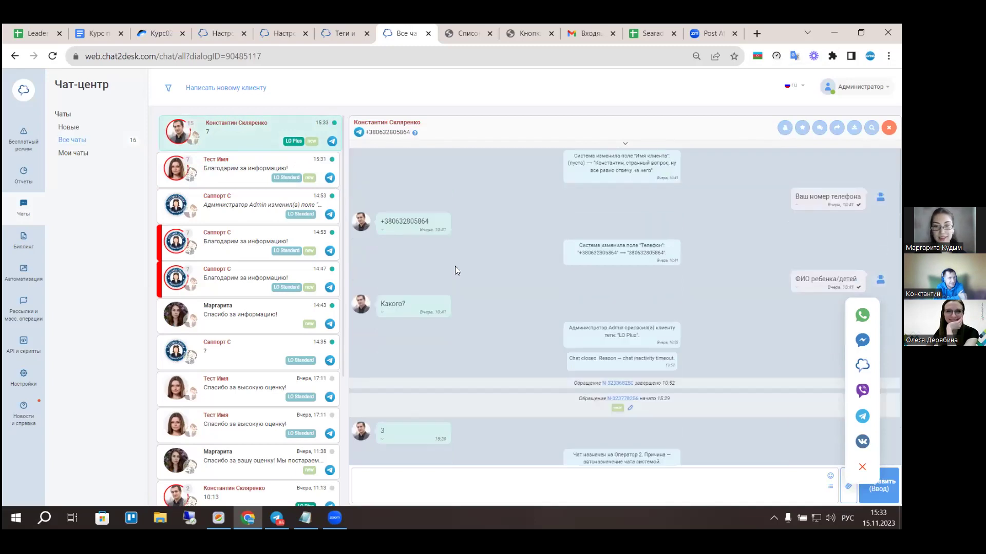
pyautogui.hotkey('alt', 'b')
pyautogui.scroll(-2, 487, 344)
pyautogui.scroll(-2, 487, 344)
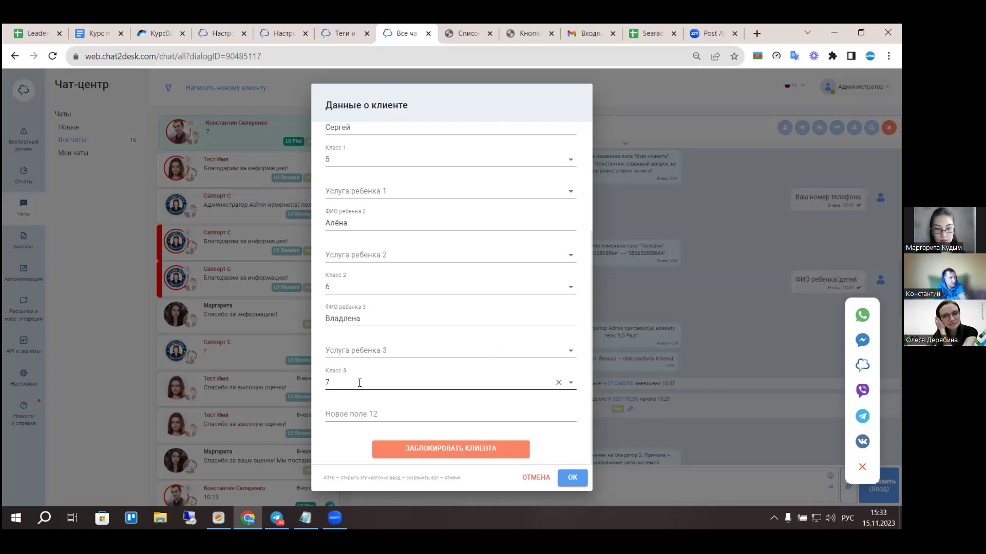
pyautogui.scroll(1, 359, 382)
pyautogui.scroll(-1, 359, 381)
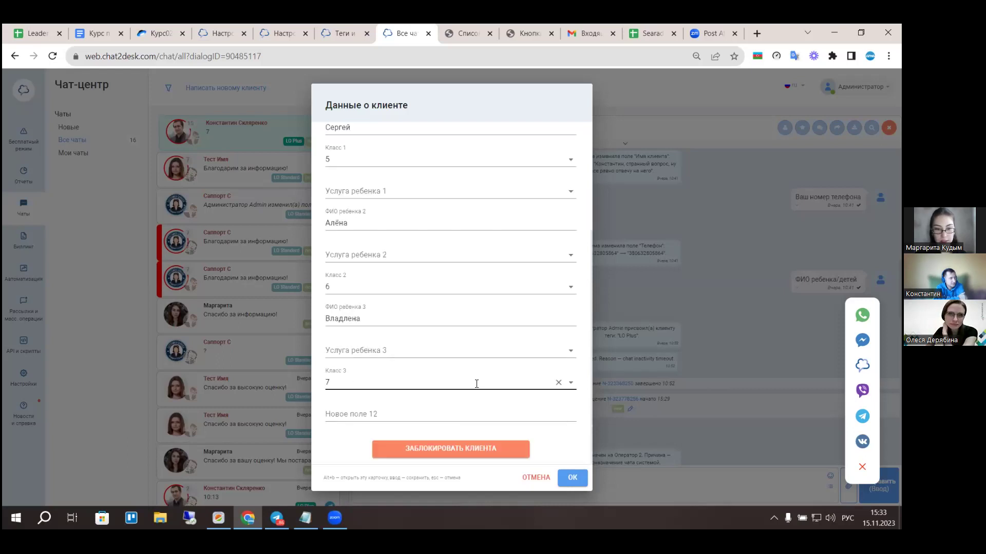
pyautogui.scroll(3, 477, 384)
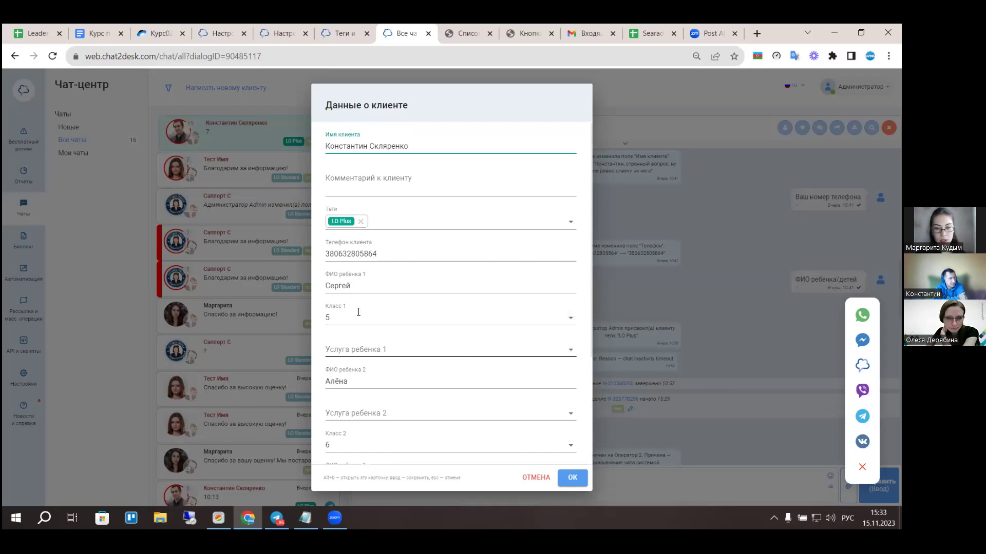
# Examine the options available for "Класс 1" in the client card and compare them with the class values of the other children.
pyautogui.click(569, 318)
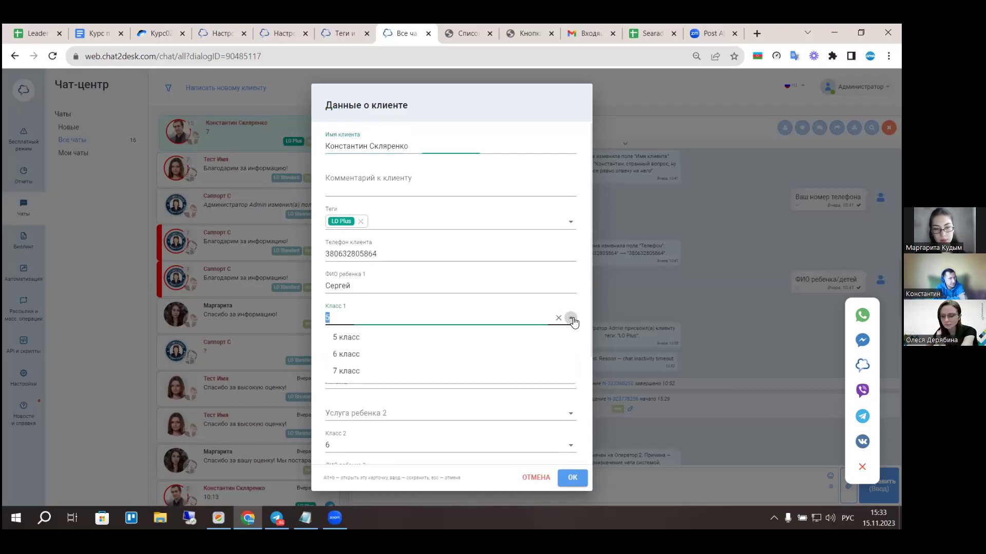
pyautogui.click(424, 312)
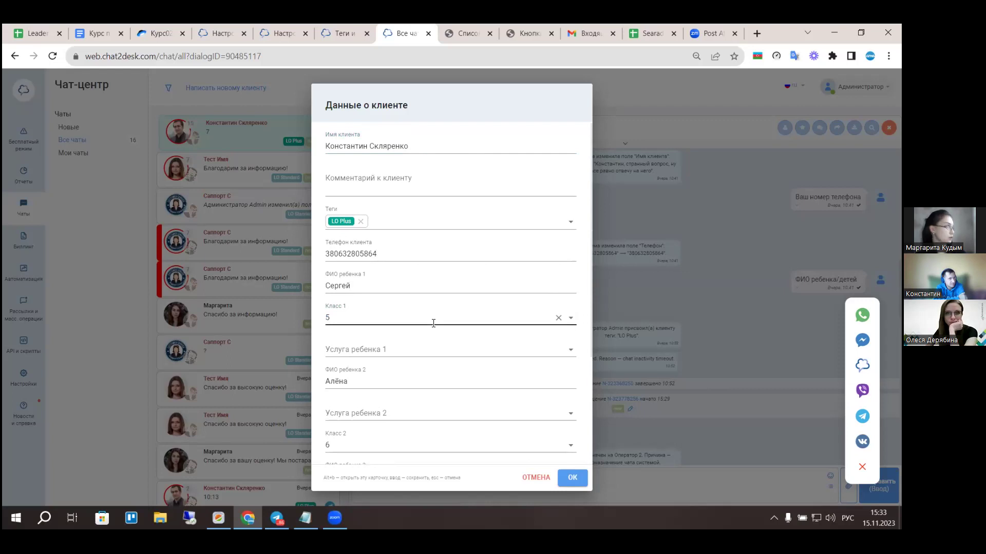
pyautogui.scroll(-3, 434, 323)
pyautogui.scroll(3, 433, 324)
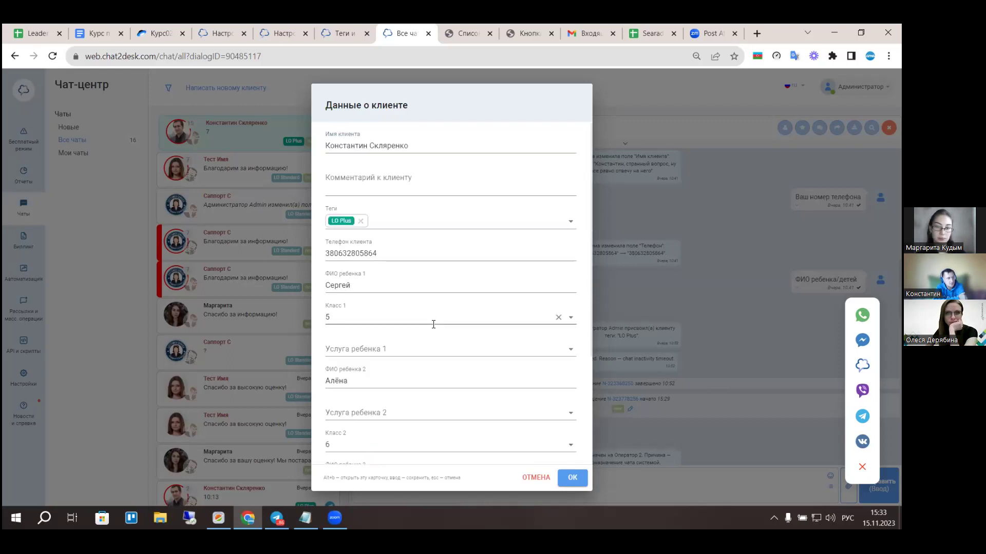
pyautogui.scroll(-3, 434, 324)
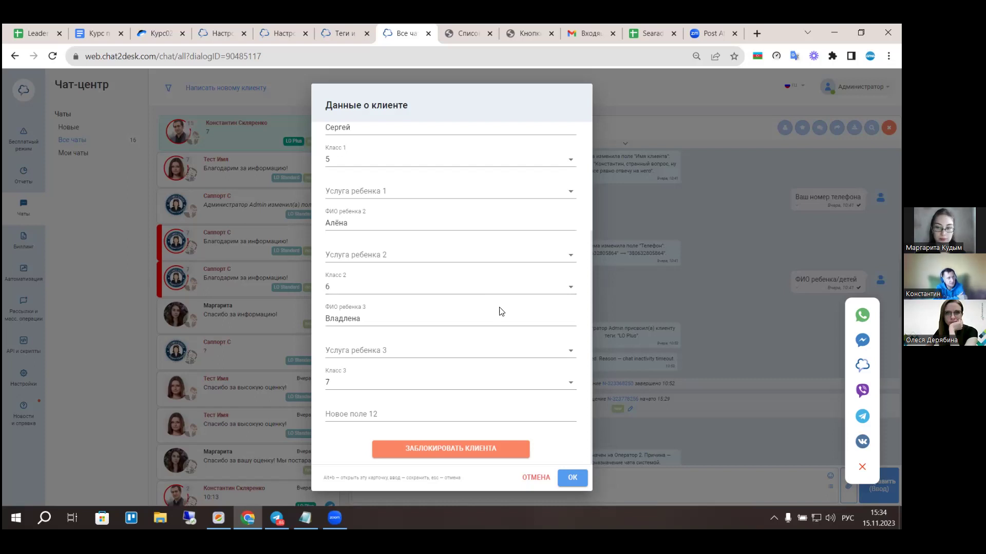
pyautogui.scroll(4, 502, 312)
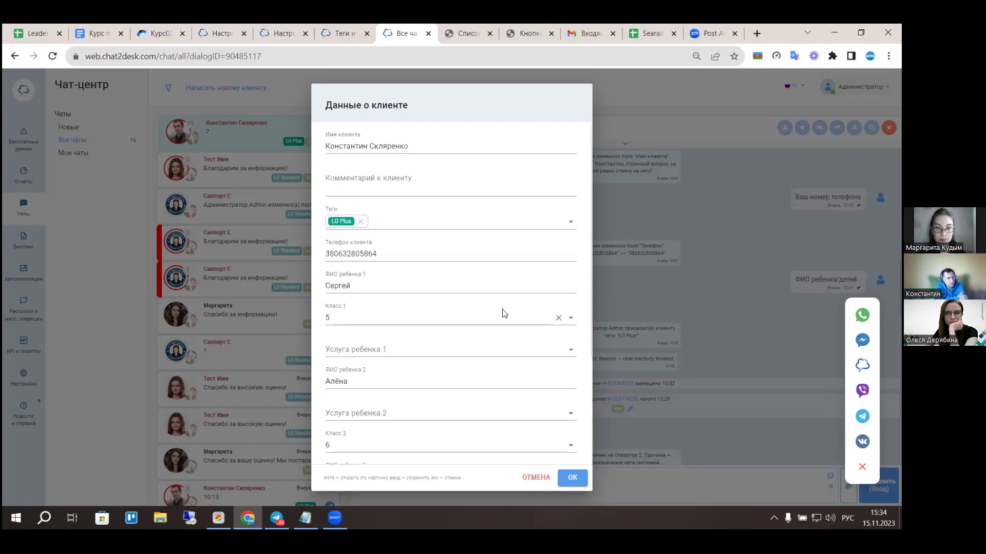
# Set "Класс 1" to "5 класс" in the client card and save the card.
pyautogui.click(519, 317)
pyautogui.click(518, 317)
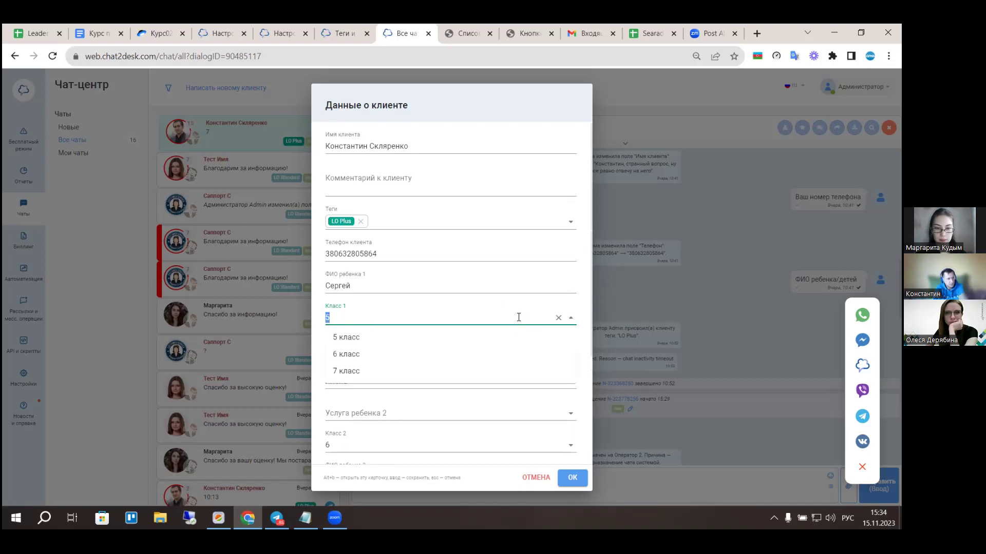
pyautogui.click(508, 338)
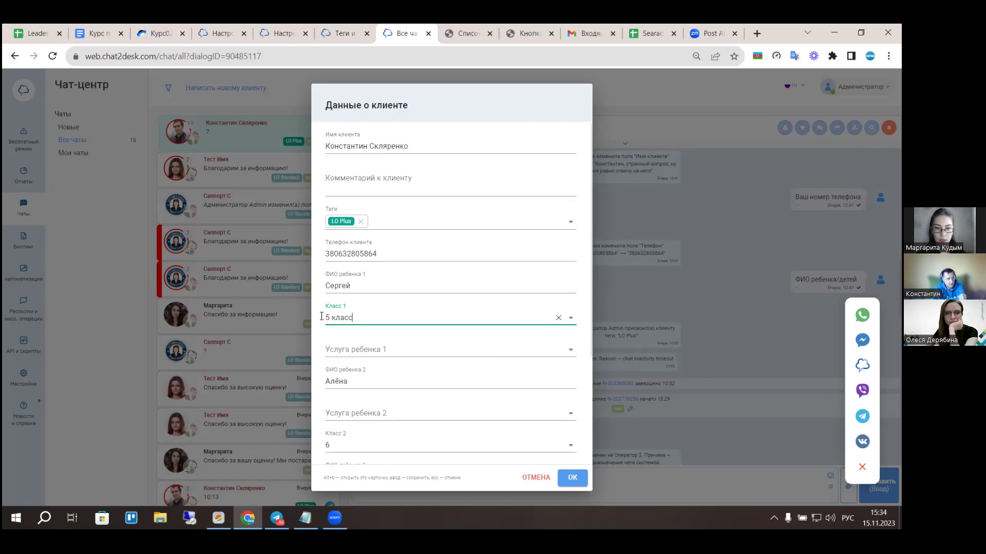
pyautogui.click(571, 477)
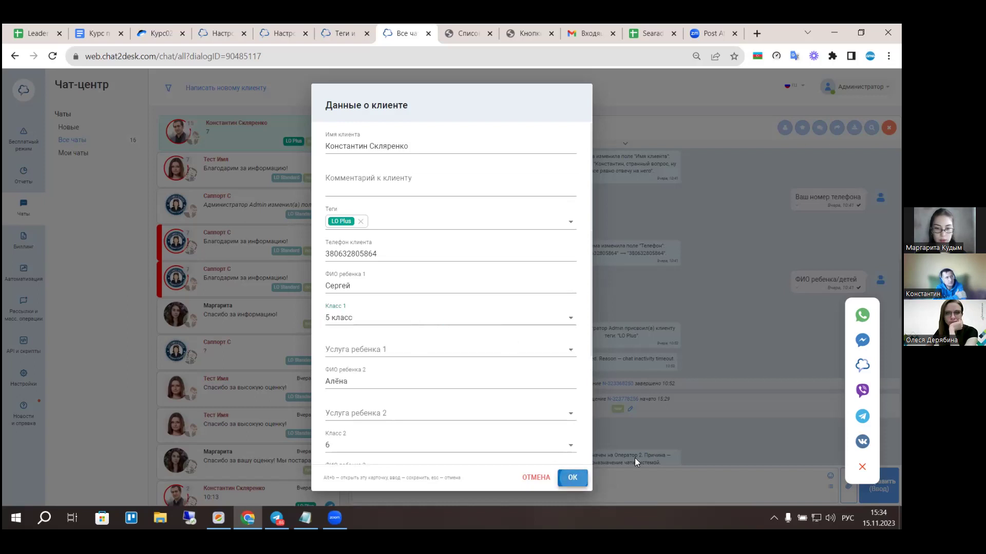
# Review the client's chat history from the earlier requests through the questionnaire answers and the logged changes to the client fields.
pyautogui.scroll(5, 595, 393)
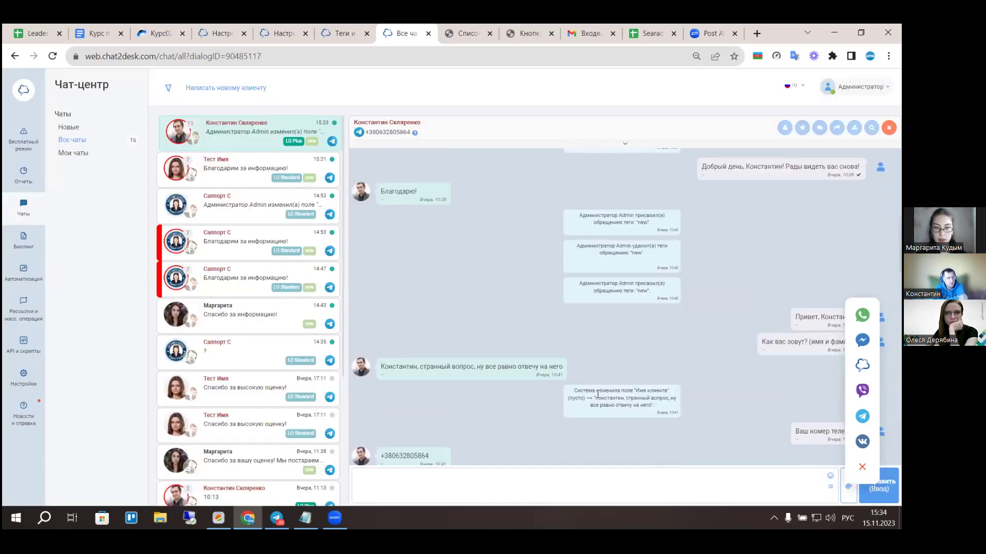
pyautogui.scroll(3, 595, 394)
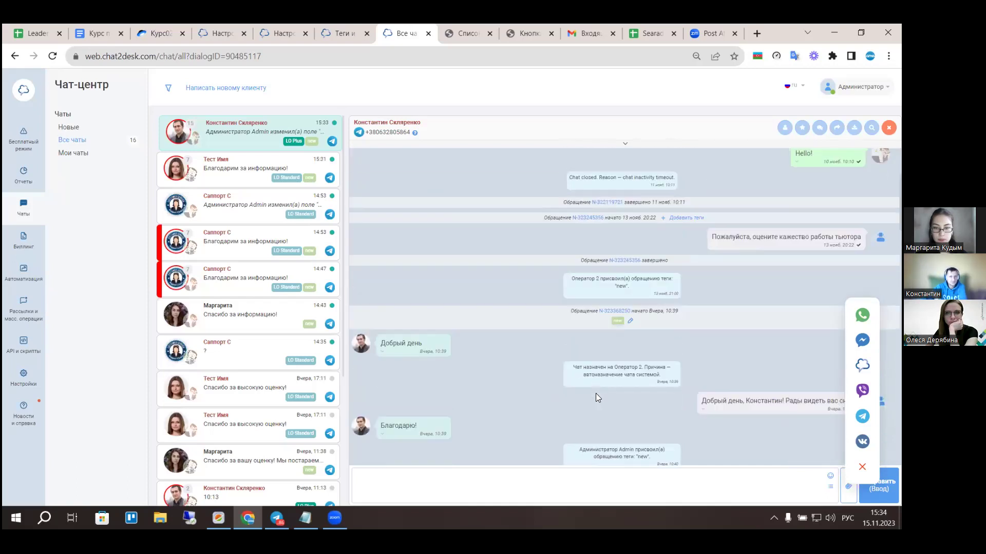
pyautogui.scroll(-5, 595, 393)
pyautogui.scroll(-1, 595, 393)
pyautogui.scroll(-6, 595, 393)
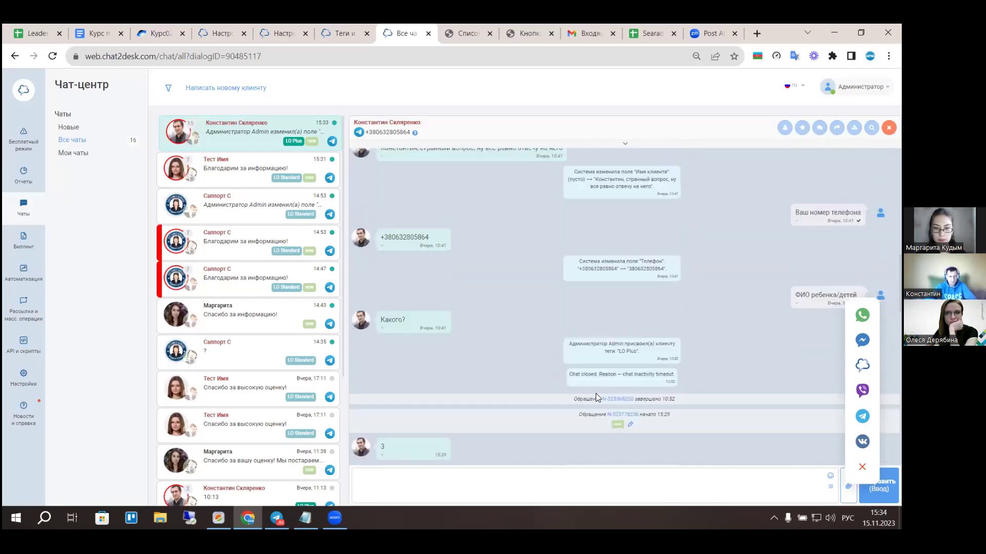
pyautogui.scroll(-4, 597, 394)
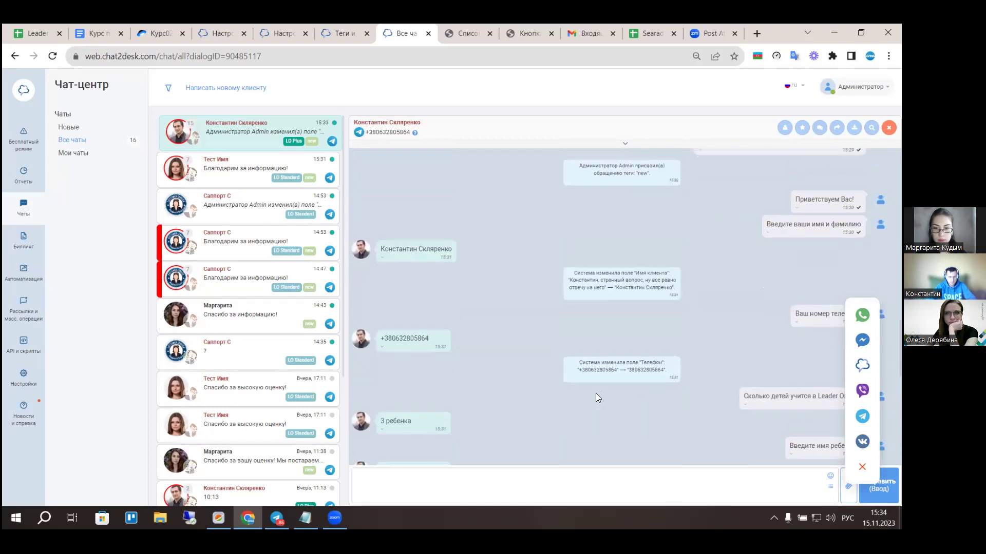
pyautogui.scroll(-4, 595, 394)
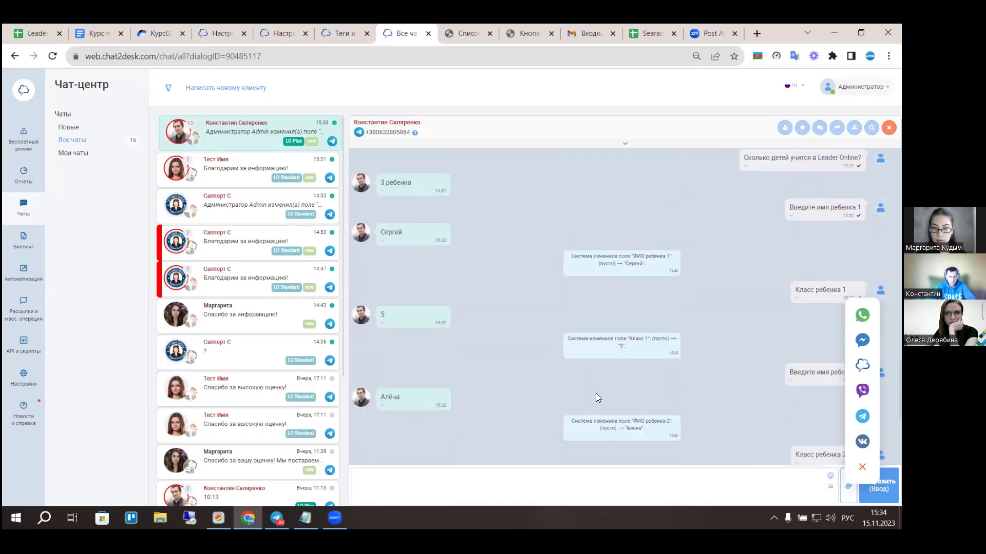
pyautogui.scroll(-4, 596, 394)
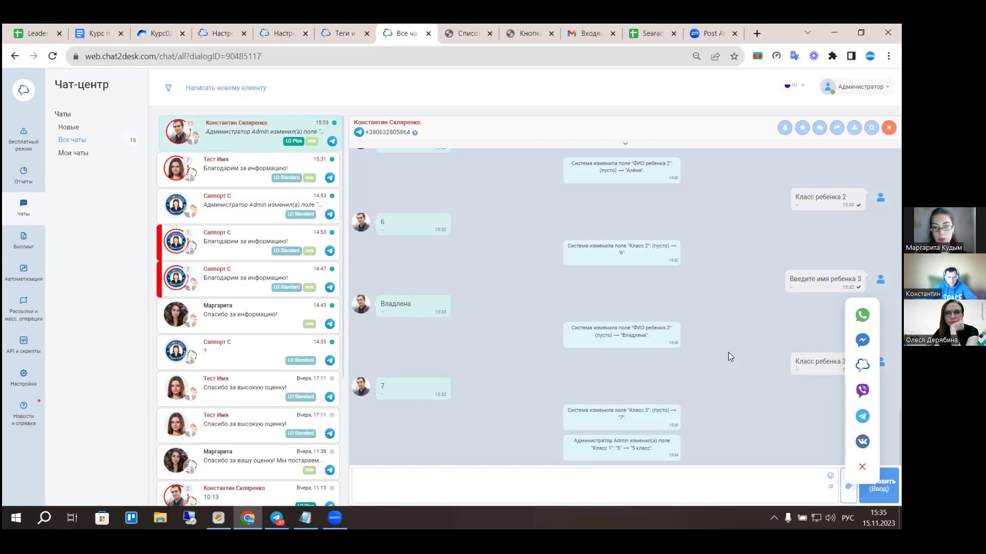
# Reopen the client card, examine the name, class and service fields of the three children, and close it without saving.
pyautogui.hotkey('alt', 'b')
pyautogui.scroll(-1, 436, 315)
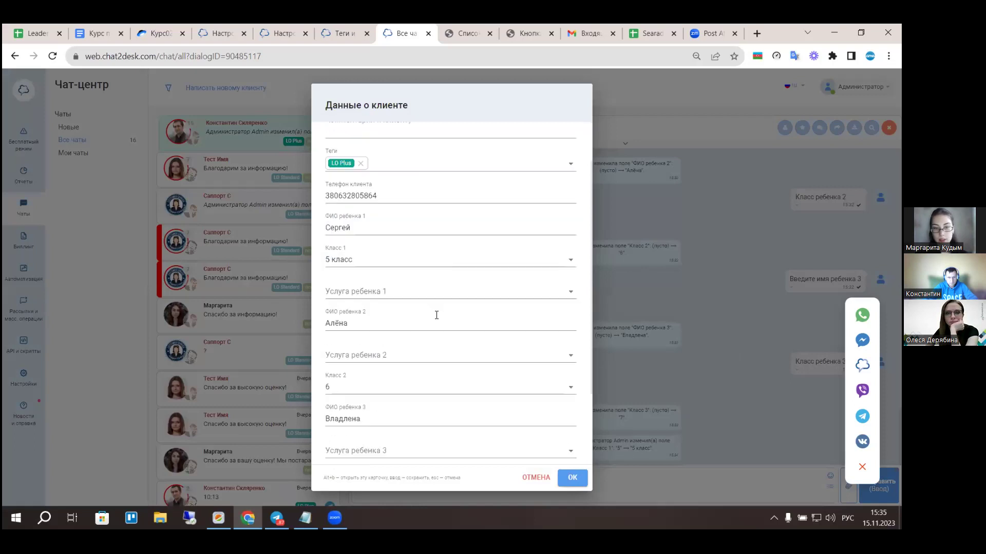
pyautogui.scroll(-2, 436, 316)
pyautogui.scroll(3, 444, 321)
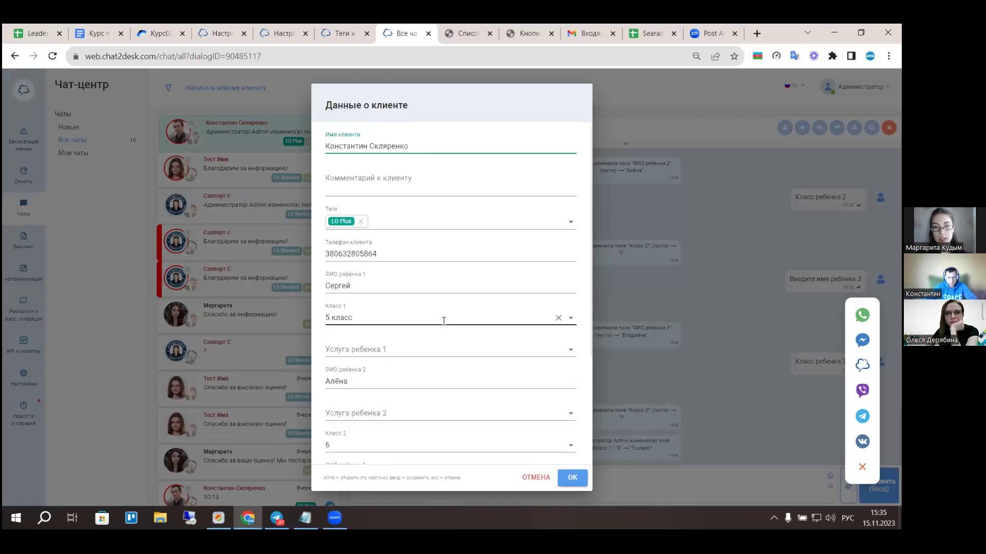
pyautogui.click(536, 478)
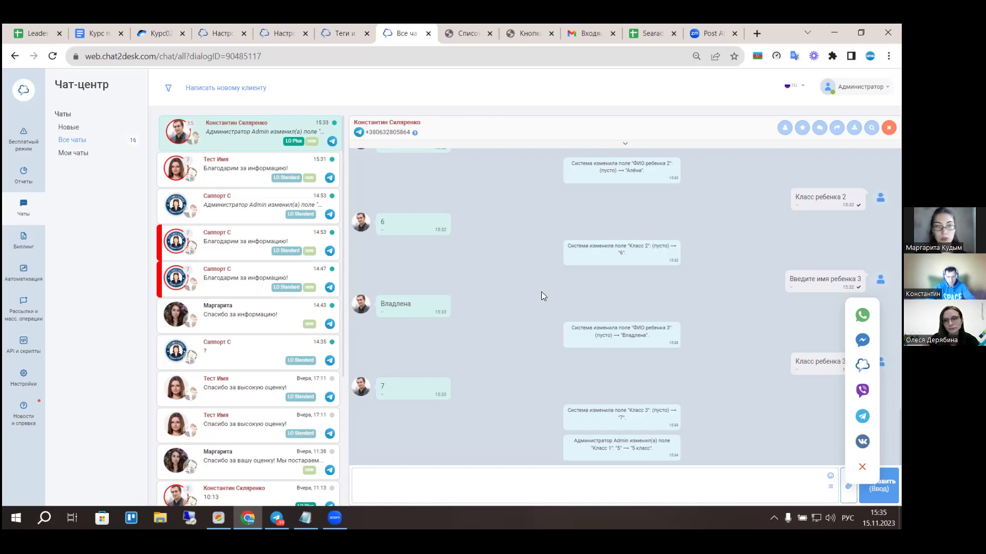
# Open the "Опрос качества обслуживания" project in the chatbot constructor and examine its scenario.
pyautogui.click(281, 24)
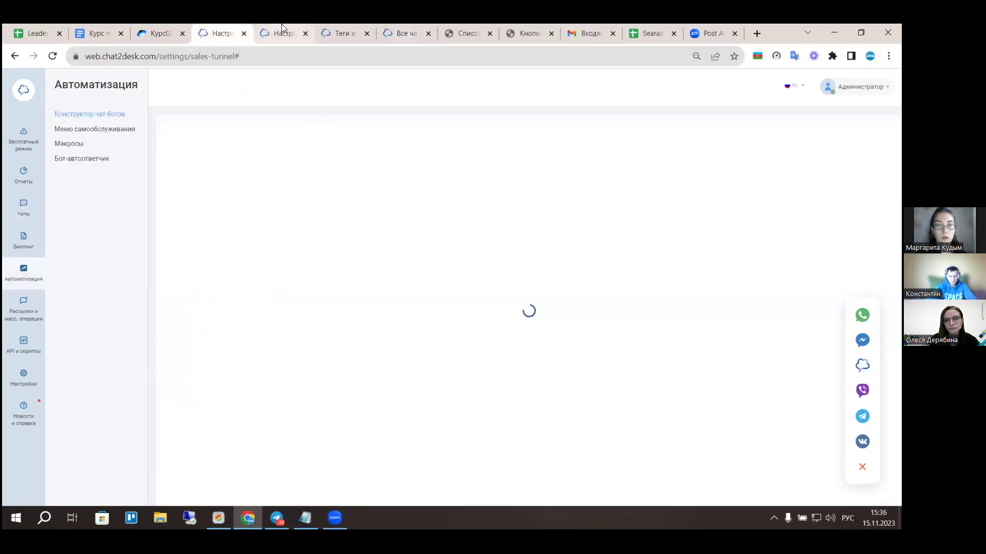
pyautogui.click(102, 115)
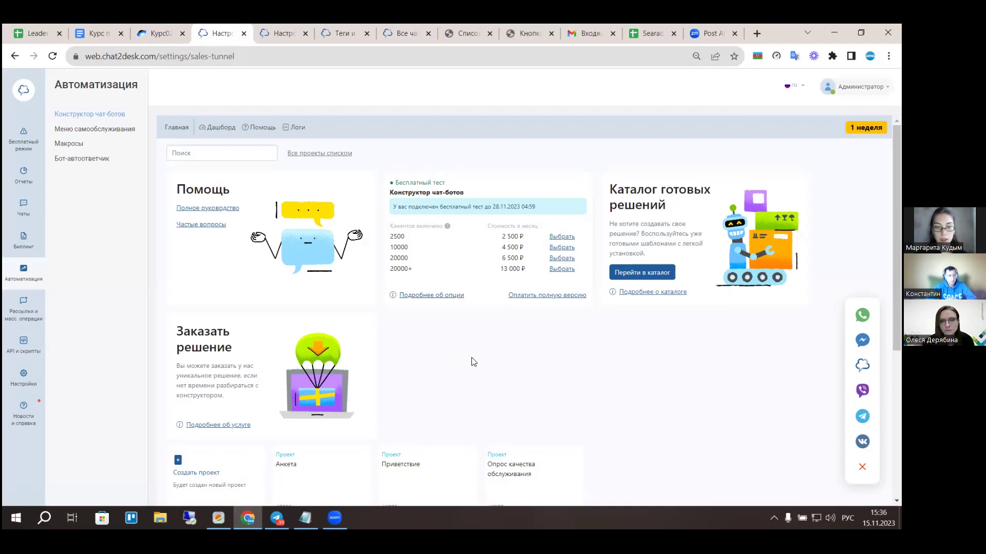
pyautogui.scroll(-3, 471, 360)
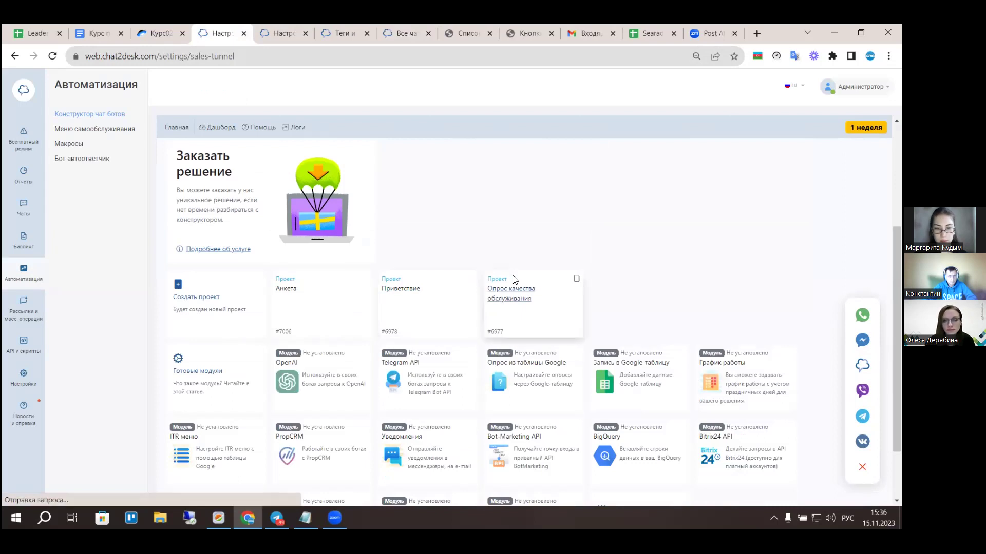
pyautogui.click(508, 299)
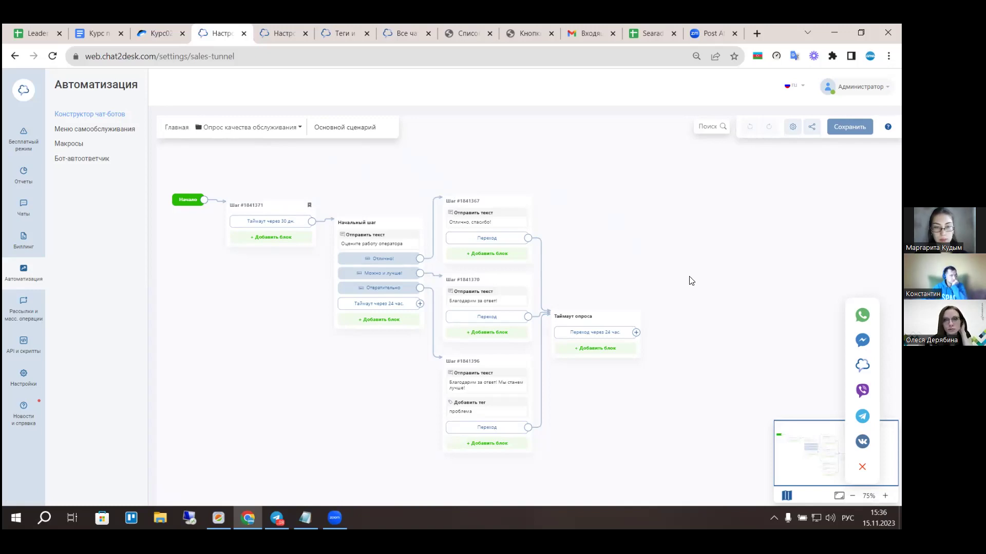
# Open the "Оценки качества" settings page in a separate browser tab and switch to it.
pyautogui.moveTo(40, 388)
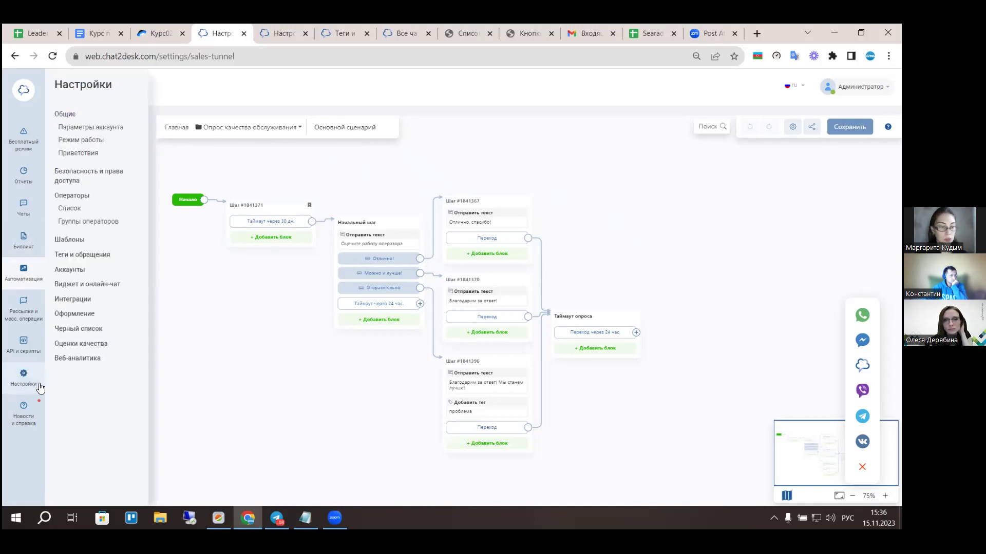
pyautogui.rightClick(91, 345)
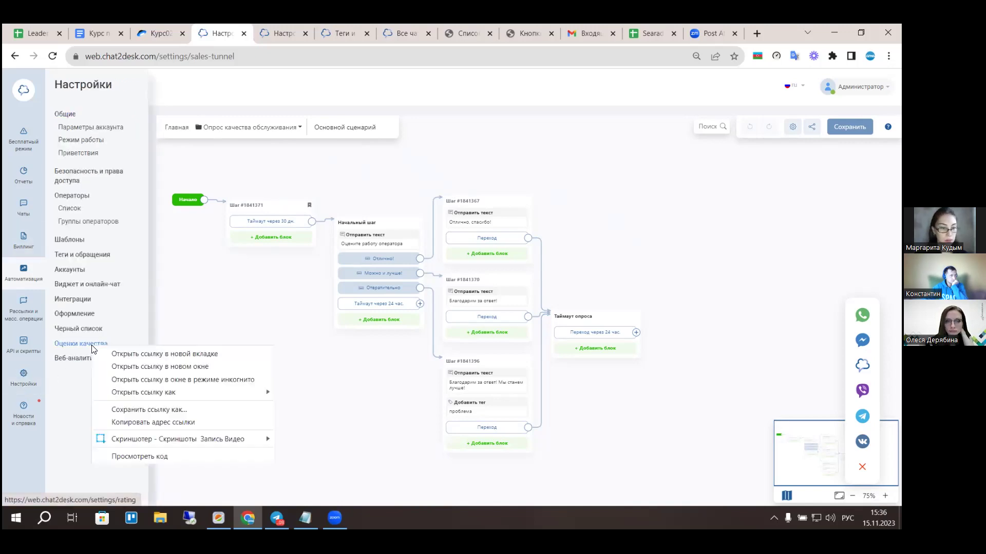
pyautogui.click(157, 357)
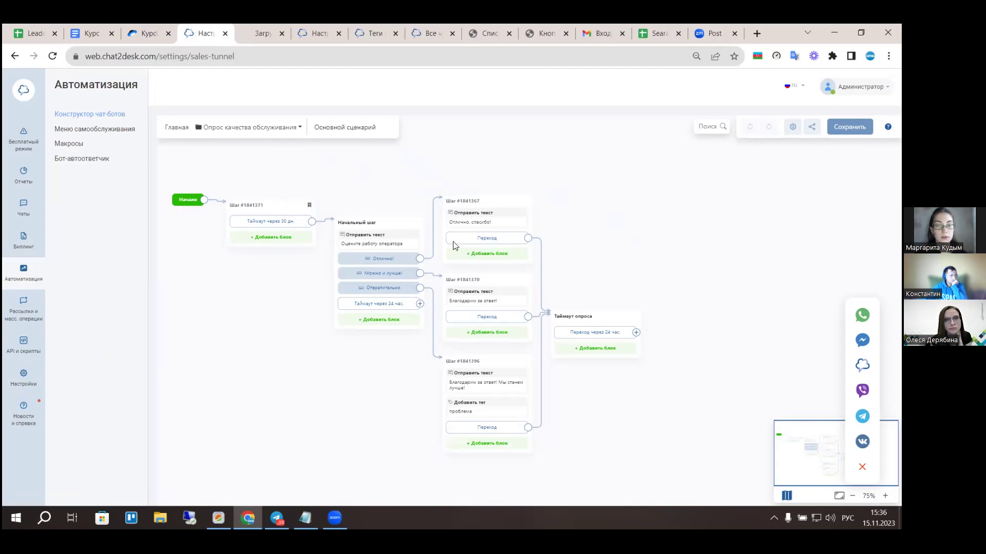
pyautogui.hotkey('ctrl', 'Tab')
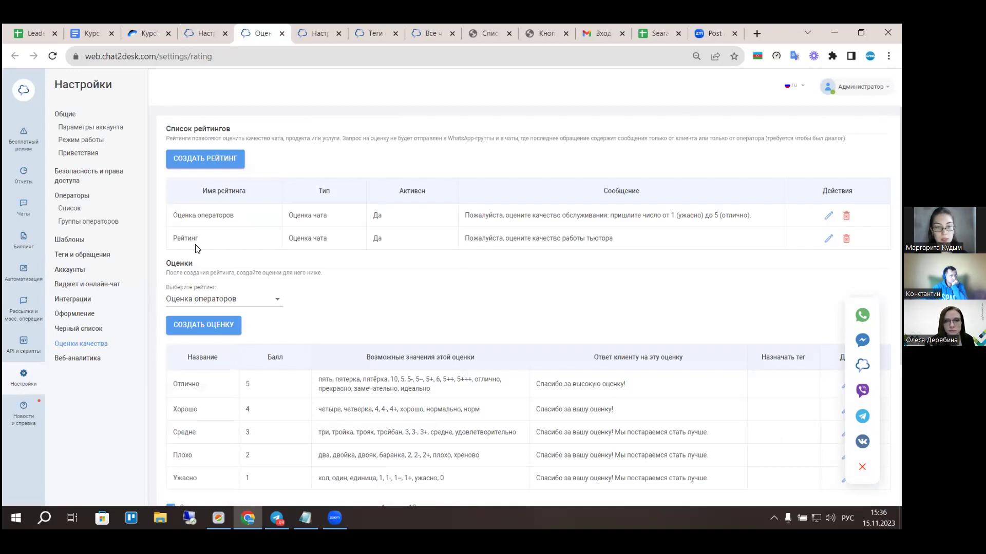
# Try out a new rating with the channels LO_5_Nobel and LO_6_Инсайт added to its channel filter, and discard it.
pyautogui.click(229, 159)
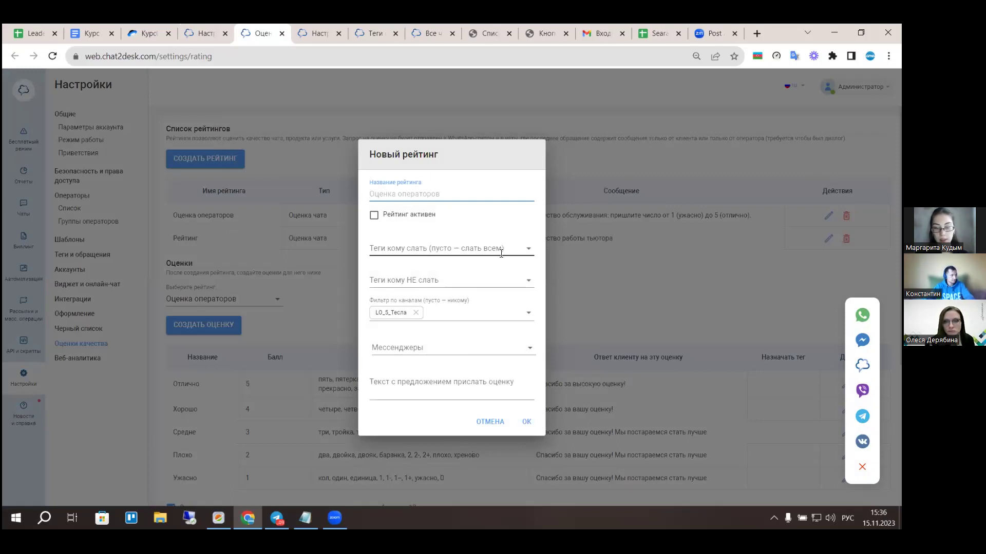
pyautogui.click(451, 311)
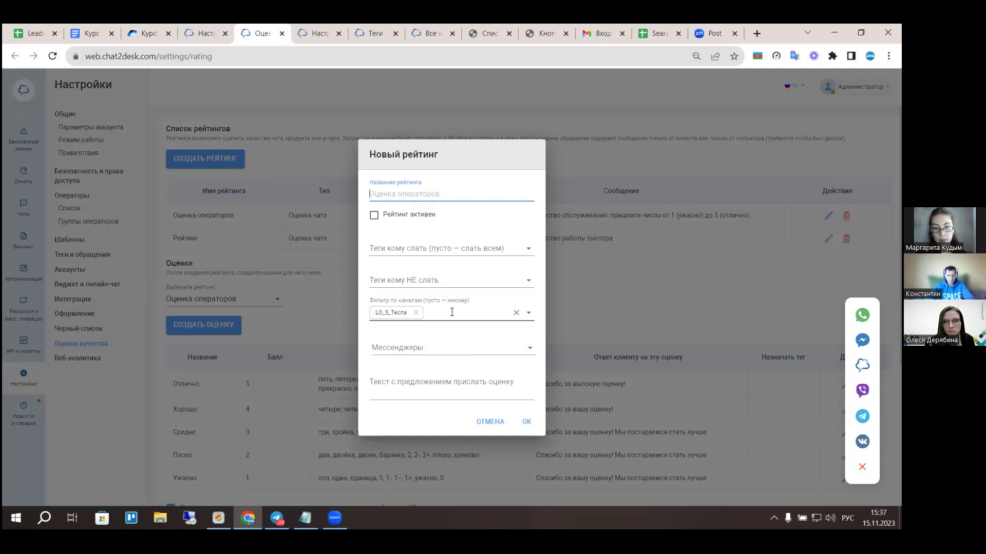
pyautogui.click(446, 353)
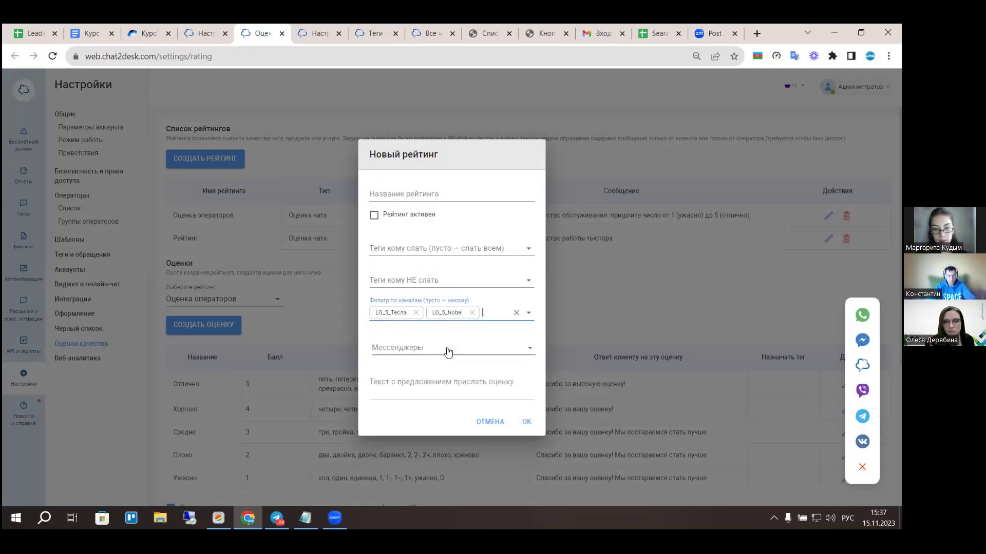
pyautogui.click(493, 309)
pyautogui.click(410, 369)
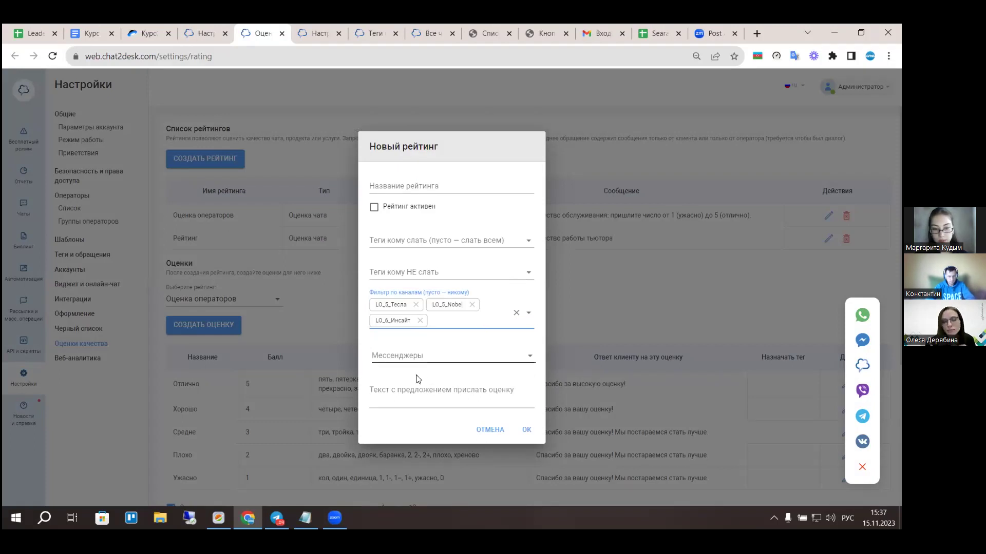
pyautogui.click(494, 430)
# Choose "Рейтинг" as the rating for the survey mailing in "Рассылка опросов".
pyautogui.scroll(-3, 359, 180)
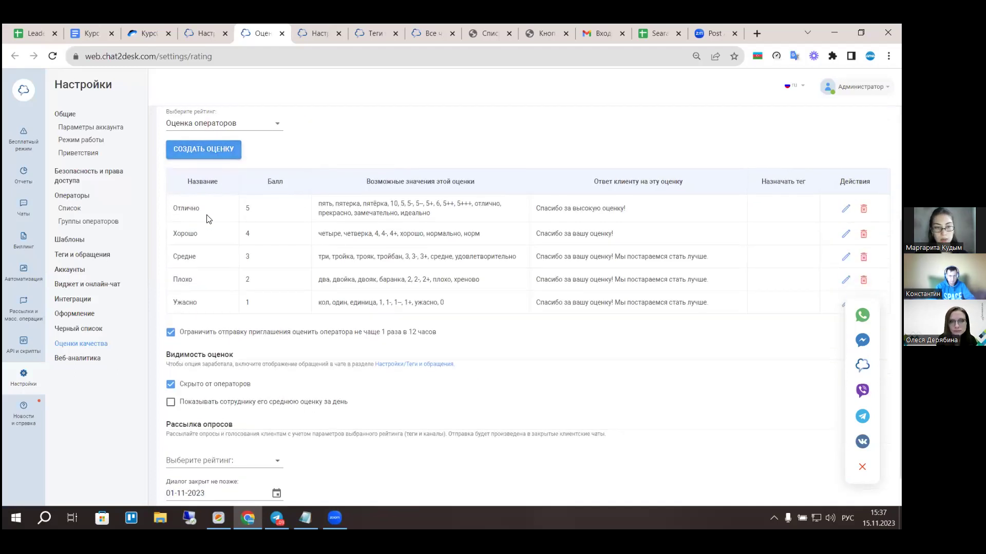
pyautogui.scroll(-1, 481, 286)
pyautogui.scroll(4, 462, 262)
pyautogui.scroll(-4, 440, 239)
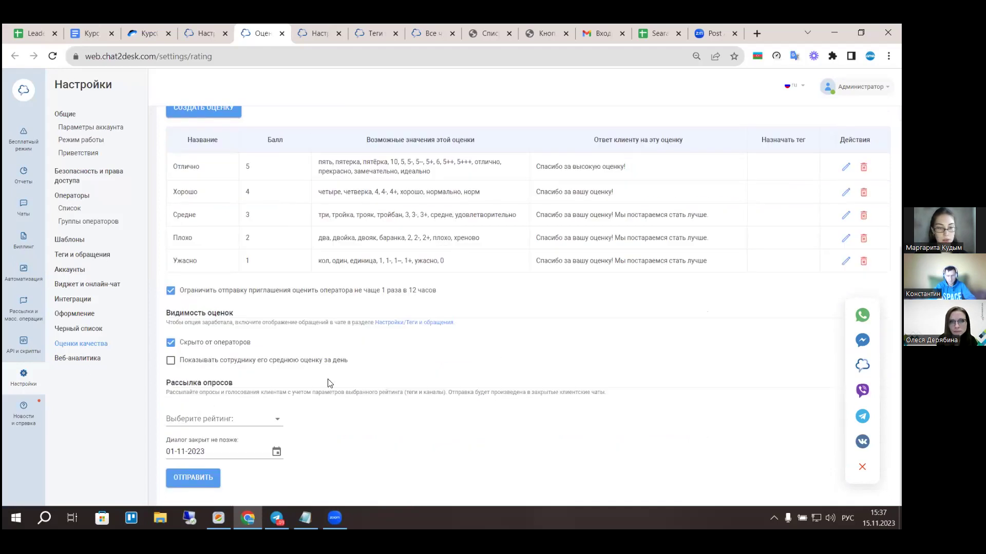
pyautogui.click(257, 421)
pyautogui.click(211, 459)
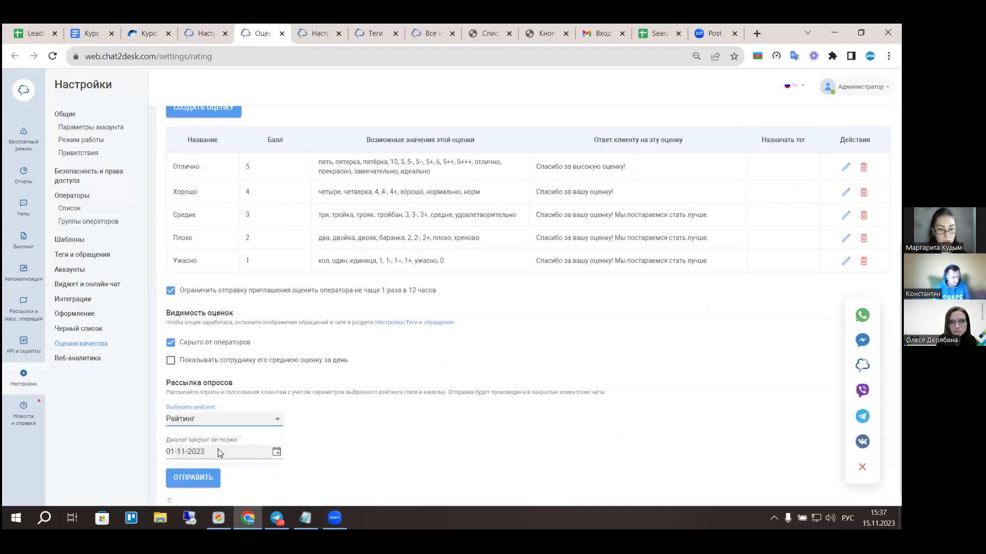
# Set the mailing's "Диалог закрыт не позже" date to 15-11-2023 and send the rating survey to the clients.
pyautogui.scroll(-1, 409, 355)
pyautogui.click(277, 435)
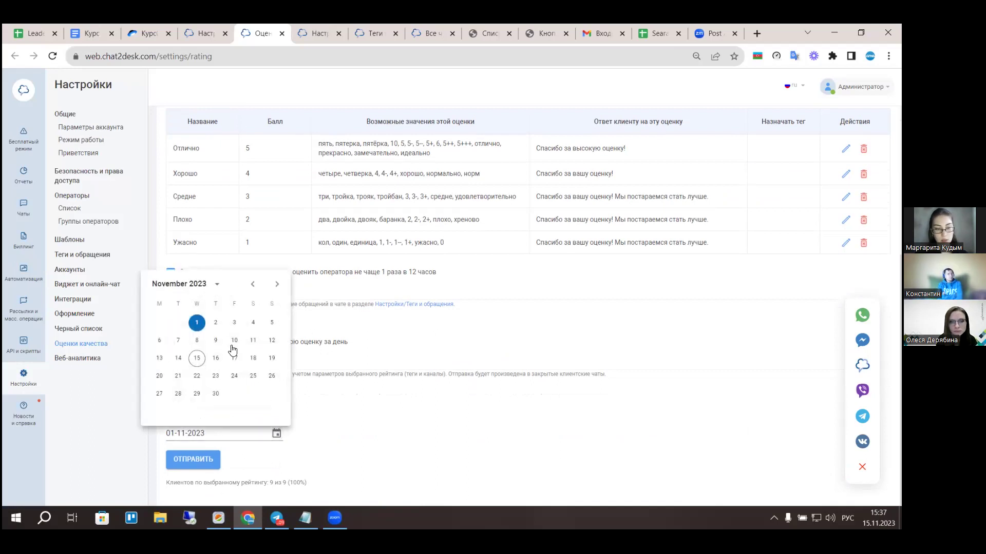
pyautogui.click(197, 360)
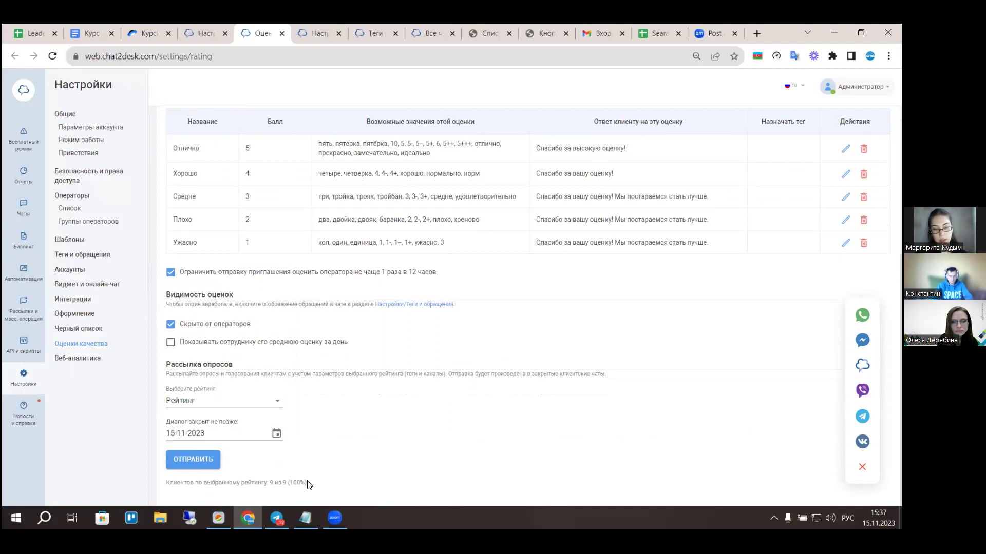
pyautogui.click(195, 460)
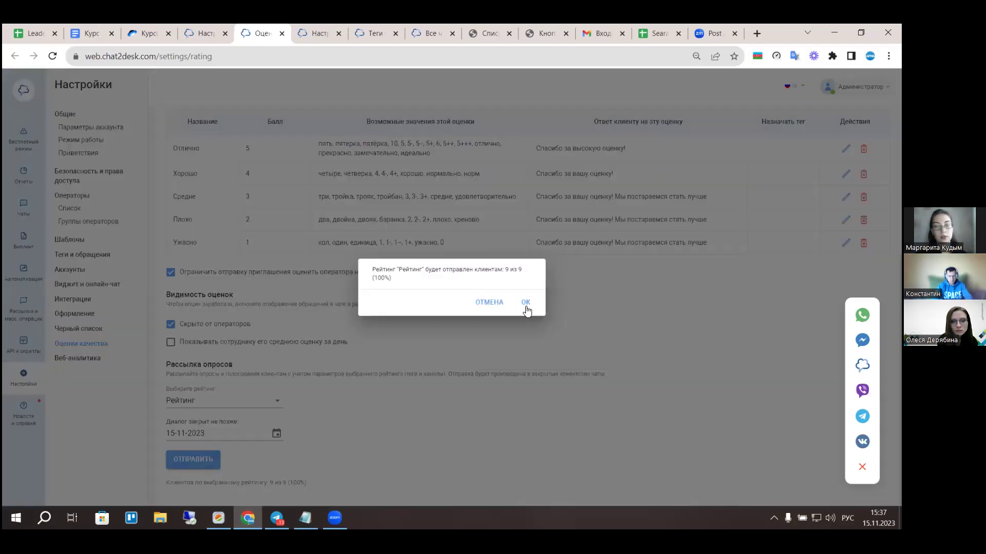
pyautogui.click(529, 303)
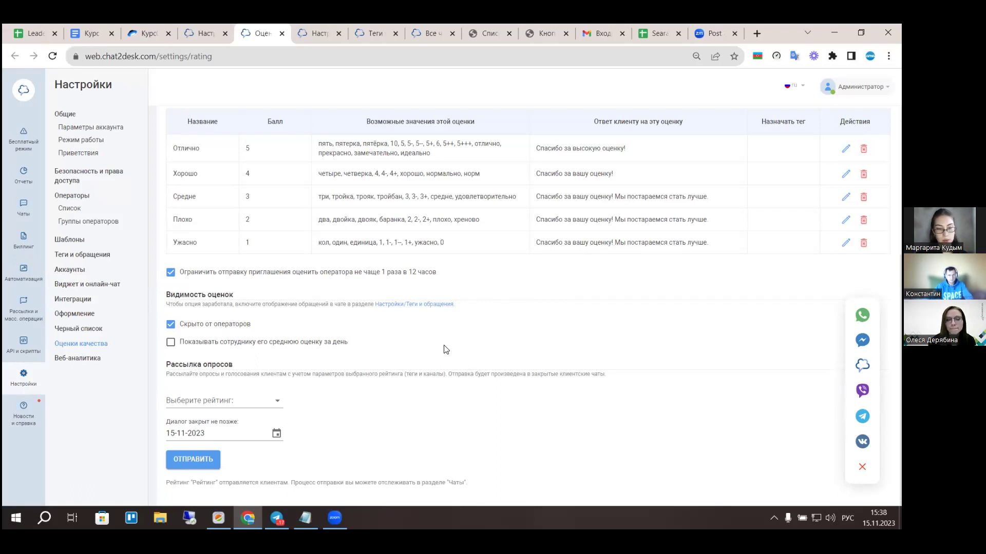
# Turn off the limit that allows operator rating invitations no more than once every 12 hours.
pyautogui.scroll(5, 444, 348)
pyautogui.scroll(-5, 445, 345)
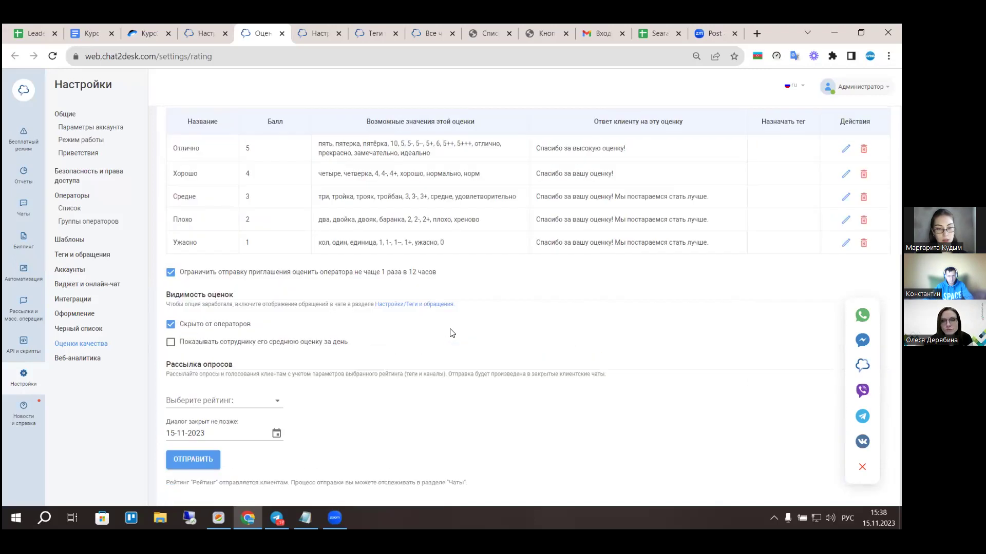
pyautogui.scroll(5, 454, 360)
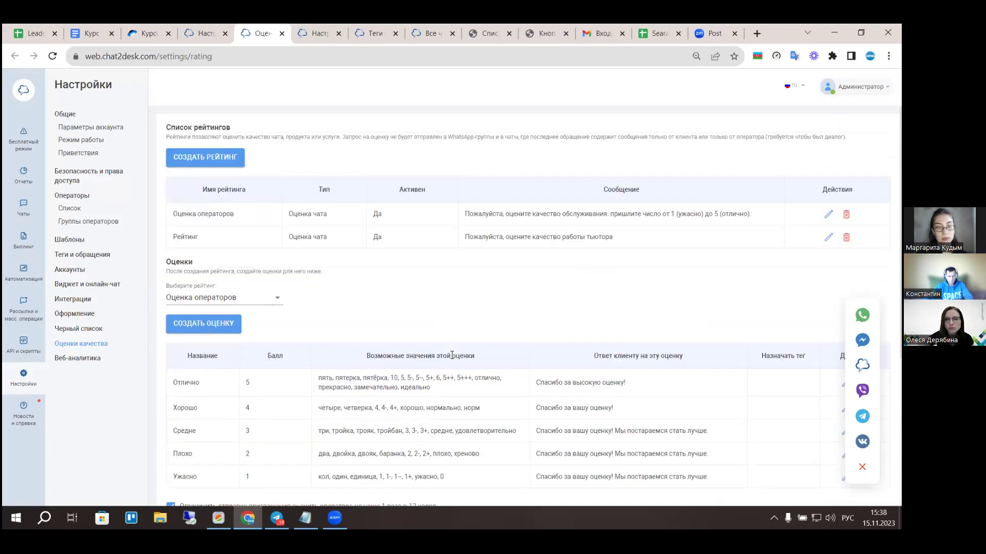
pyautogui.scroll(-5, 452, 355)
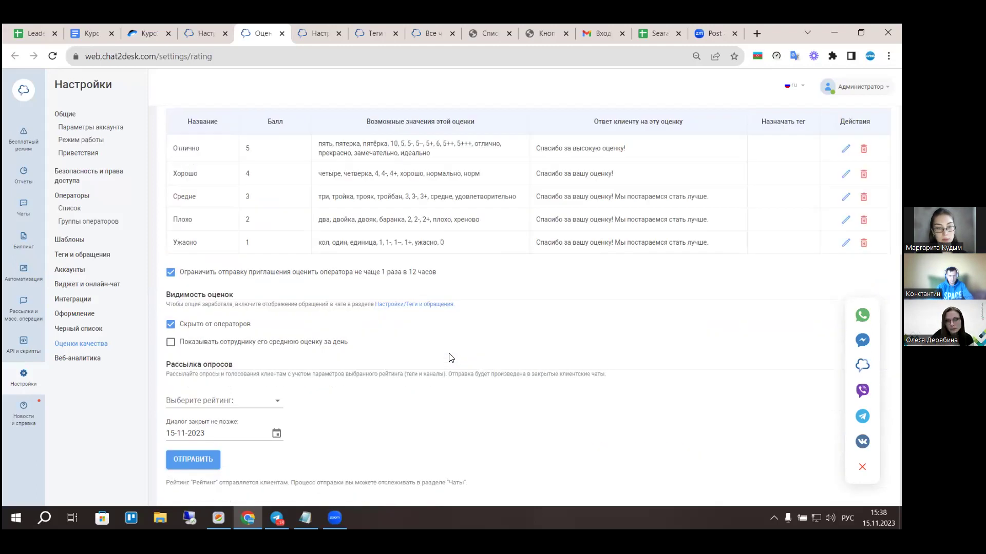
pyautogui.click(171, 273)
pyautogui.scroll(5, 565, 288)
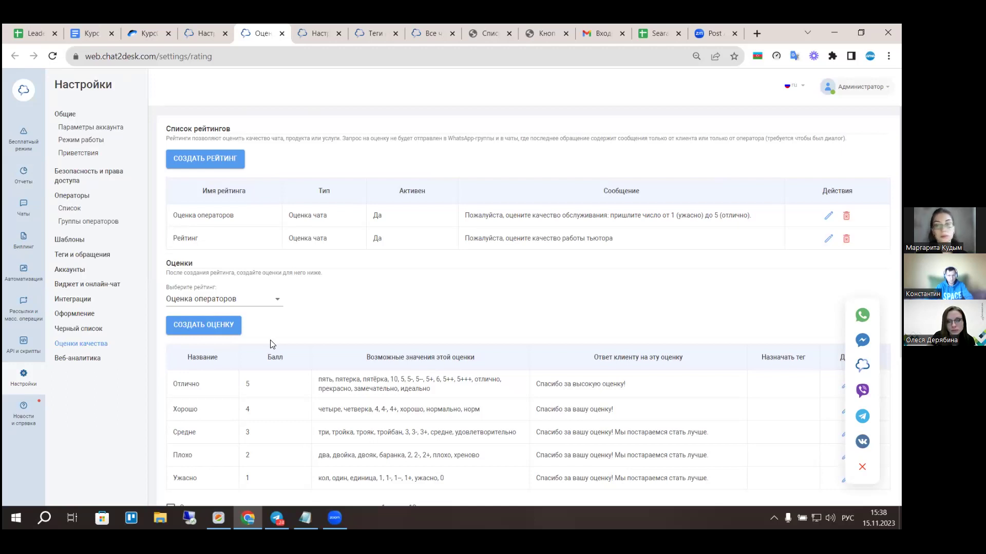
pyautogui.scroll(-5, 392, 273)
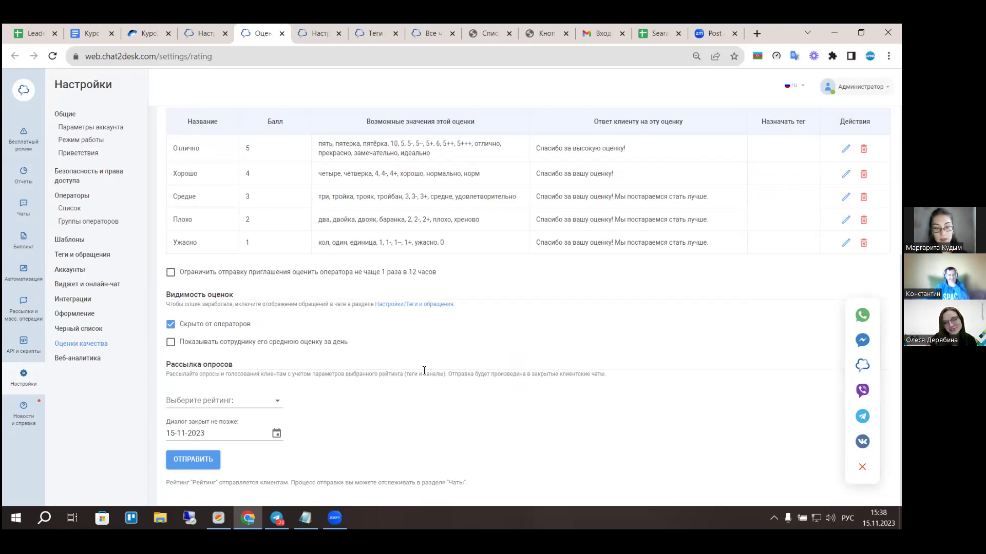
pyautogui.scroll(5, 498, 265)
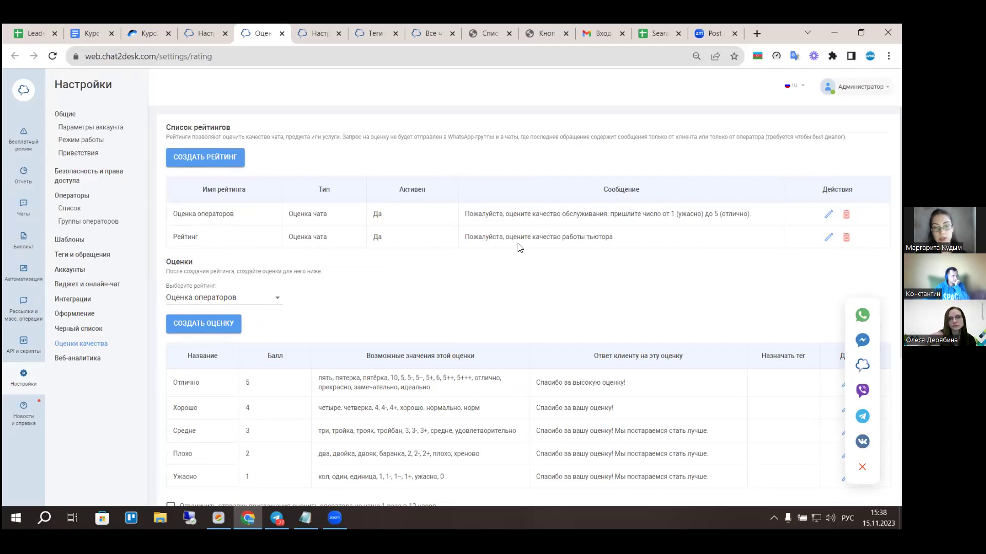
pyautogui.scroll(-5, 519, 248)
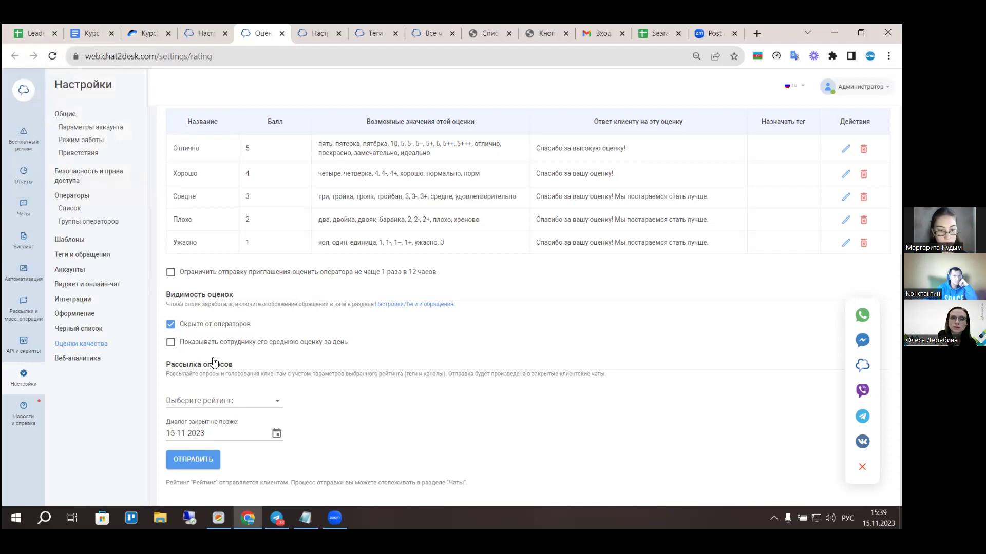
# Set the survey mailing's "Диалог закрыт не позже" date to 01-11-2023, and return it to 15-11-2023.
pyautogui.click(277, 434)
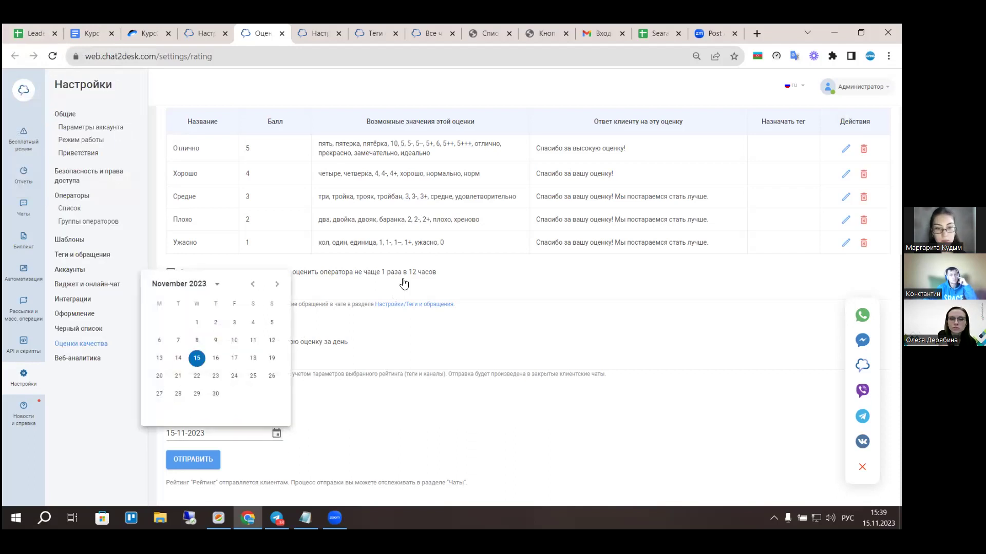
pyautogui.click(197, 323)
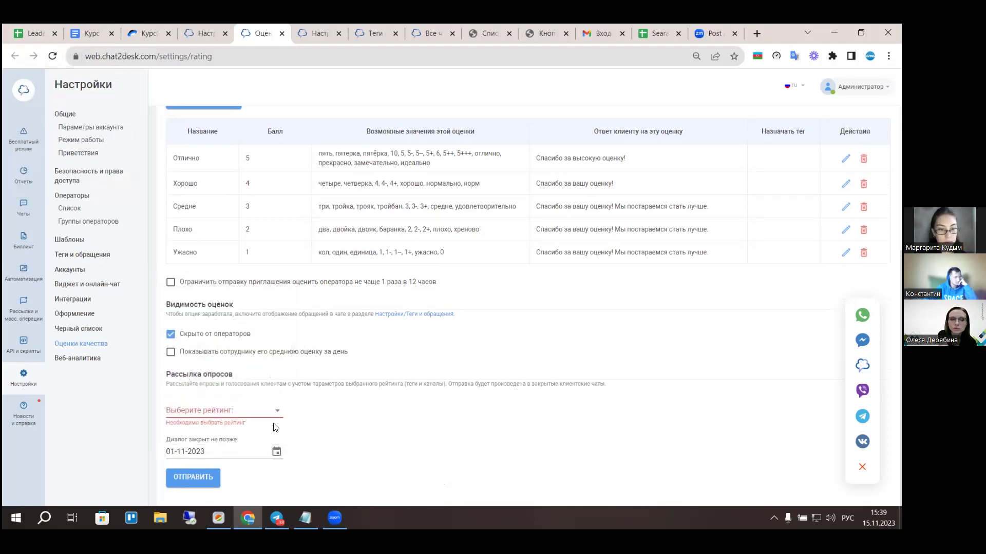
pyautogui.click(276, 452)
pyautogui.click(197, 376)
# Select "Рейтинг" as the rating for the survey mailing and look at the calendar for the dialog closing date.
pyautogui.click(274, 415)
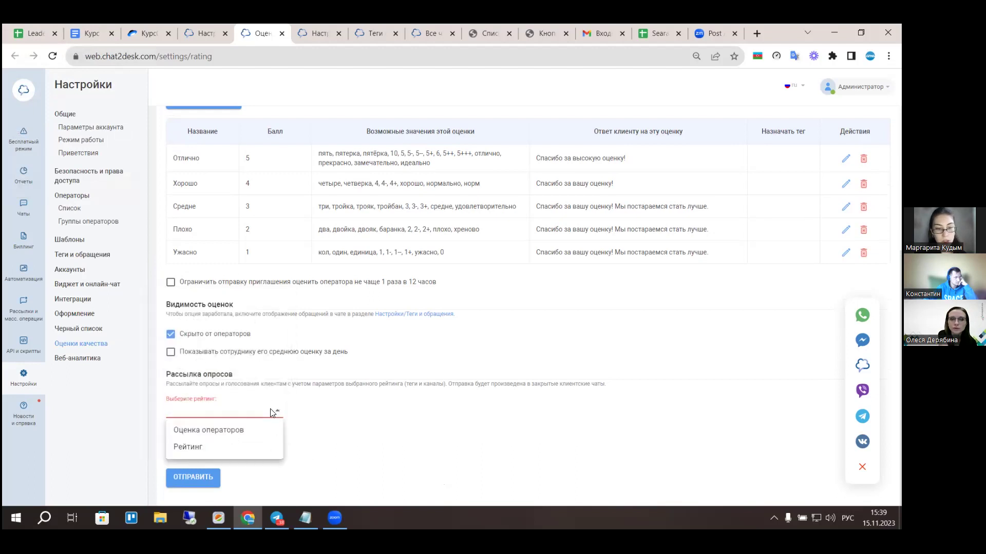
pyautogui.click(198, 448)
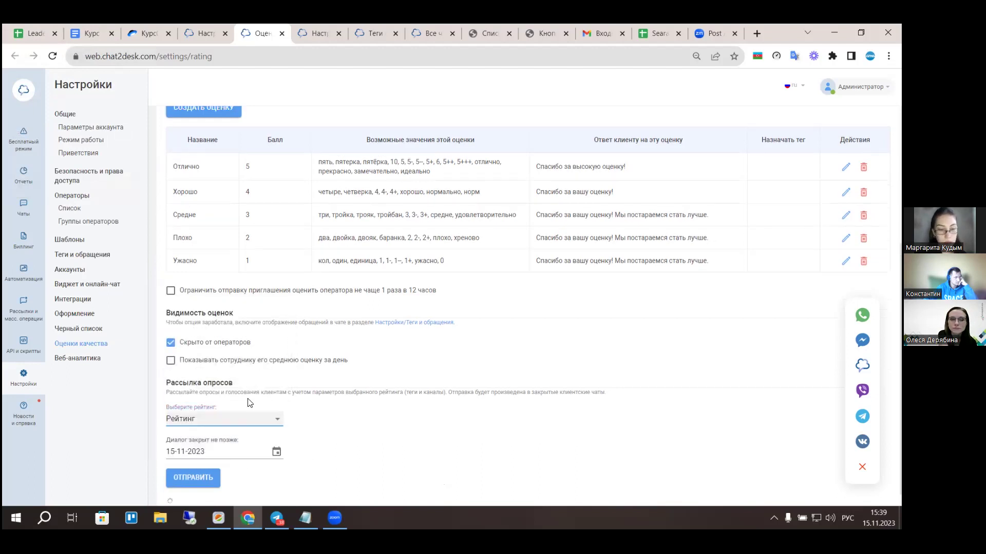
pyautogui.click(276, 452)
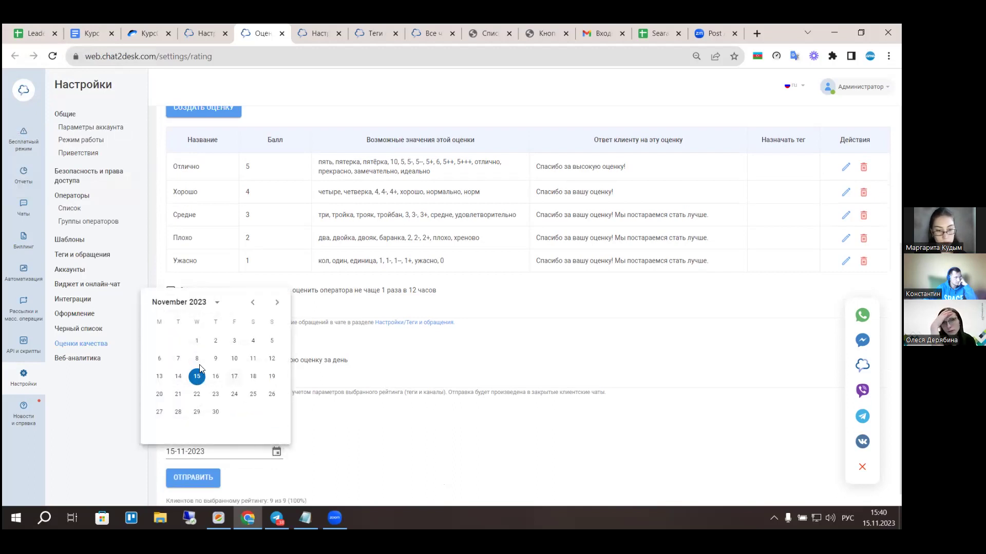
pyautogui.click(421, 422)
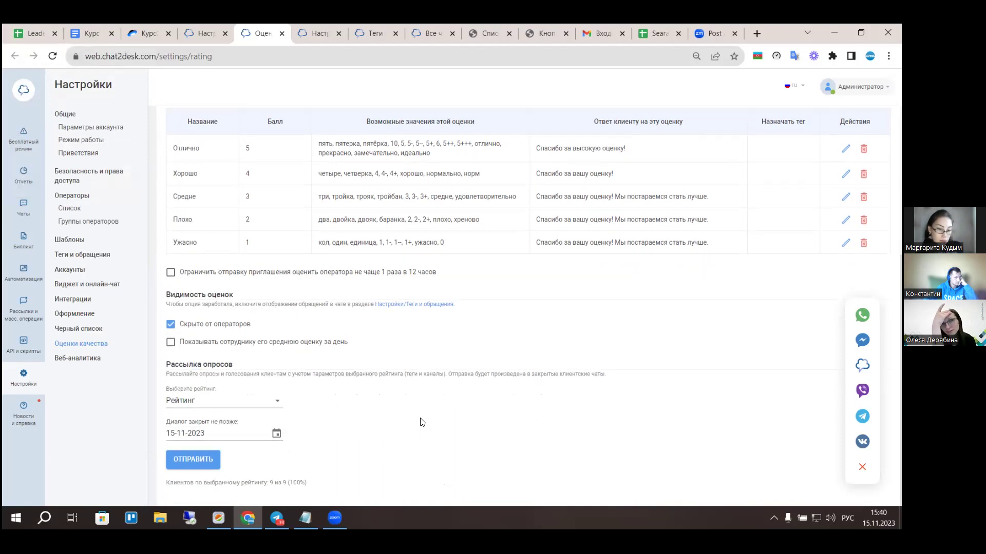
# Review the quality rating settings once more and open the dashboards in the "Отчеты" section.
pyautogui.scroll(3, 417, 421)
pyautogui.scroll(1, 415, 419)
pyautogui.scroll(-5, 419, 400)
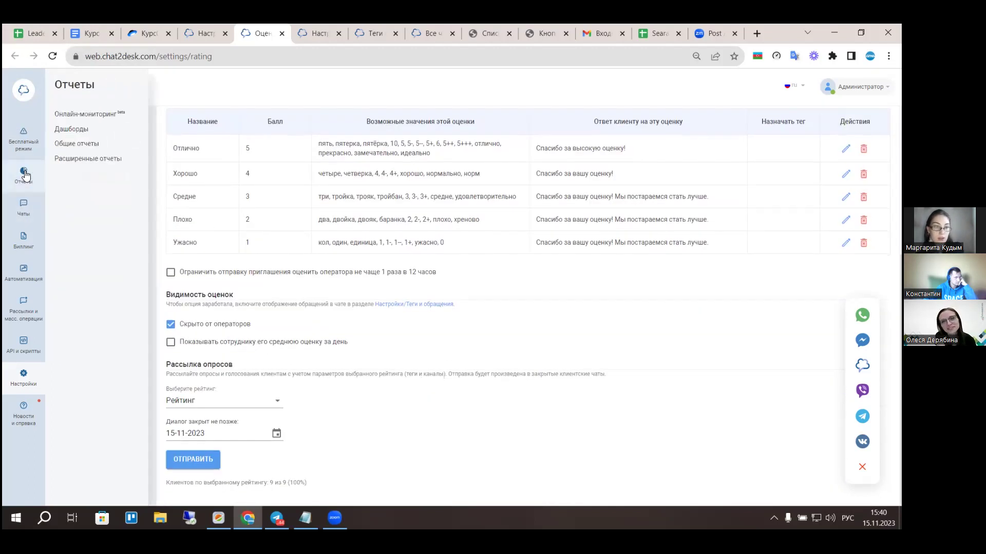
pyautogui.click(28, 182)
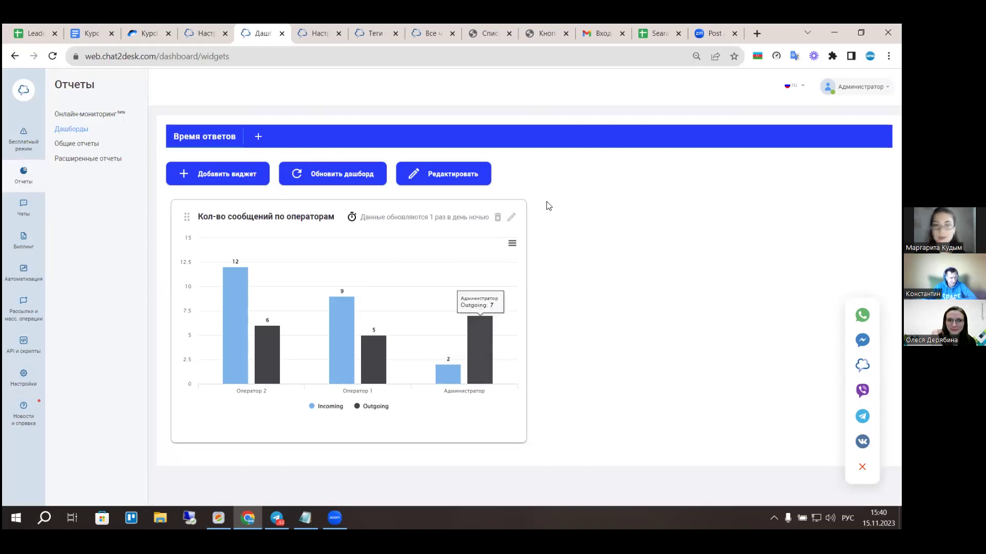
# Look over the main scenario of the "Анкета" chatbot and close its browser tab.
pyautogui.click(327, 29)
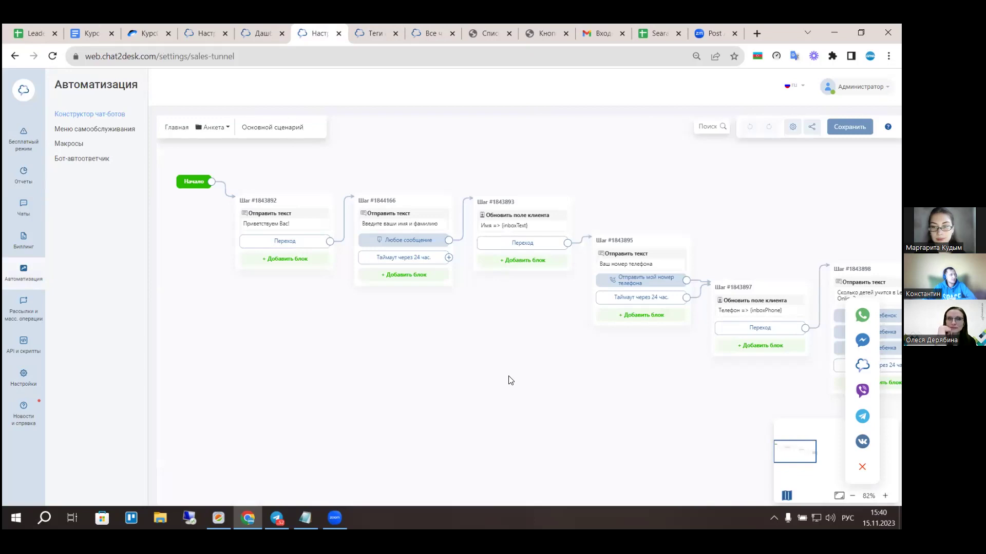
pyautogui.moveTo(531, 356); pyautogui.dragTo(497, 347)
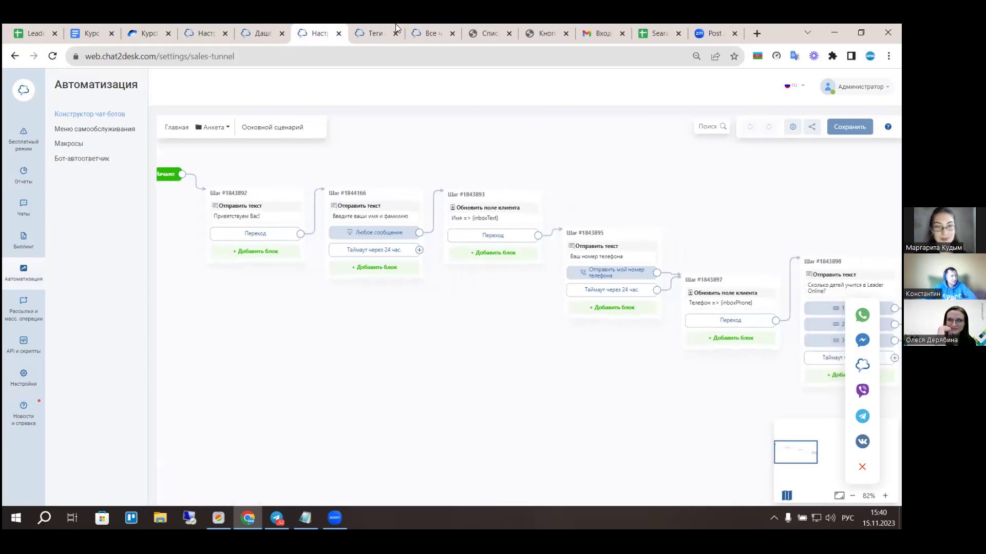
pyautogui.click(339, 33)
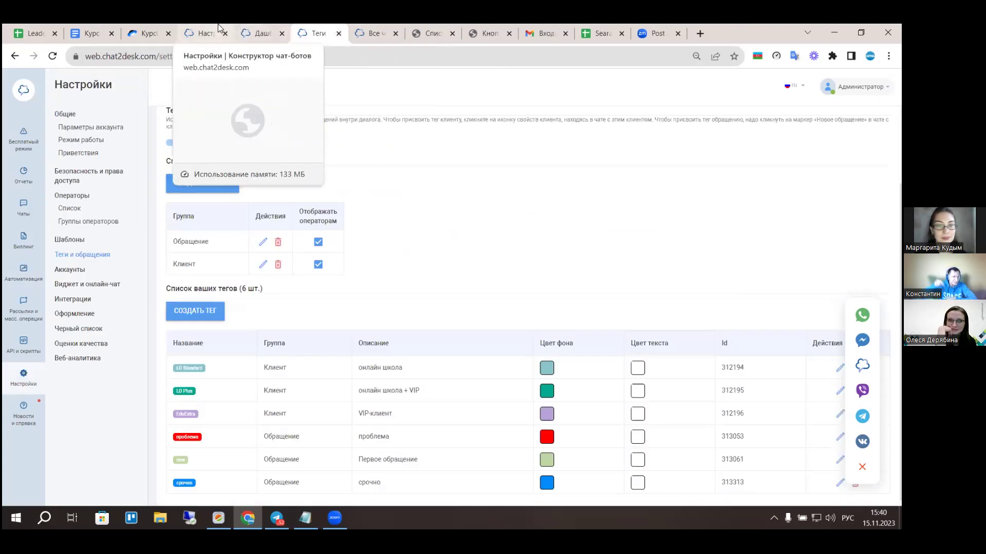
# View the launch and stop settings of the "Опрос качества обслуживания" chatbot scenario.
pyautogui.click(204, 32)
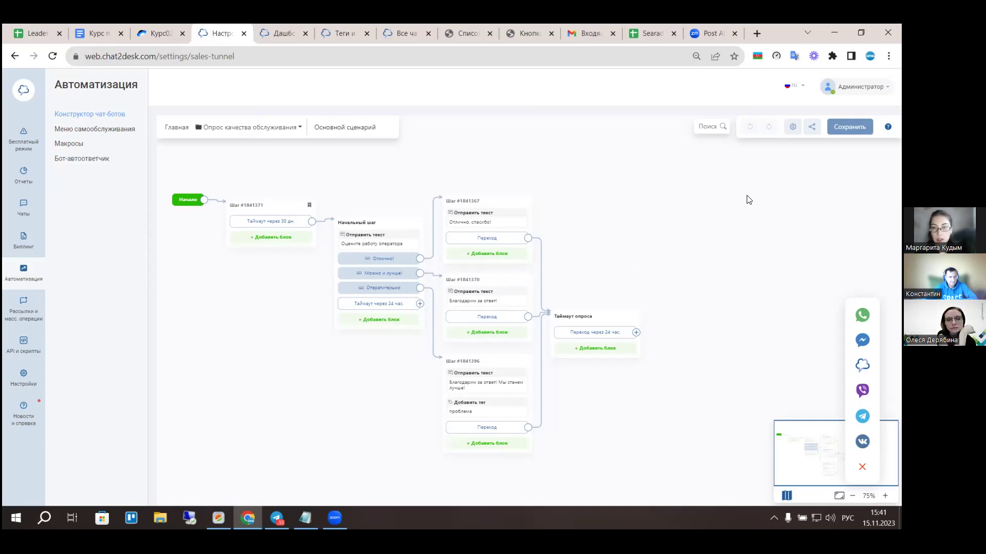
pyautogui.click(792, 129)
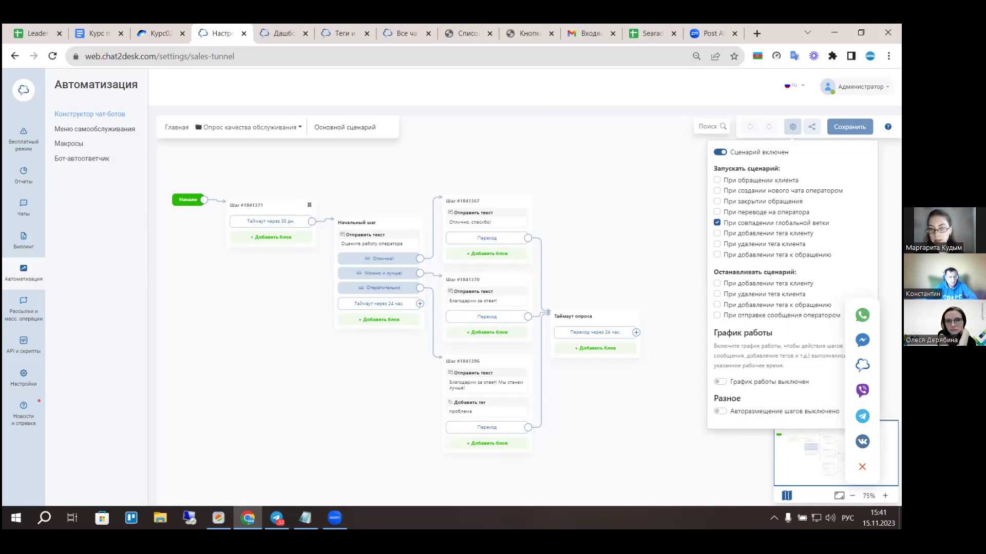
pyautogui.click(649, 245)
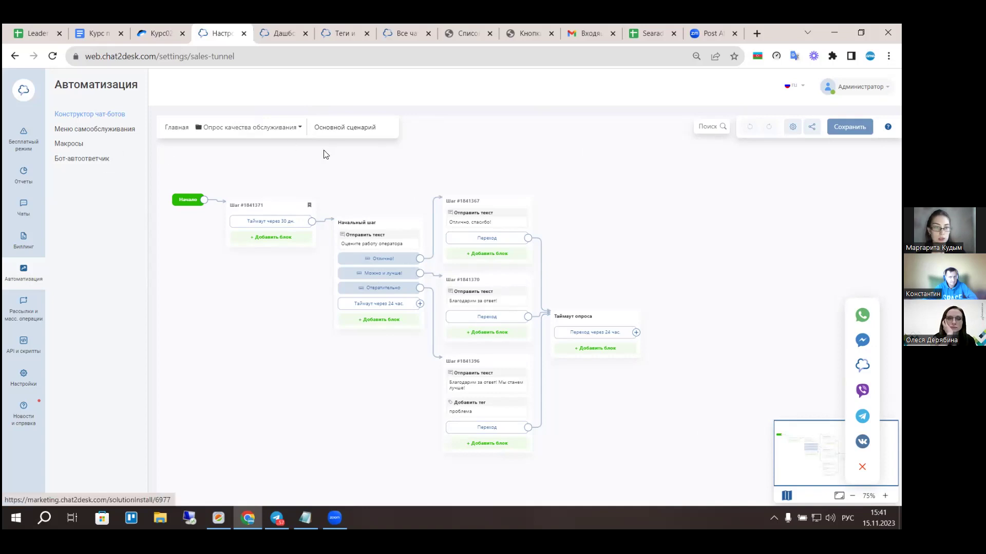
pyautogui.click(278, 24)
pyautogui.click(242, 25)
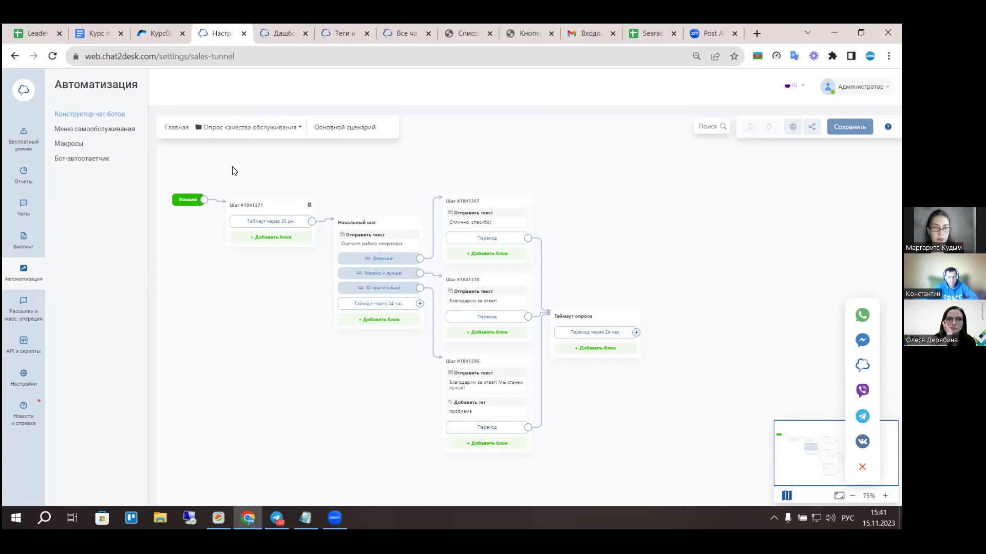
# Open the statistics dashboard of the chatbot constructor and examine the "Обзор" charts of client interactions and messages.
pyautogui.click(112, 119)
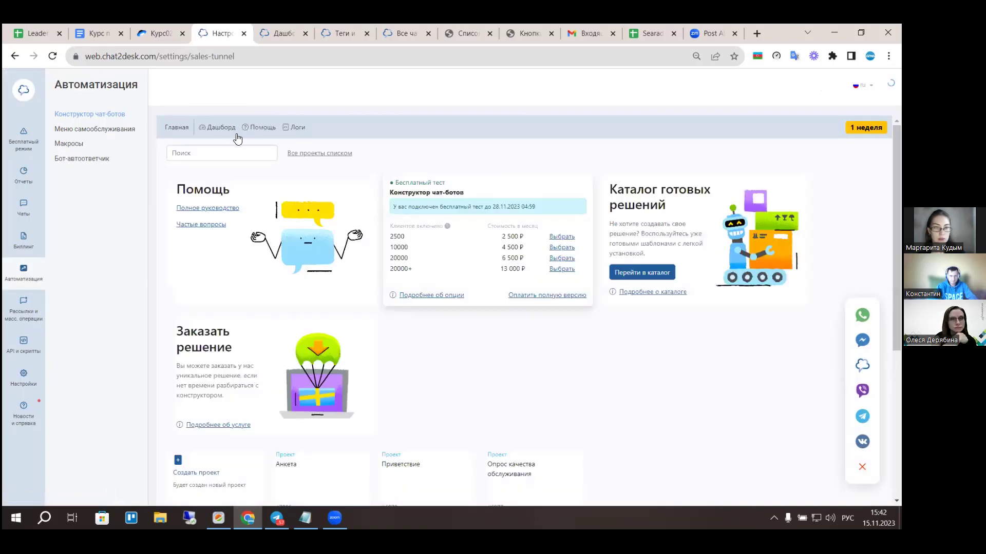
pyautogui.click(223, 128)
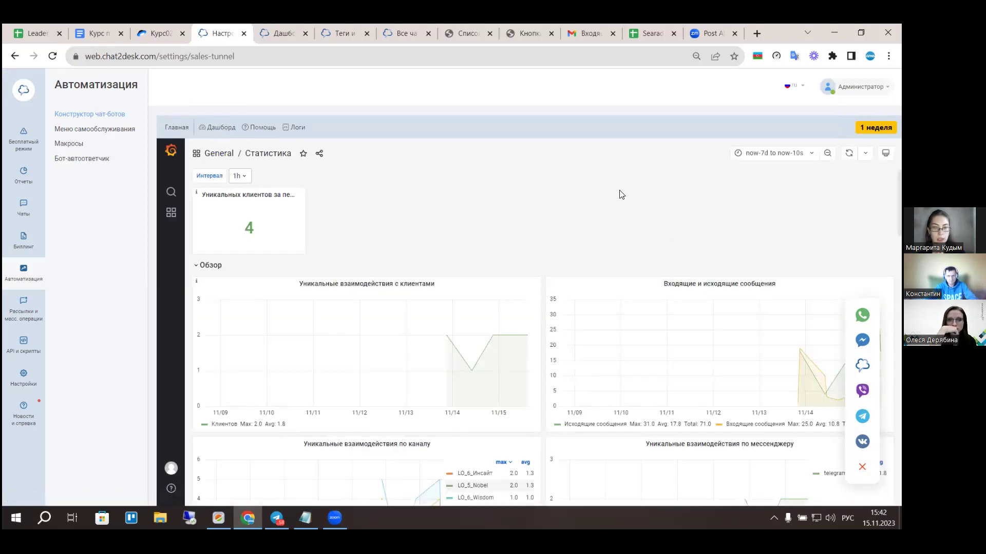
pyautogui.scroll(-1, 567, 193)
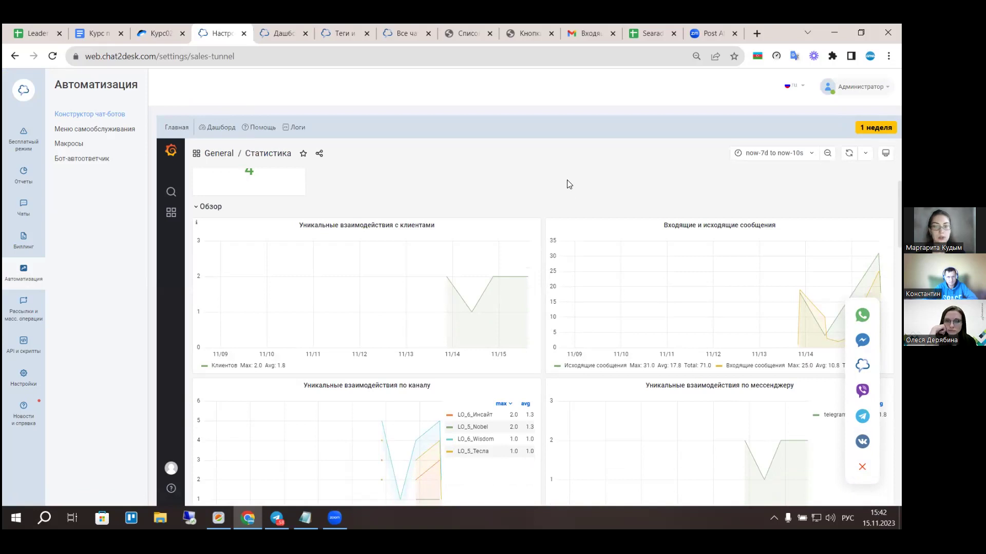
pyautogui.scroll(-2, 567, 185)
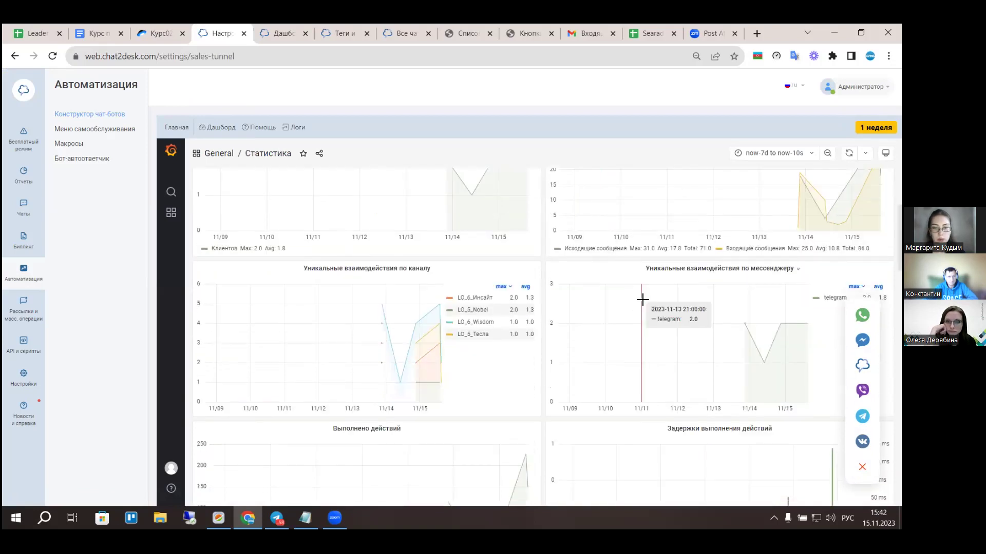
pyautogui.scroll(2, 548, 267)
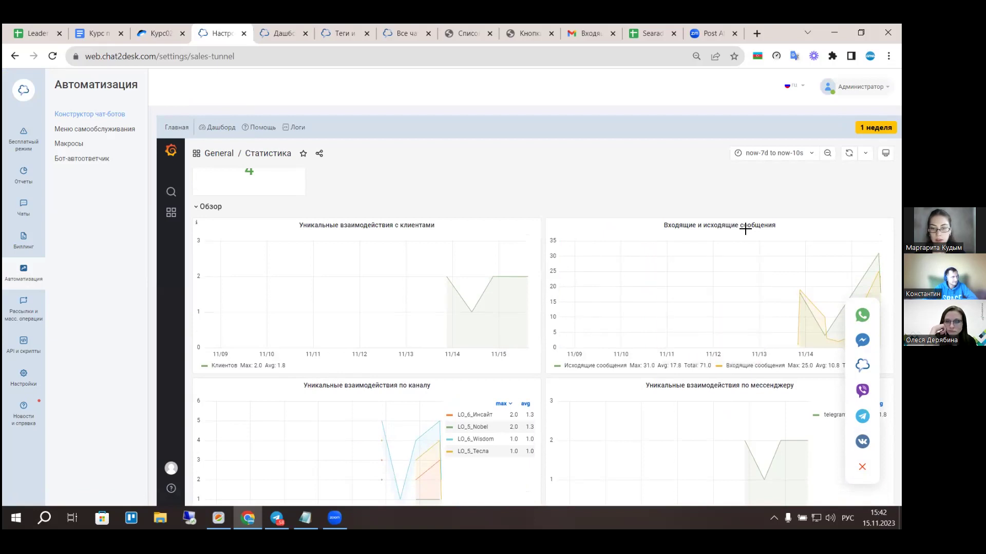
# Examine the dashboard's tunnel statistics, including tunnel sessions, step activations, launches by ref and the help notes.
pyautogui.scroll(-8, 745, 229)
pyautogui.scroll(-3, 595, 262)
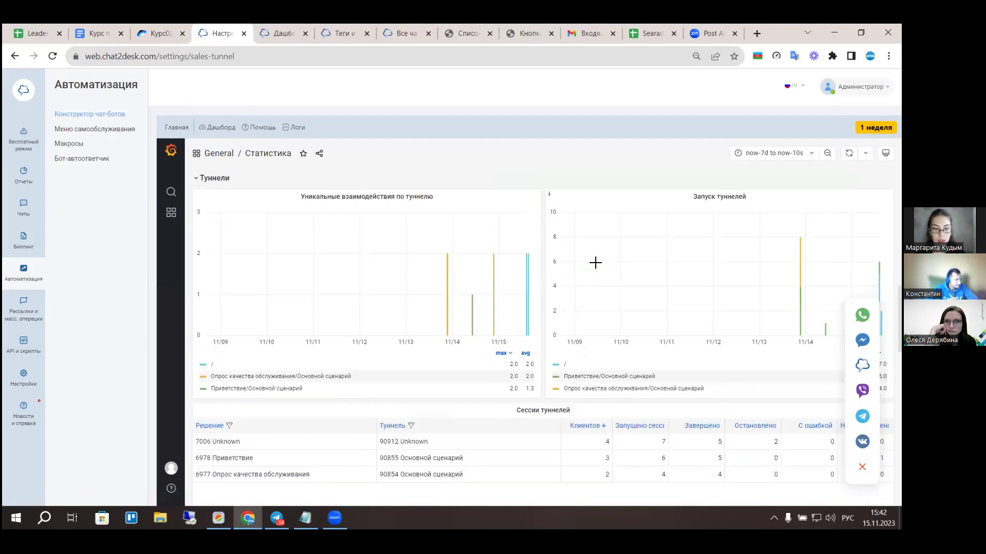
pyautogui.scroll(-5, 595, 262)
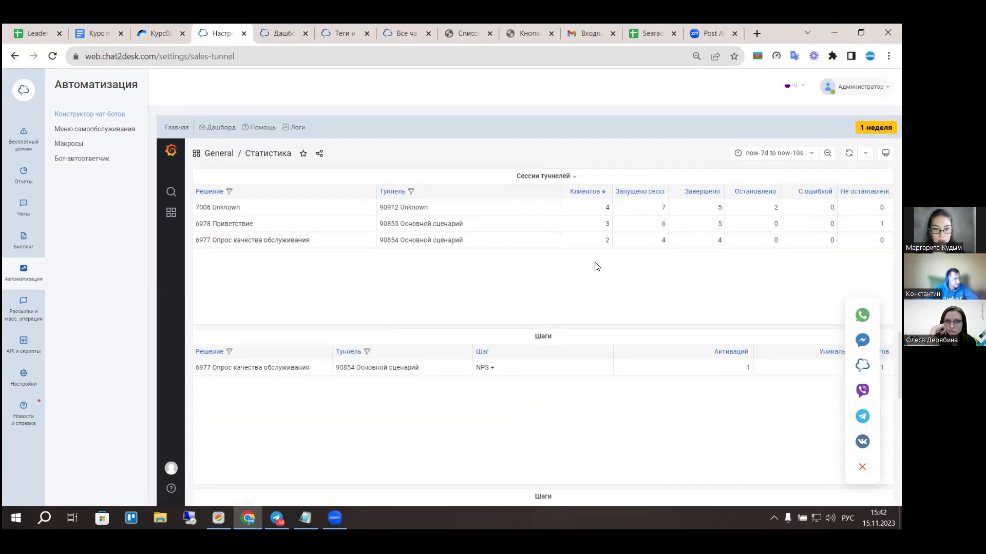
pyautogui.scroll(-1, 596, 266)
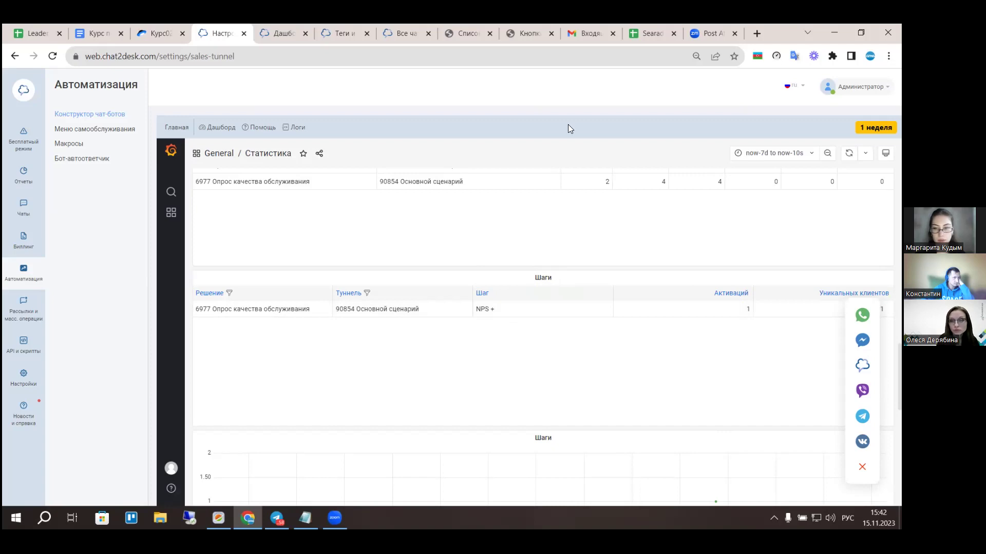
pyautogui.scroll(-5, 568, 480)
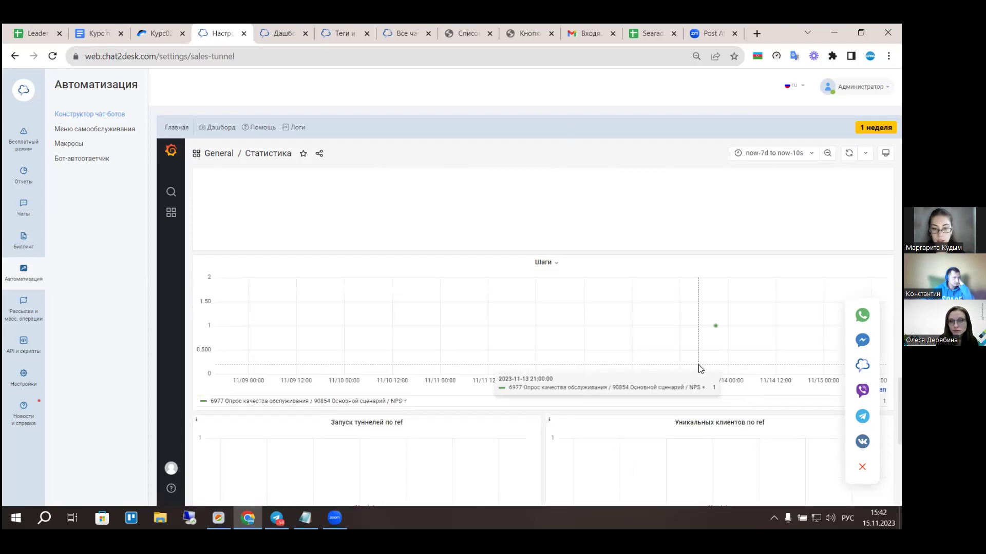
pyautogui.scroll(5, 702, 375)
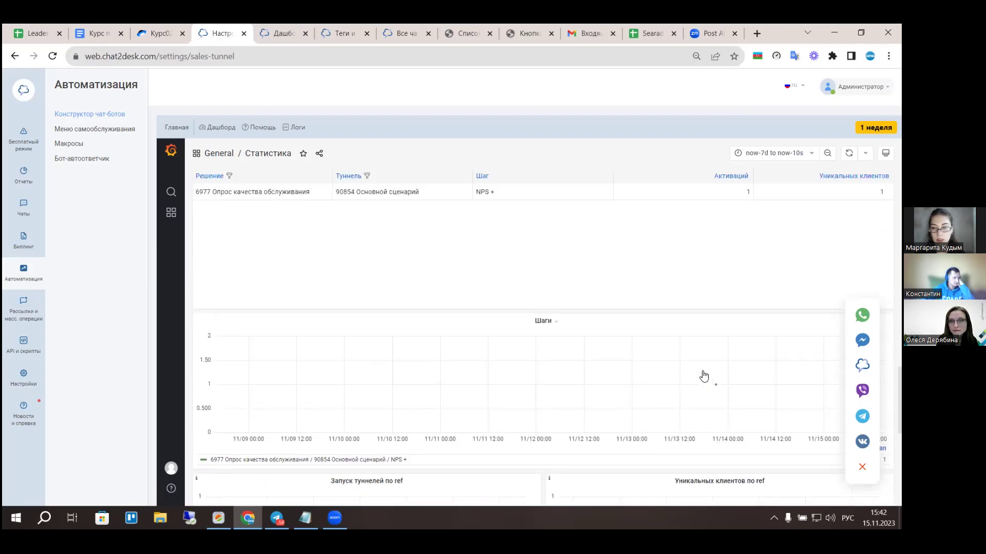
pyautogui.scroll(-5, 734, 366)
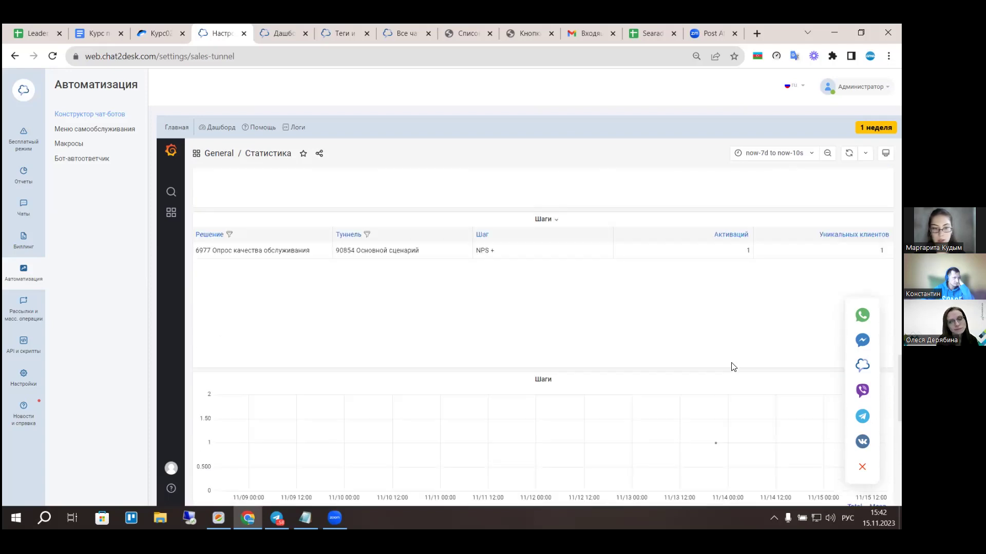
pyautogui.scroll(-5, 733, 368)
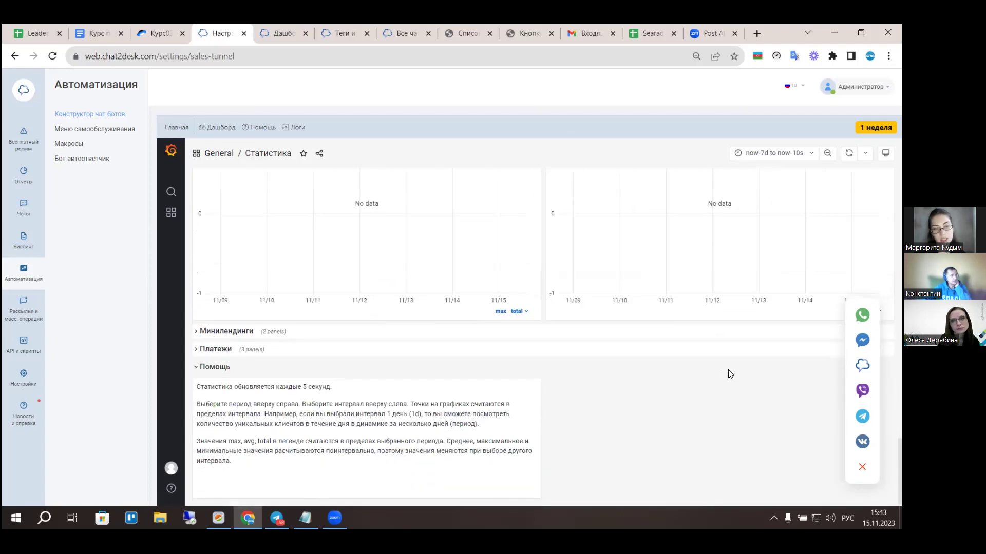
pyautogui.scroll(2, 731, 373)
pyautogui.scroll(1, 729, 370)
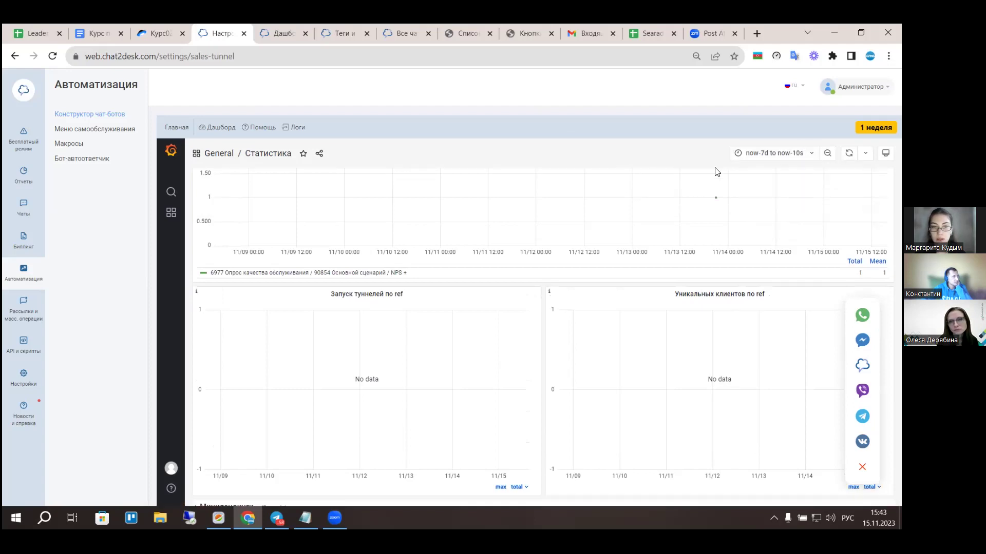
# Open the chatbot constructor's help documentation and close it again.
pyautogui.click(258, 128)
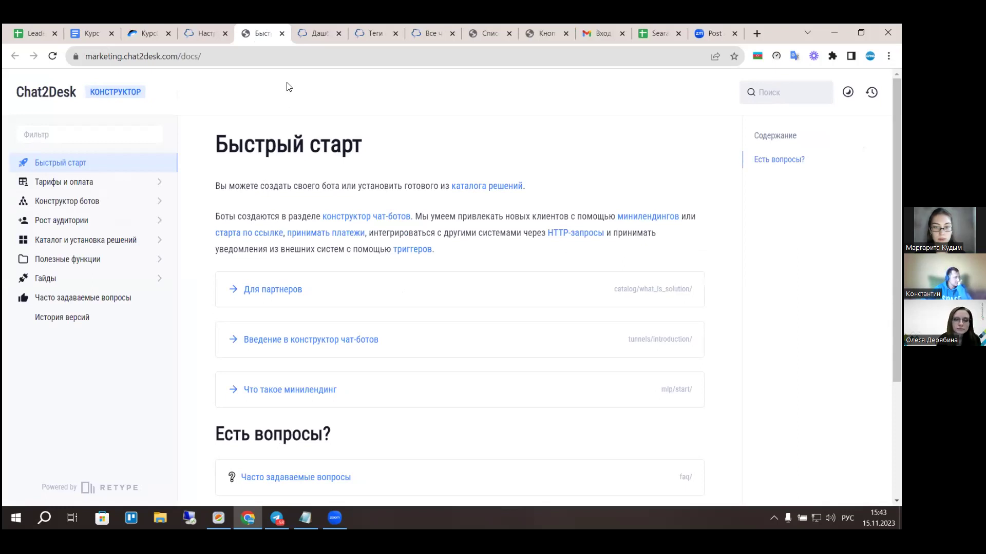
pyautogui.click(282, 33)
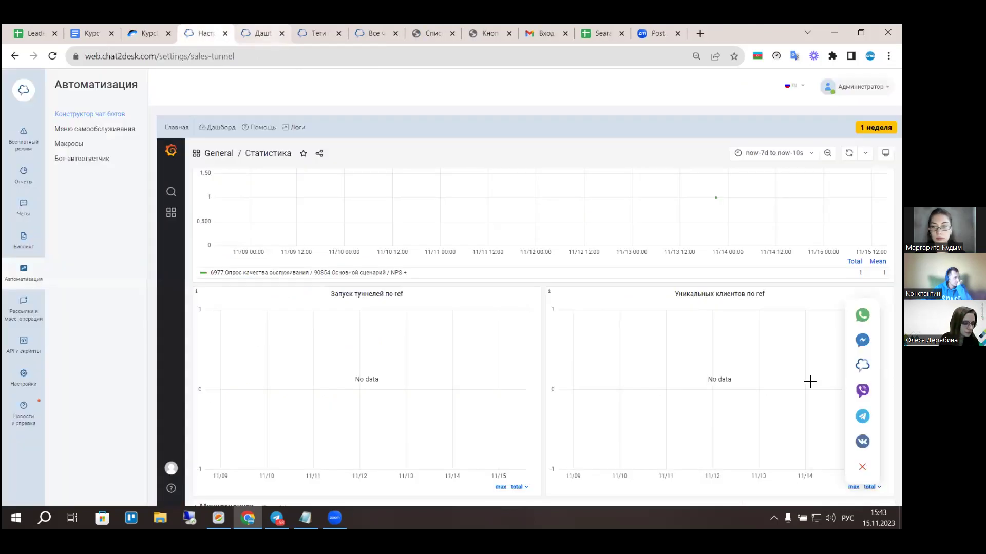
# View the absolute and relative time range options for the statistics dashboard and close them without changing the period.
pyautogui.scroll(1, 801, 352)
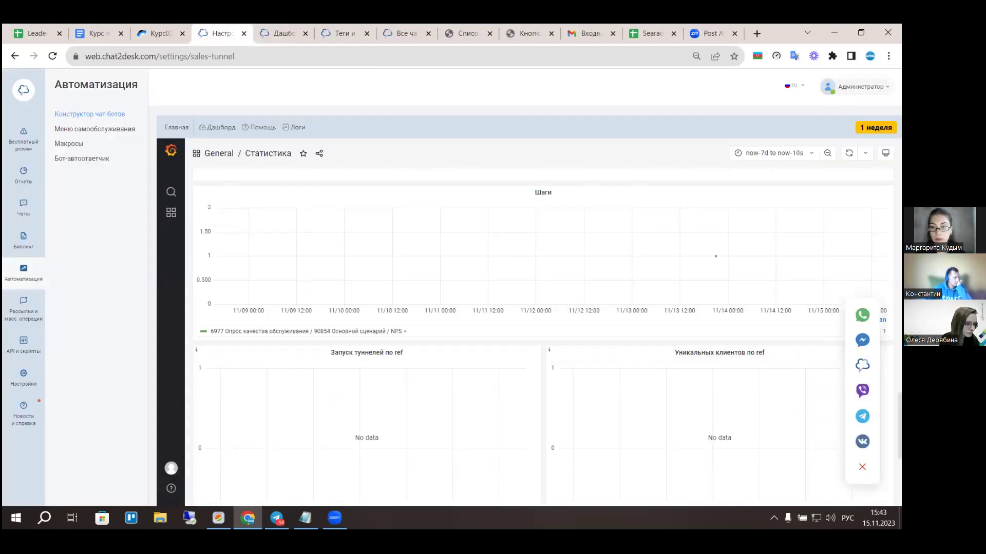
pyautogui.click(800, 154)
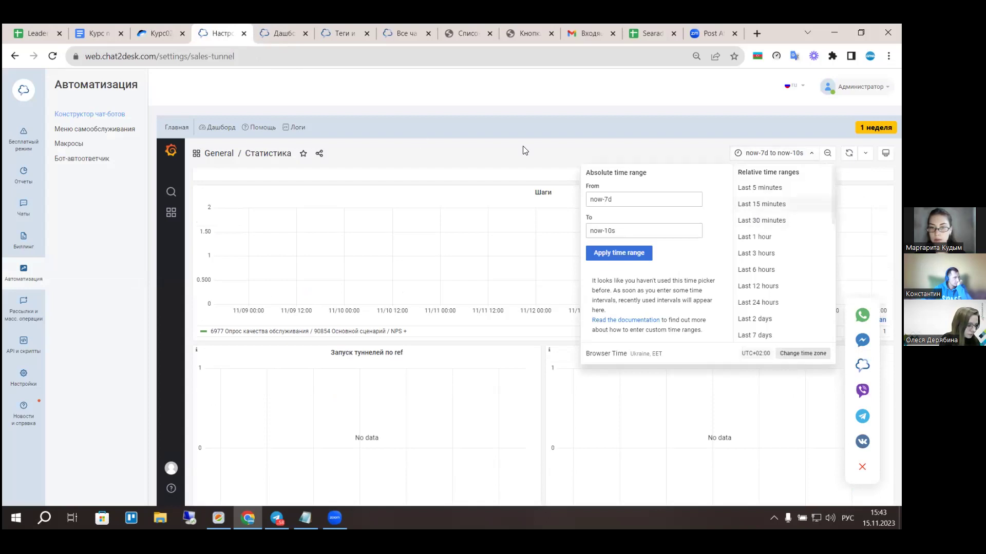
pyautogui.click(646, 201)
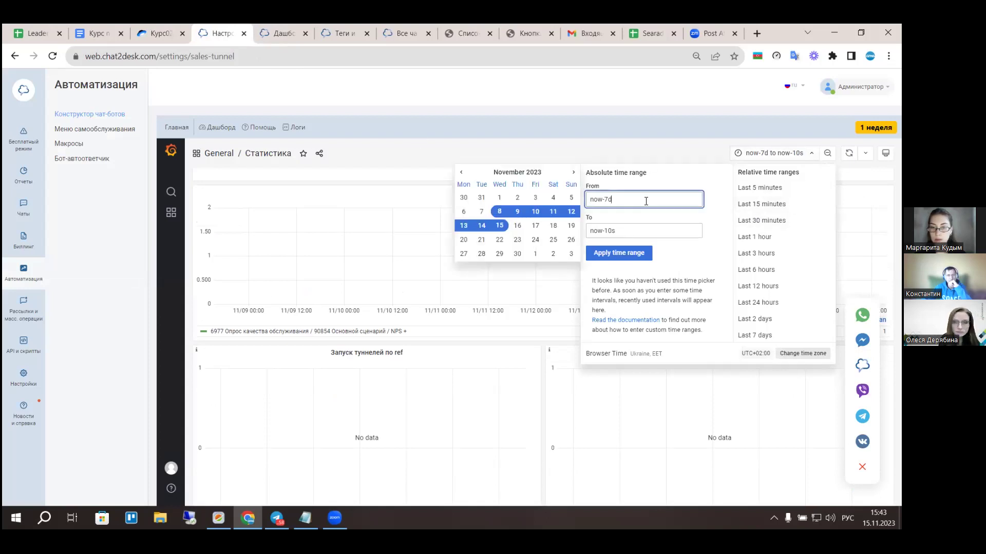
pyautogui.click(717, 210)
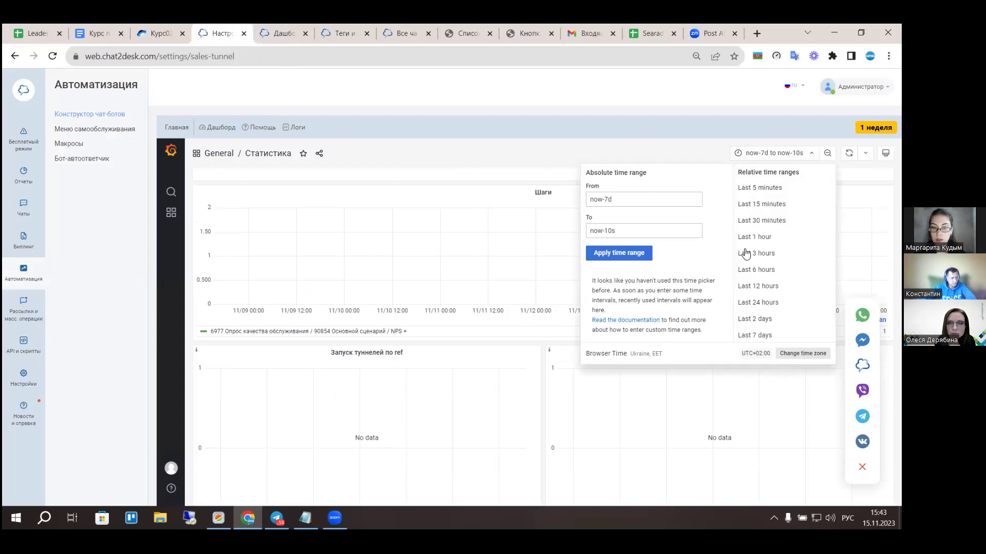
pyautogui.click(702, 149)
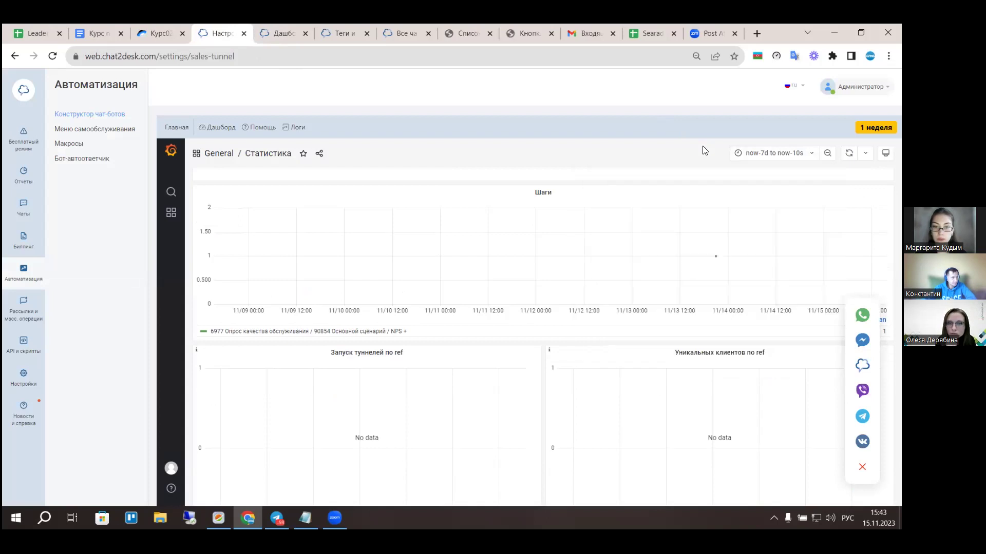
# Review the statistics dashboard's overview charts, tunnel sessions and step activations, and view its time range options without changing the period.
pyautogui.scroll(-3, 736, 331)
pyautogui.scroll(5, 735, 331)
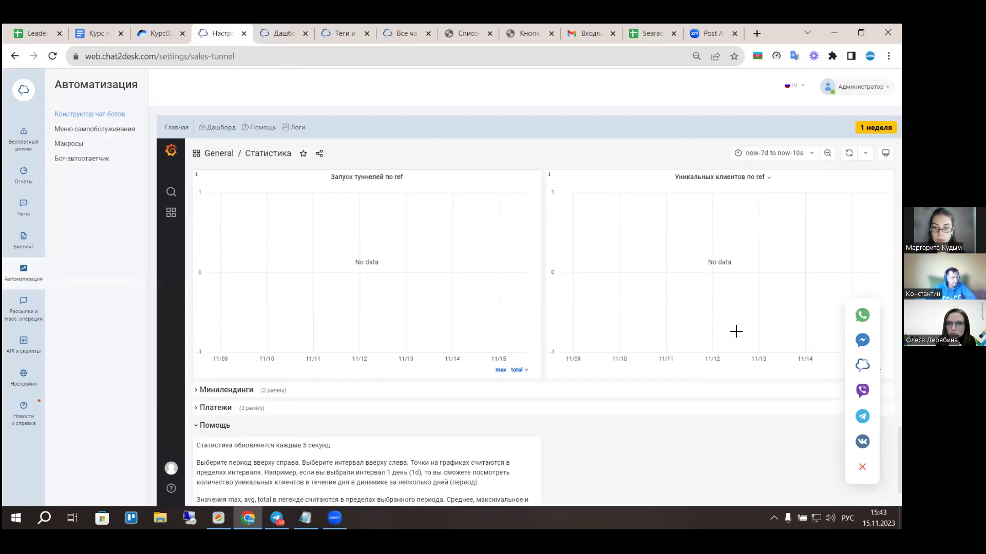
pyautogui.scroll(15, 741, 325)
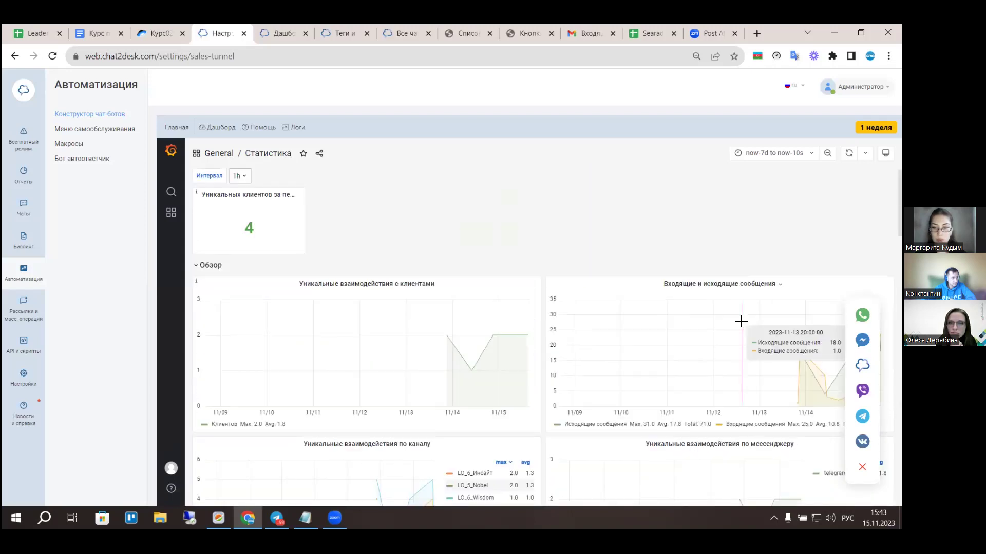
pyautogui.scroll(-2, 741, 322)
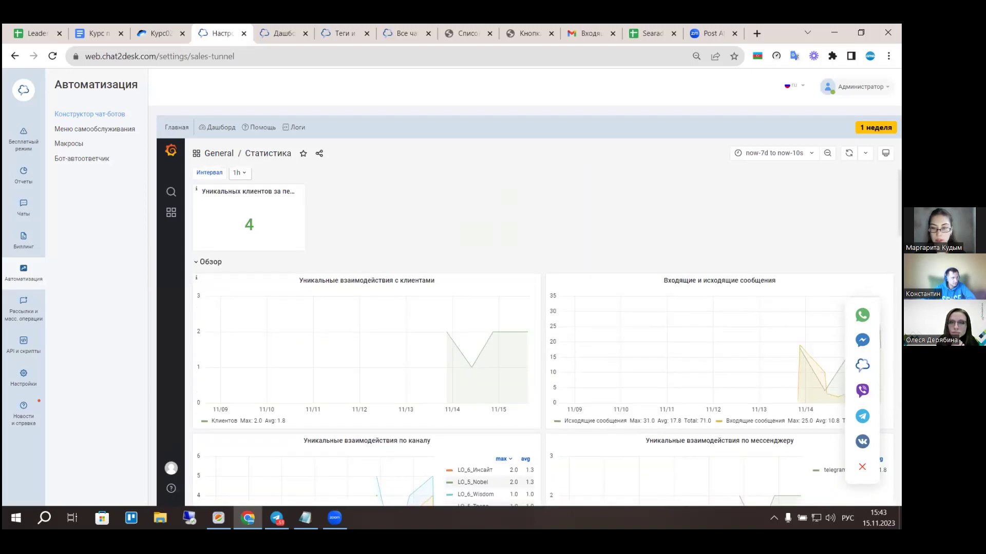
pyautogui.scroll(-2, 867, 236)
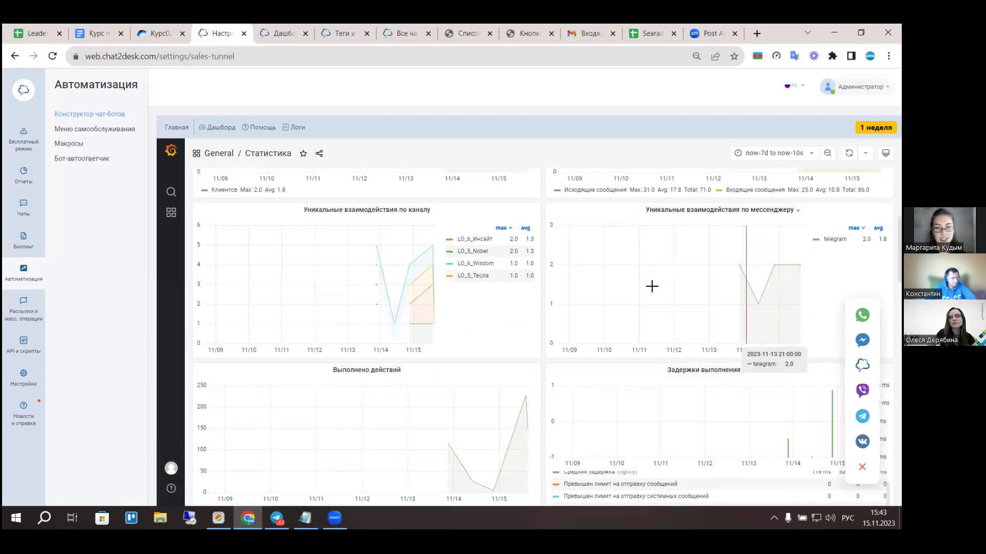
pyautogui.scroll(-5, 652, 257)
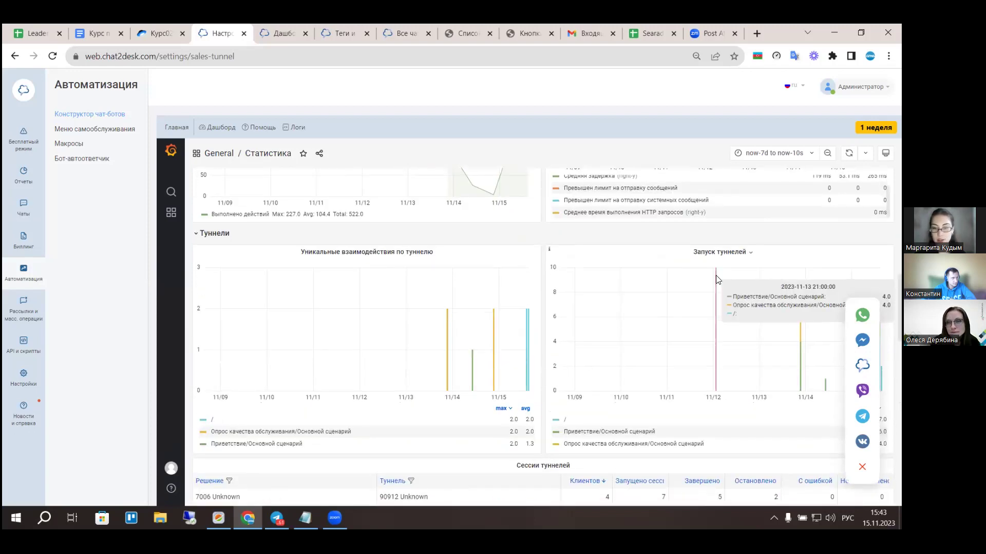
pyautogui.scroll(-5, 717, 277)
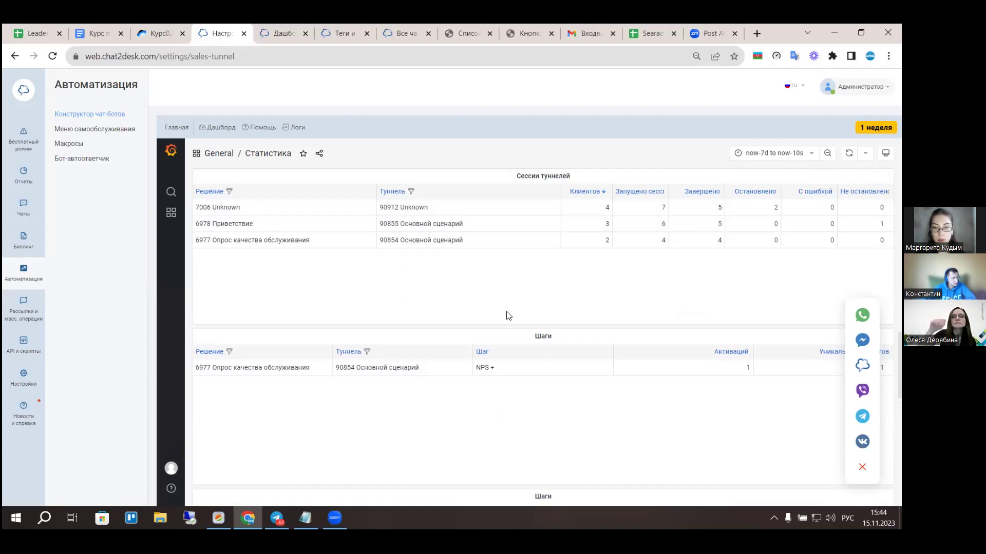
pyautogui.scroll(-1, 506, 314)
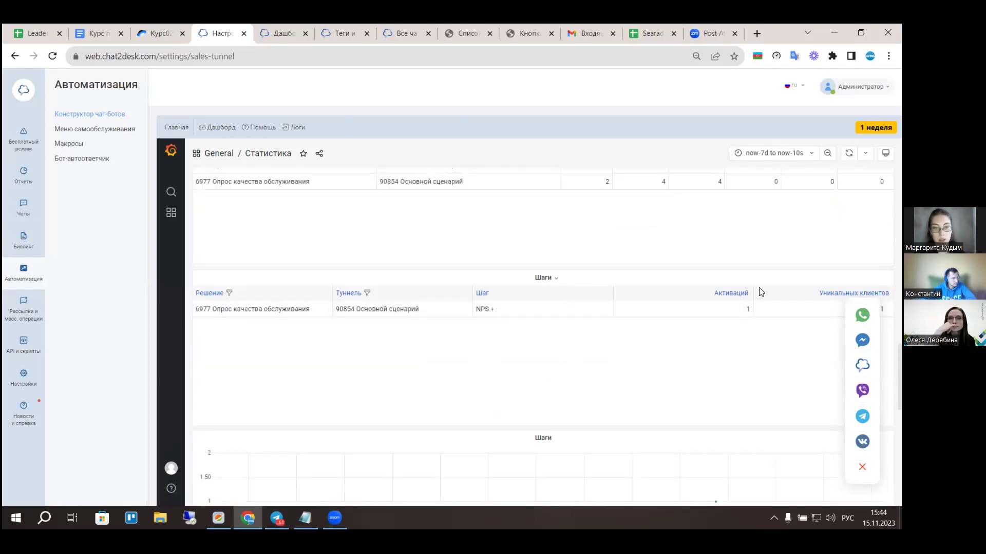
pyautogui.click(775, 153)
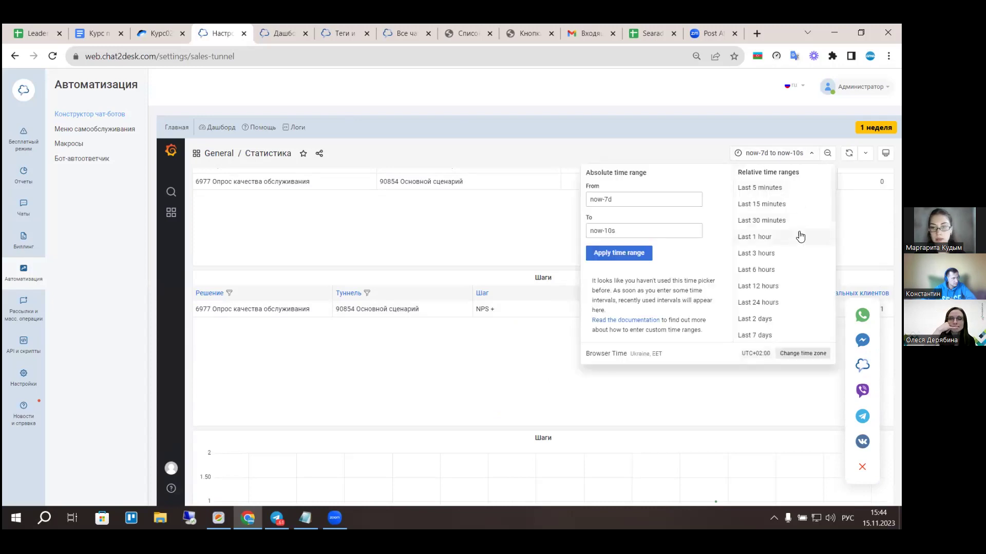
pyautogui.click(651, 149)
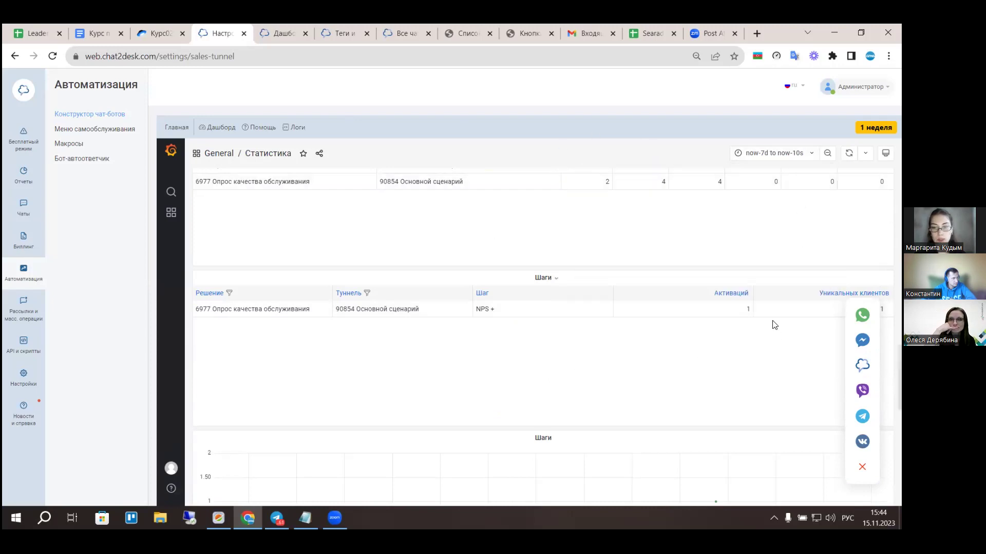
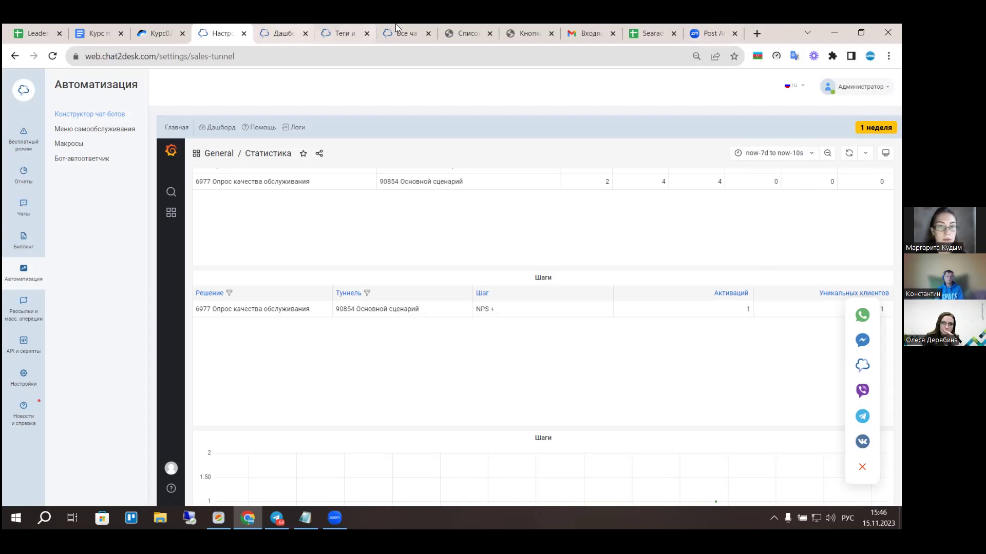
# Switch to the "Все чаты" list of the chat center and look through the chats and the selected conversation.
pyautogui.click(406, 32)
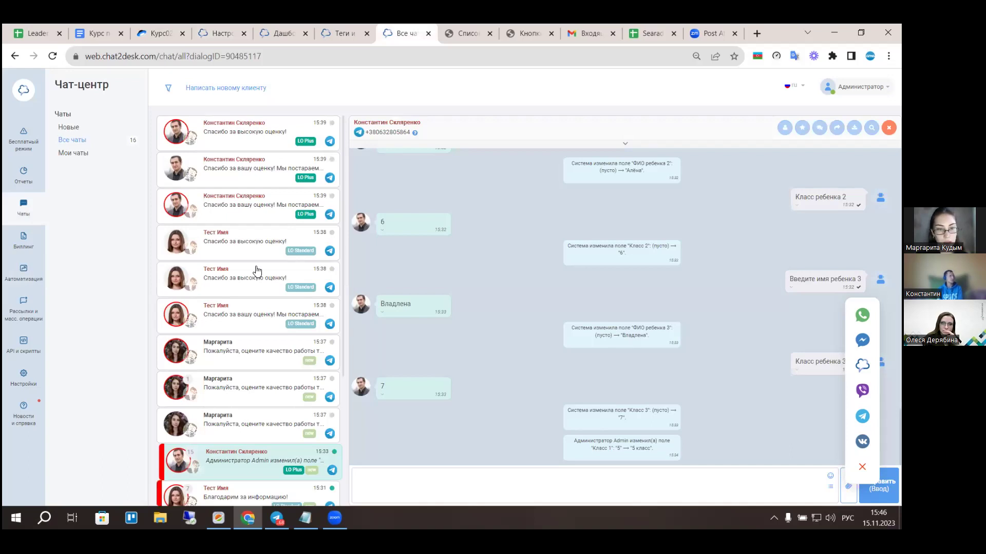
pyautogui.scroll(-4, 258, 270)
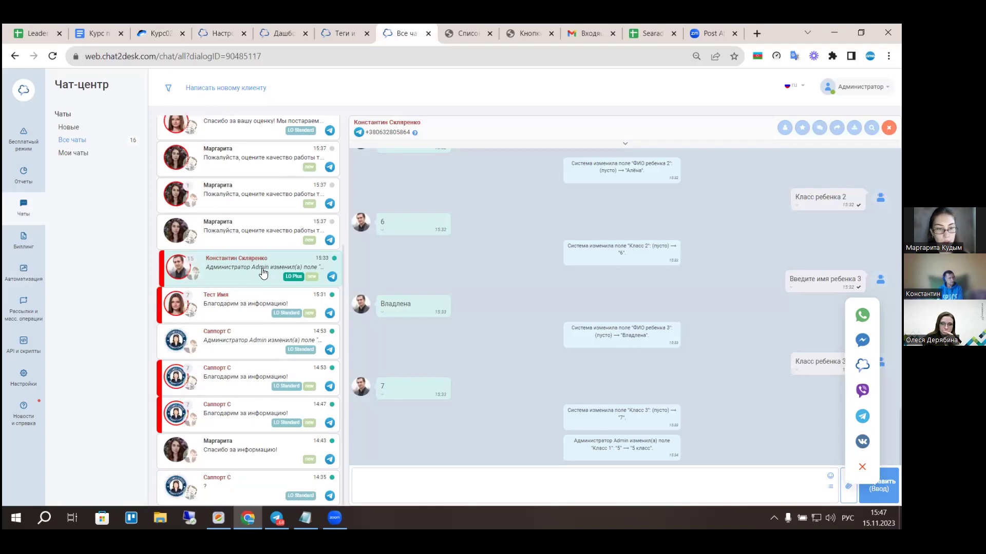
pyautogui.scroll(3, 398, 319)
pyautogui.scroll(4, 238, 273)
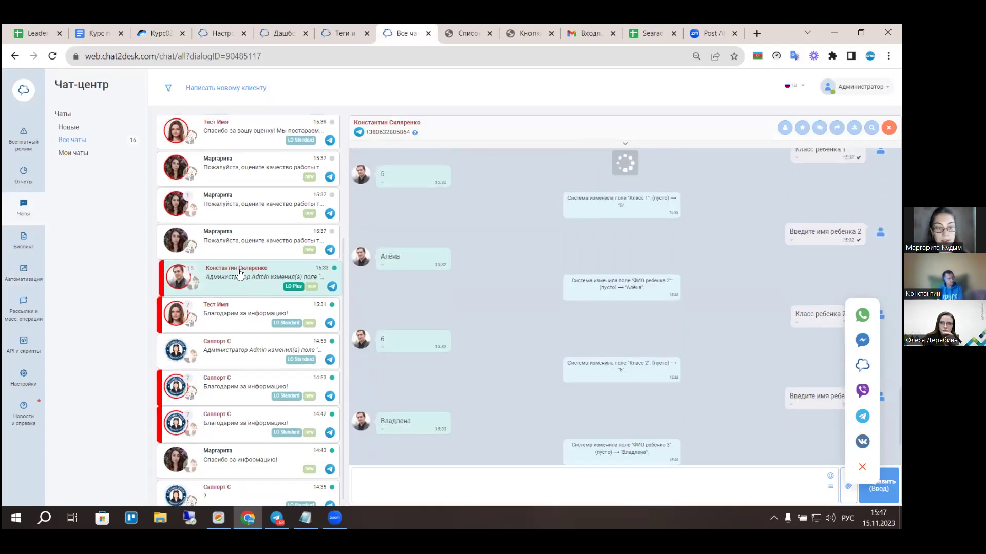
pyautogui.scroll(-4, 244, 283)
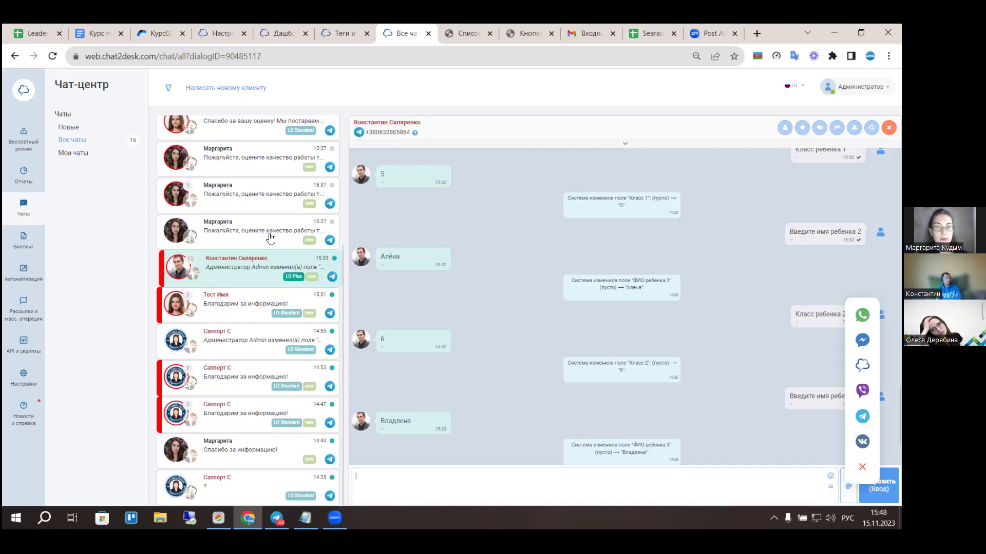
# View the "Мои чаты" list and return to "Все чаты".
pyautogui.click(76, 155)
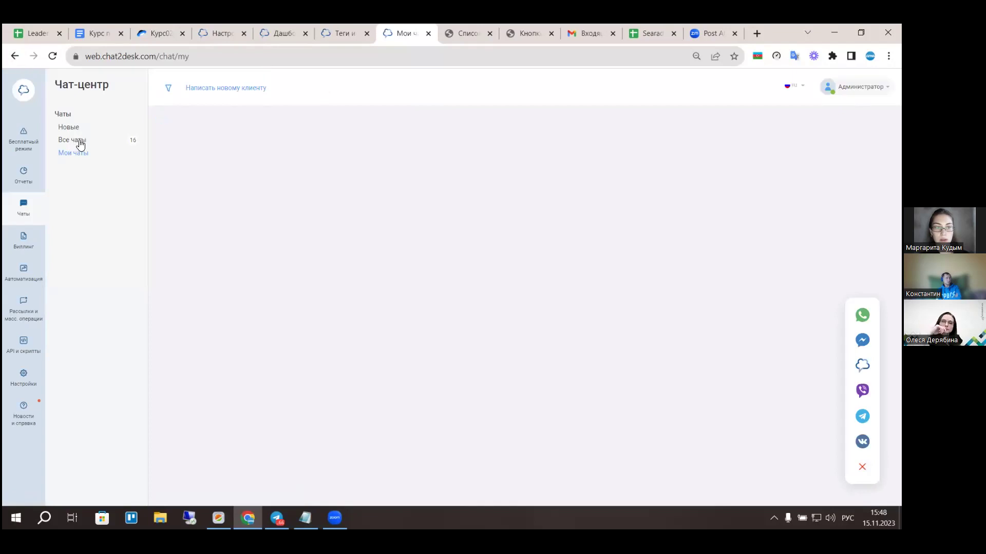
pyautogui.click(72, 146)
pyautogui.click(82, 141)
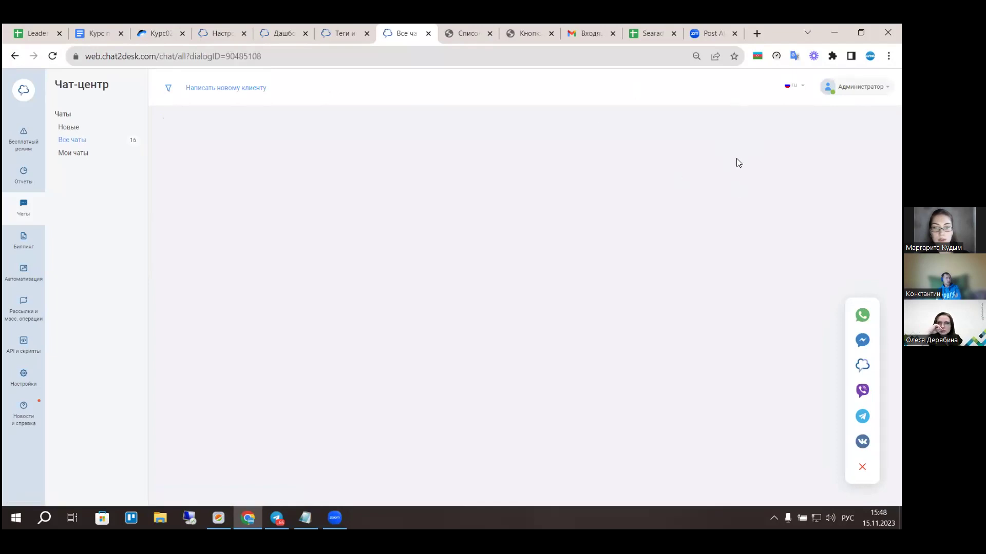
# Show and close the search within the conversation, and view and cancel the dialog for writing to a new client.
pyautogui.hotkey('ctrl', 'f')
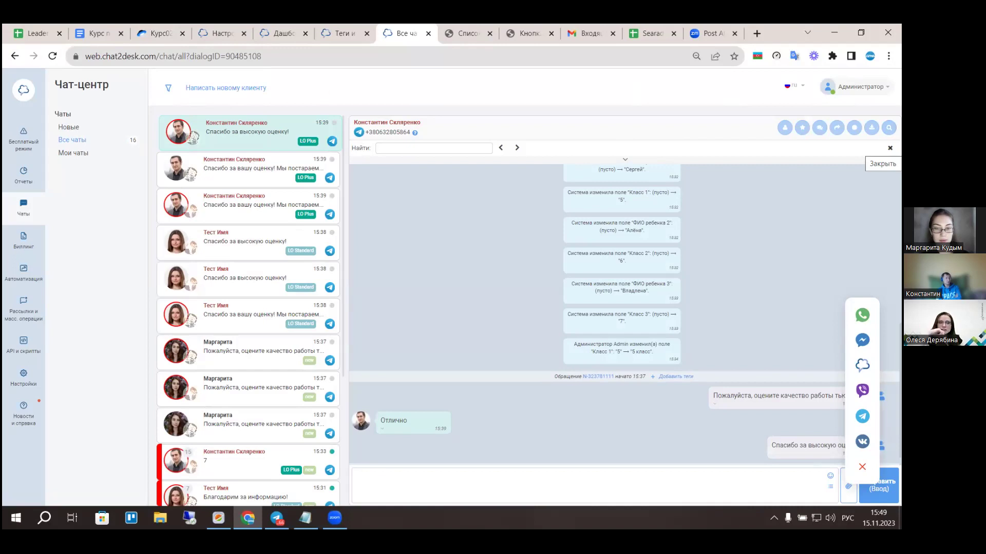
pyautogui.click(889, 148)
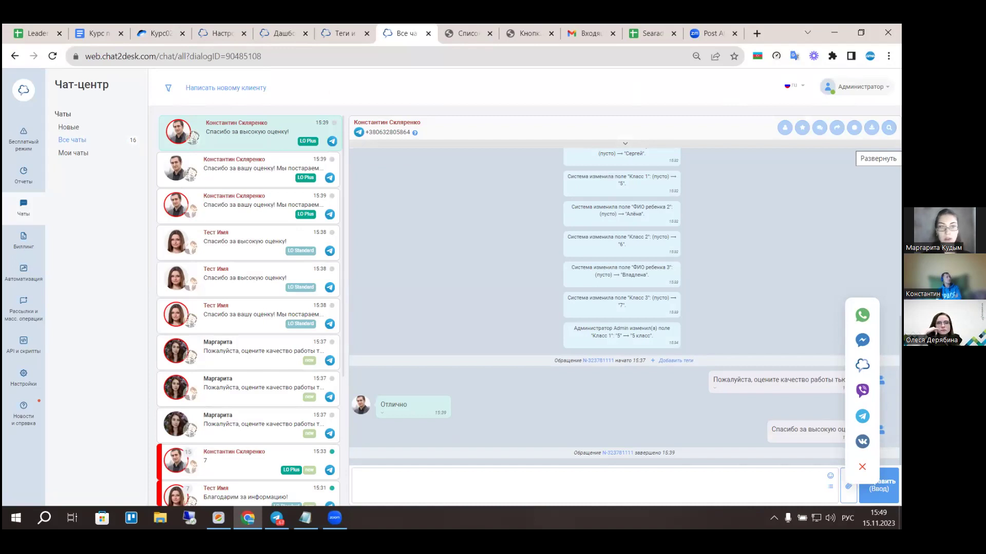
pyautogui.click(226, 89)
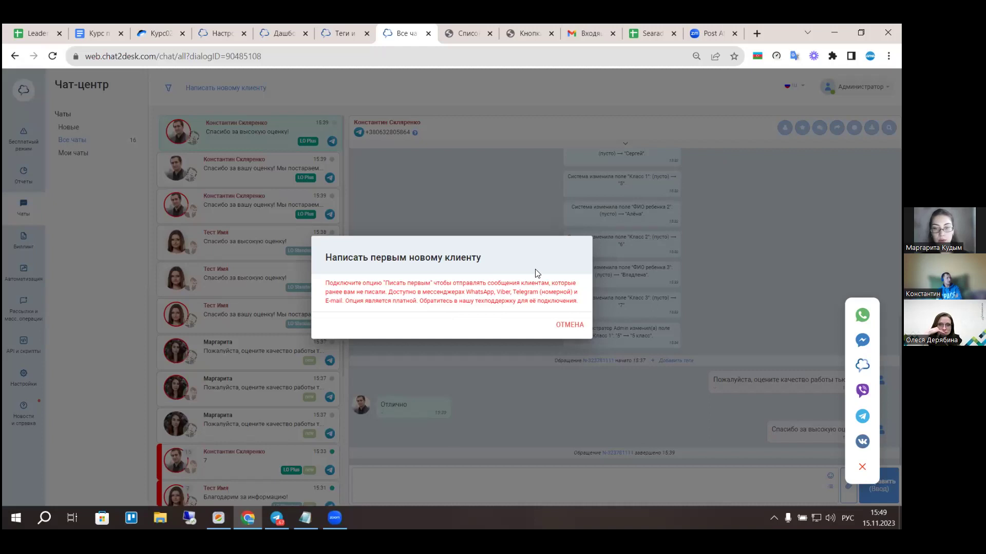
pyautogui.click(575, 327)
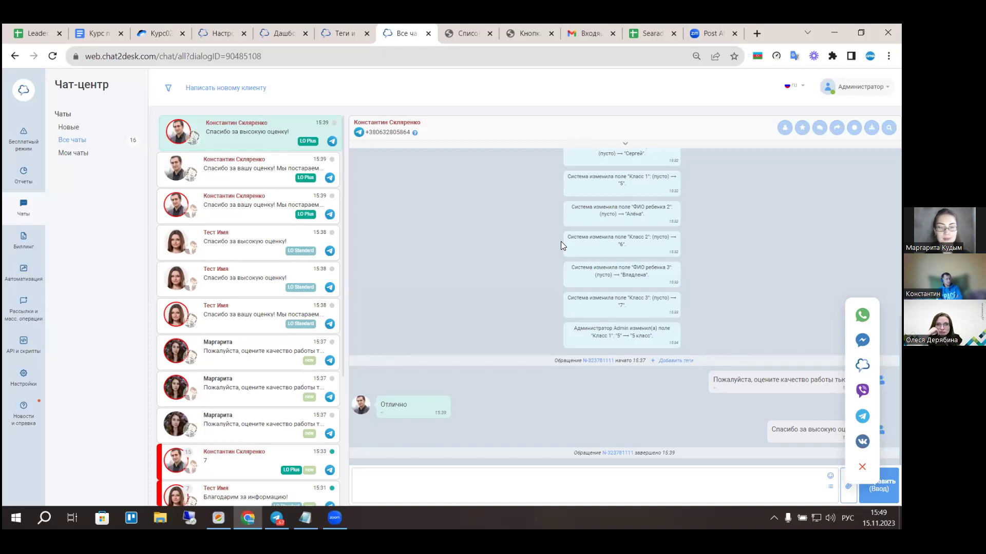
# Search the chat page for "тест", step through the matches and close the search.
pyautogui.hotkey('ctrl', 'f')
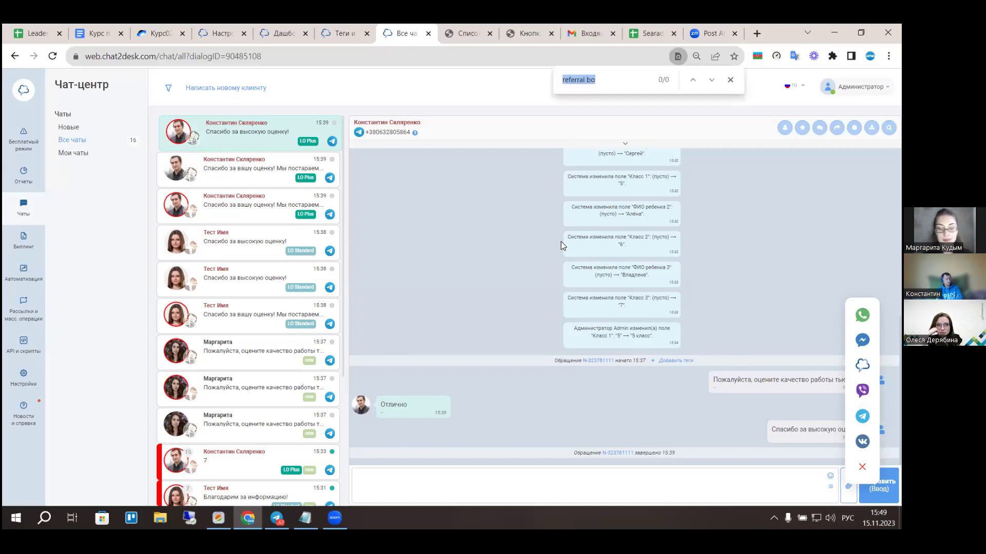
pyautogui.write('тест')
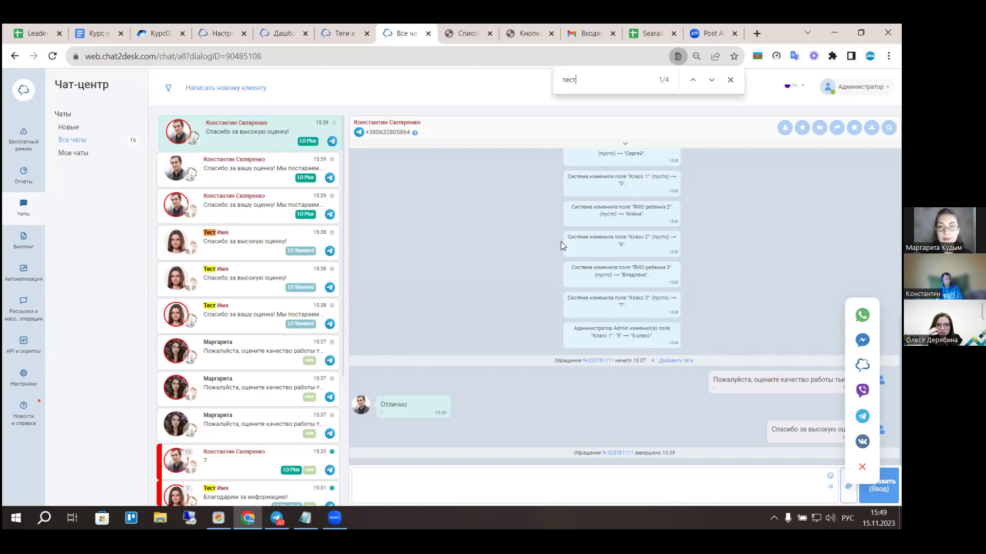
pyautogui.press('Return')
pyautogui.press('Return')
pyautogui.press('Return')
pyautogui.press('Return')
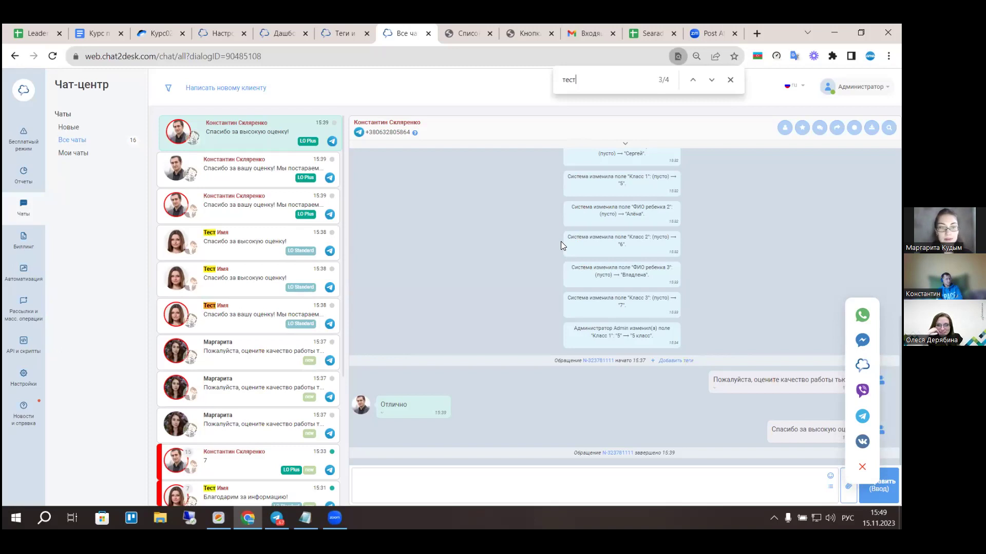
pyautogui.press('Return')
pyautogui.press('Return')
pyautogui.press('Return')
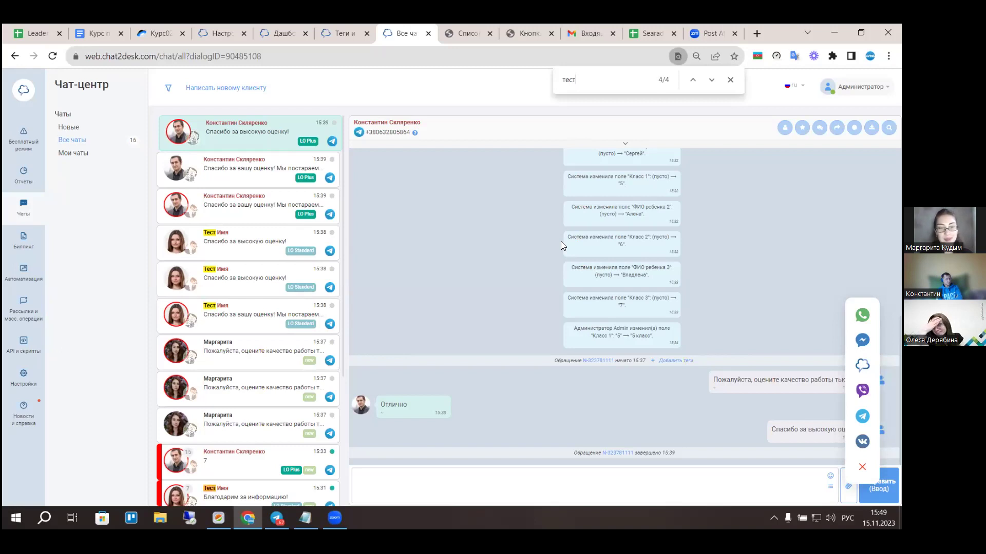
pyautogui.press('Return')
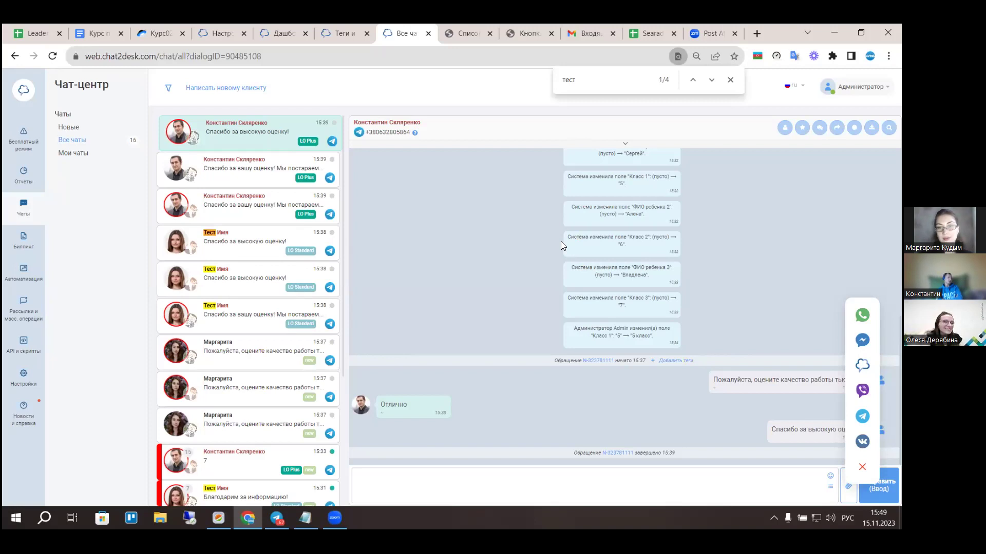
pyautogui.click(730, 79)
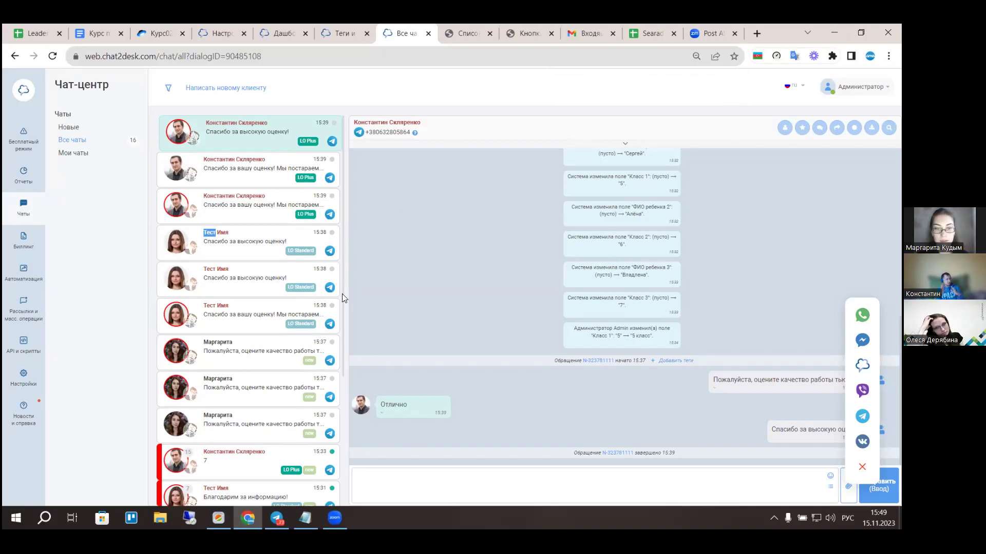
# Look over the chat list, view the tags available for the open chat's request and close them without assigning any.
pyautogui.scroll(-1, 345, 300)
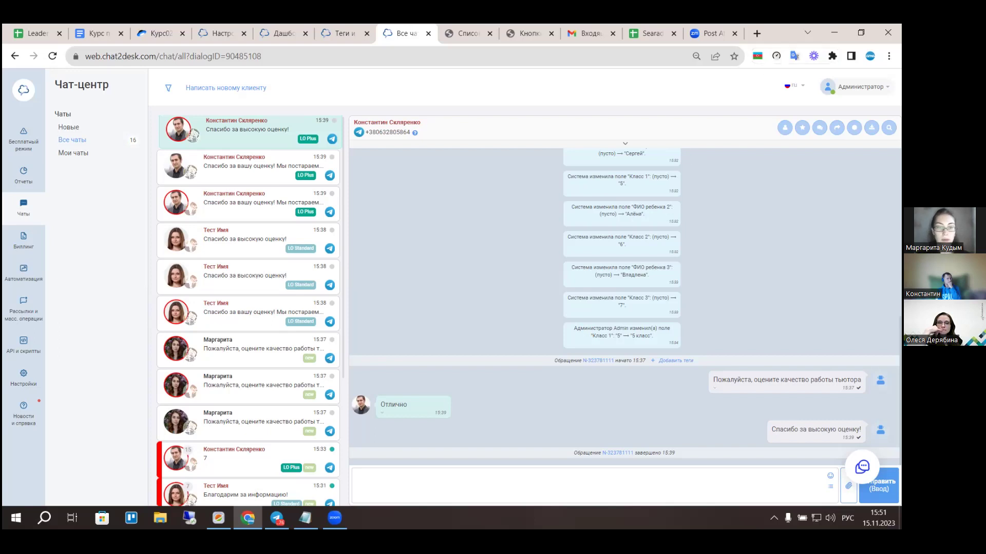
pyautogui.scroll(-3, 259, 235)
pyautogui.scroll(3, 292, 323)
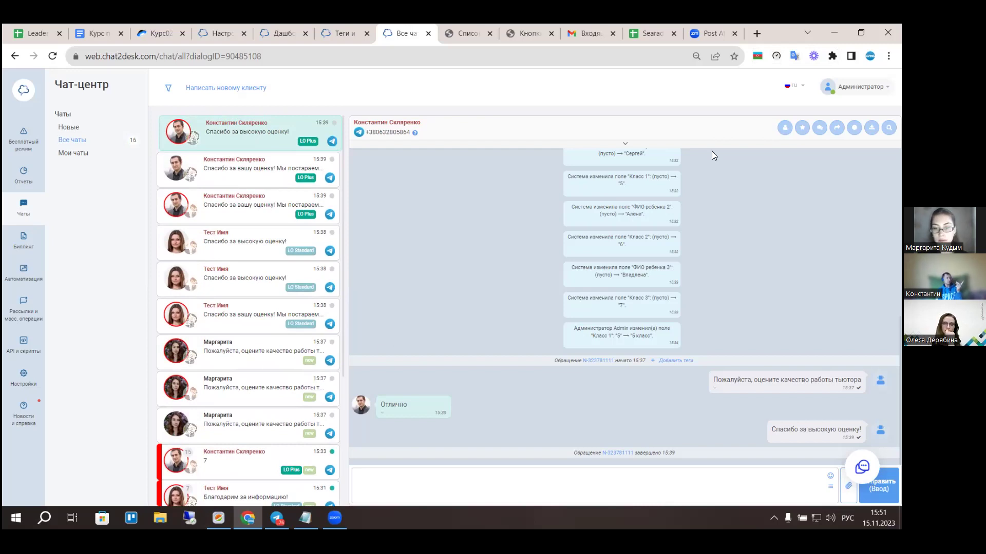
pyautogui.click(675, 360)
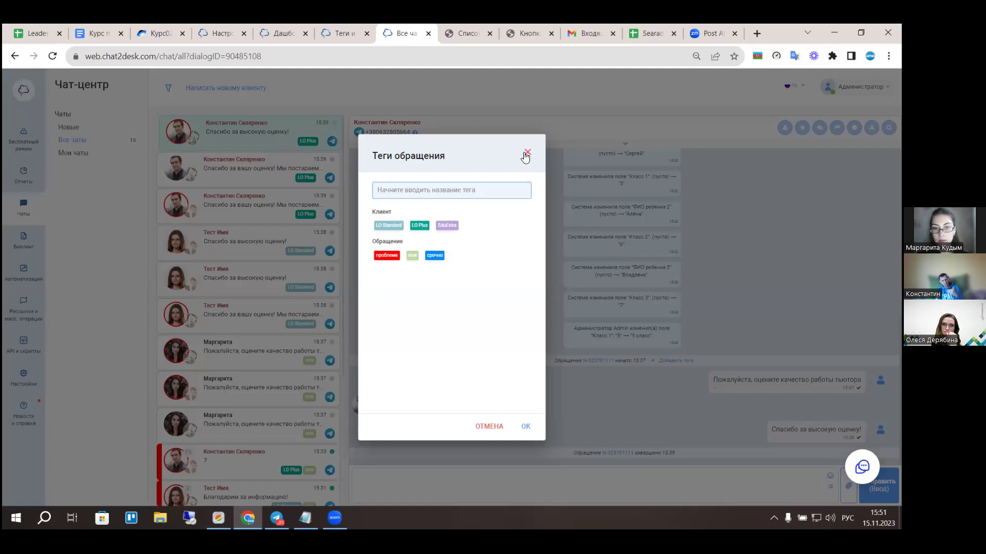
pyautogui.click(526, 153)
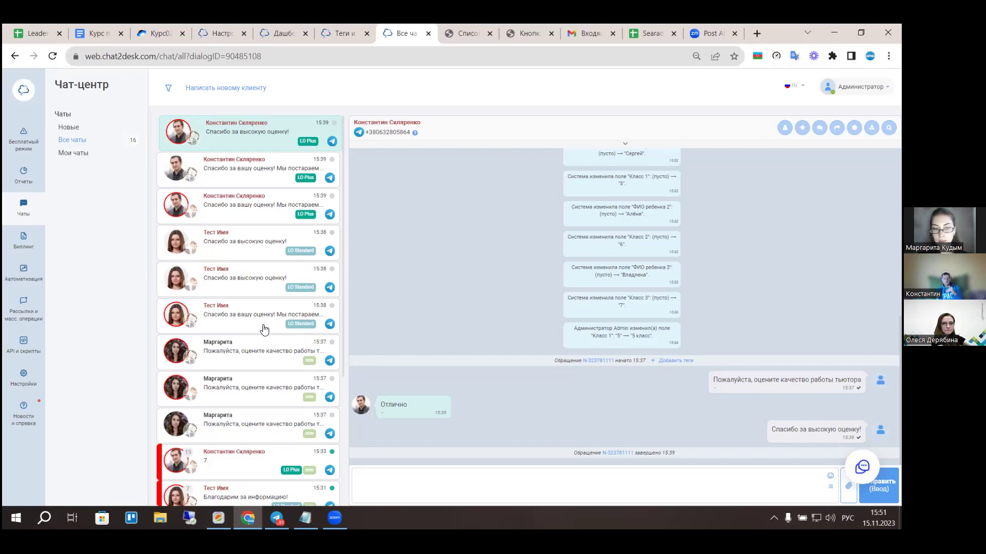
# Look through the updated chat list and open the newest LO Standard client chat containing the "Рады видеть вас снова!" greeting.
pyautogui.scroll(-3, 266, 329)
pyautogui.scroll(3, 266, 329)
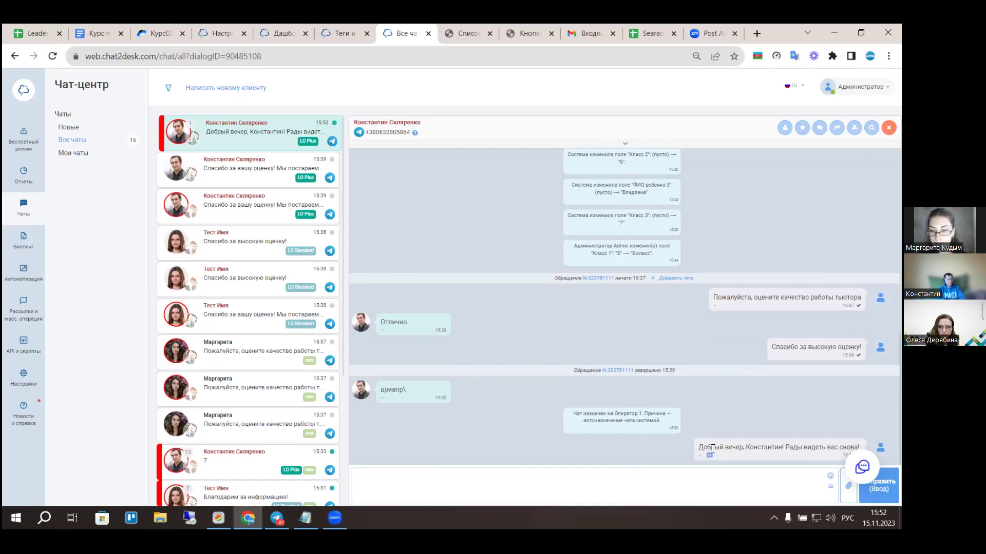
pyautogui.click(250, 163)
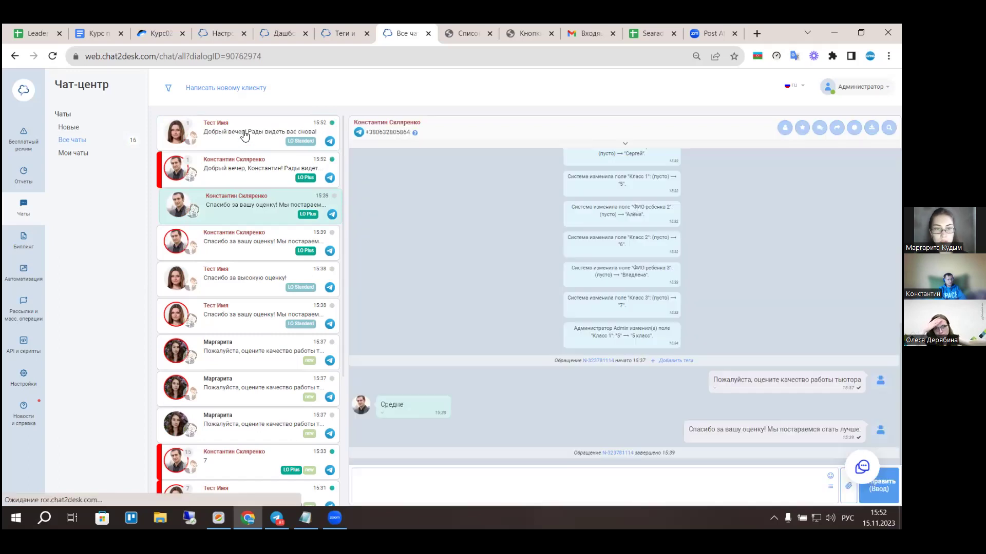
pyautogui.click(242, 132)
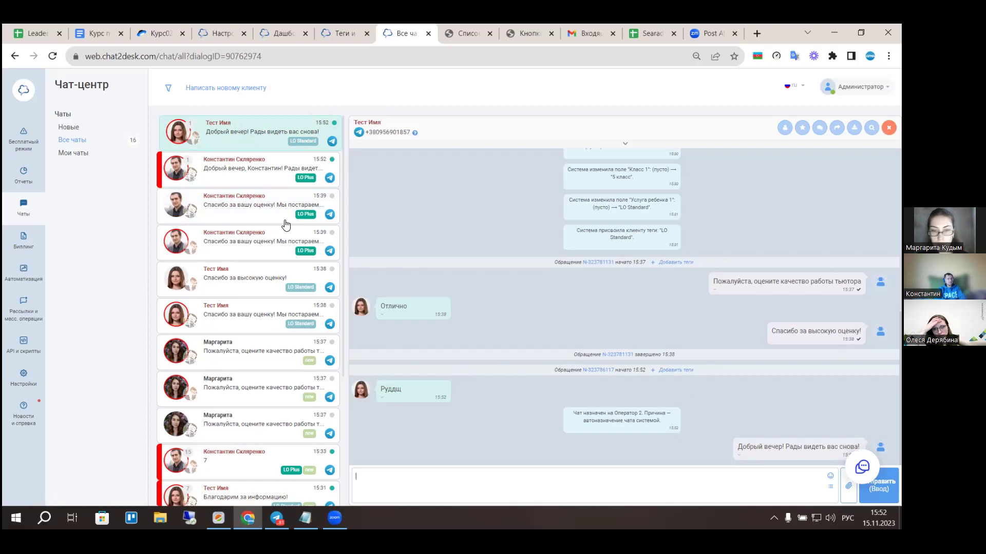
# Assign the "срочно" tag to the current request in the newest LO Plus client's chat and close that chat.
pyautogui.click(241, 168)
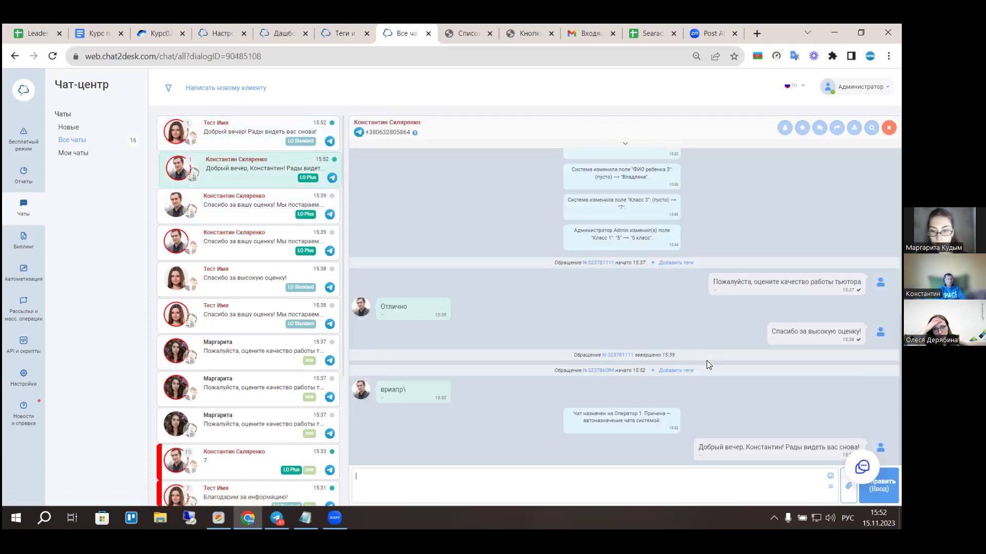
pyautogui.click(676, 371)
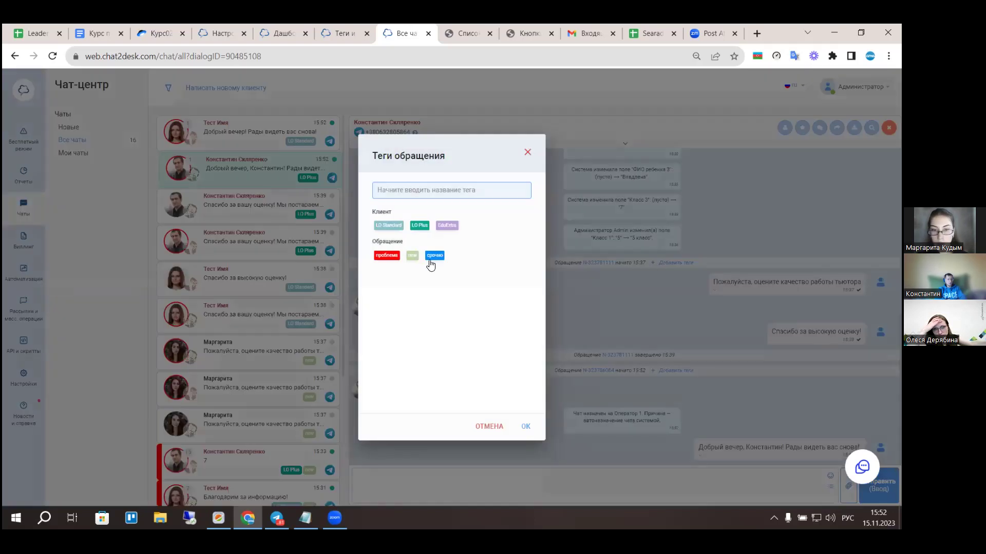
pyautogui.click(435, 255)
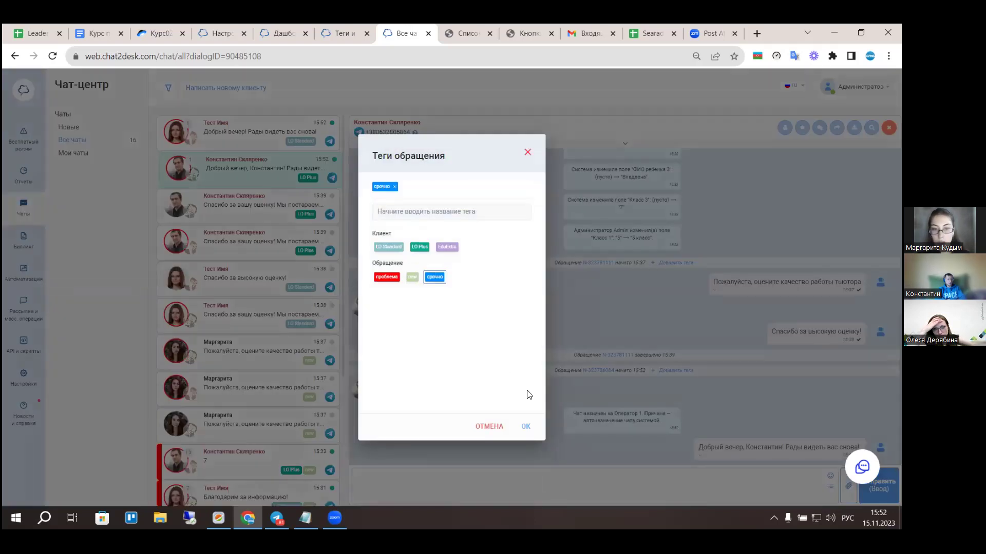
pyautogui.click(528, 431)
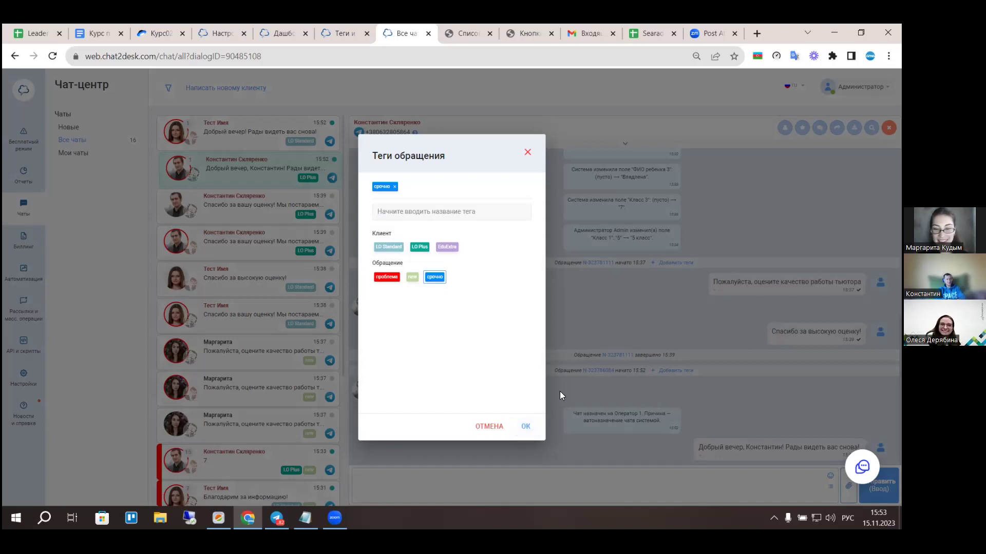
pyautogui.click(530, 431)
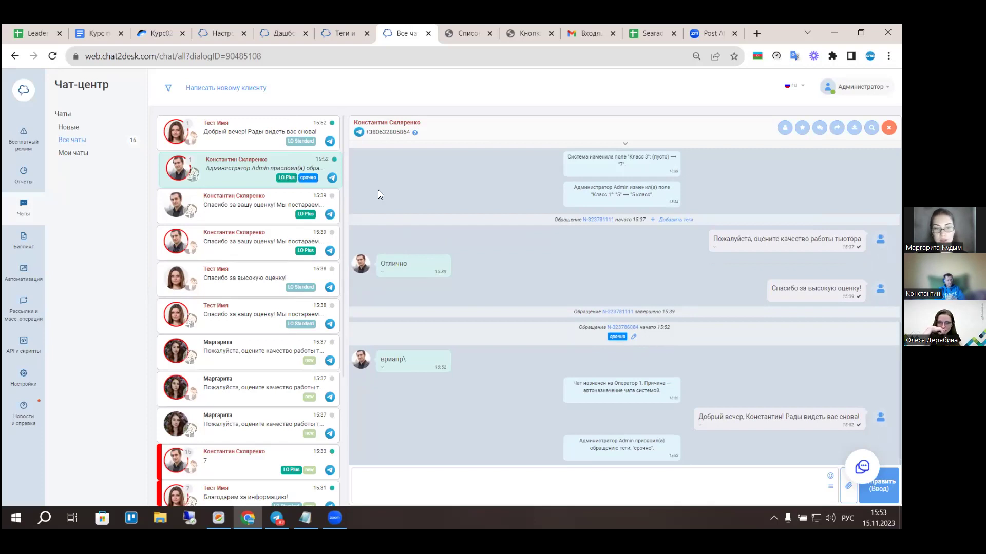
pyautogui.click(888, 127)
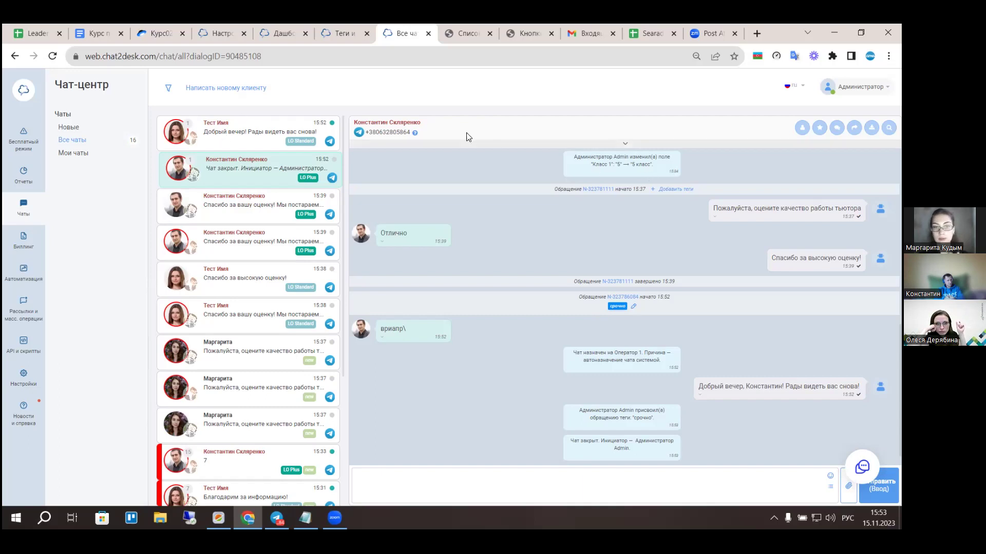
# Add the "LO Plus" tag to the client data of the newest LO Standard chat and save the card.
pyautogui.click(232, 129)
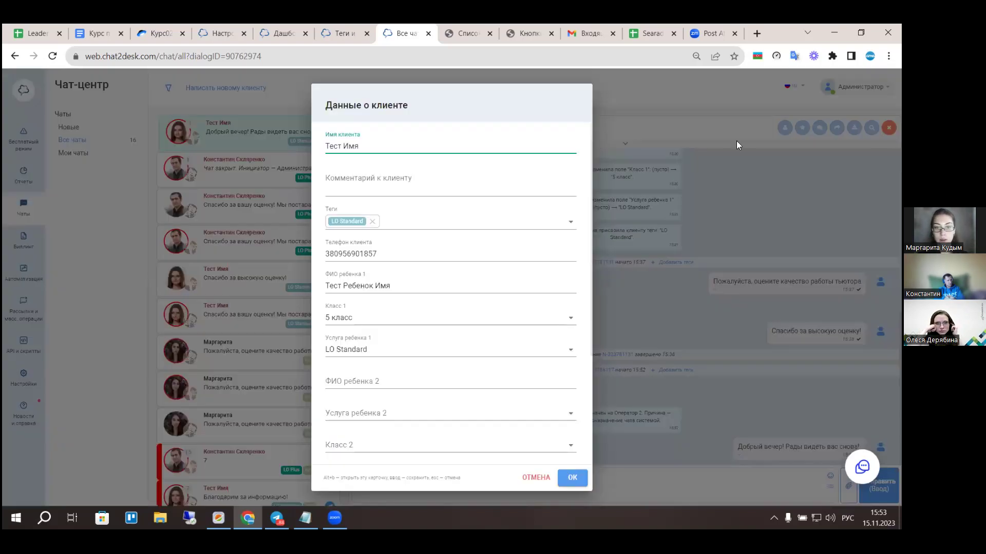
pyautogui.click(571, 226)
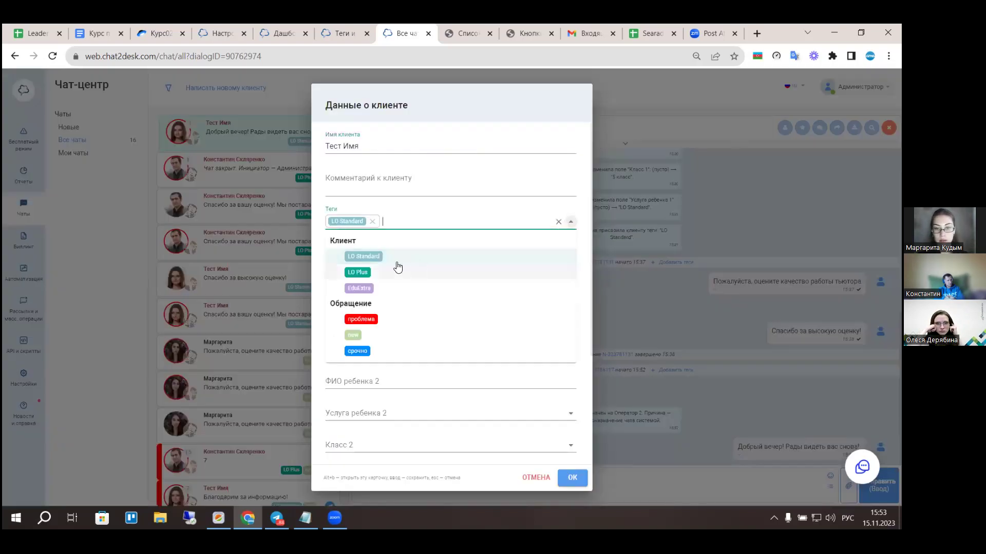
pyautogui.click(406, 274)
pyautogui.click(572, 478)
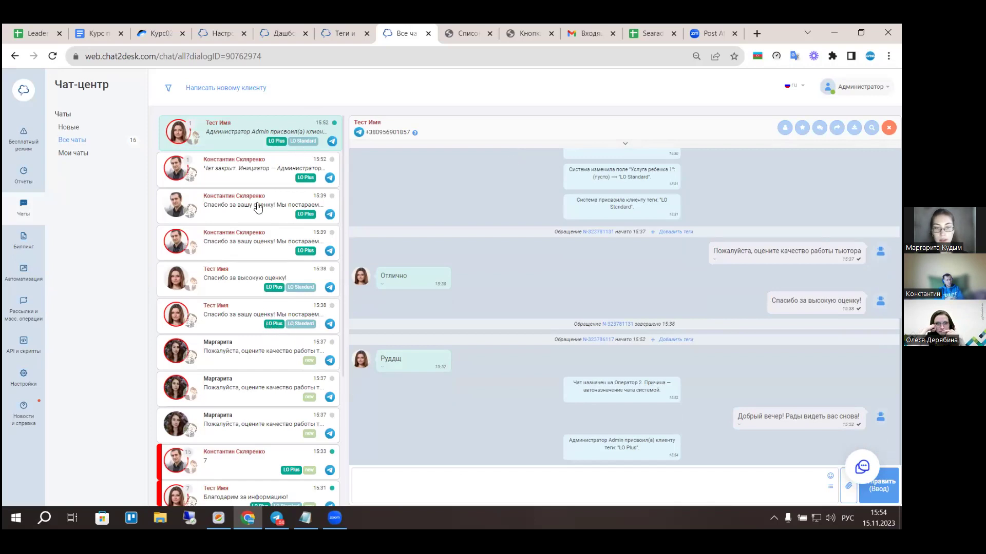
# Look through the whole chat list to compare the client and request tags shown on each chat.
pyautogui.scroll(-4, 267, 208)
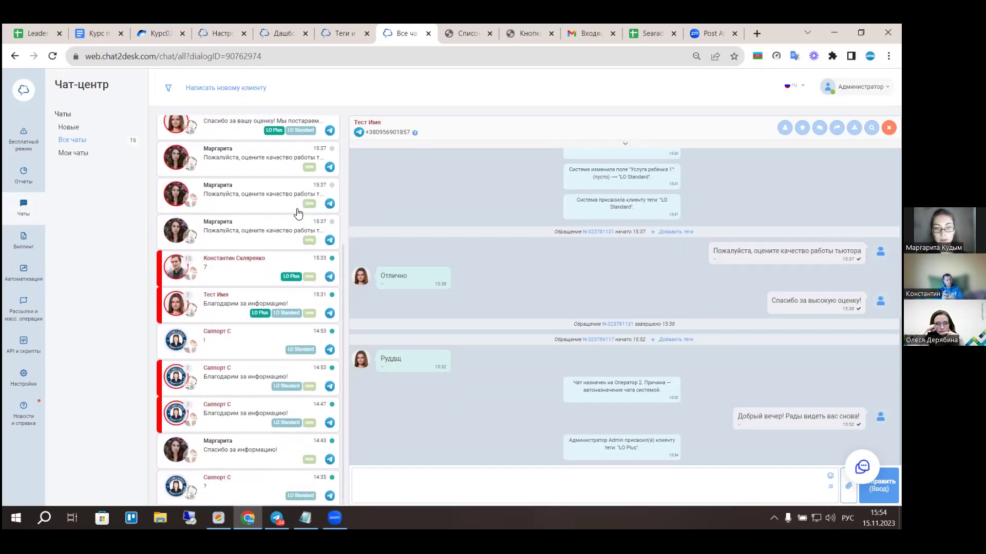
pyautogui.scroll(3, 299, 218)
pyautogui.scroll(-3, 298, 227)
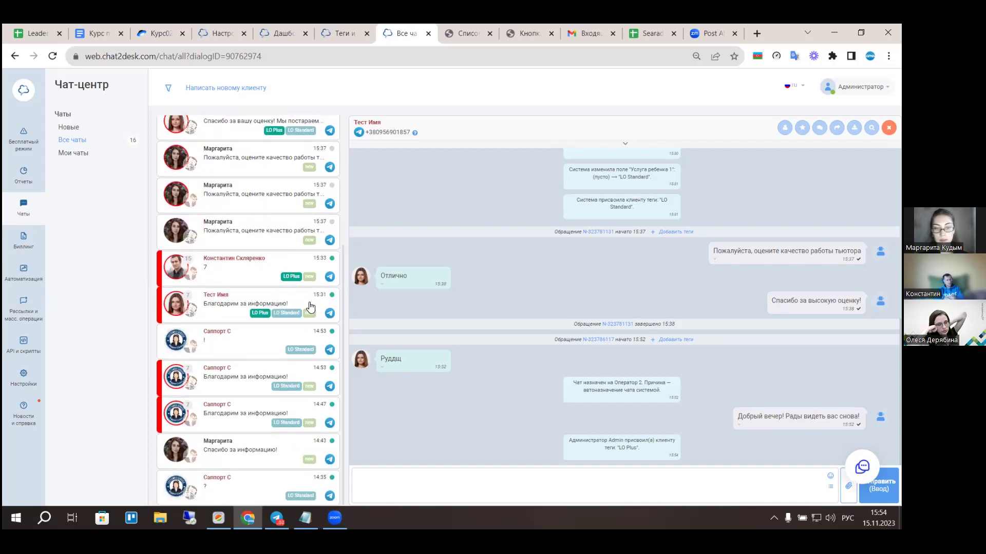
pyautogui.scroll(4, 299, 242)
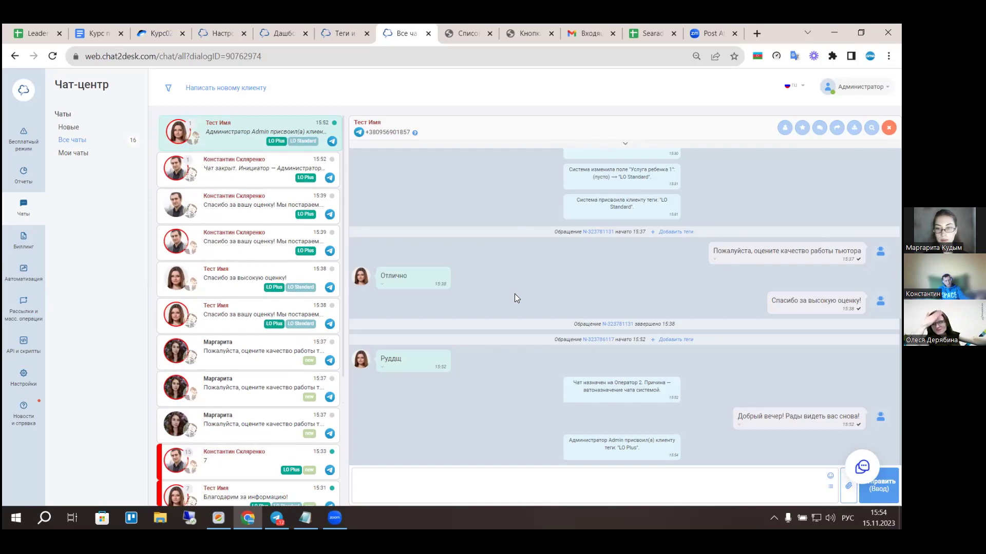
pyautogui.moveTo(23, 413)
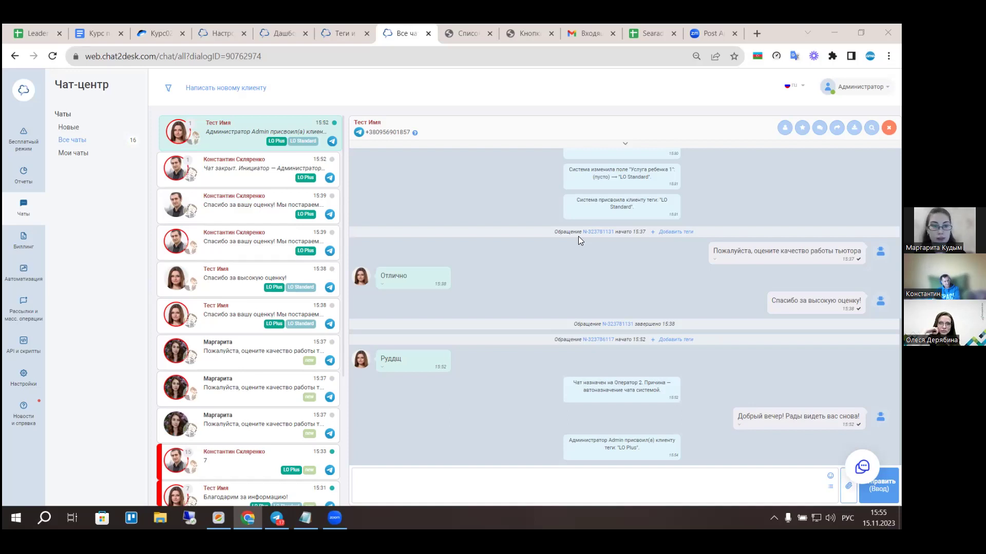
# Open the Дашборды page of the Отчеты section.
pyautogui.moveTo(35, 379)
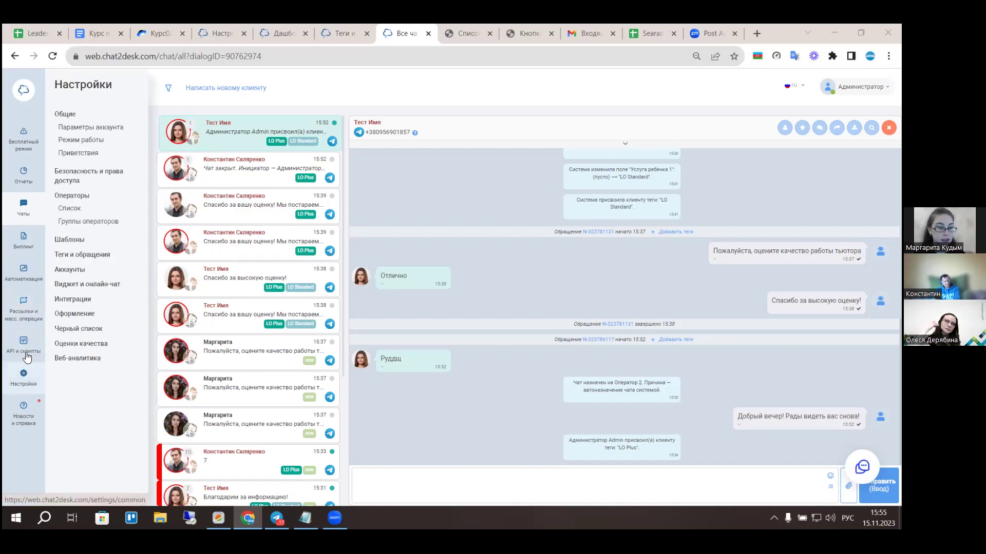
pyautogui.moveTo(34, 362)
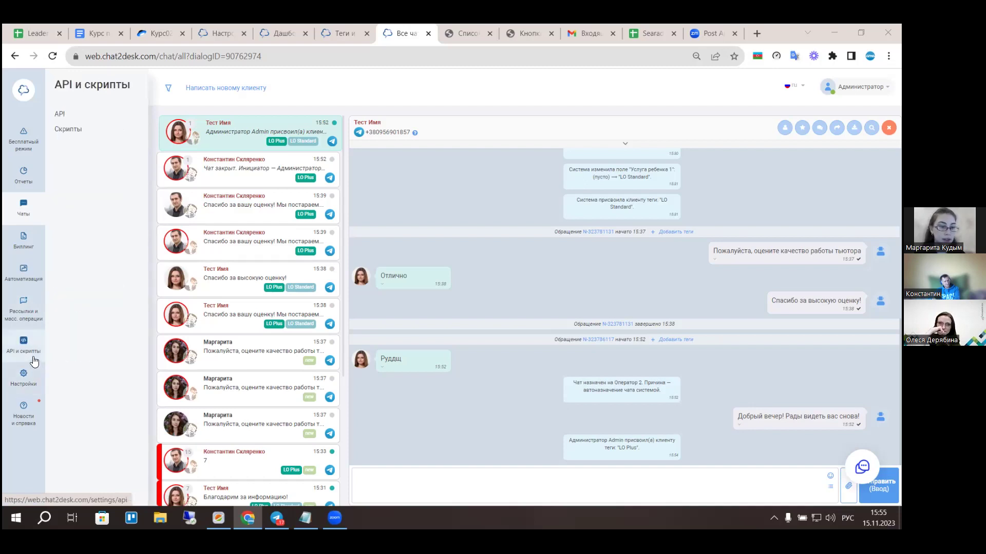
pyautogui.moveTo(23, 177)
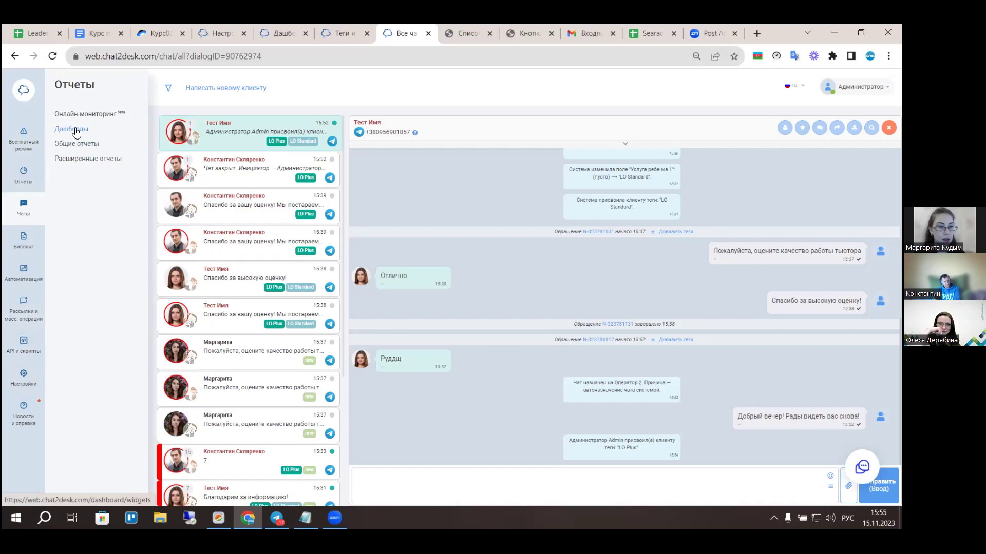
pyautogui.click(72, 133)
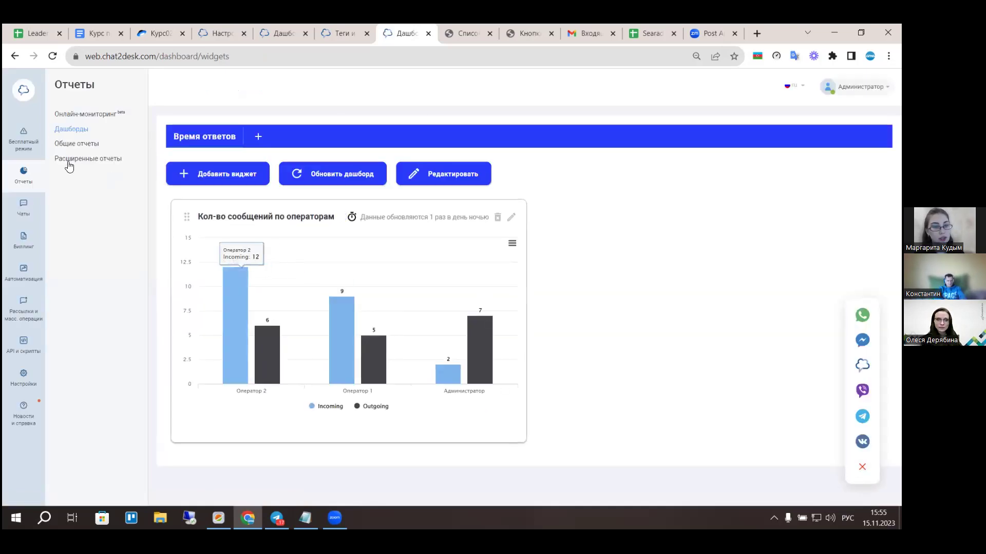
# Open the "Реакция и время ответов" report from the extended reports.
pyautogui.click(94, 159)
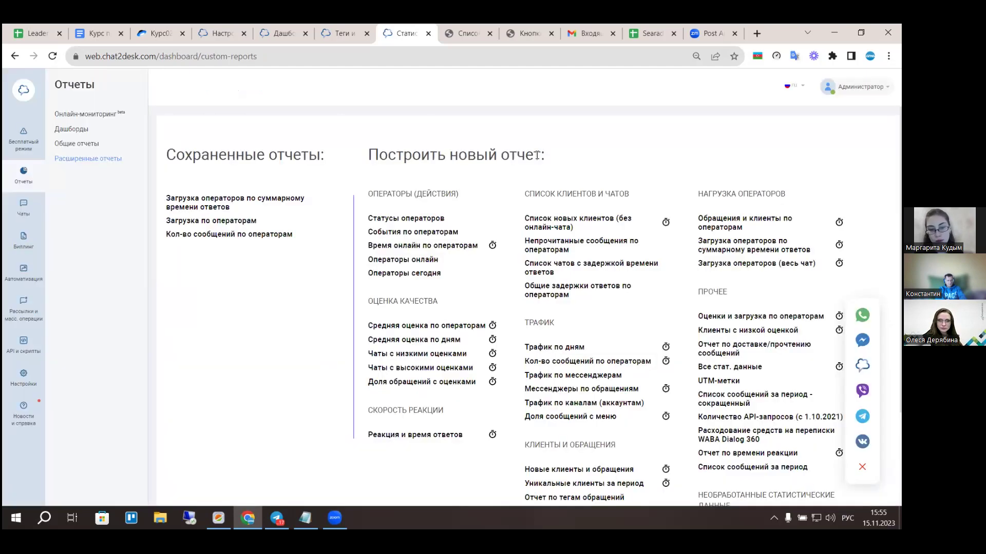
pyautogui.scroll(-3, 552, 237)
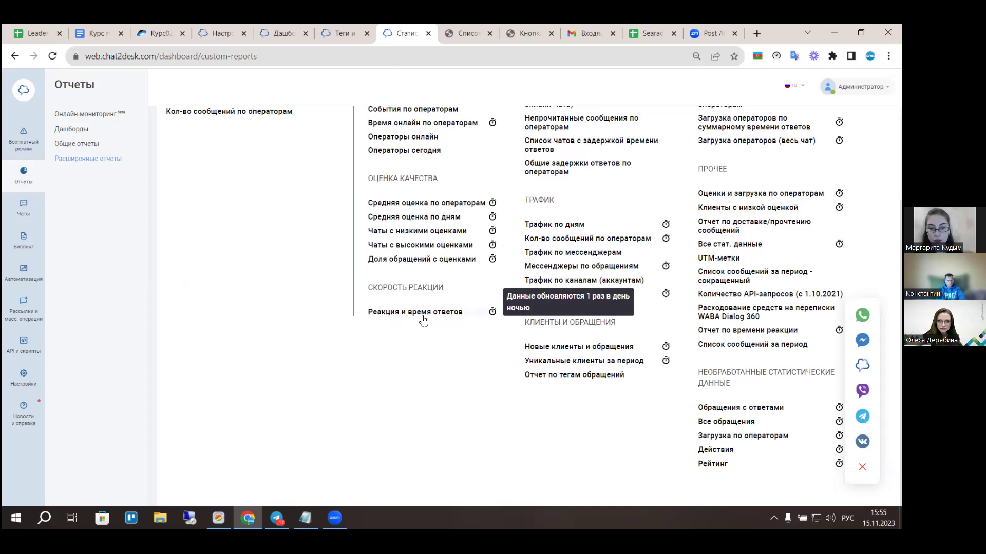
pyautogui.click(425, 313)
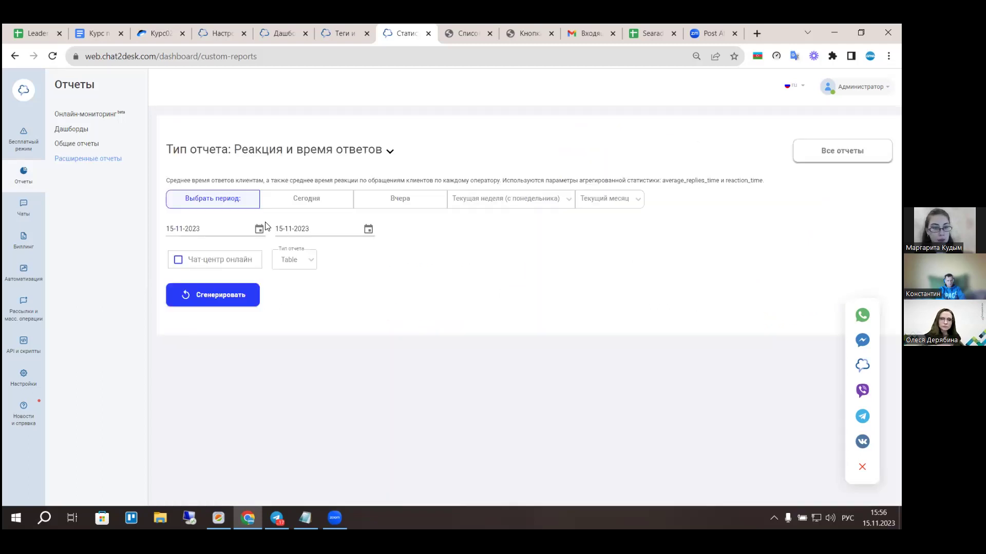
pyautogui.click(259, 230)
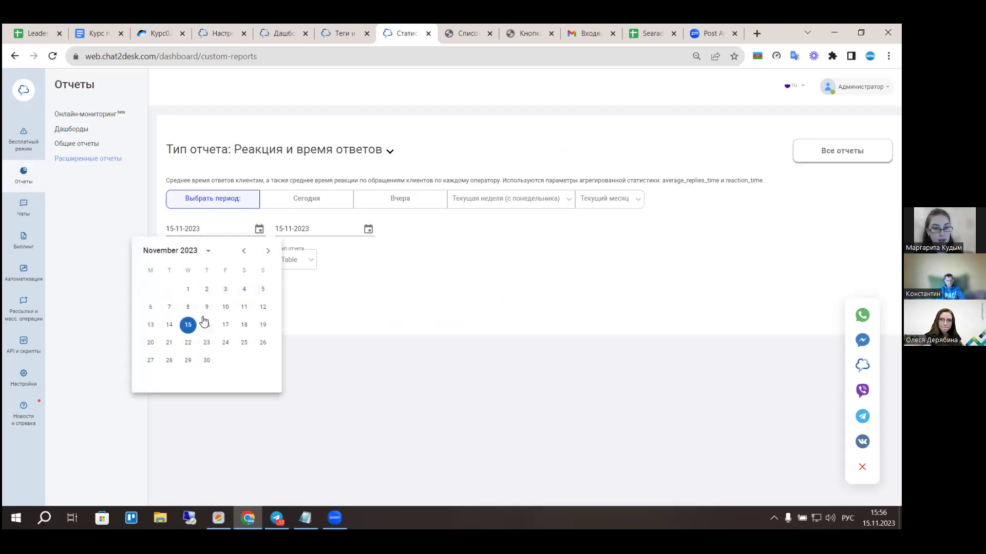
pyautogui.click(170, 325)
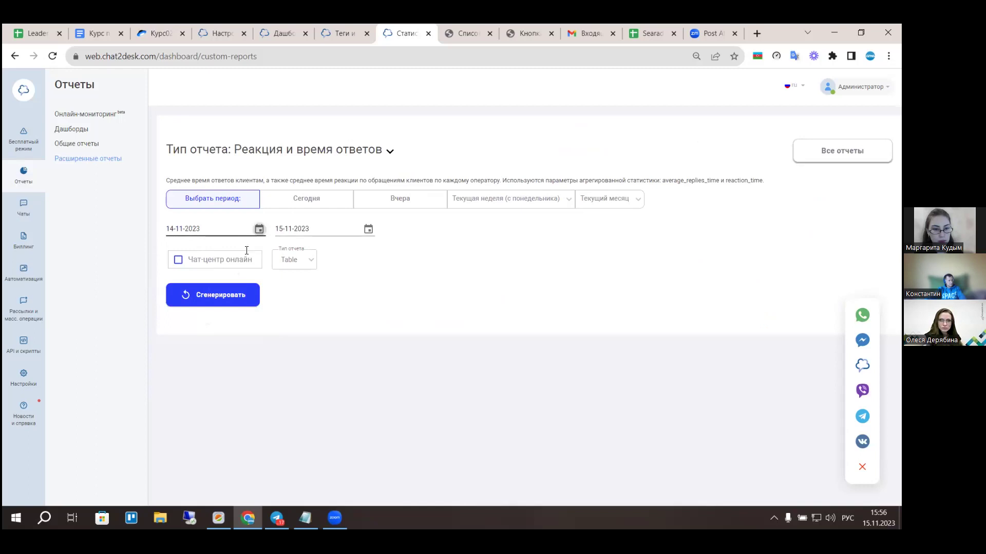
pyautogui.click(259, 229)
pyautogui.click(188, 328)
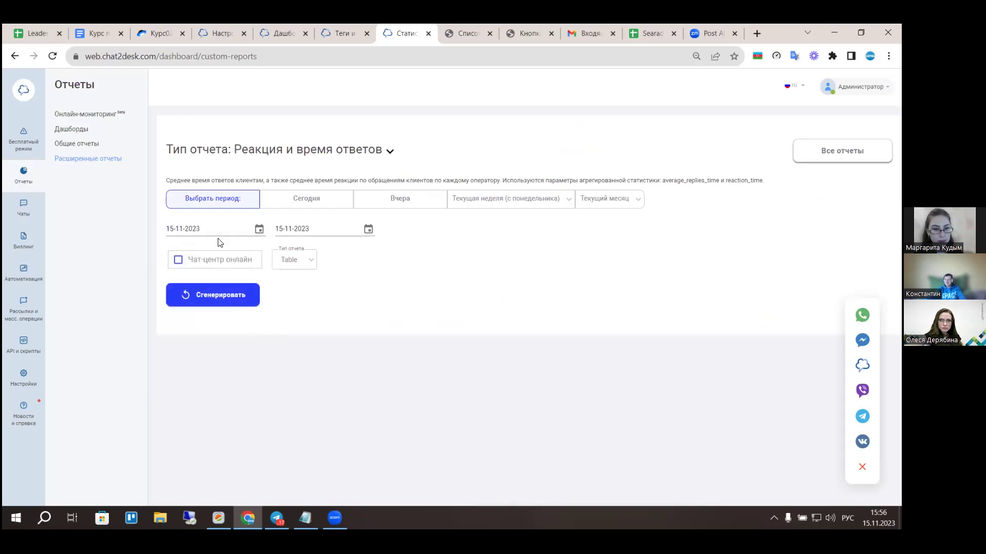
# Generate the "Реакция и время ответов" report as a Table for 15-11-2023.
pyautogui.click(305, 264)
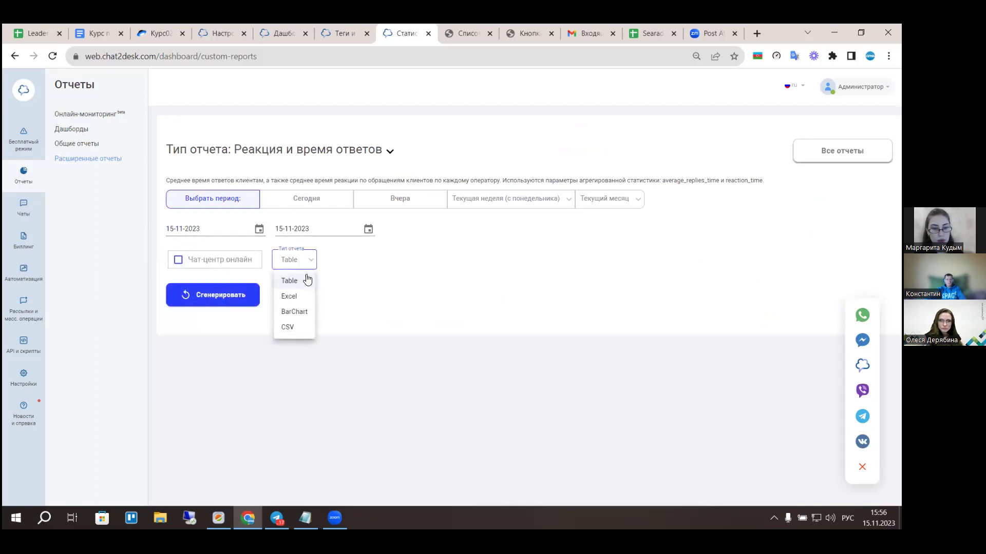
pyautogui.click(302, 284)
pyautogui.click(238, 292)
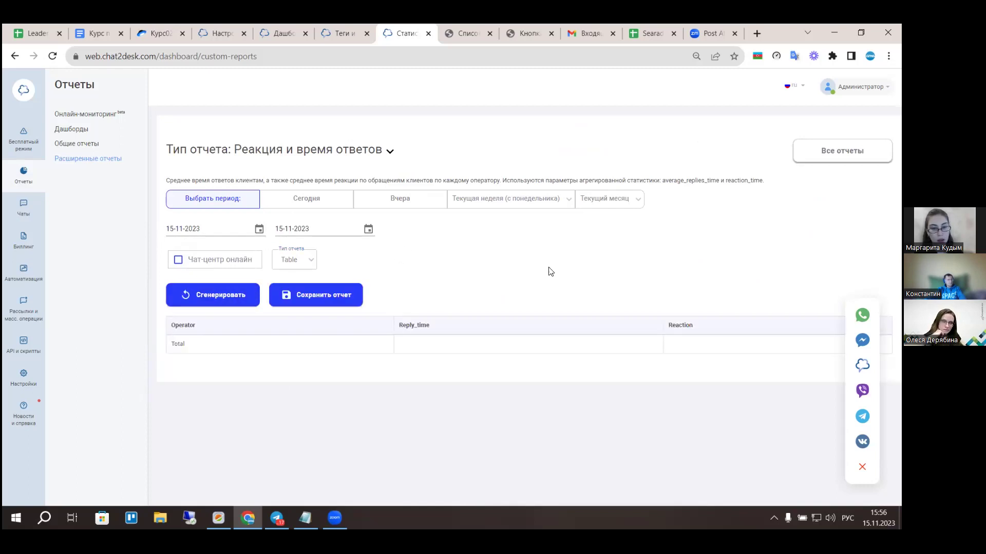
# Set the report's start date to 14-11-2023 and regenerate the table.
pyautogui.click(288, 261)
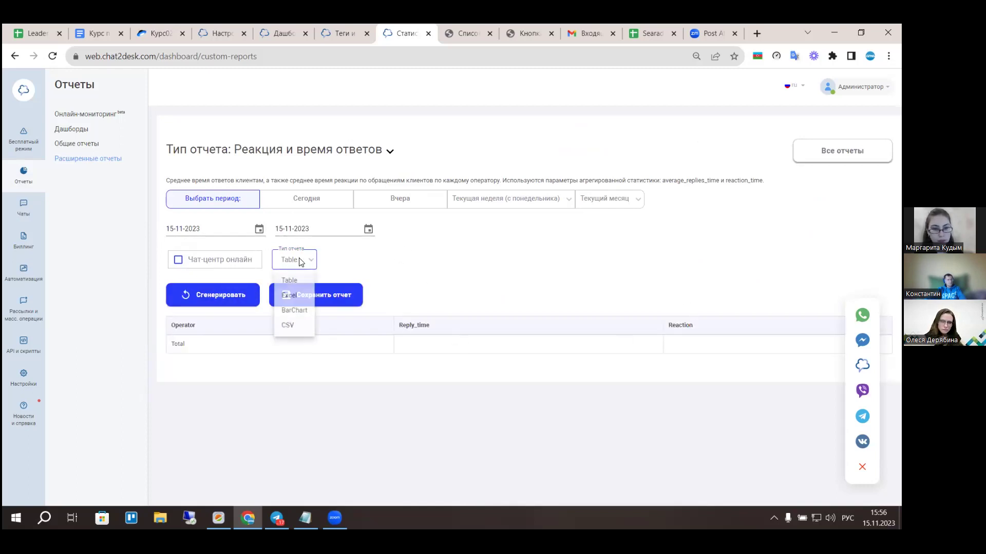
pyautogui.click(496, 260)
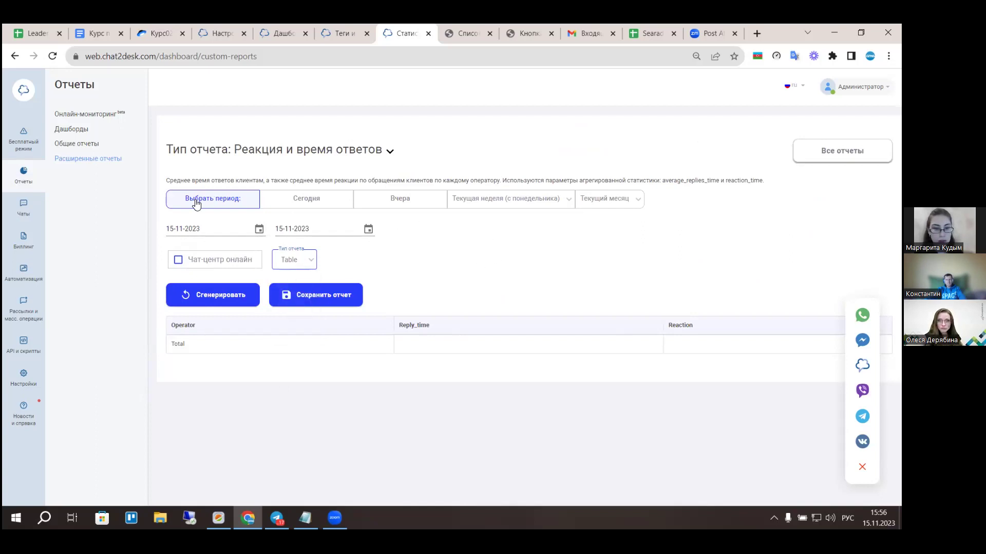
pyautogui.click(259, 229)
pyautogui.click(170, 325)
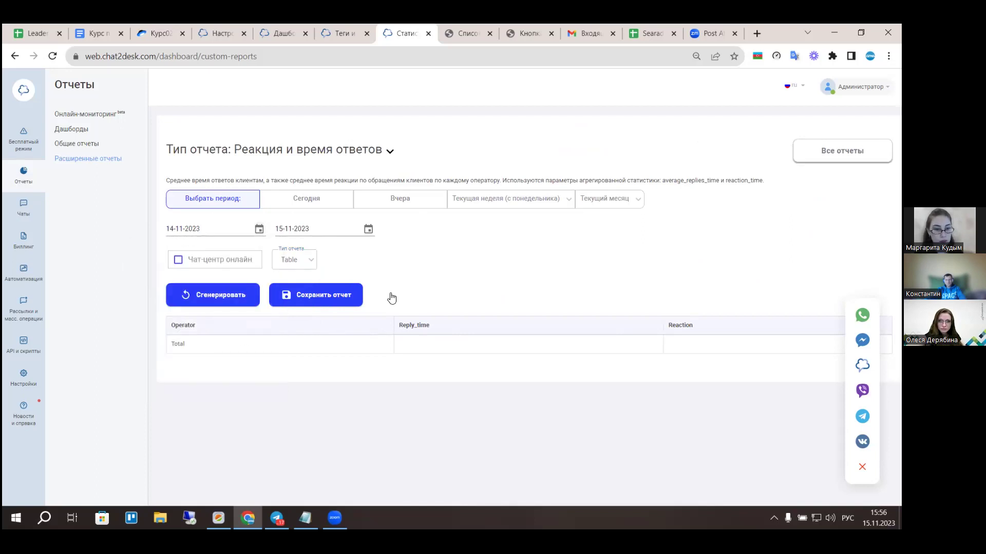
pyautogui.click(220, 295)
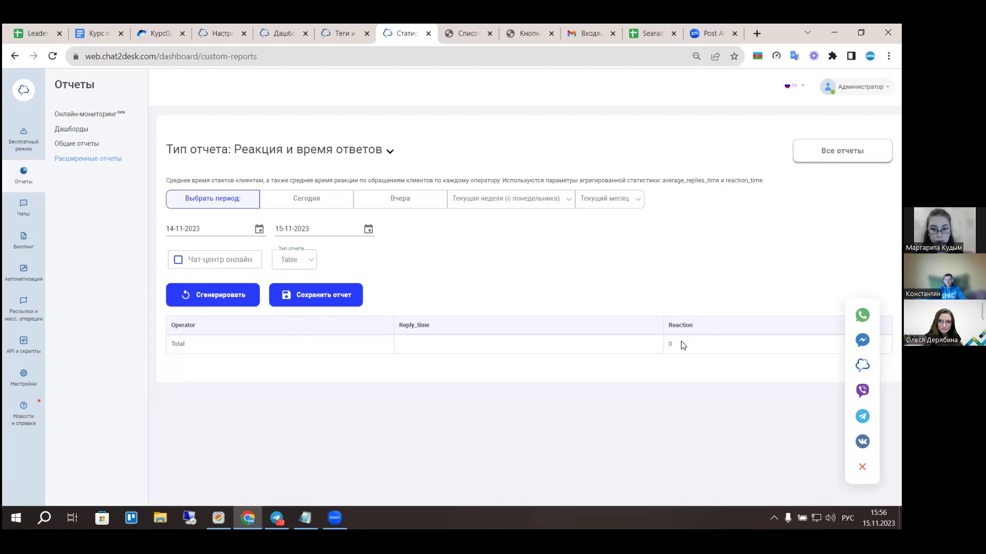
# Generate the reaction and response time report for Сегодня, first as a table and then in BarChart format.
pyautogui.click(313, 201)
pyautogui.click(233, 265)
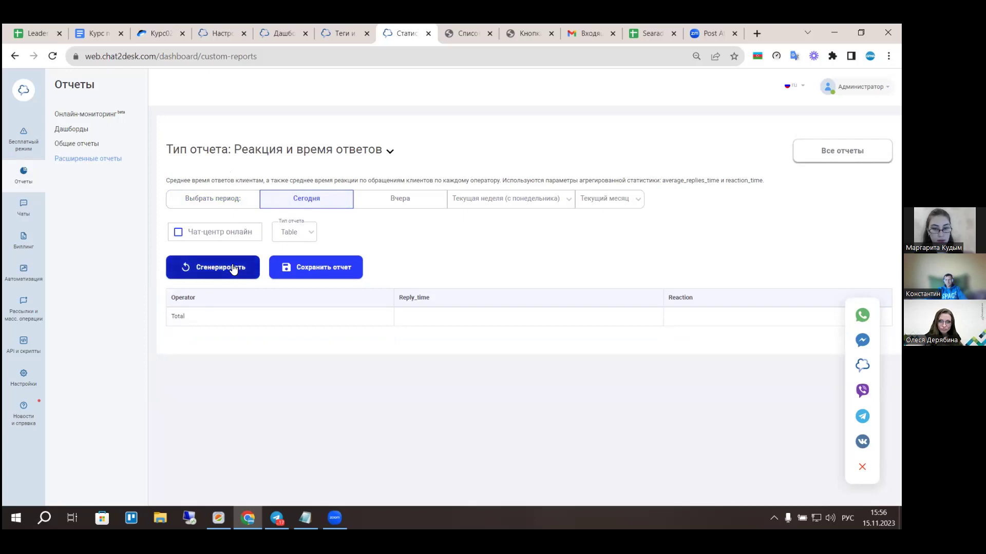
pyautogui.click(289, 234)
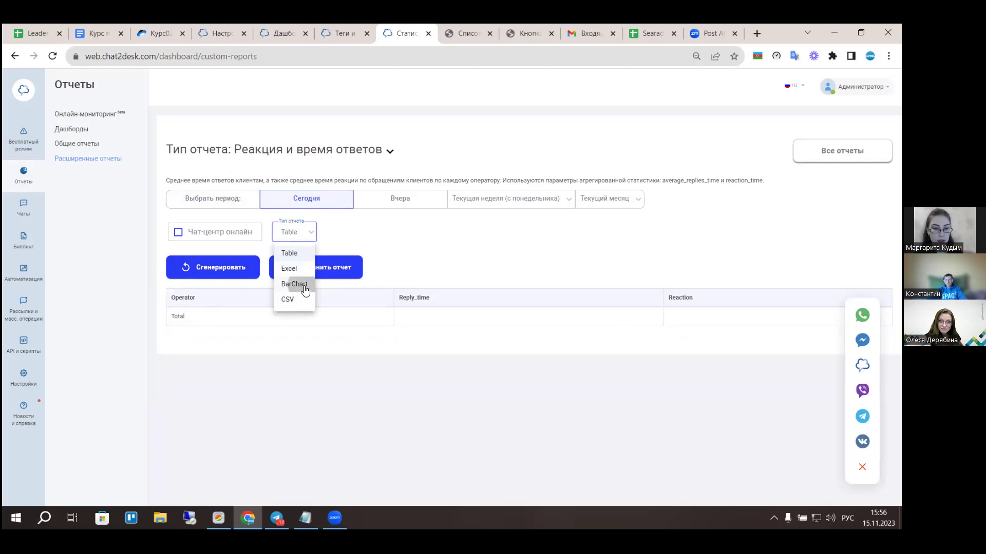
pyautogui.click(303, 286)
pyautogui.click(215, 269)
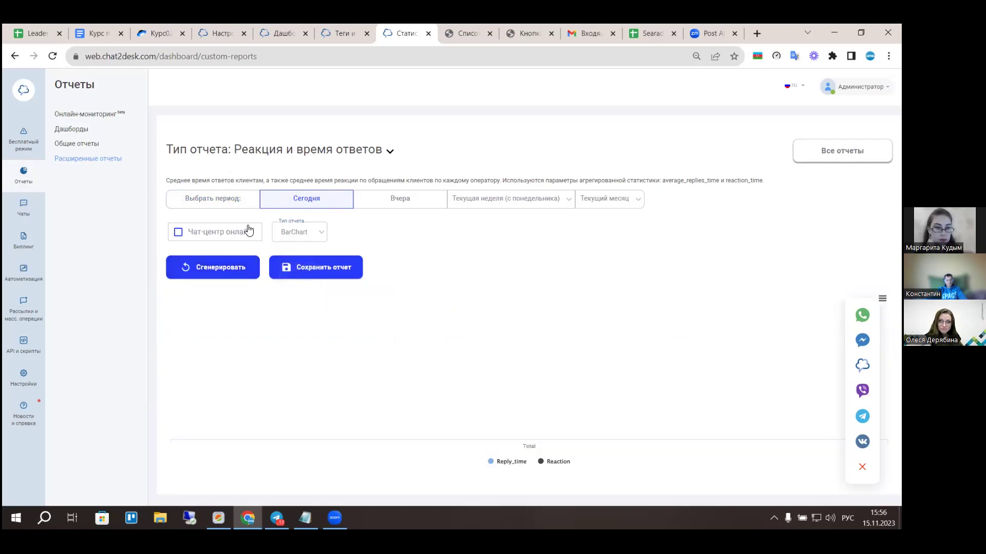
# Generate the bar chart of reaction and response times for the custom period 13-11-2023 to 15-11-2023.
pyautogui.click(219, 202)
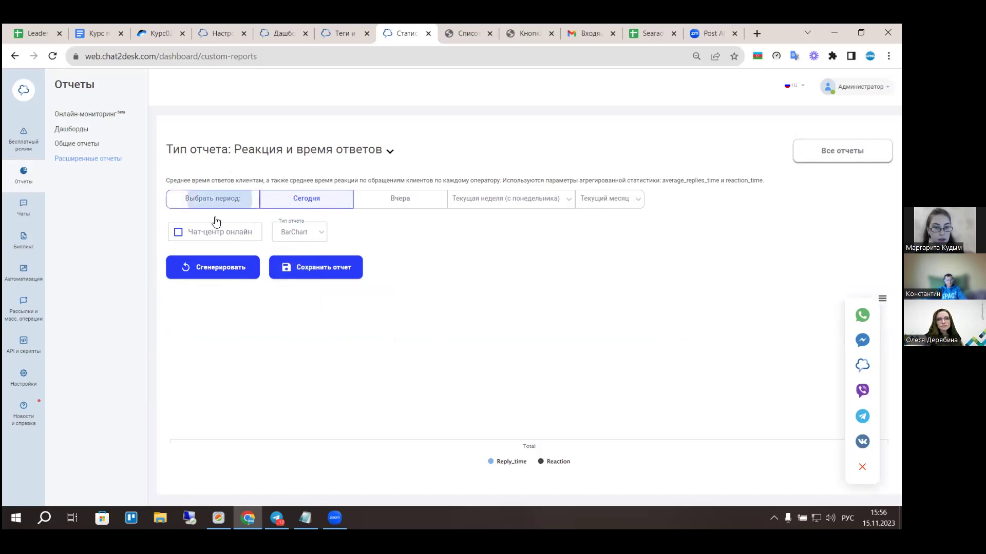
pyautogui.click(259, 229)
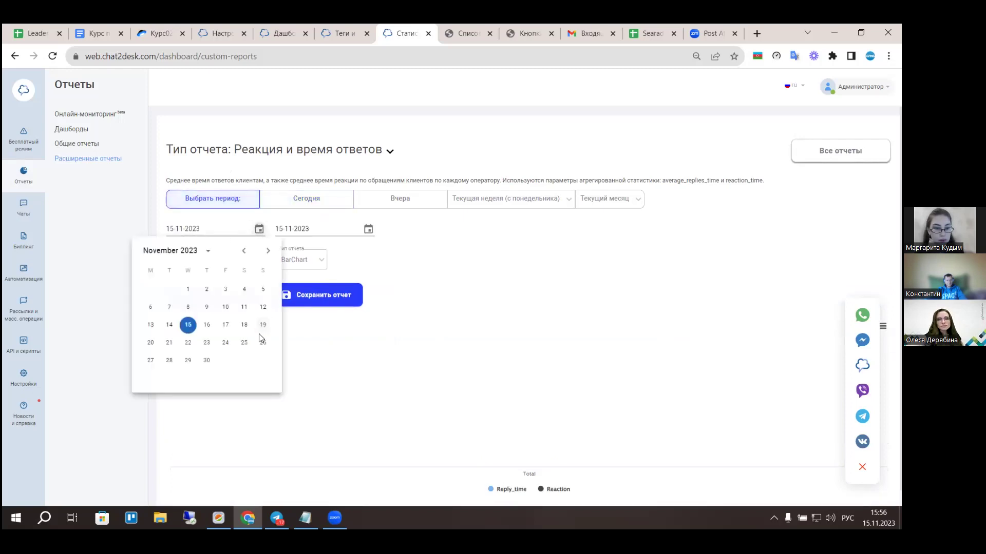
pyautogui.click(151, 326)
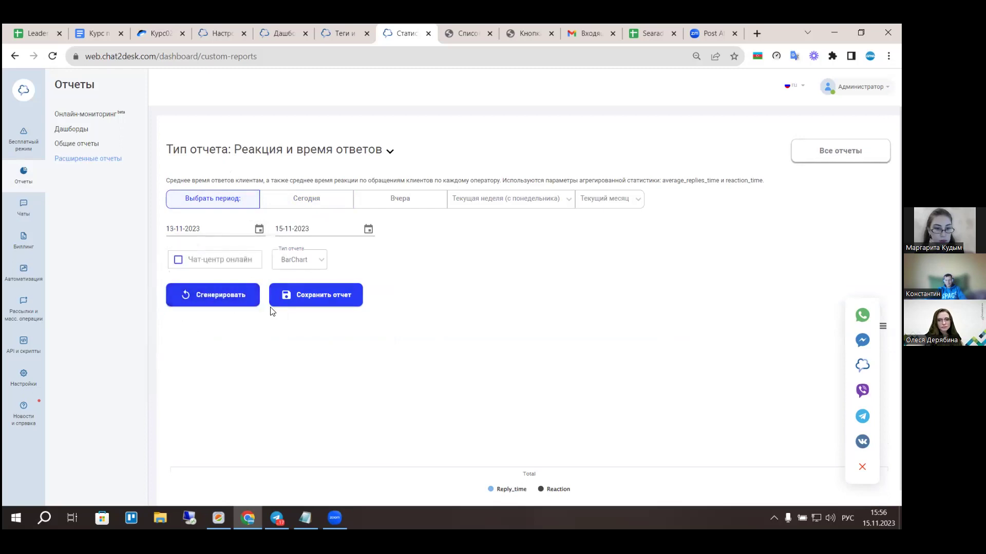
pyautogui.click(226, 296)
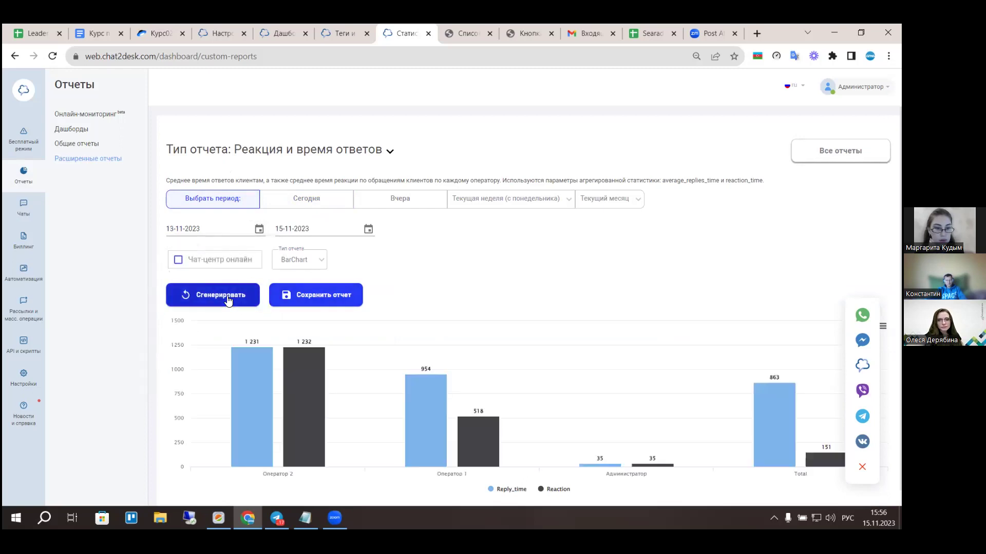
pyautogui.scroll(-1, 616, 179)
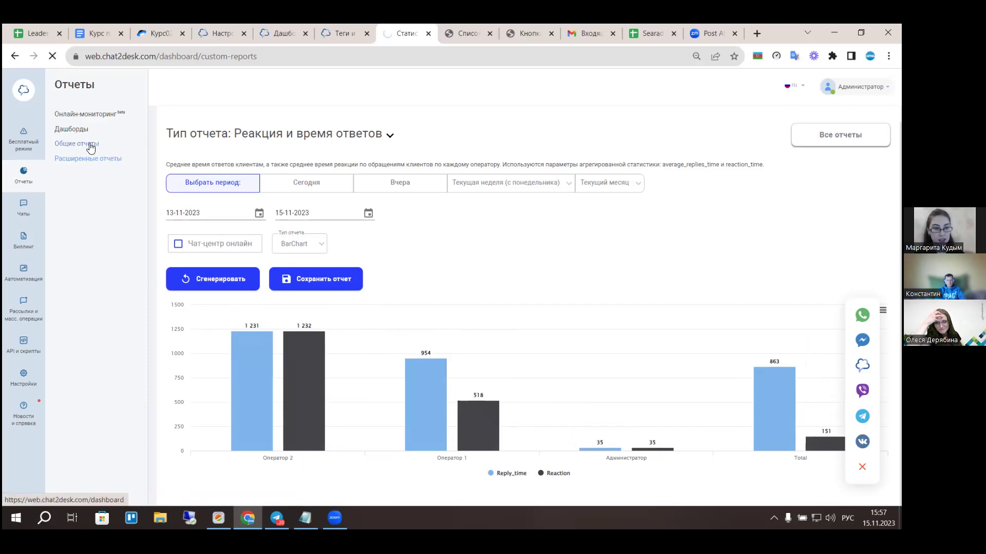
# Return to the list of extended reports and open "Обращения и клиенты по операторам".
pyautogui.click(75, 129)
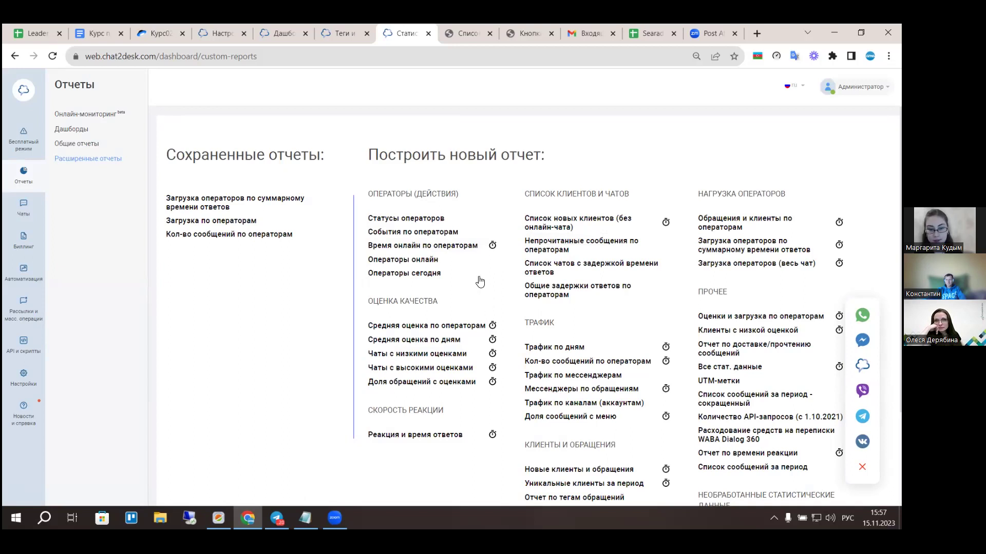
pyautogui.scroll(-2, 479, 281)
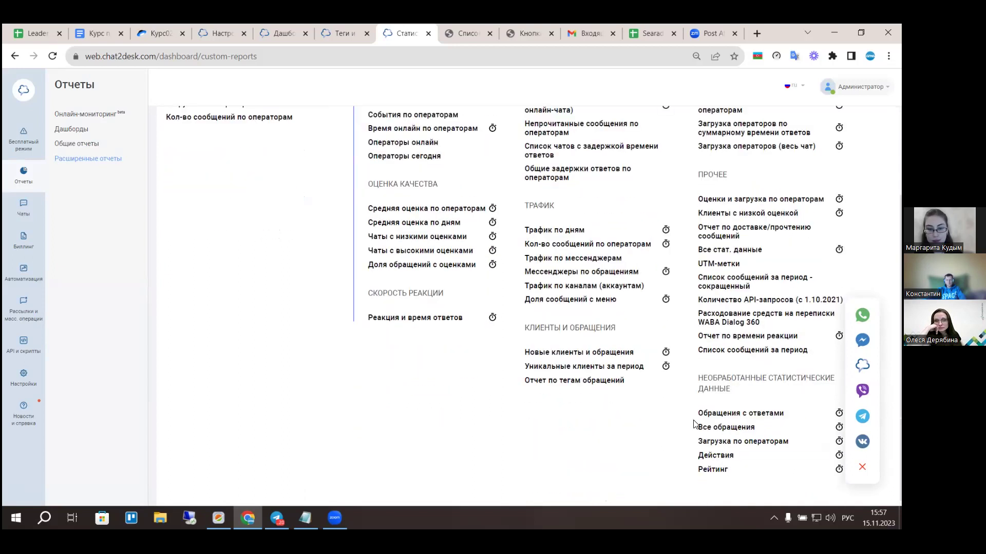
pyautogui.scroll(1, 623, 365)
pyautogui.scroll(1, 623, 365)
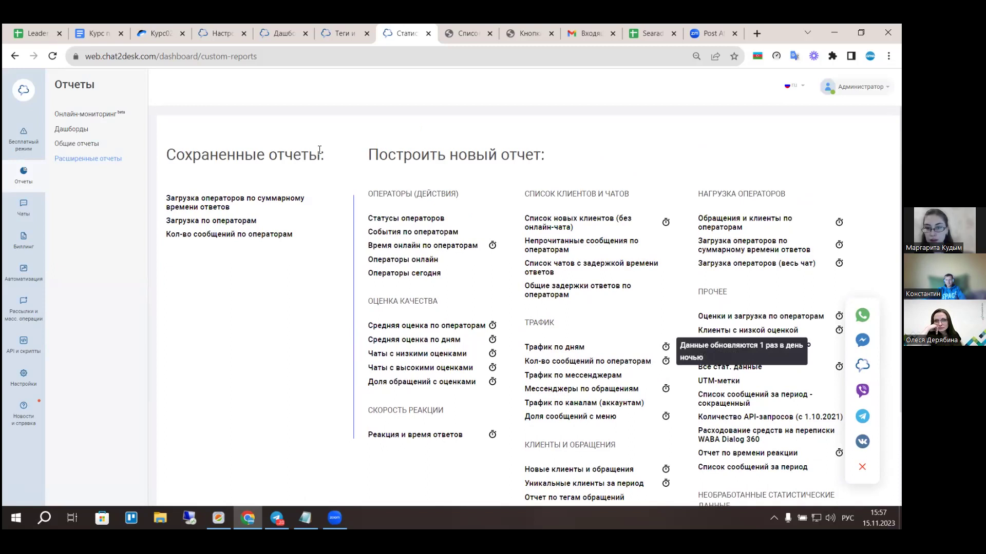
pyautogui.click(724, 220)
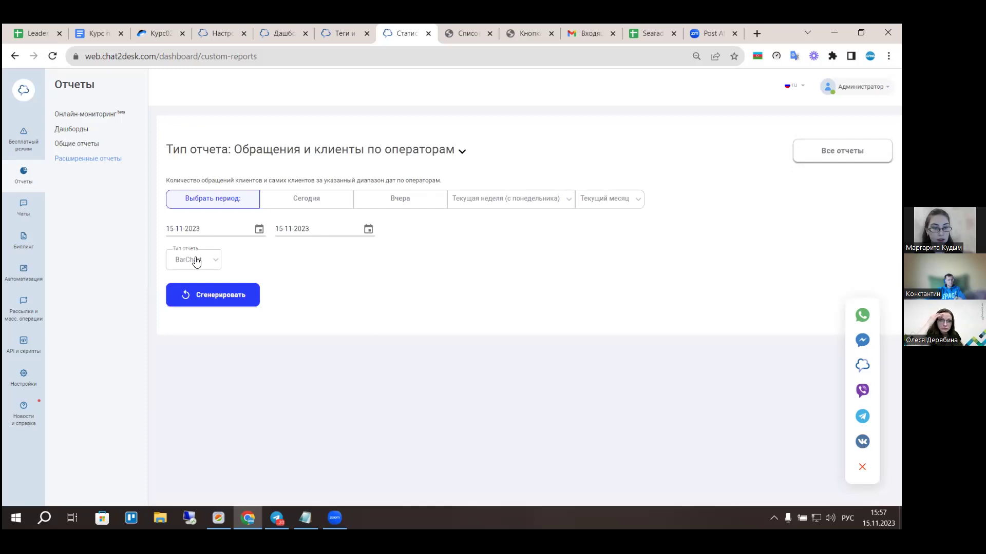
# Generate the "Обращения и клиенты по операторам" bar chart for 13-11-2023 to 15-11-2023.
pyautogui.click(251, 232)
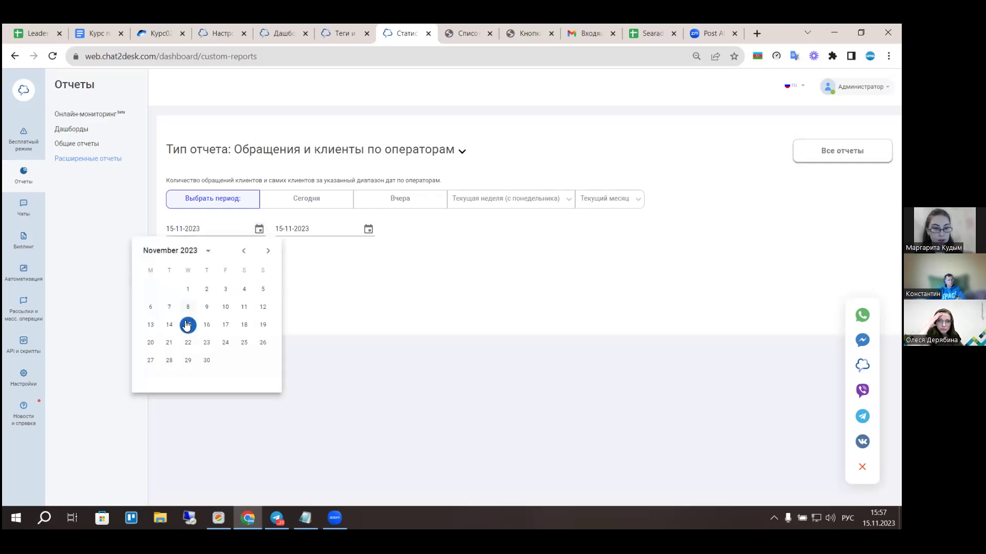
pyautogui.click(148, 329)
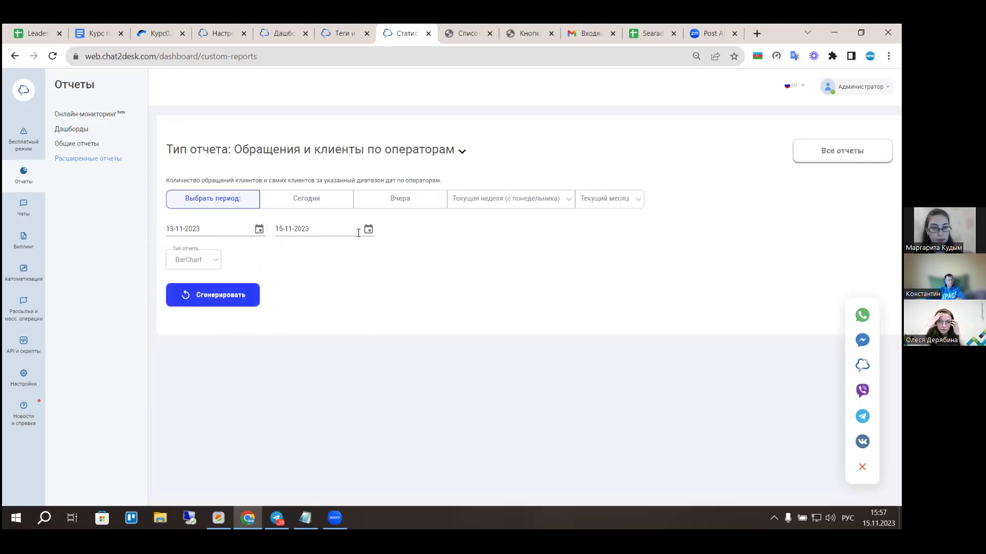
pyautogui.click(462, 154)
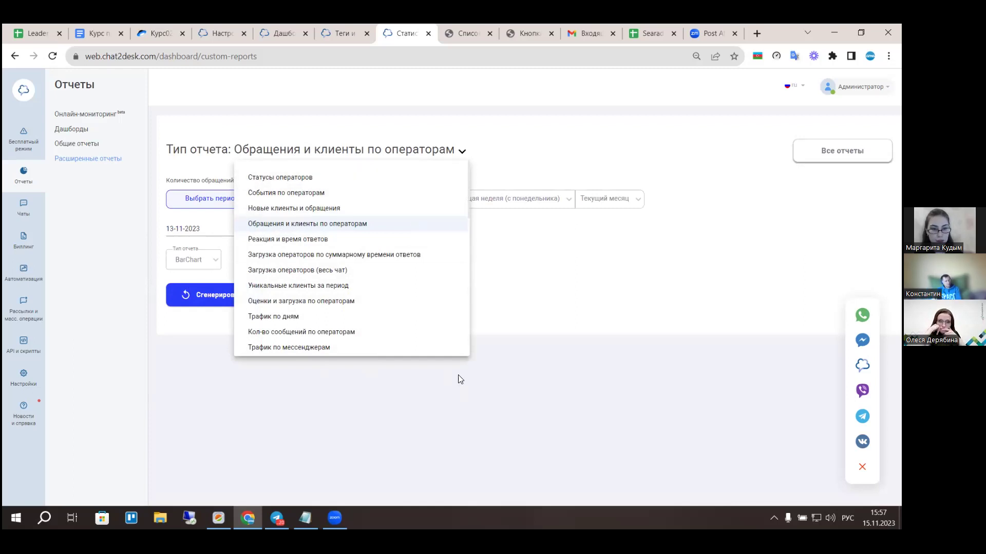
pyautogui.click(355, 224)
pyautogui.click(220, 294)
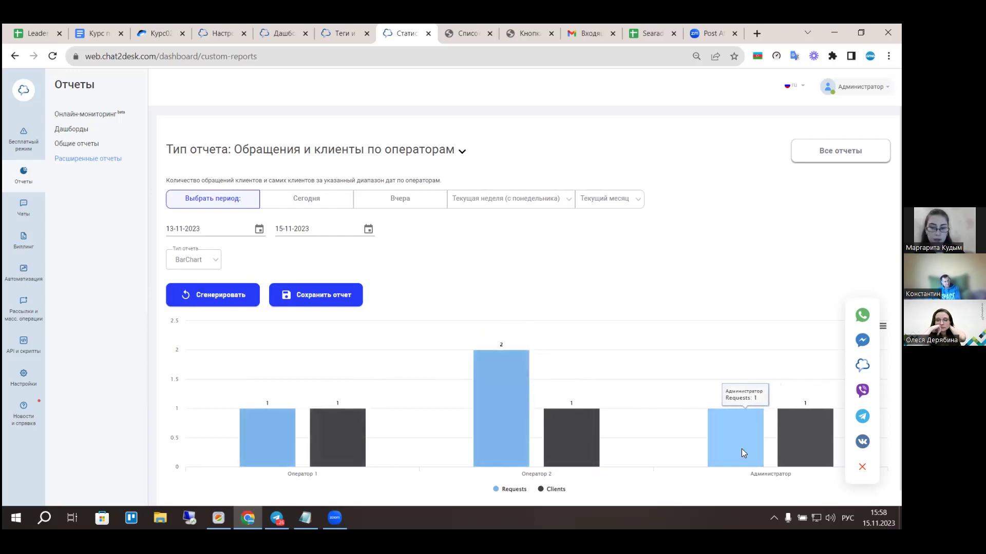
# Check the output formats of the current report and switch the report type to "Загрузка операторов по суммарному времени ответов".
pyautogui.click(204, 265)
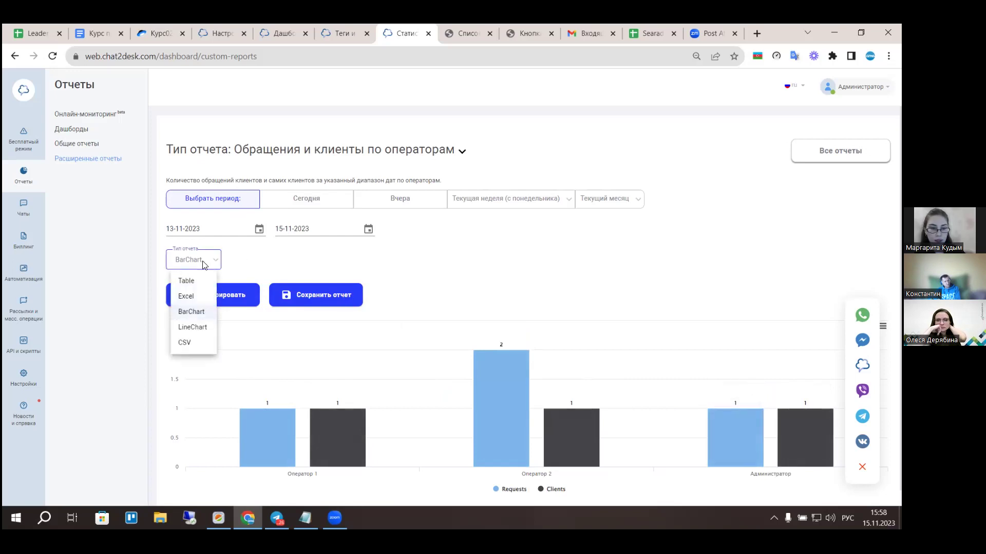
pyautogui.click(335, 264)
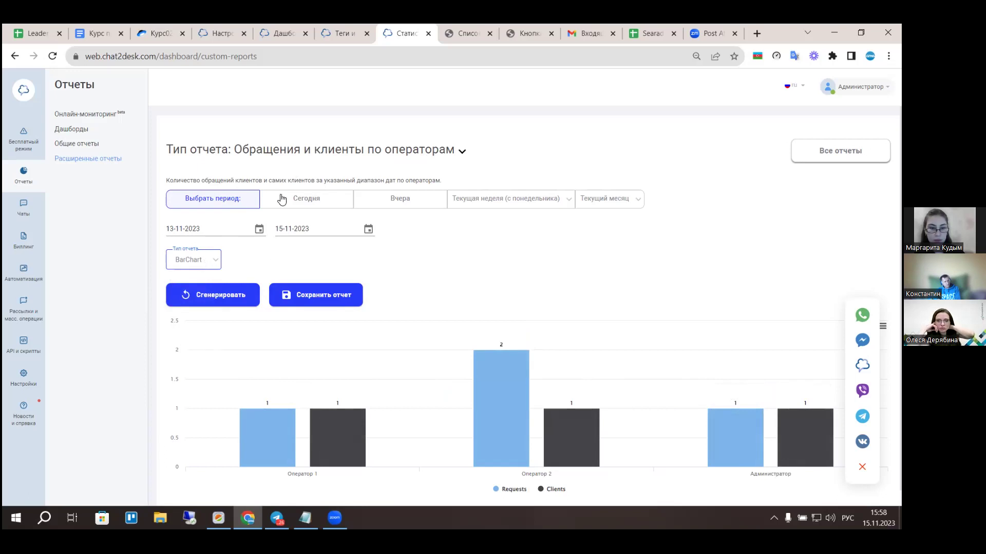
pyautogui.click(347, 151)
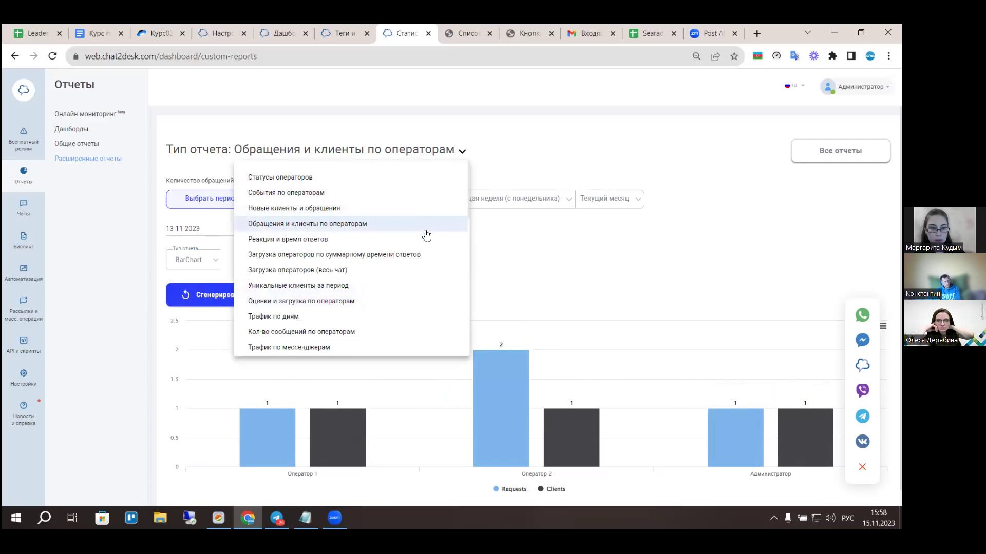
pyautogui.click(403, 255)
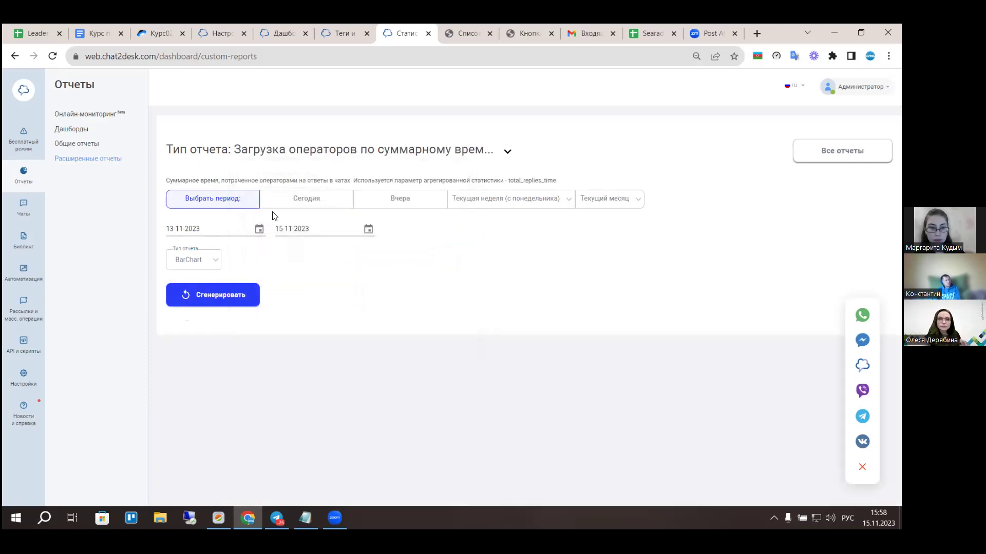
# Set the period start to 06-11-2023, generate the operator workload bar chart and inspect the bars of Оператор 2 and Оператор 1.
pyautogui.click(259, 229)
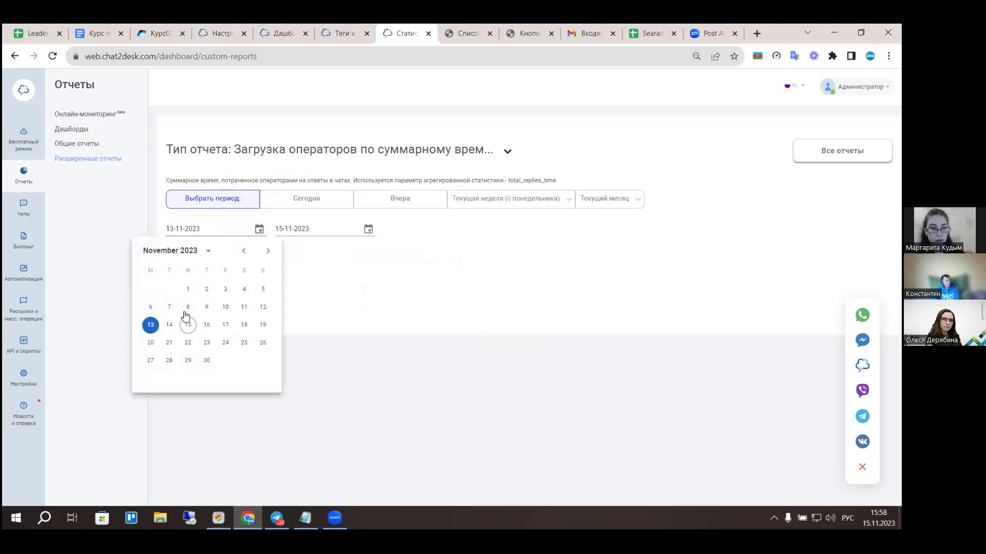
pyautogui.click(151, 309)
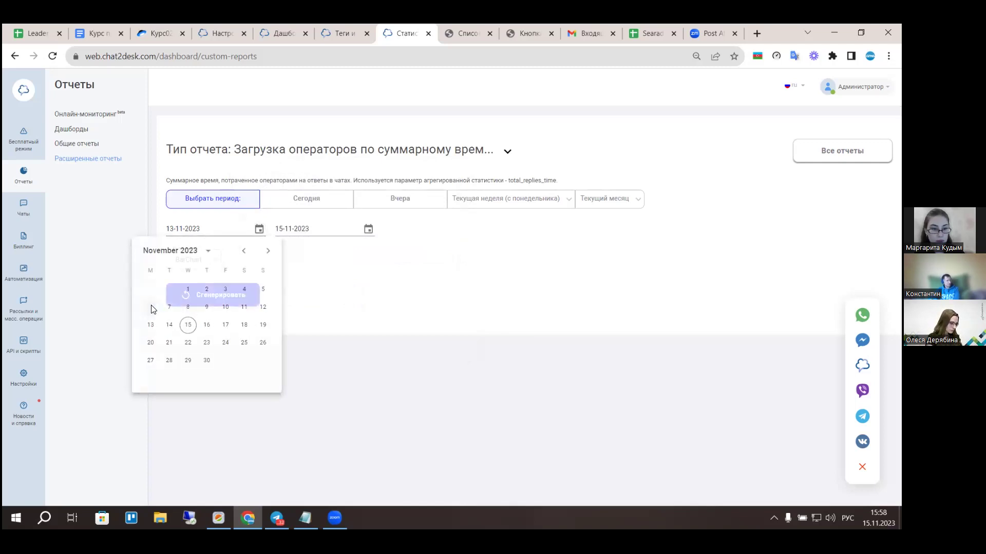
pyautogui.click(234, 304)
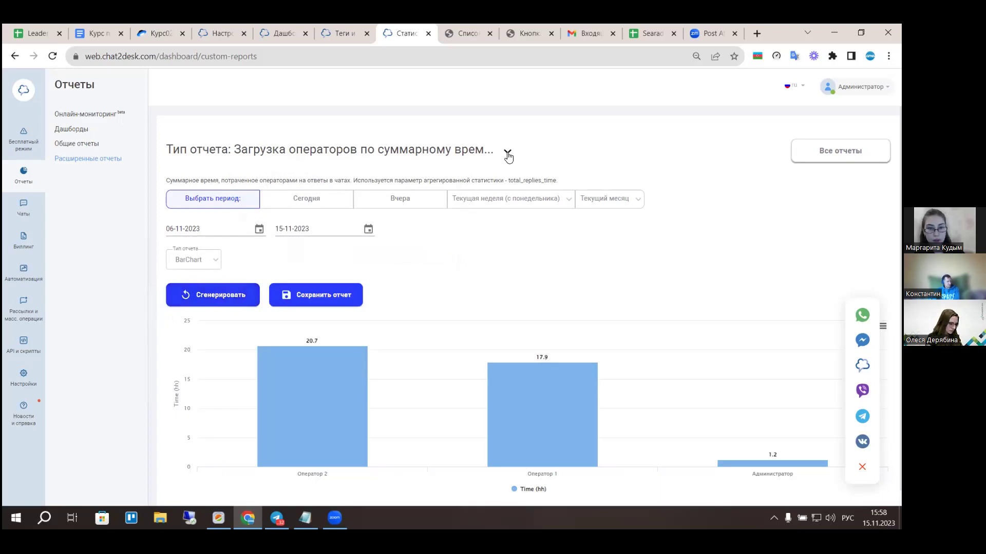
pyautogui.scroll(-1, 563, 310)
pyautogui.moveTo(339, 385)
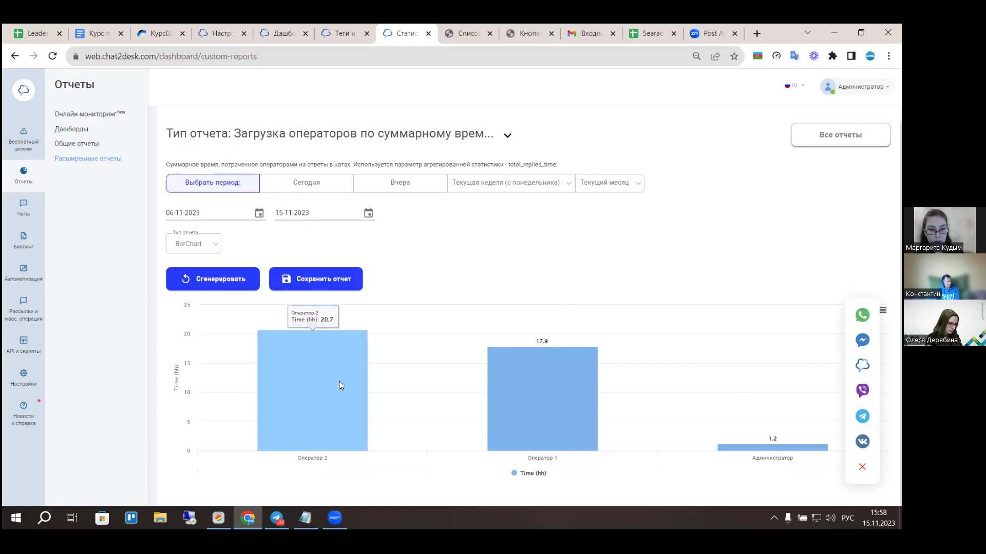
pyautogui.moveTo(569, 407)
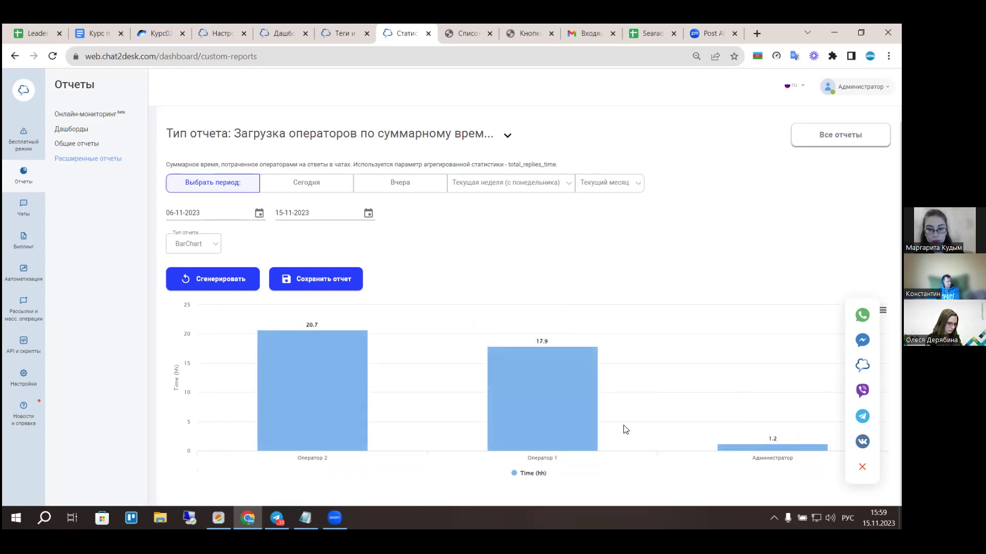
# Generate the operator workload report in Table format and look over the list of other report types.
pyautogui.click(197, 247)
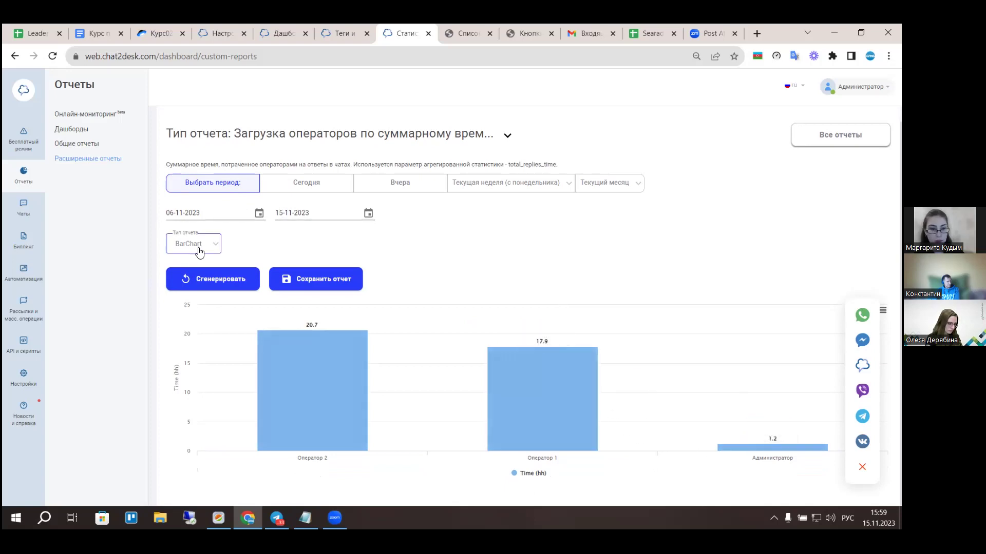
pyautogui.click(187, 264)
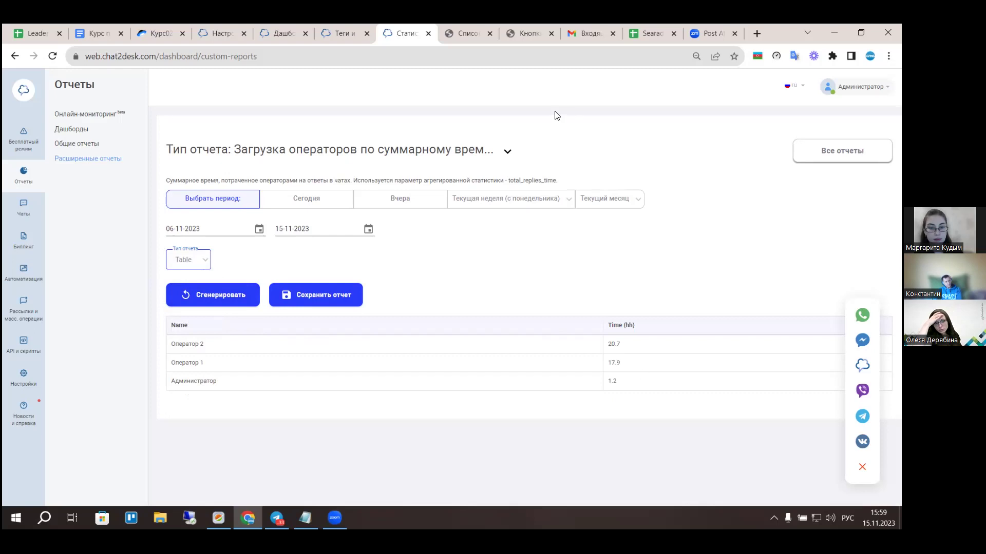
pyautogui.click(507, 152)
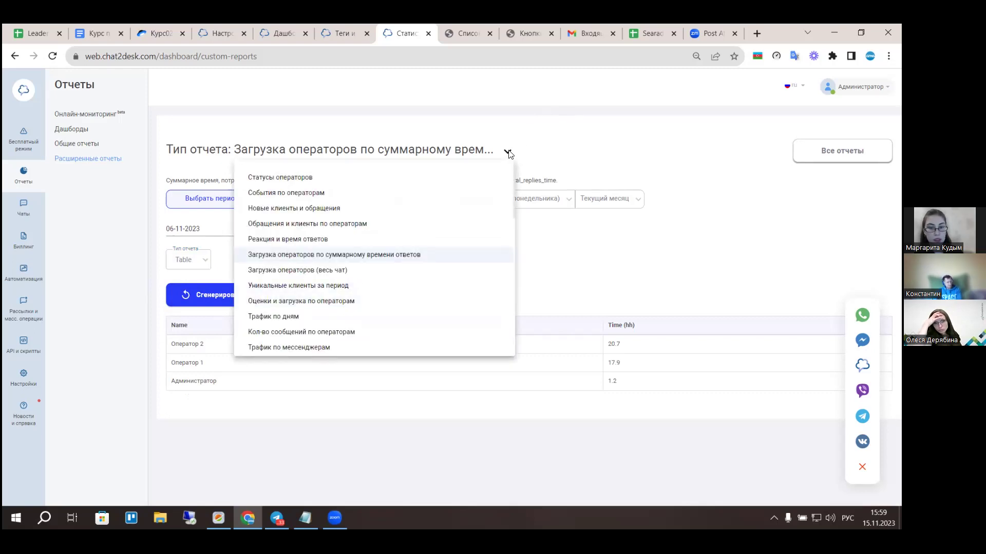
pyautogui.click(531, 150)
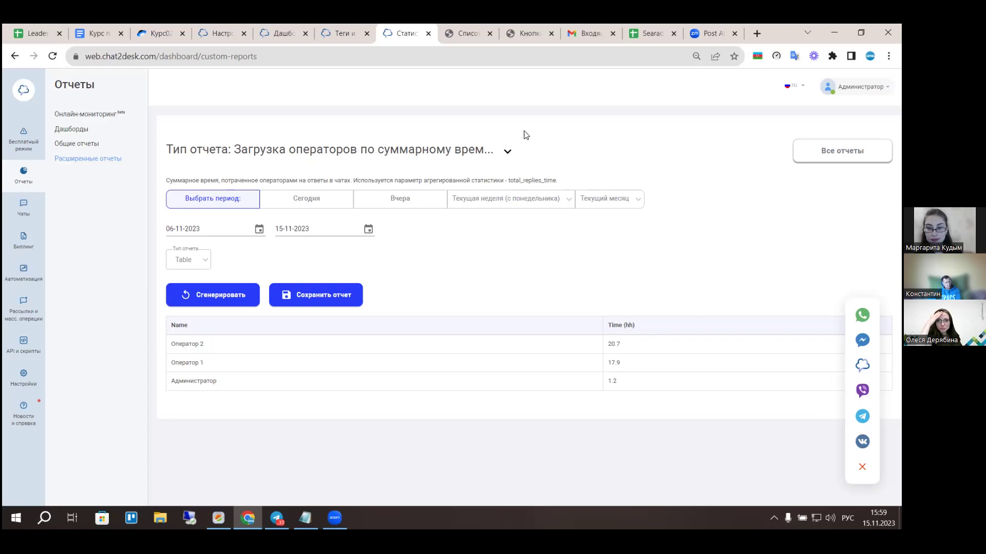
# Generate the "Уникальные клиенты за период" table for 06-11-2023 to 15-11-2023 and check which output formats it offers.
pyautogui.click(489, 150)
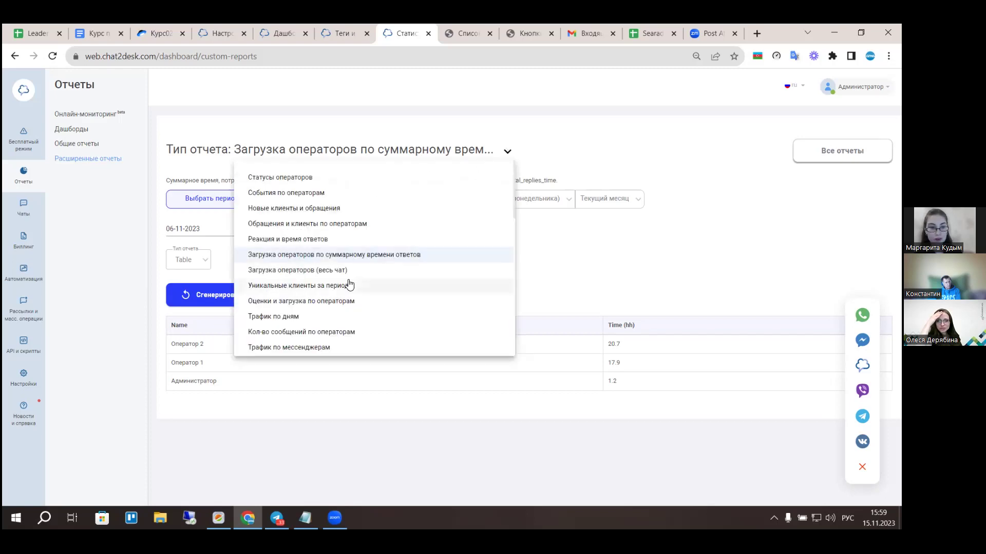
pyautogui.click(388, 288)
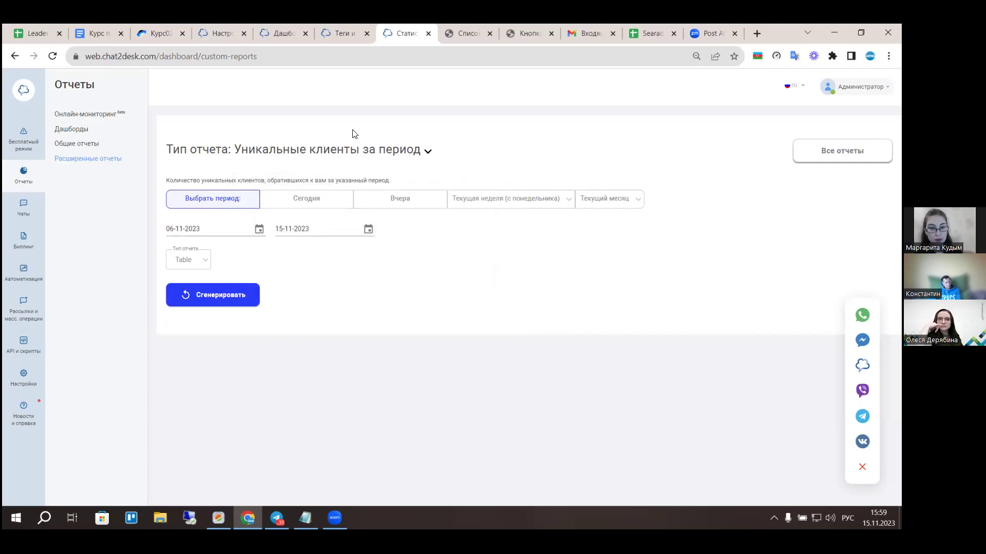
pyautogui.click(231, 295)
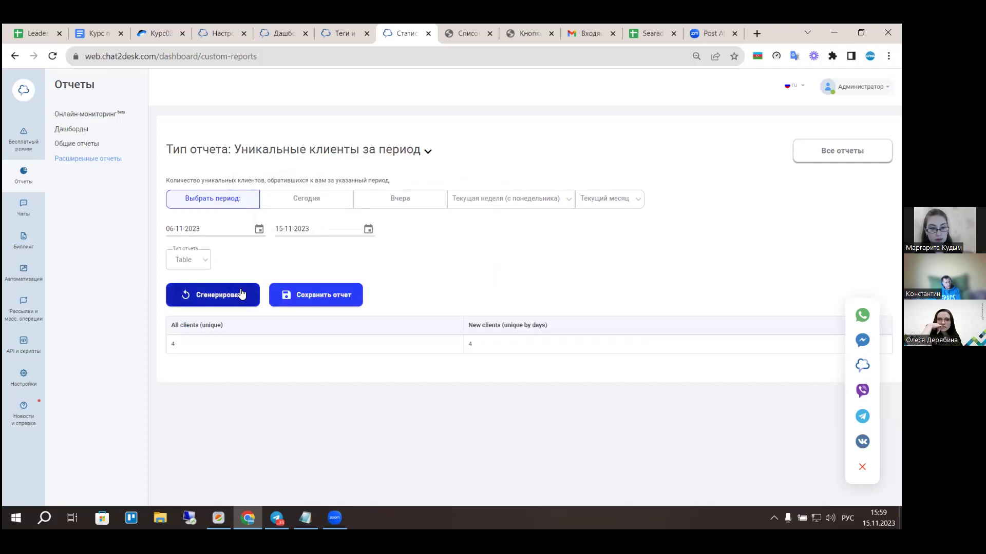
pyautogui.click(197, 266)
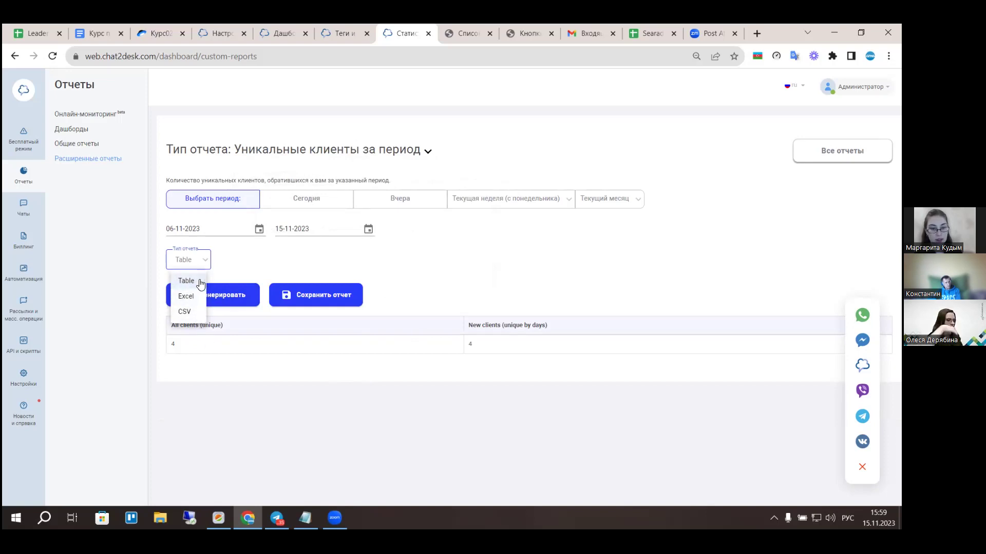
pyautogui.click(338, 252)
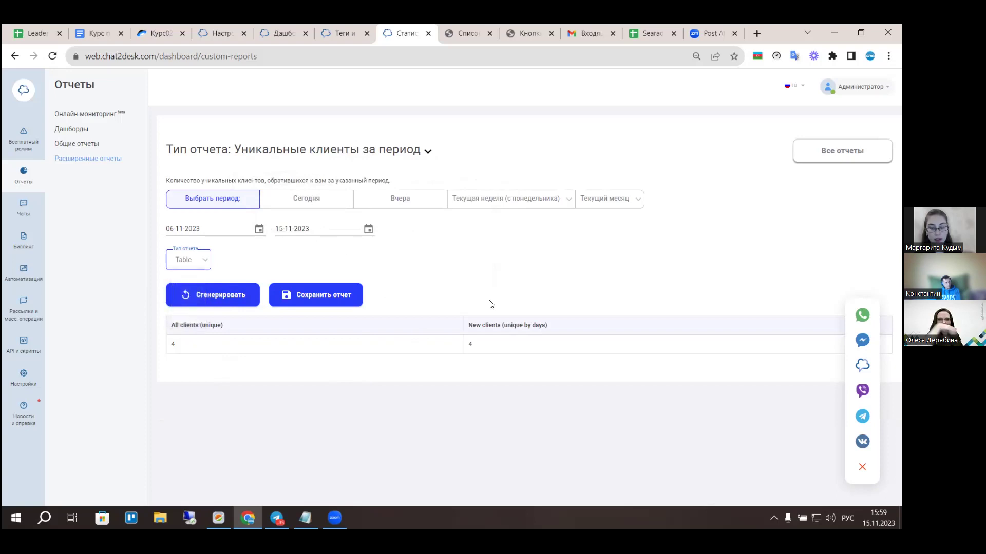
# Switch the report type to "Трафик по дням" and generate its table for 06-11-2023 to 15-11-2023.
pyautogui.click(420, 152)
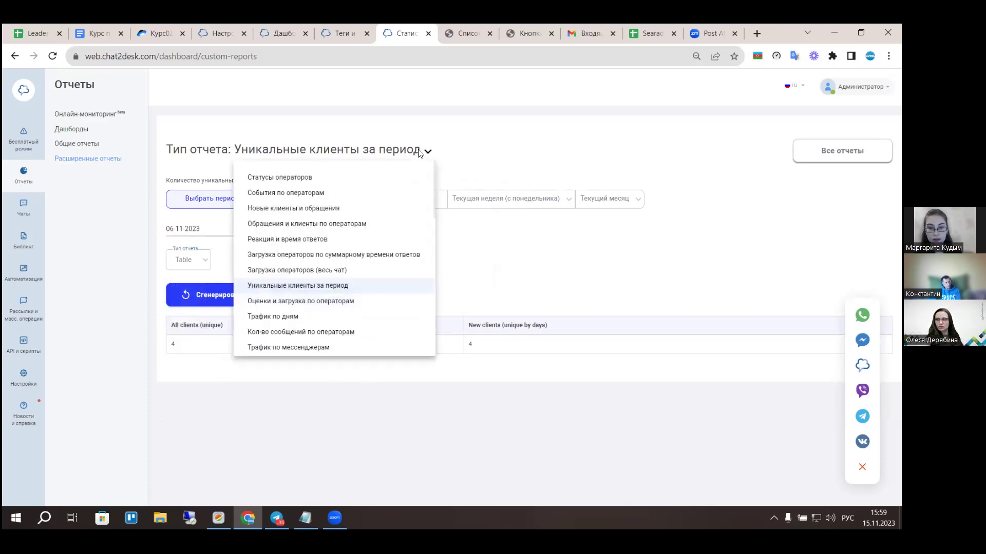
pyautogui.click(369, 317)
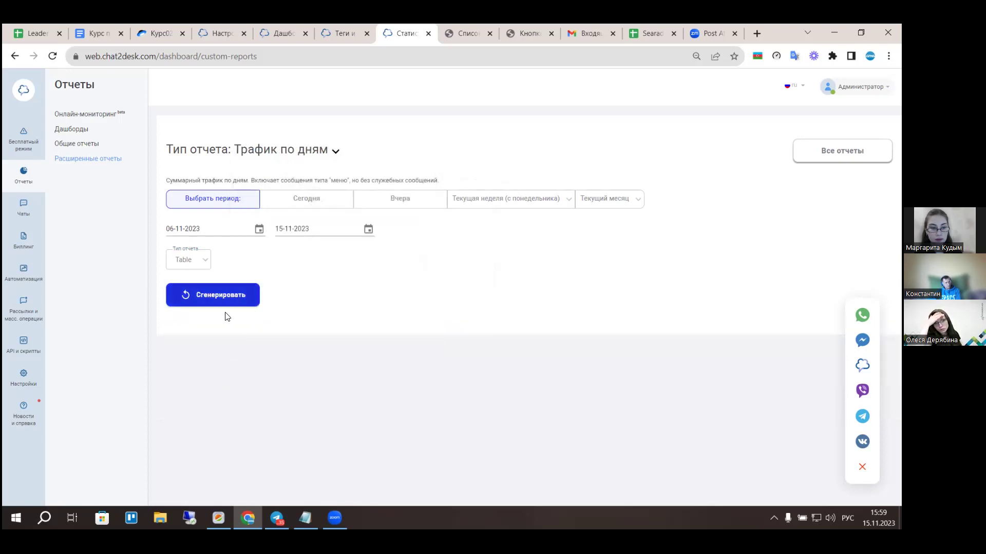
pyautogui.click(226, 300)
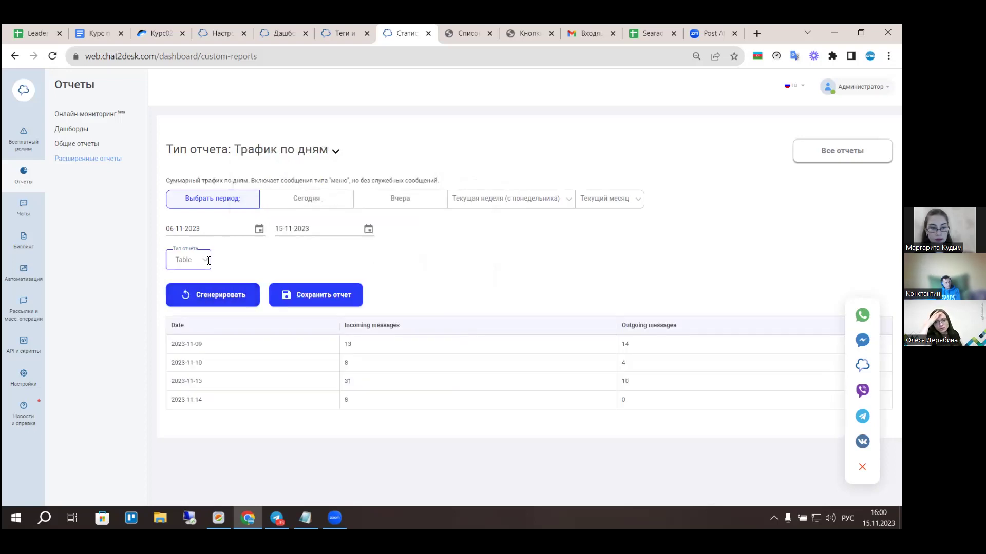
# Generate the "Трафик по дням" report in BarChart format and view the daily incoming and outgoing messages.
pyautogui.click(206, 262)
pyautogui.click(199, 262)
pyautogui.click(198, 264)
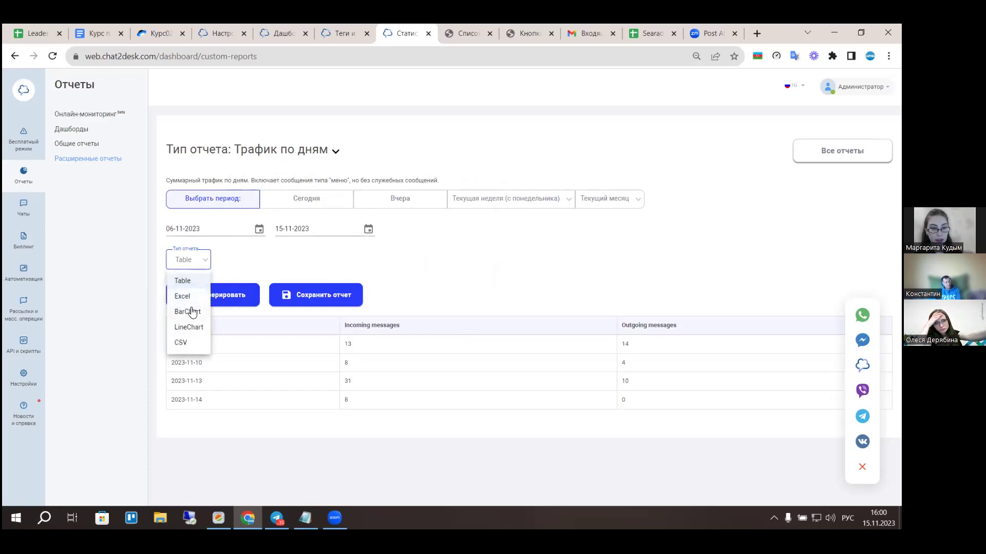
pyautogui.click(189, 310)
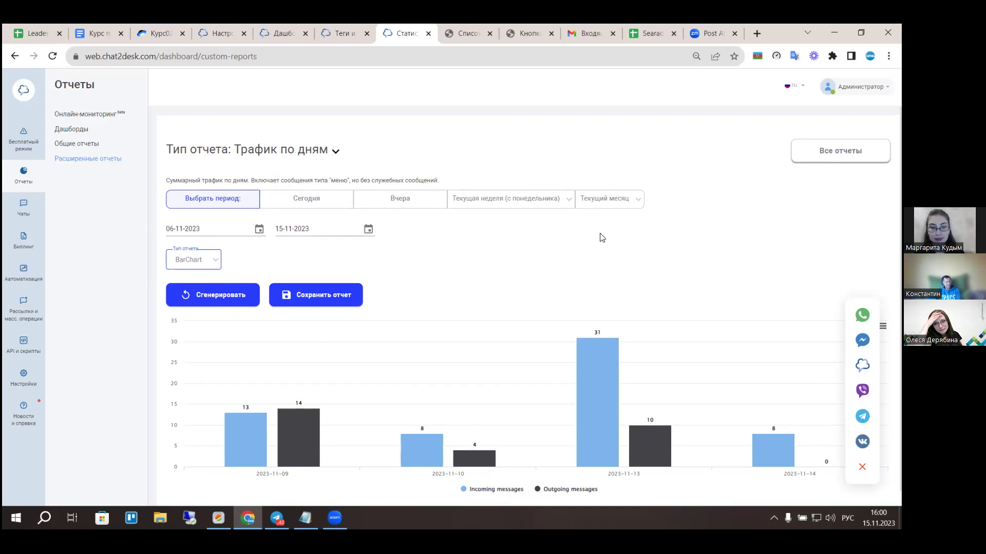
pyautogui.scroll(-1, 622, 236)
pyautogui.scroll(1, 626, 230)
# Generate the "Кол-во сообщений по операторам" bar chart for 06-11-2023 to 15-11-2023 and view it.
pyautogui.click(327, 154)
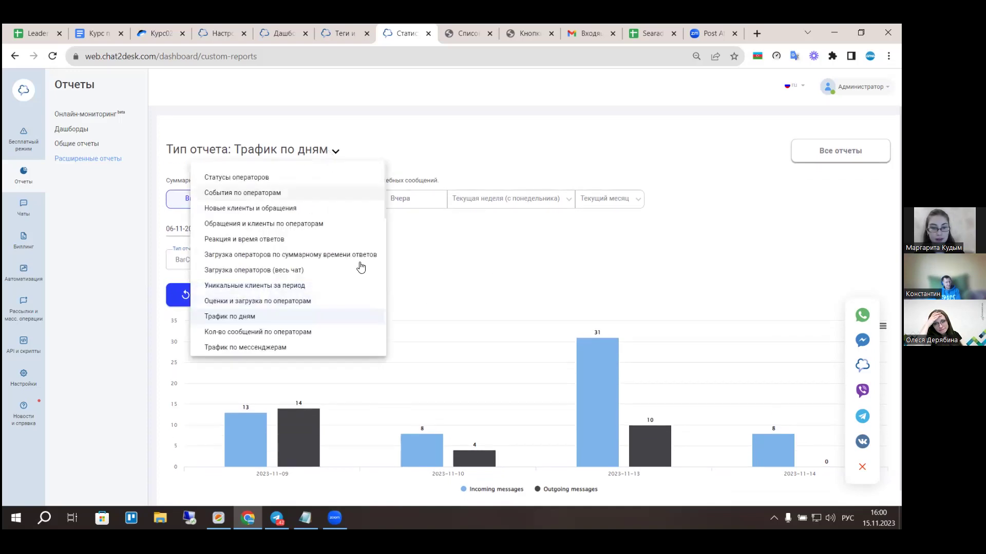
pyautogui.click(343, 332)
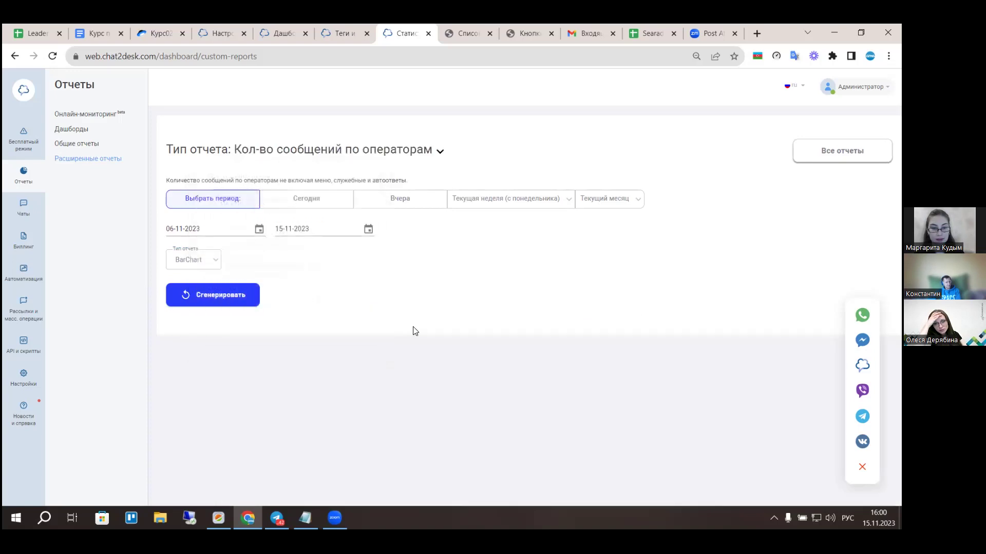
pyautogui.click(184, 294)
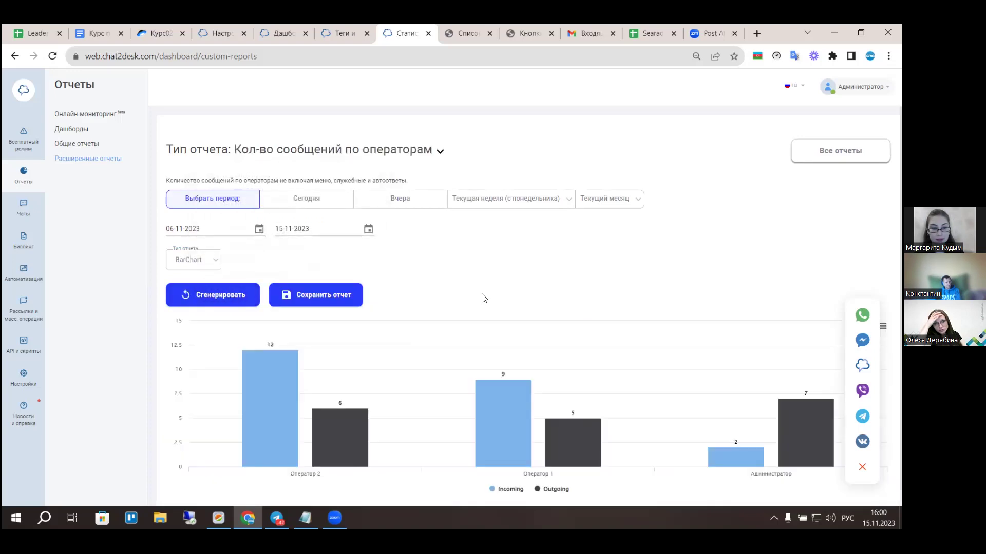
pyautogui.scroll(-1, 485, 293)
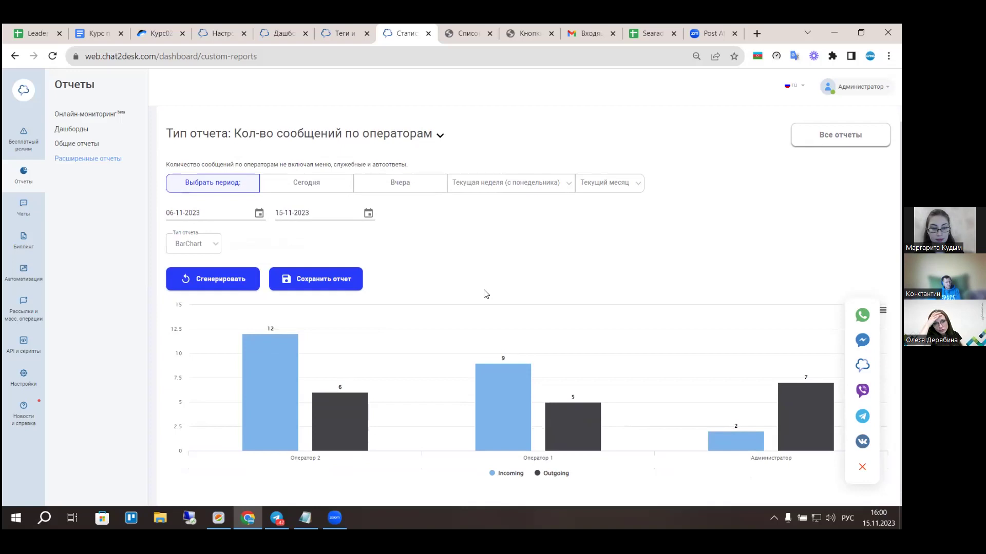
pyautogui.scroll(1, 486, 293)
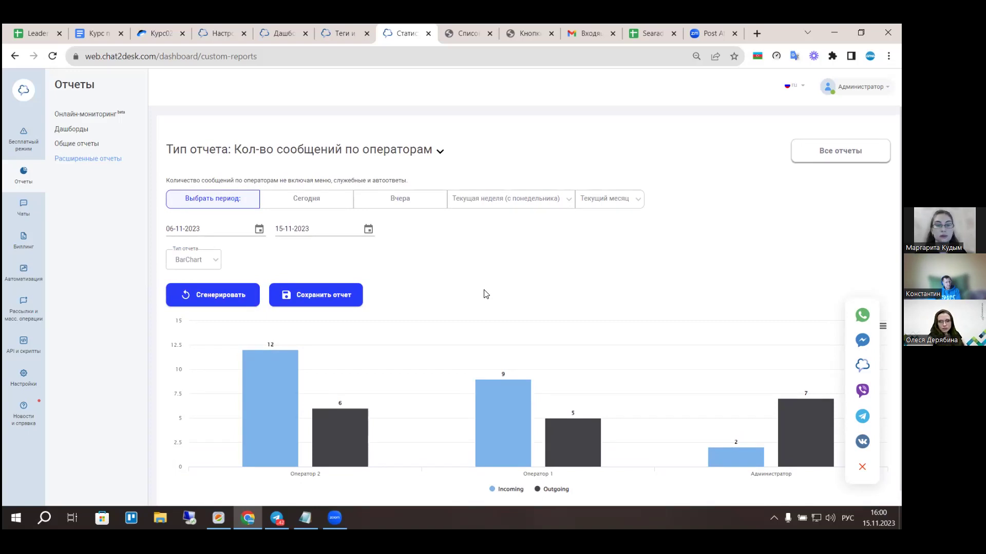
# Set the custom period of the "Кол-во сообщений по операторам" report to 01-11-2023 through 30-11-2023.
pyautogui.click(259, 230)
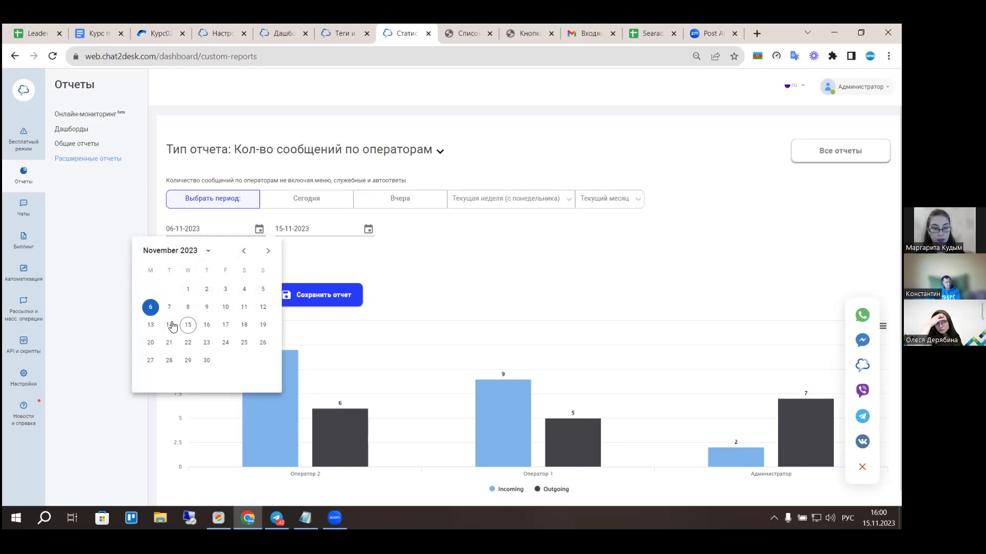
pyautogui.click(188, 290)
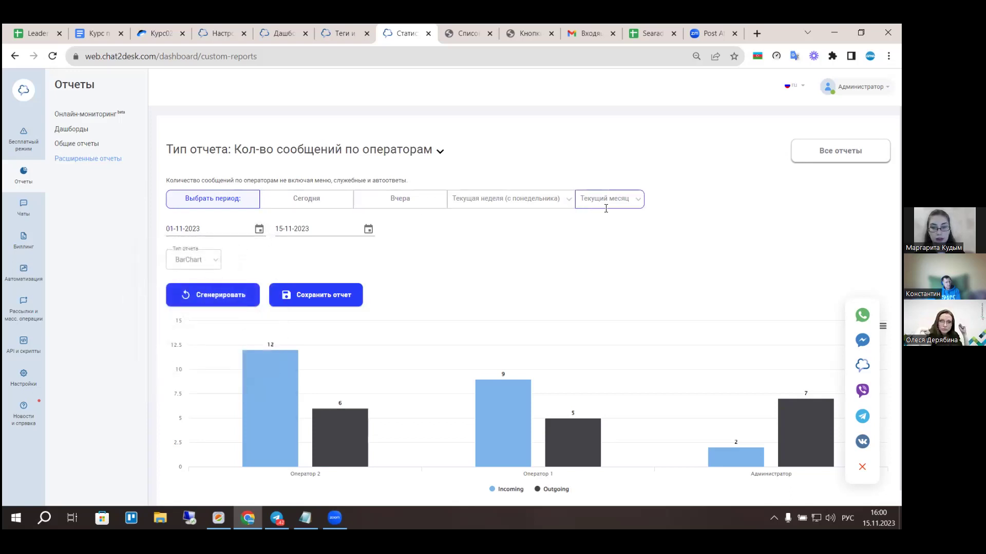
pyautogui.click(259, 230)
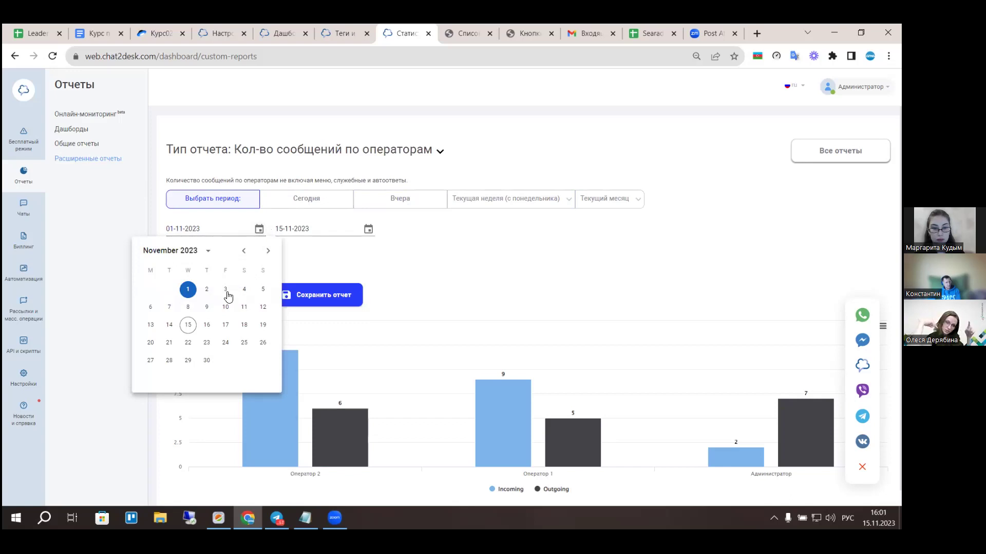
pyautogui.click(409, 260)
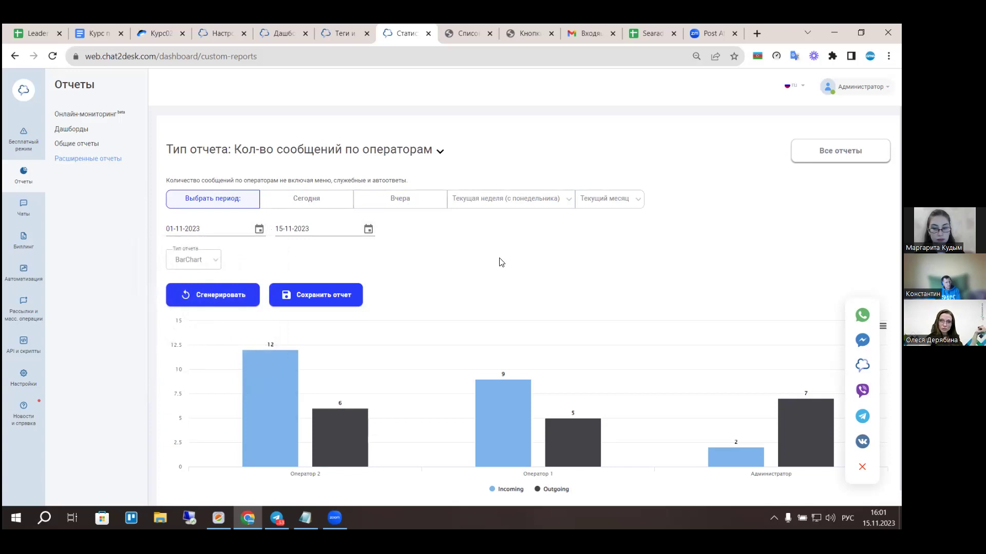
pyautogui.click(260, 229)
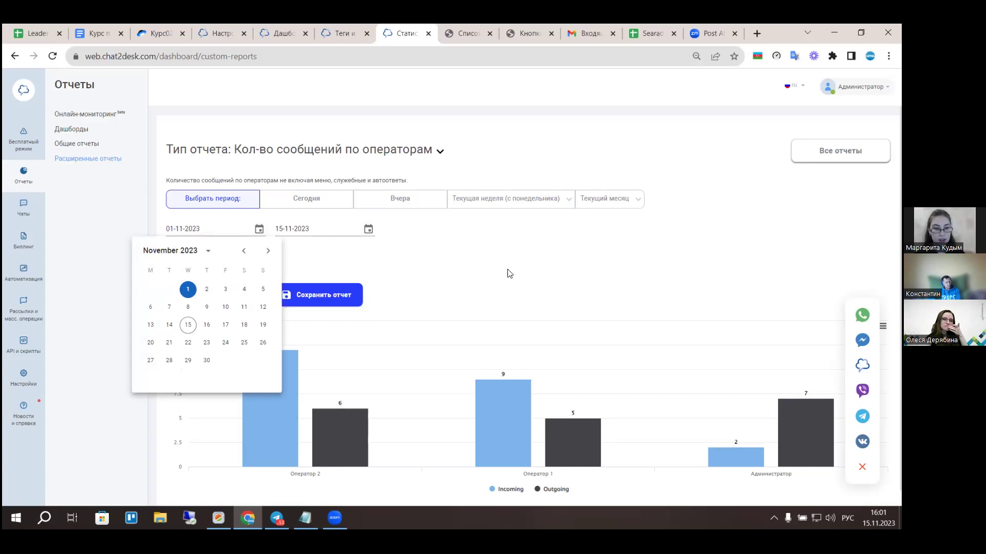
pyautogui.click(371, 244)
pyautogui.click(369, 229)
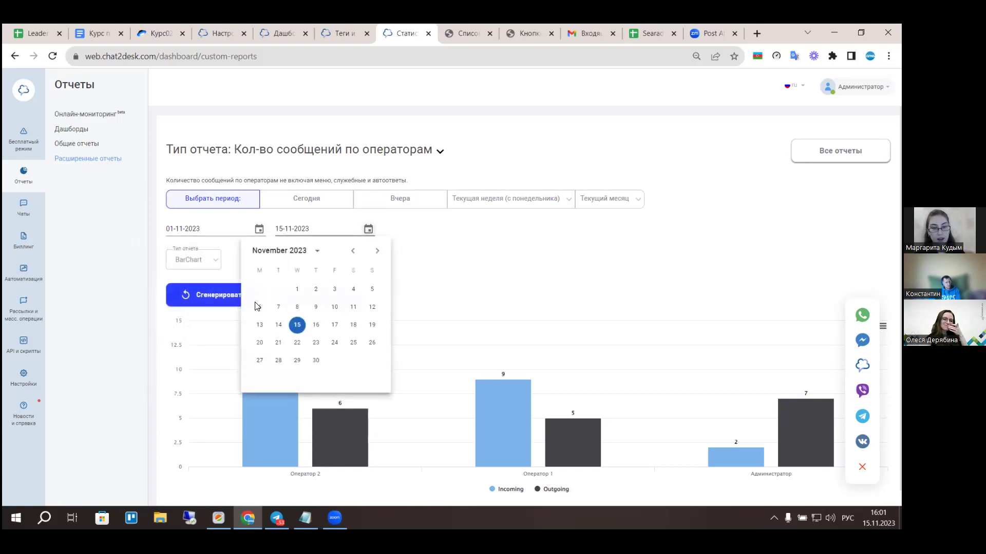
pyautogui.click(319, 360)
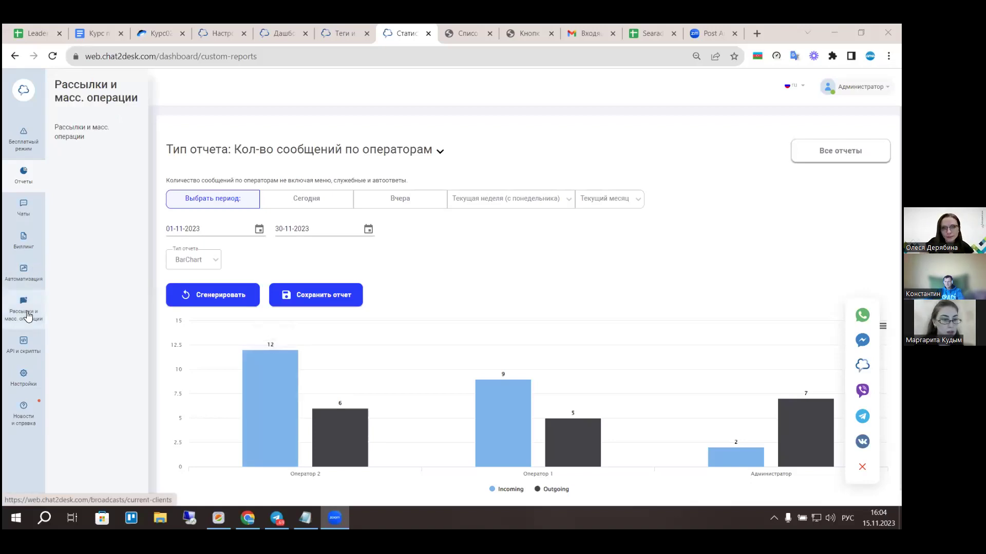
# In the mailings and mass operations section, enable the "Теги" filter and apply the client tags "LO Plus" and "new".
pyautogui.click(28, 314)
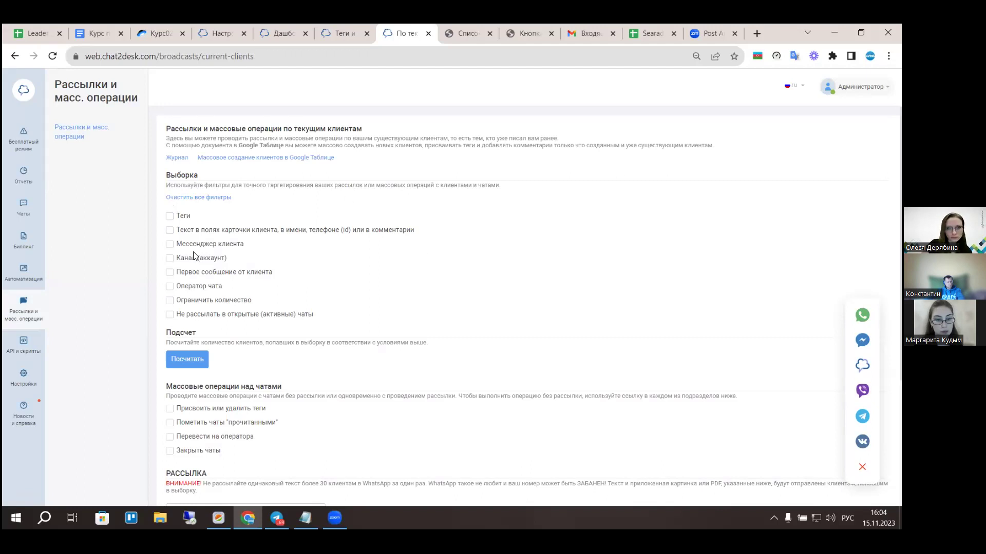
pyautogui.click(170, 217)
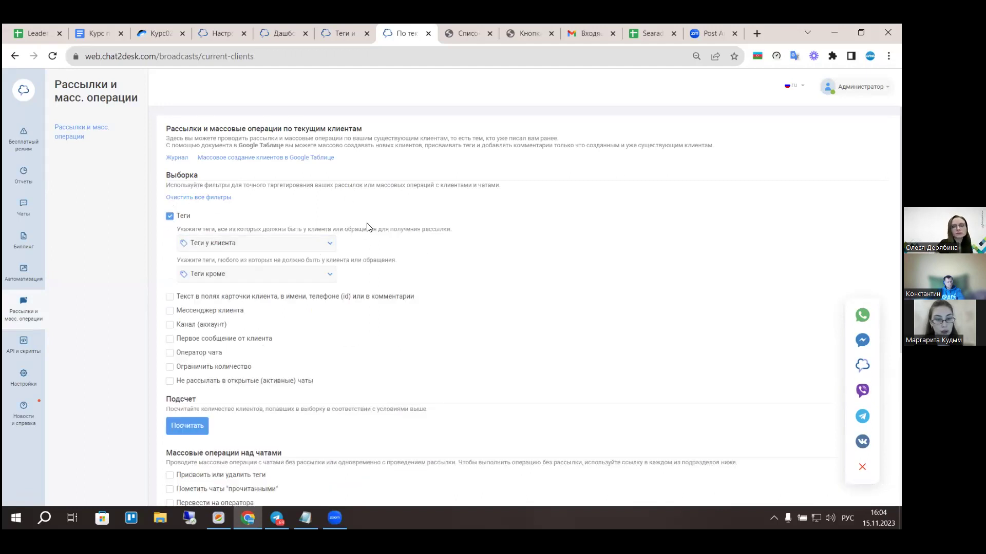
pyautogui.scroll(-1, 257, 247)
pyautogui.click(257, 192)
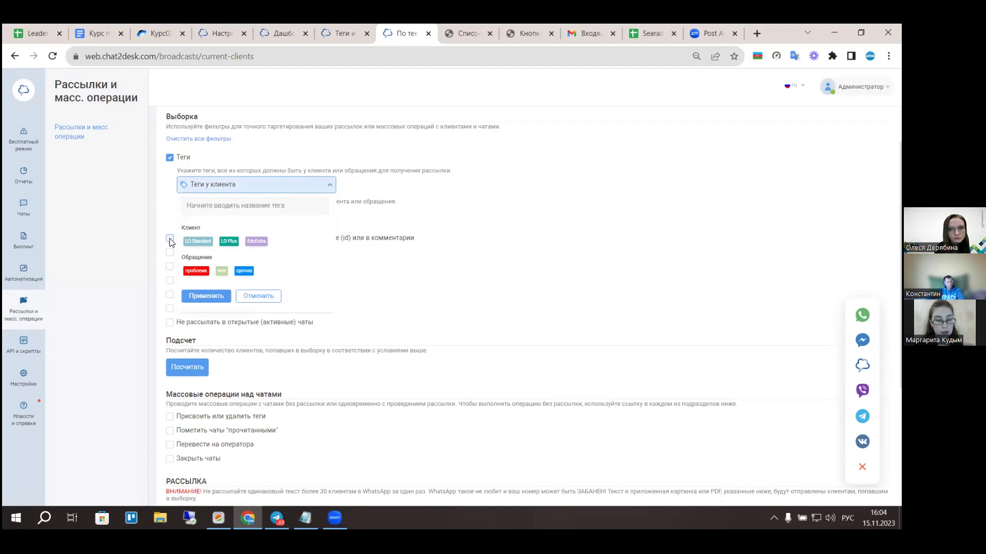
pyautogui.click(229, 242)
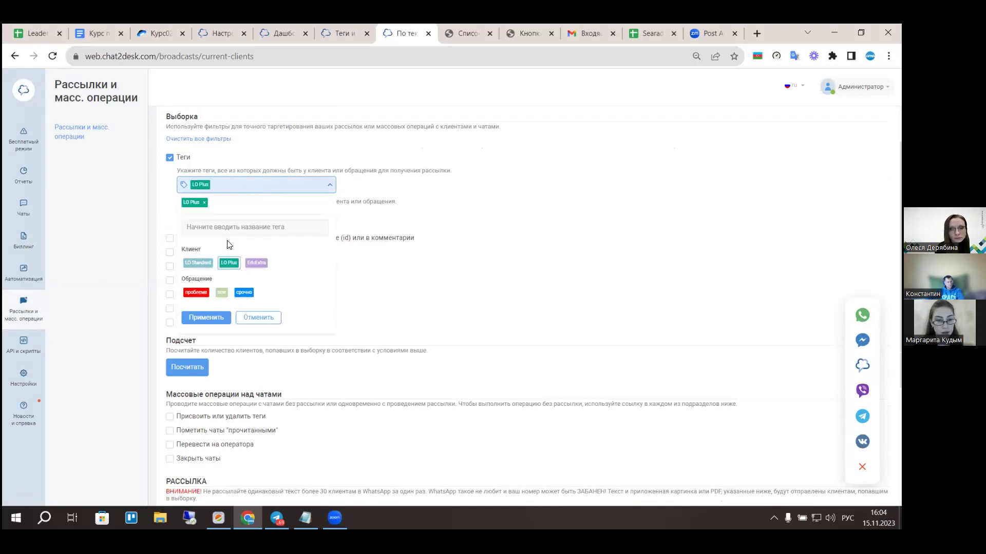
pyautogui.click(221, 292)
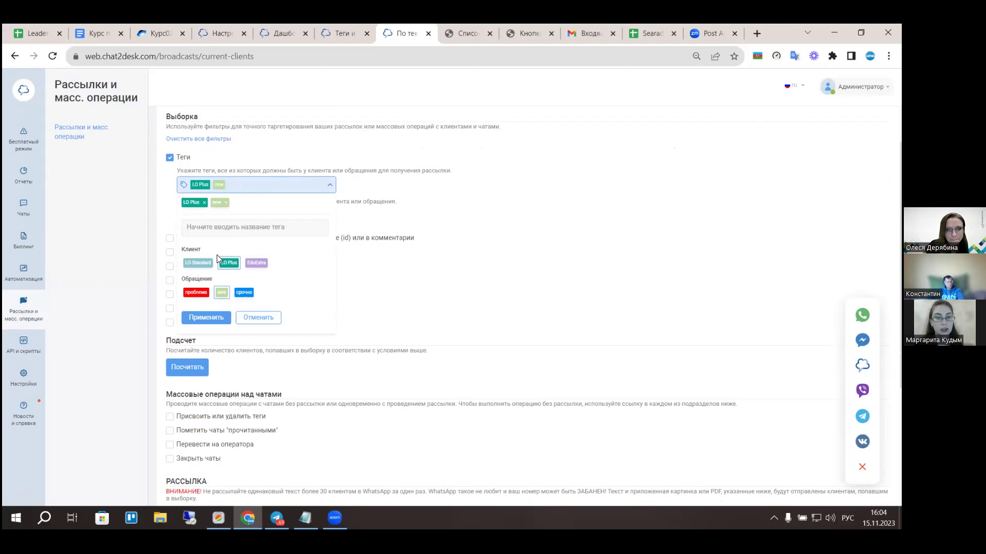
pyautogui.click(208, 318)
# Count the clients matching the tag selection and review the filters, mass chat operations and mailing options.
pyautogui.scroll(-2, 419, 254)
pyautogui.click(187, 250)
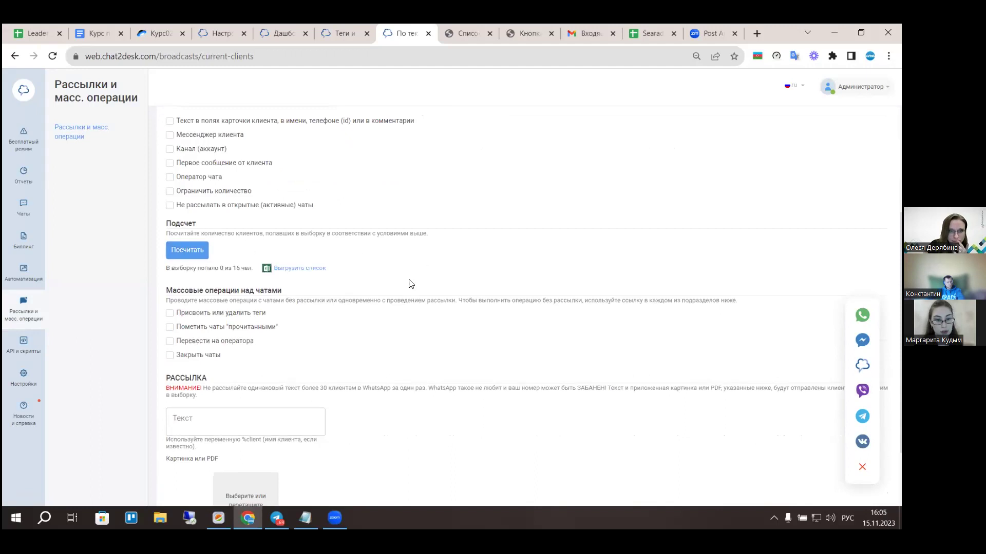
pyautogui.scroll(2, 238, 162)
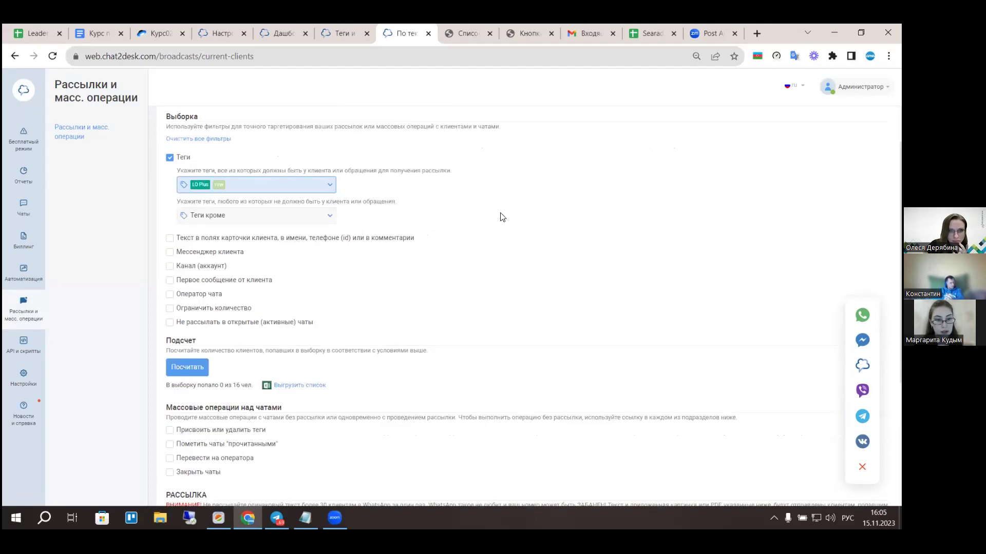
pyautogui.scroll(-4, 501, 214)
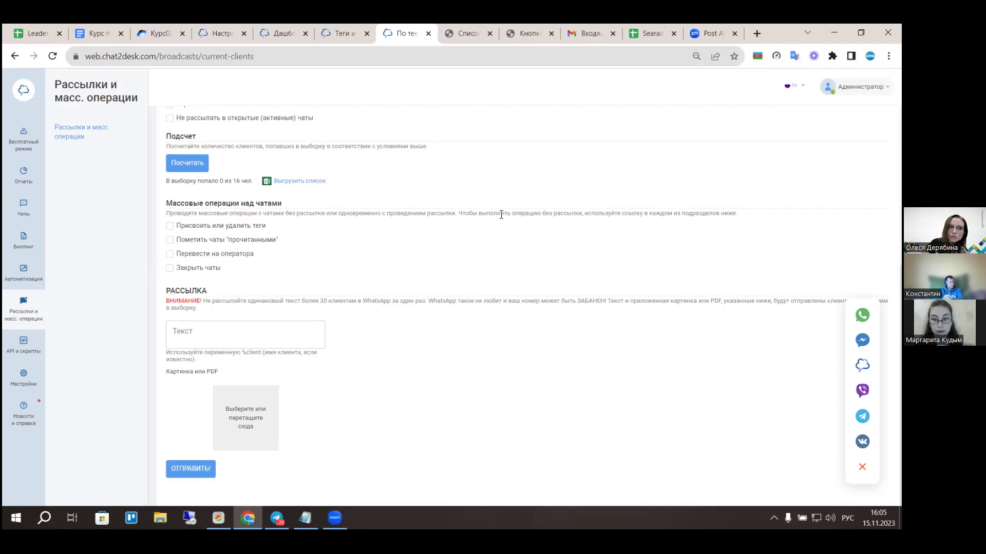
pyautogui.scroll(6, 349, 277)
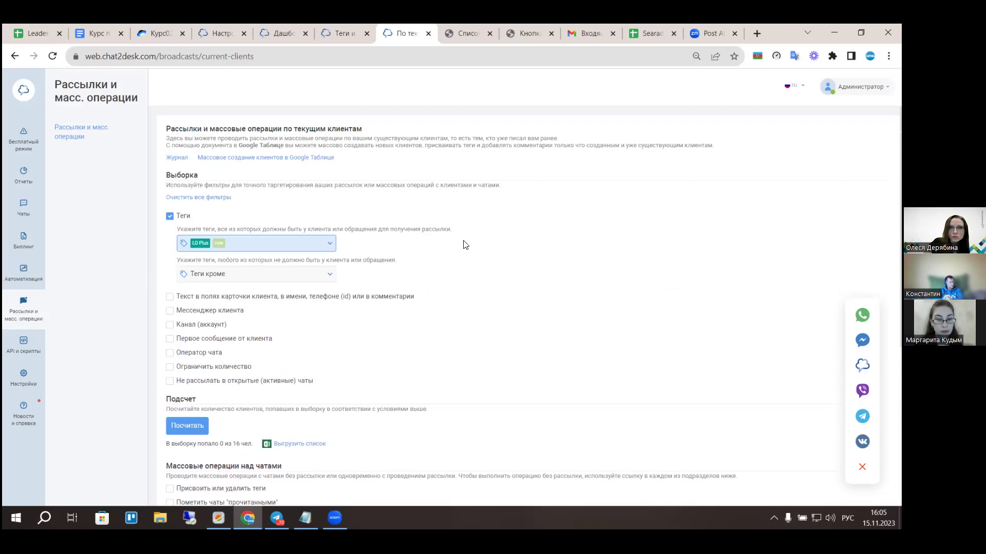
pyautogui.scroll(-2, 465, 245)
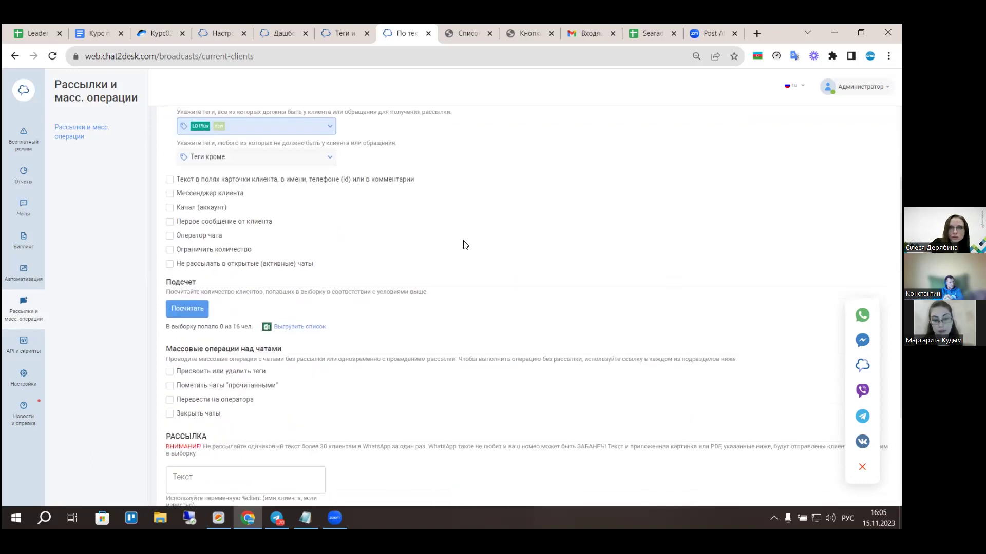
pyautogui.scroll(-3, 465, 245)
pyautogui.scroll(4, 466, 245)
pyautogui.scroll(-2, 466, 245)
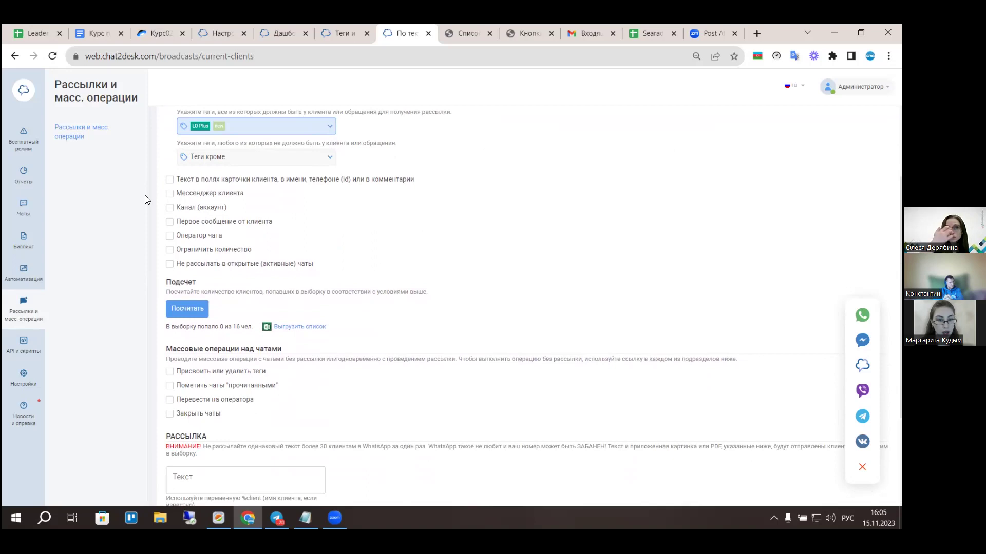
# Try the "Канал (аккаунт)" filter with its channel list and disable it again.
pyautogui.click(170, 208)
pyautogui.click(211, 226)
pyautogui.click(210, 225)
pyautogui.click(210, 225)
pyautogui.click(210, 225)
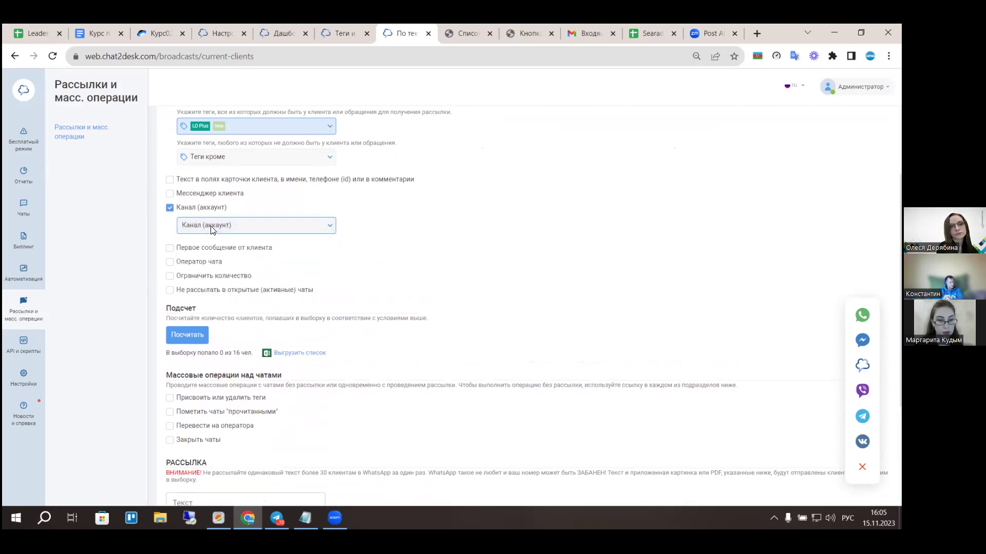
pyautogui.click(170, 208)
# Try the "Оператор чата" filter, view its list of operators and disable it again.
pyautogui.click(169, 236)
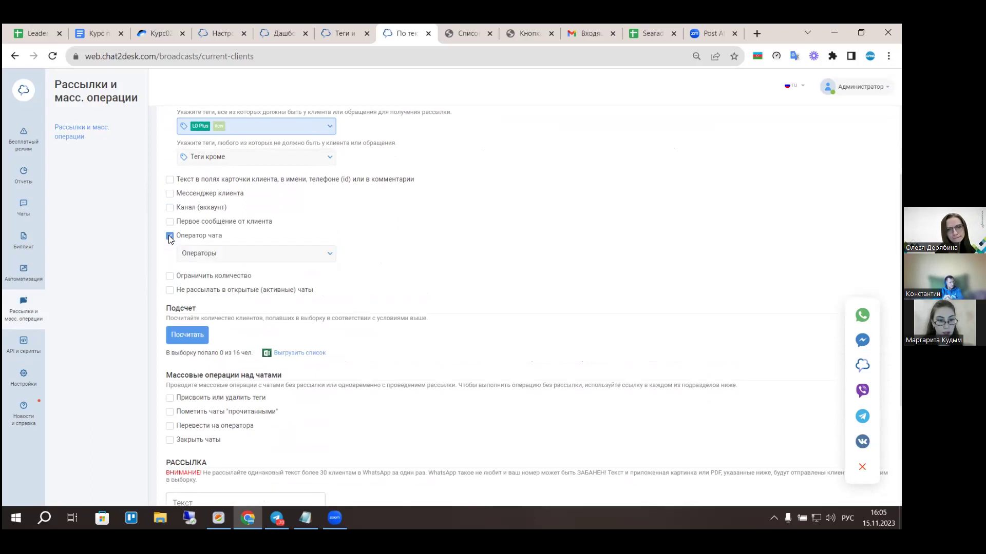
pyautogui.click(212, 250)
pyautogui.click(212, 251)
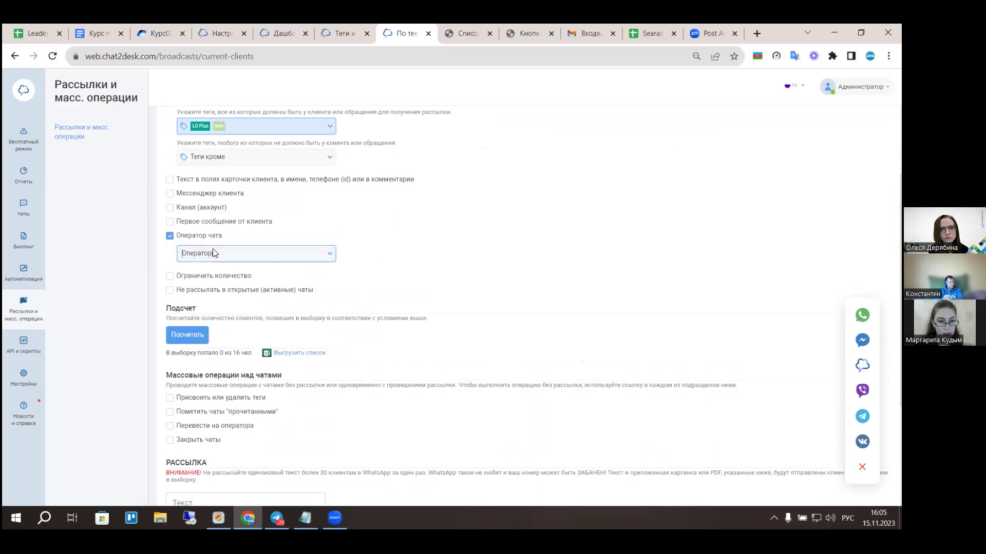
pyautogui.scroll(-1, 244, 242)
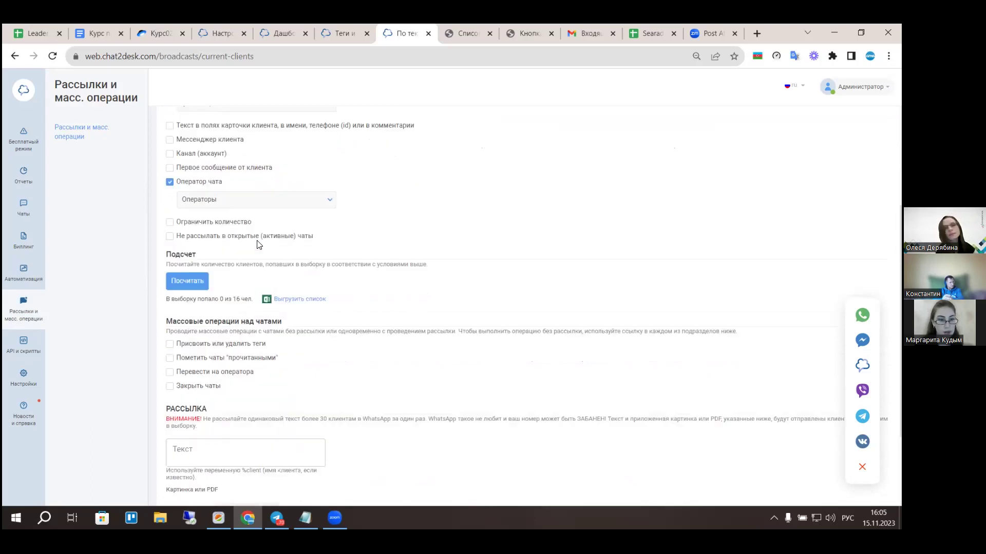
pyautogui.scroll(3, 221, 231)
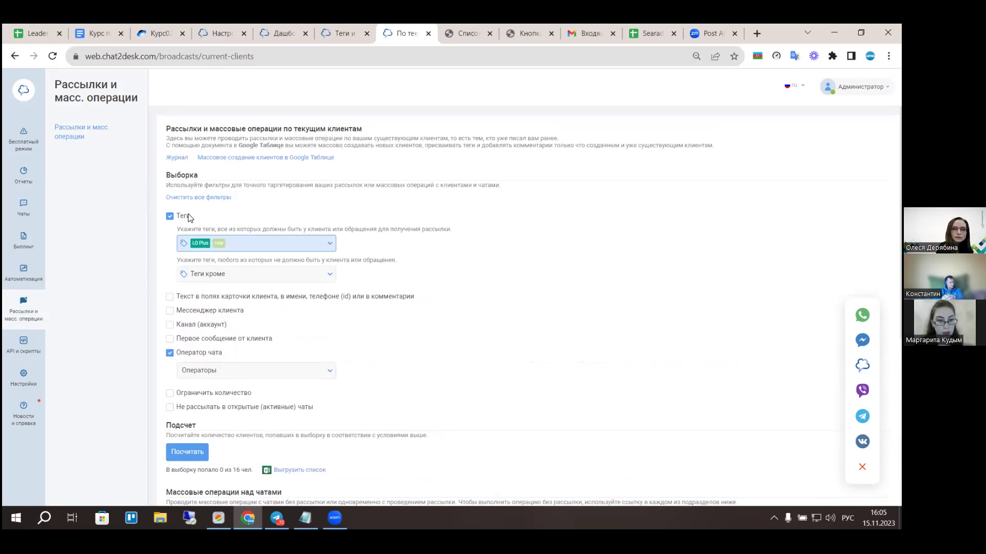
pyautogui.scroll(-3, 273, 253)
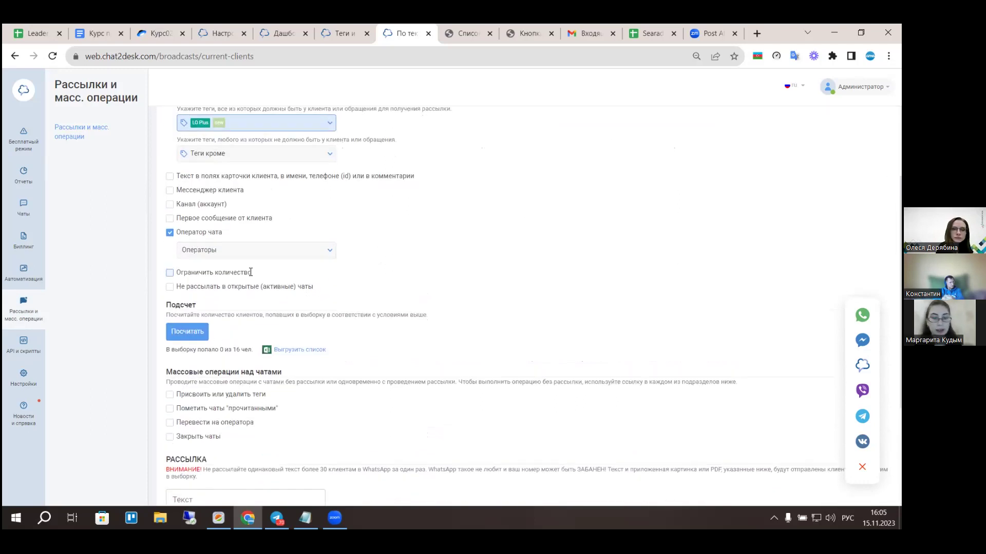
pyautogui.click(237, 200)
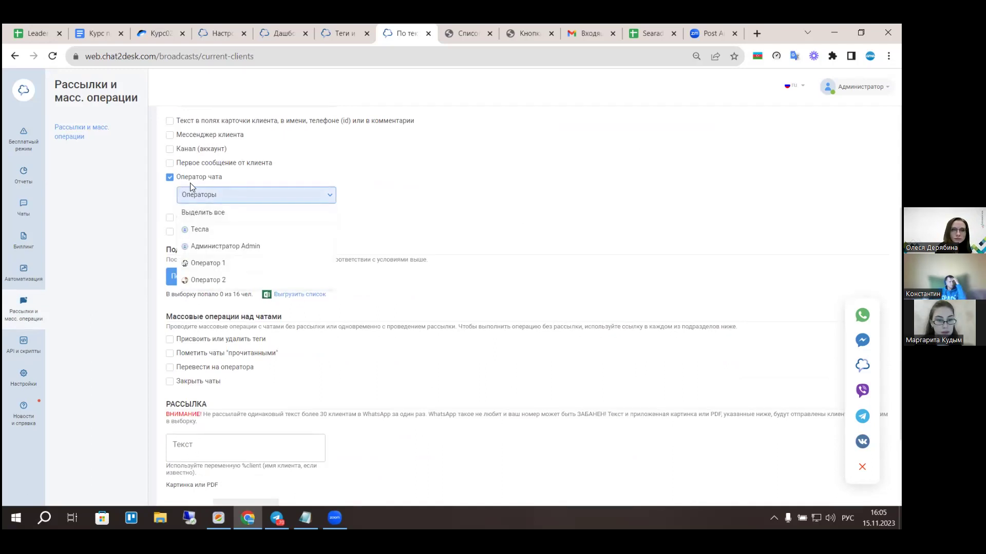
pyautogui.click(168, 178)
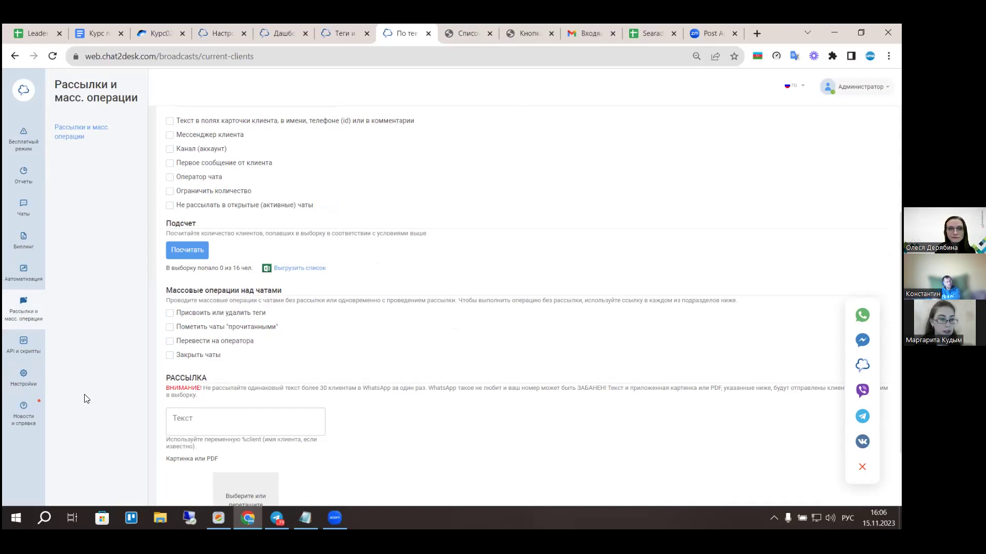
# Open the security and access rights settings and examine the permissions granted to supervisors and operators.
pyautogui.moveTo(31, 379)
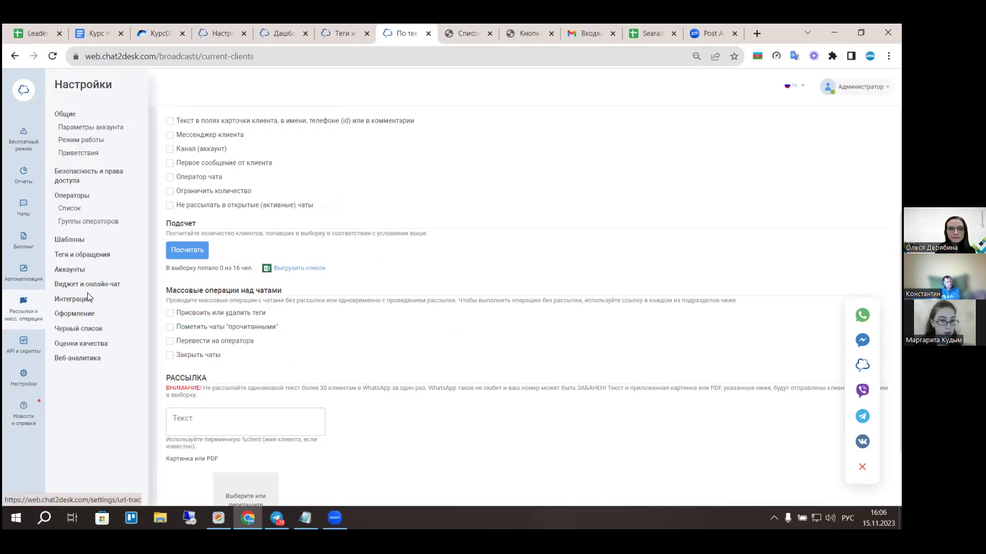
pyautogui.click(72, 176)
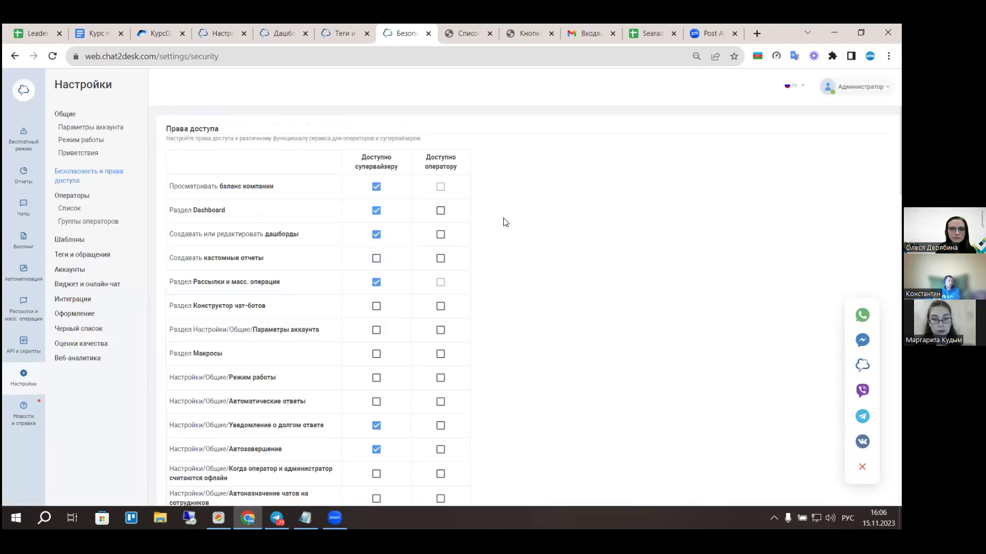
pyautogui.scroll(-4, 503, 221)
pyautogui.scroll(-4, 508, 220)
pyautogui.scroll(-8, 511, 219)
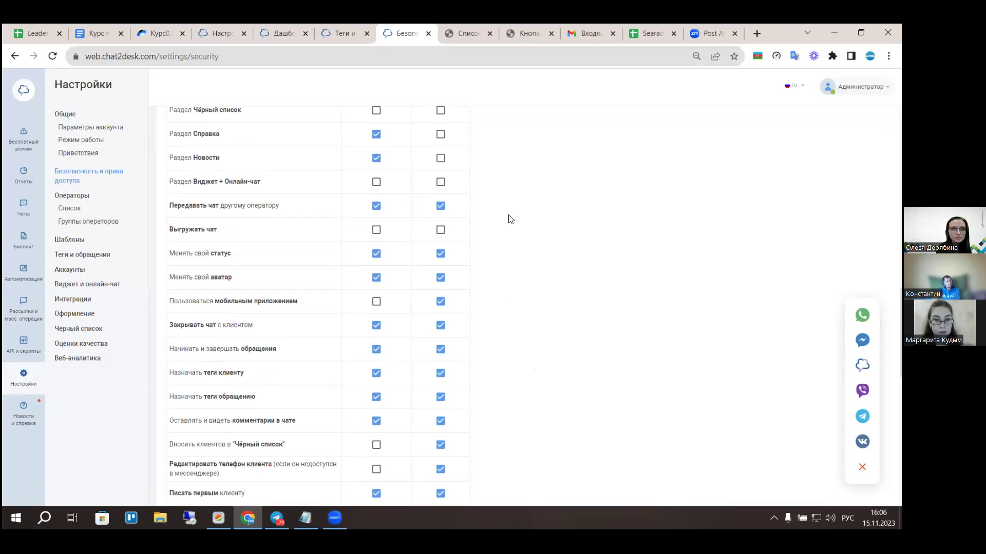
pyautogui.scroll(-1, 510, 220)
pyautogui.scroll(3, 510, 220)
pyautogui.scroll(5, 510, 220)
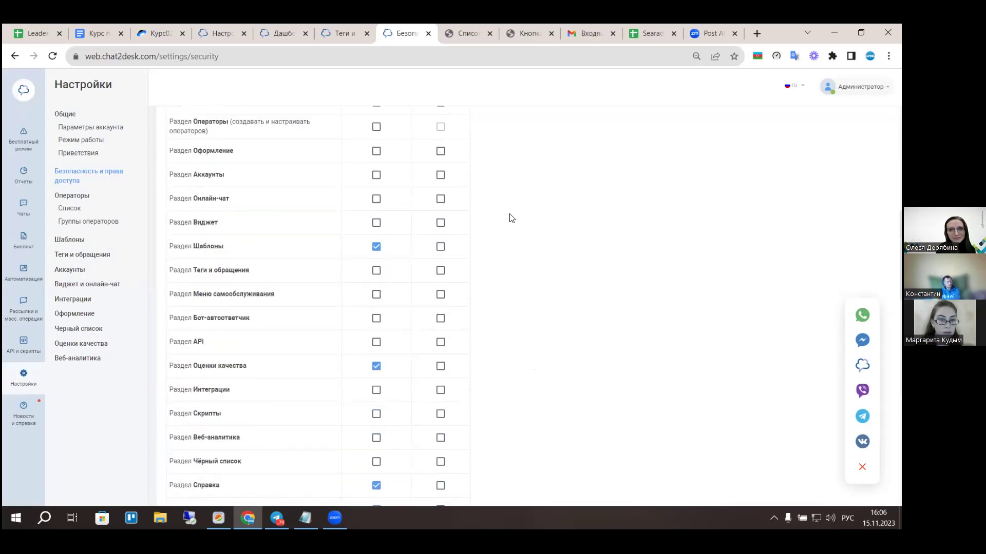
pyautogui.scroll(-1, 511, 218)
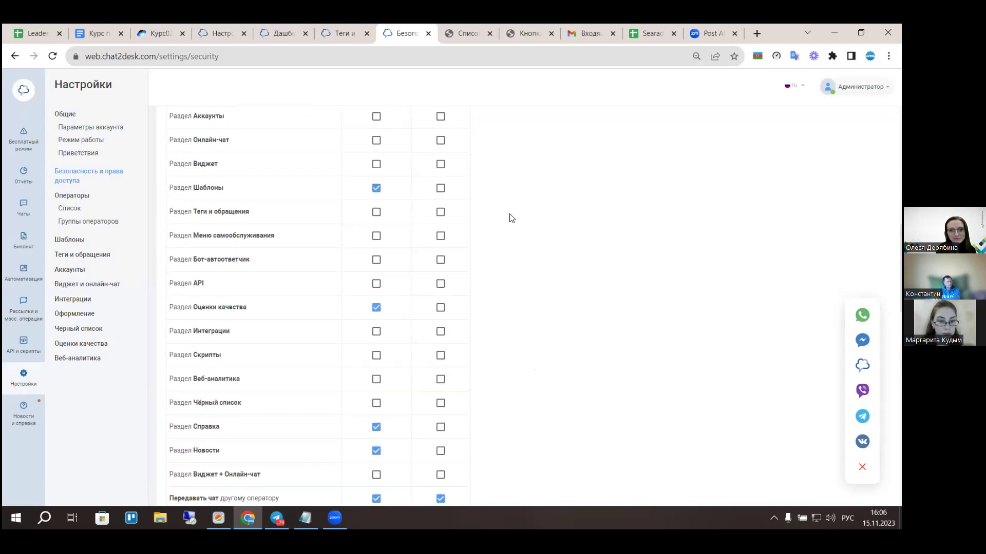
pyautogui.scroll(-2, 511, 219)
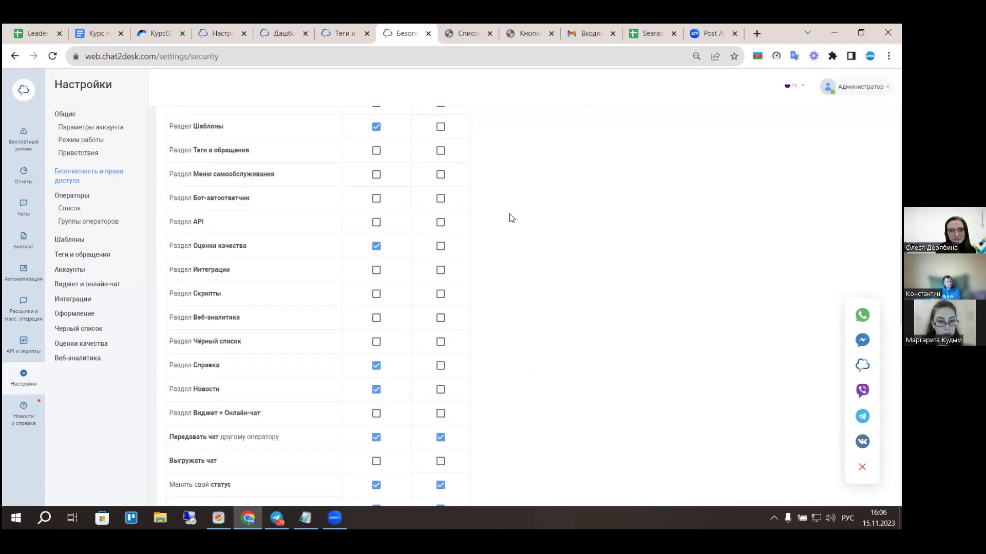
# Search the access rights page for "расс" to locate the mailings permission and check which roles have it.
pyautogui.hotkey('ctrl', 'f')
pyautogui.write('ра')
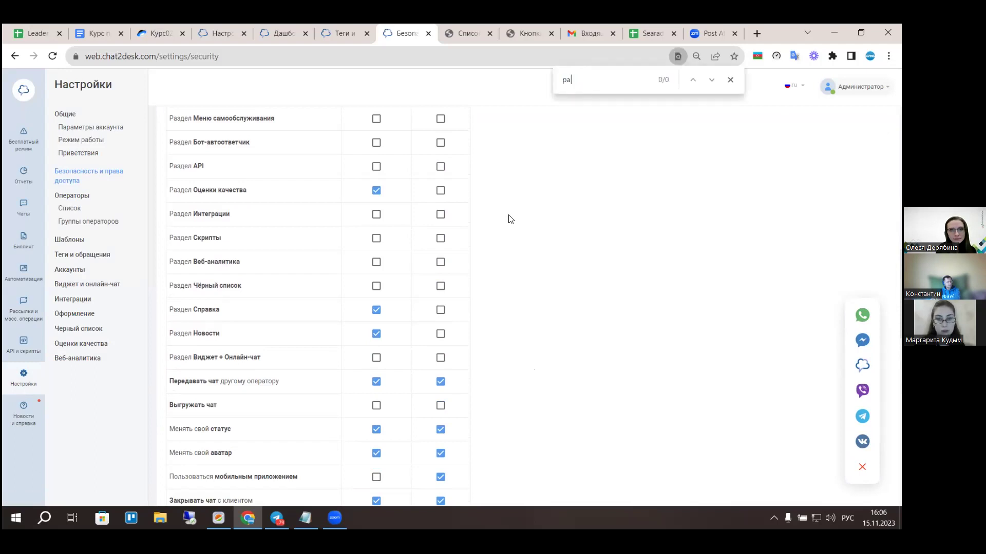
pyautogui.write('сс')
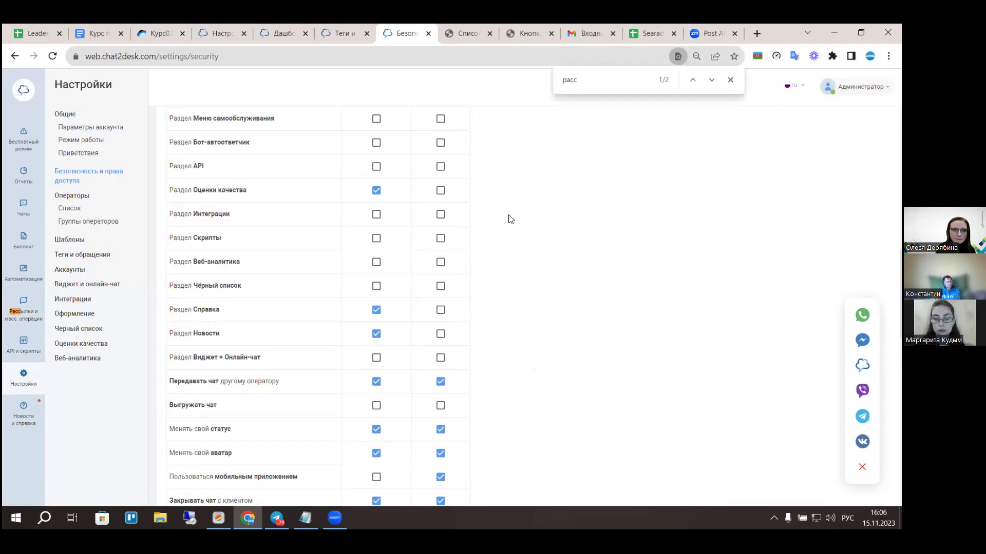
pyautogui.press('Return')
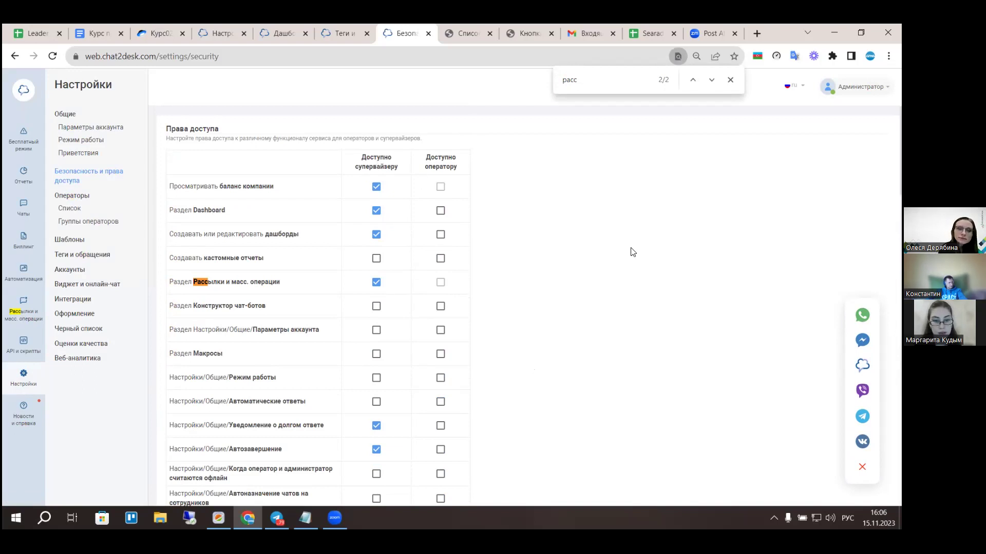
pyautogui.click(730, 80)
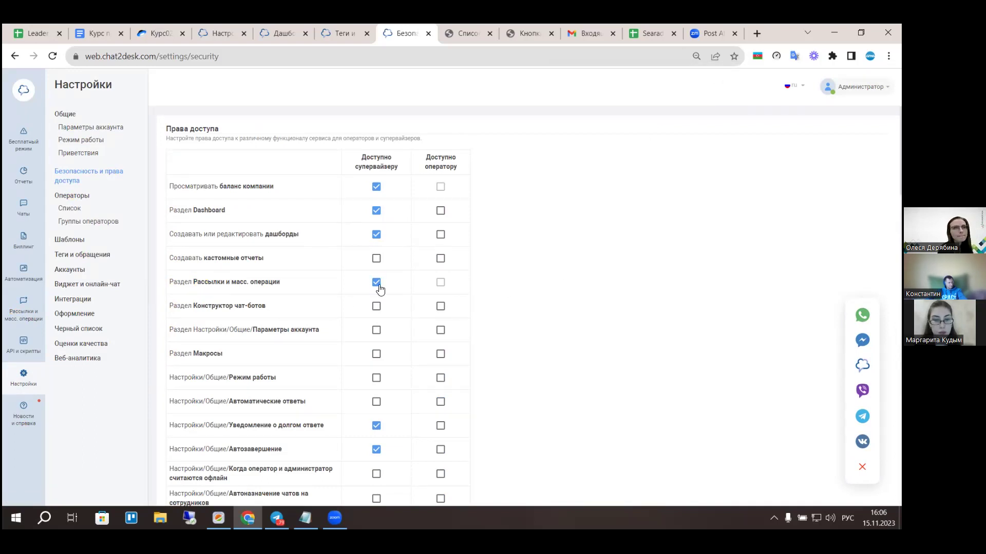
pyautogui.scroll(-1, 443, 289)
pyautogui.scroll(-6, 443, 289)
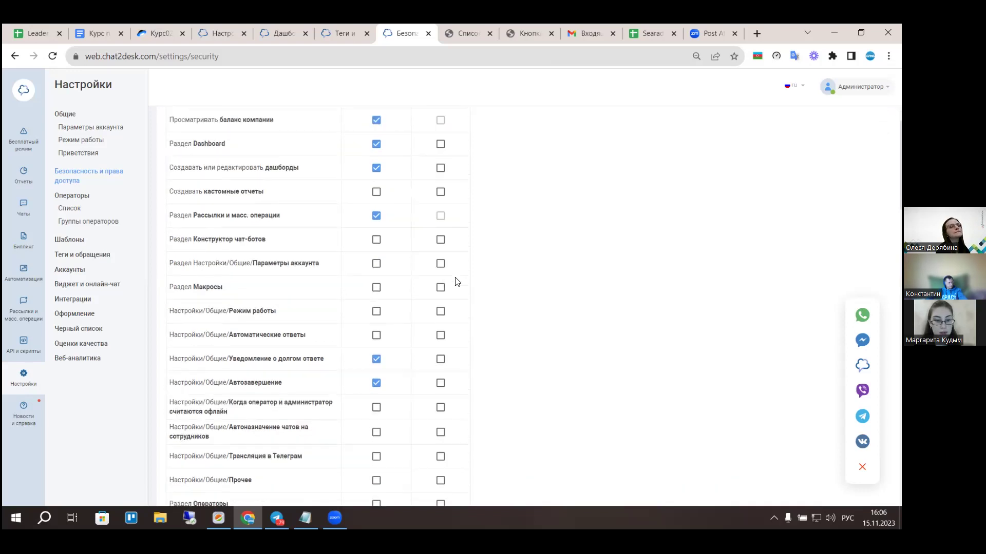
# In the mailings and mass operations section, filter clients by the tags "new" and "LO Standard" and count the selection.
pyautogui.moveTo(34, 315)
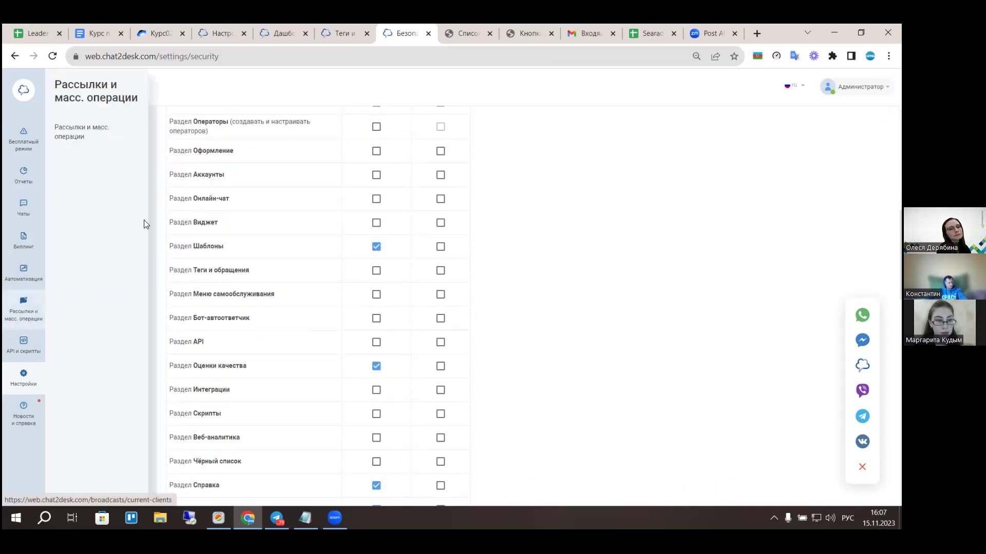
pyautogui.click(72, 134)
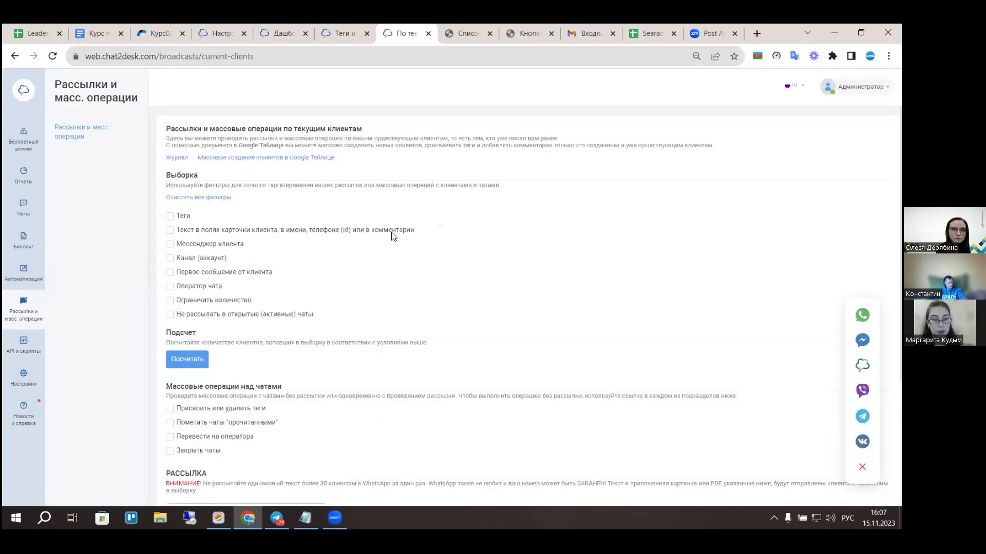
pyautogui.click(183, 217)
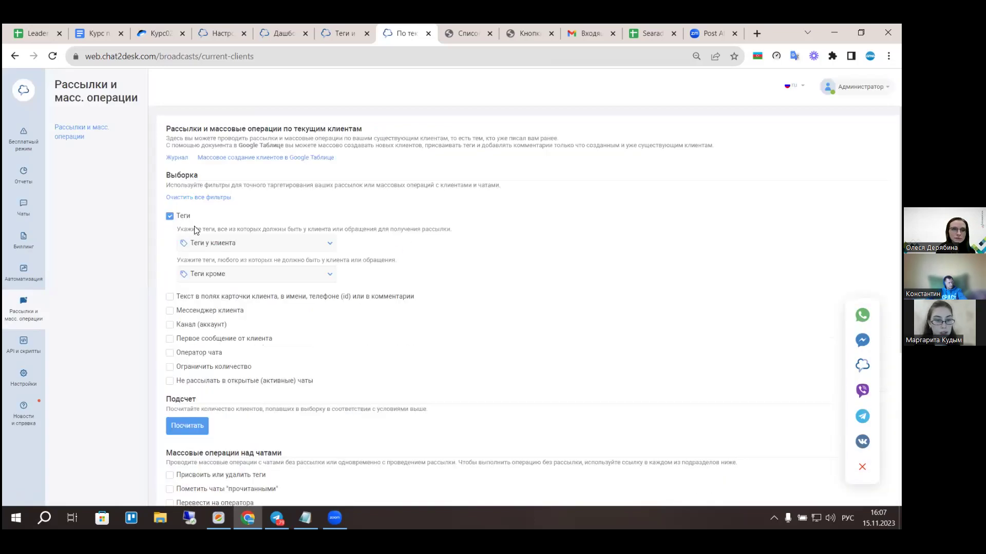
pyautogui.click(228, 251)
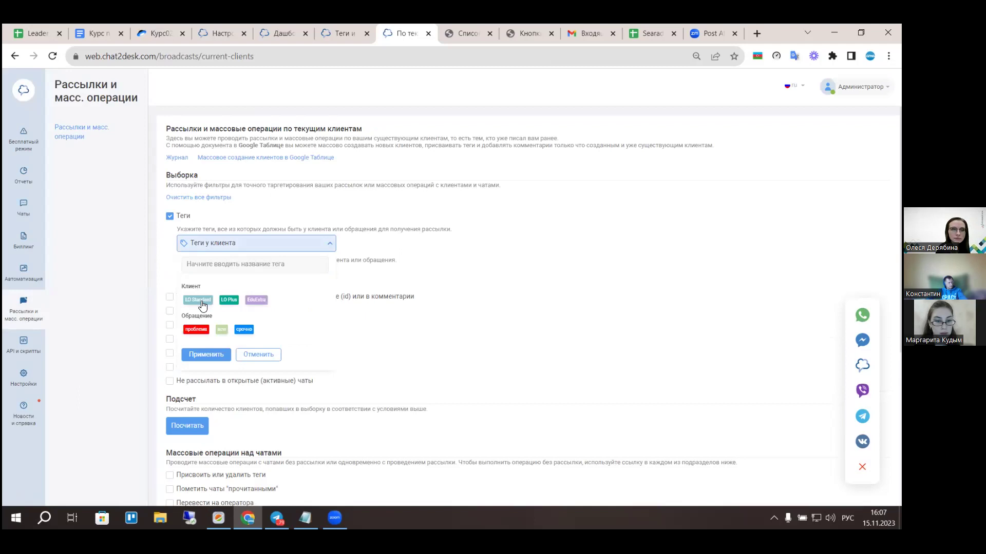
pyautogui.click(224, 330)
pyautogui.click(199, 322)
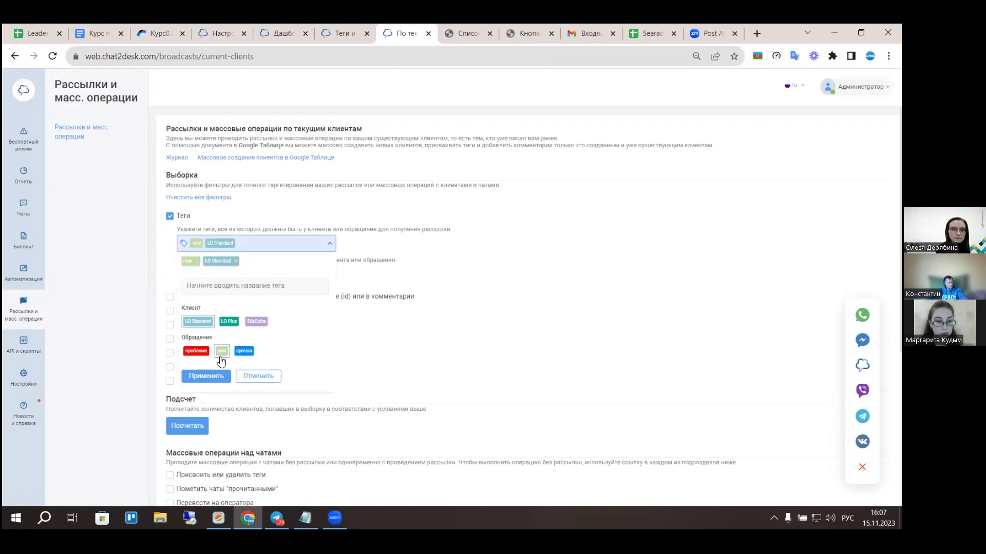
pyautogui.click(205, 376)
pyautogui.scroll(-2, 233, 236)
pyautogui.click(199, 309)
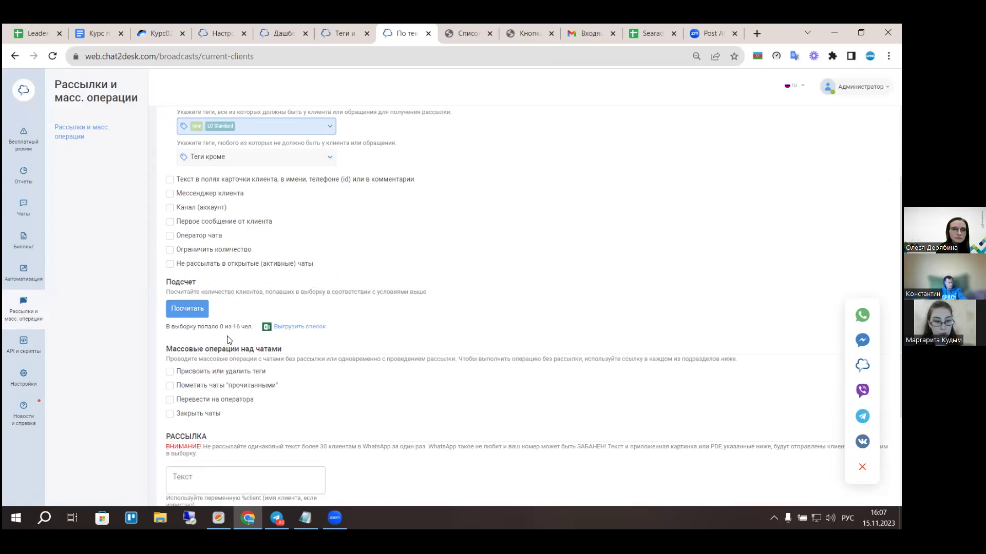
# Enter "Рассылка" as the mailing text, send the mailing to the selected clients and confirm its start.
pyautogui.scroll(-3, 344, 309)
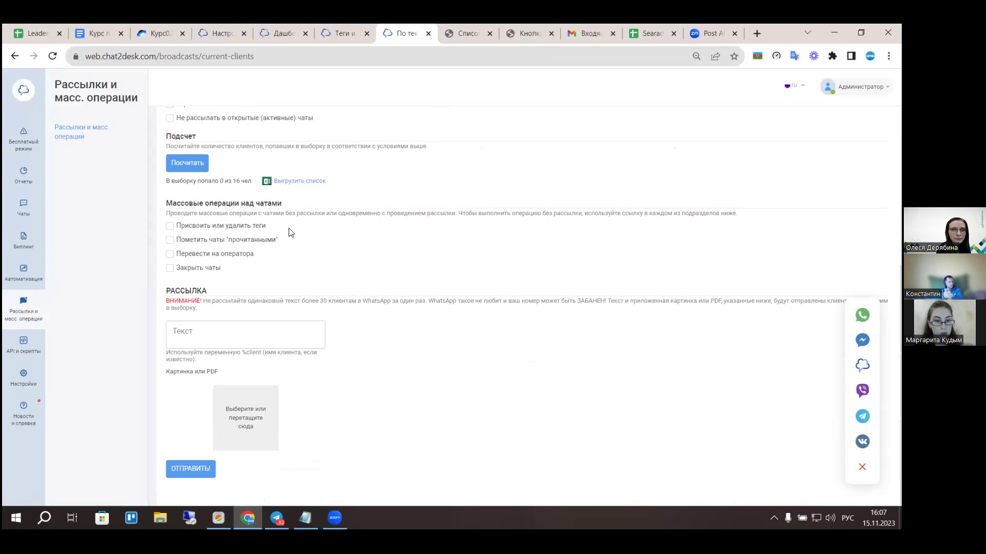
pyautogui.click(207, 329)
pyautogui.write('Рассылка')
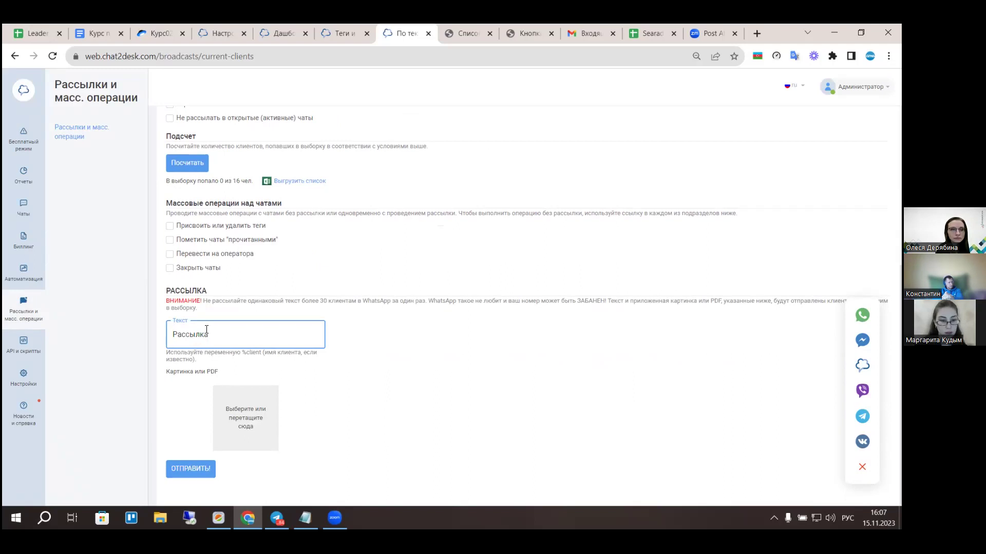
pyautogui.click(368, 385)
pyautogui.click(213, 471)
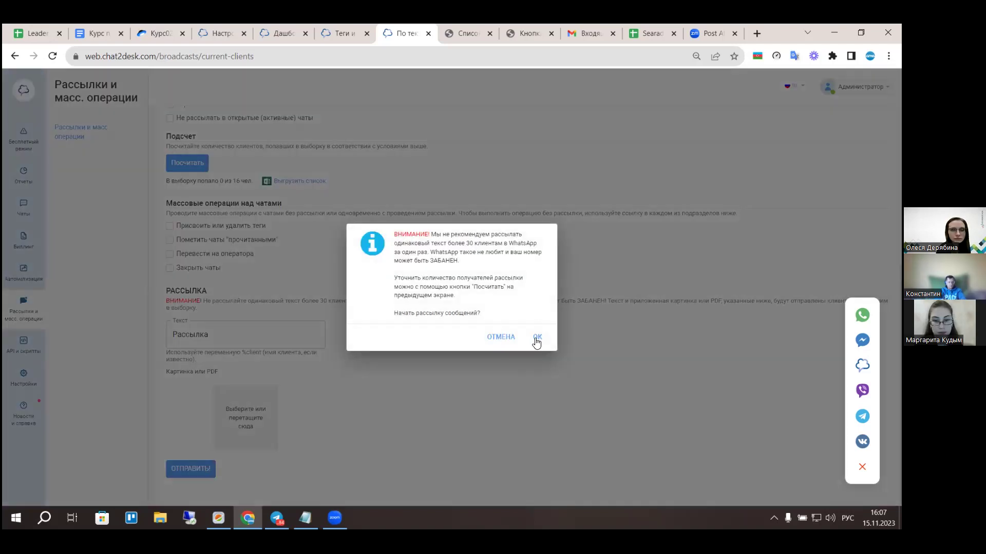
pyautogui.click(541, 342)
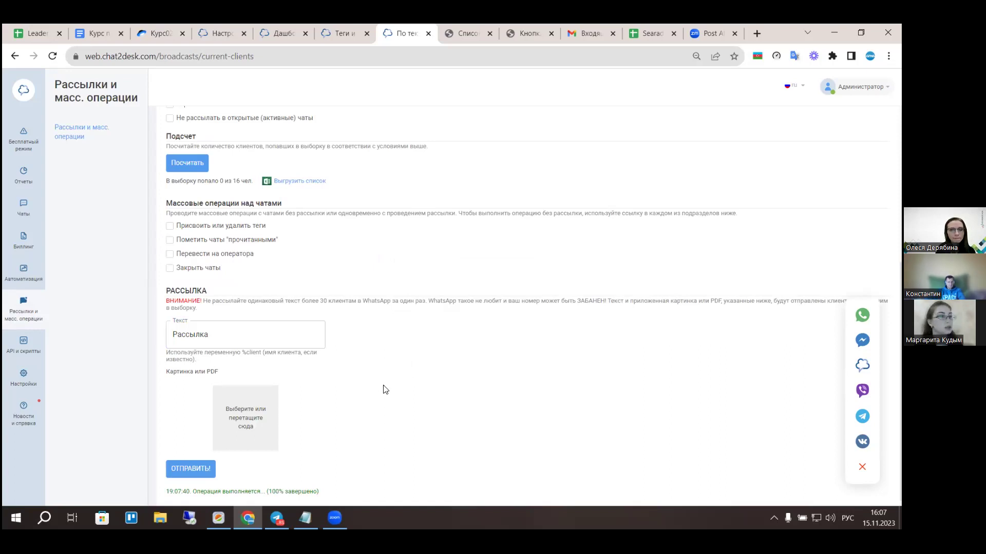
# Review the mailing's tag filter, then open the list of all chats and examine which tags the clients carry.
pyautogui.scroll(3, 411, 313)
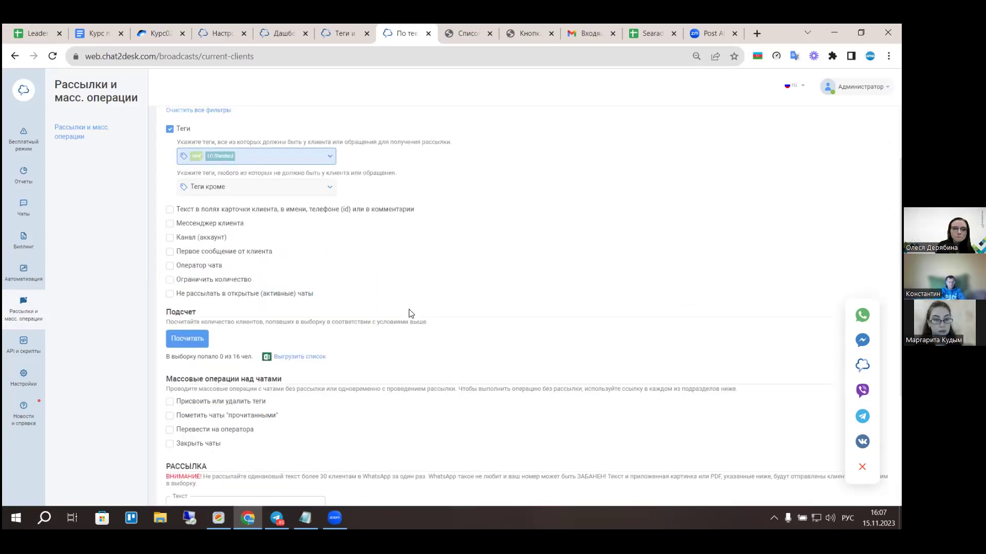
pyautogui.scroll(2, 408, 311)
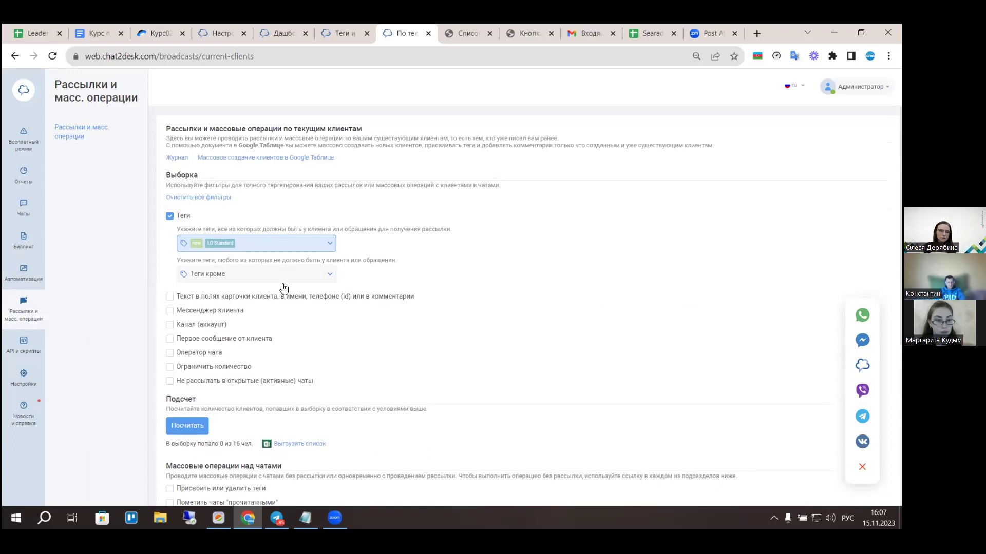
pyautogui.moveTo(37, 185)
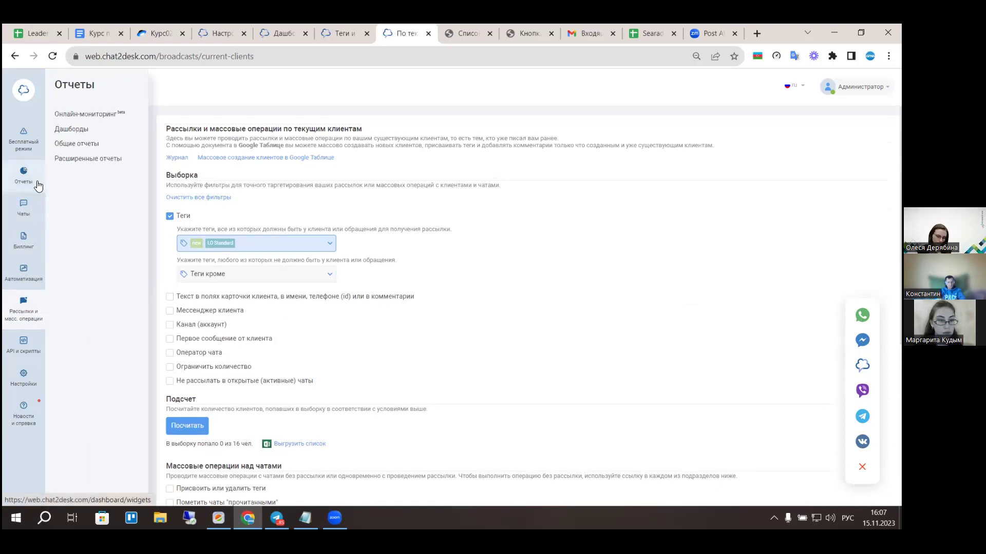
pyautogui.click(341, 26)
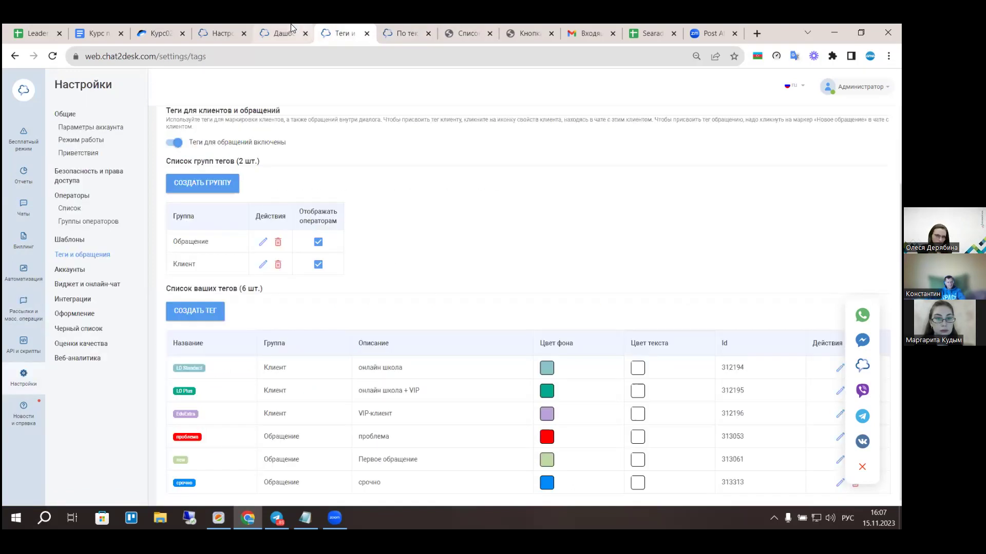
pyautogui.click(291, 24)
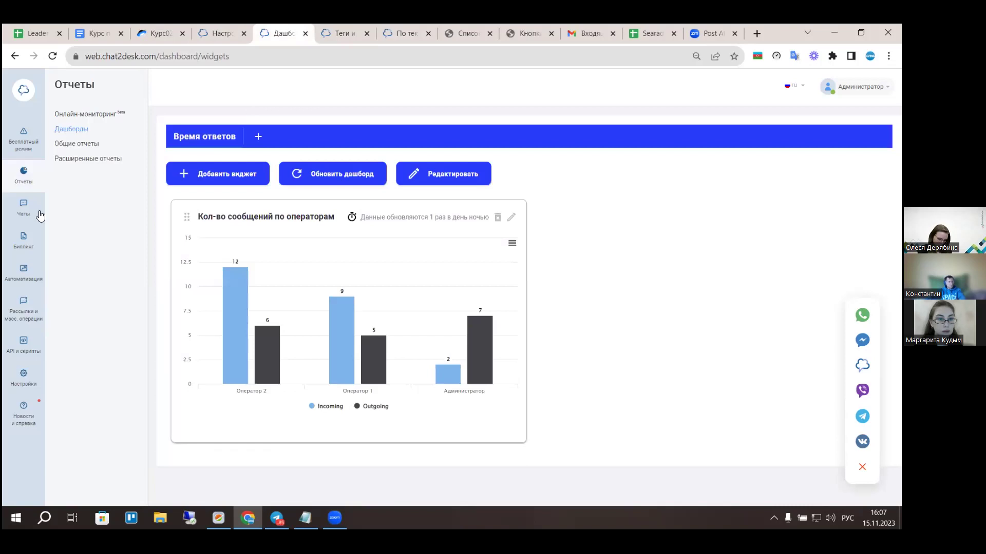
pyautogui.moveTo(26, 208)
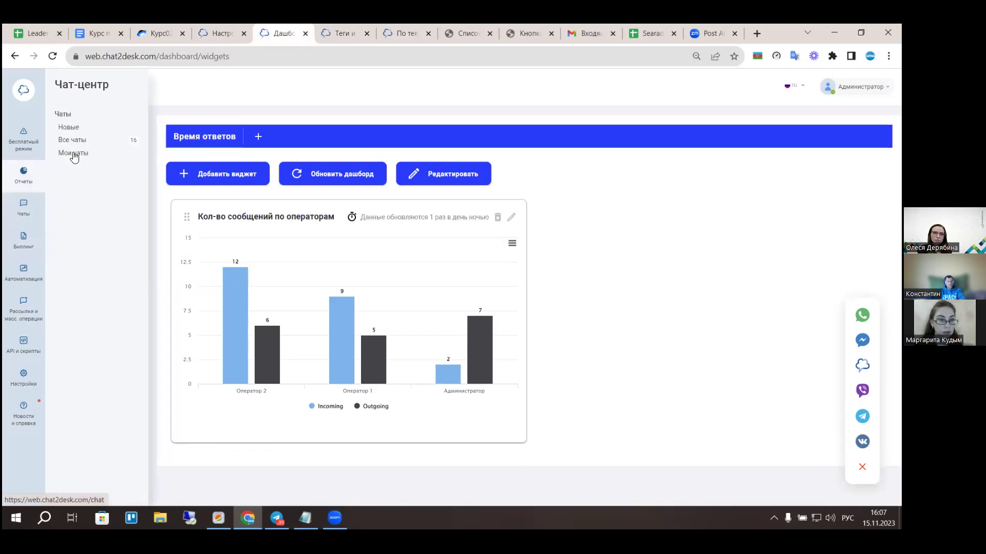
pyautogui.click(78, 142)
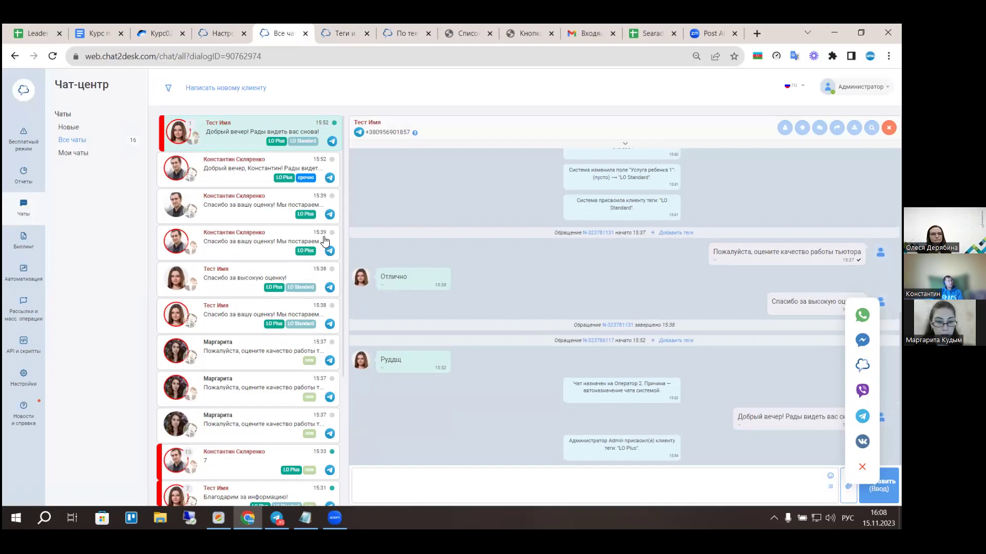
pyautogui.scroll(-5, 308, 244)
pyautogui.scroll(5, 277, 297)
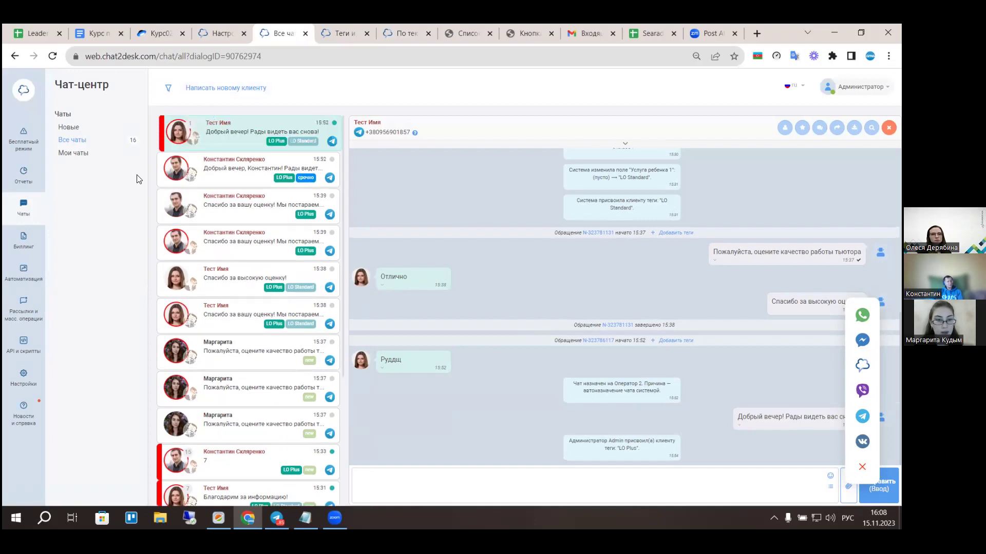
# Open the mailings and mass operations section in the sales tunnel statistics tab and enable the "Теги" filter.
pyautogui.click(228, 27)
pyautogui.click(32, 314)
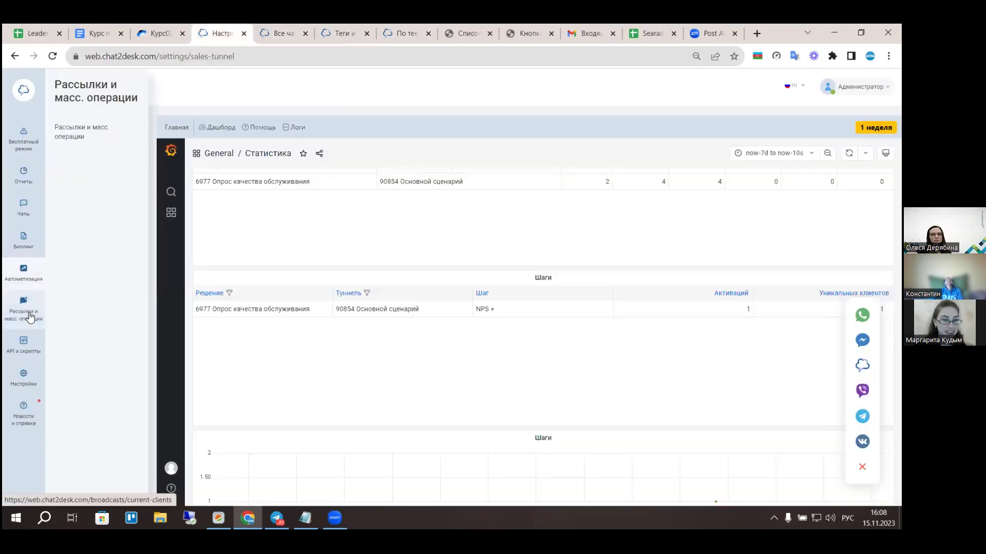
pyautogui.click(82, 129)
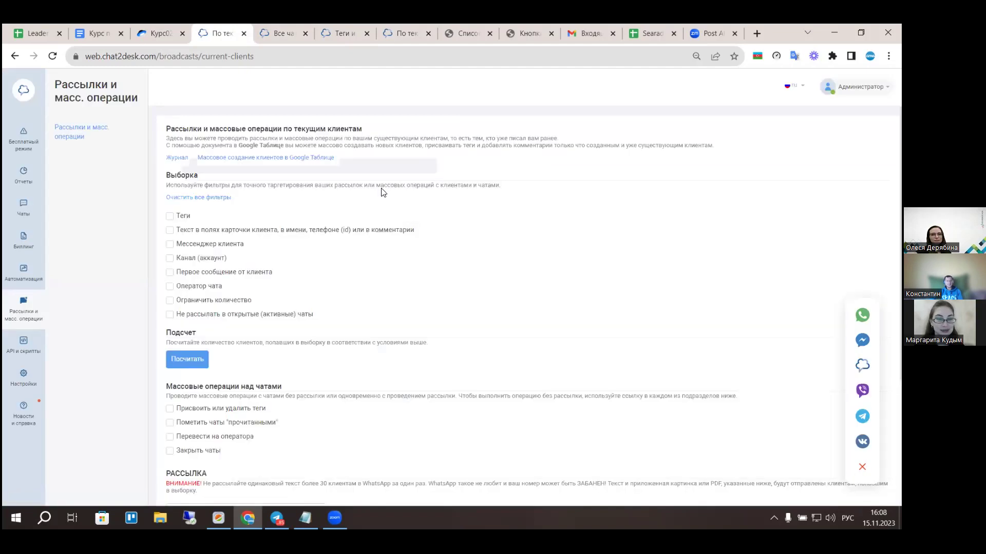
pyautogui.click(183, 216)
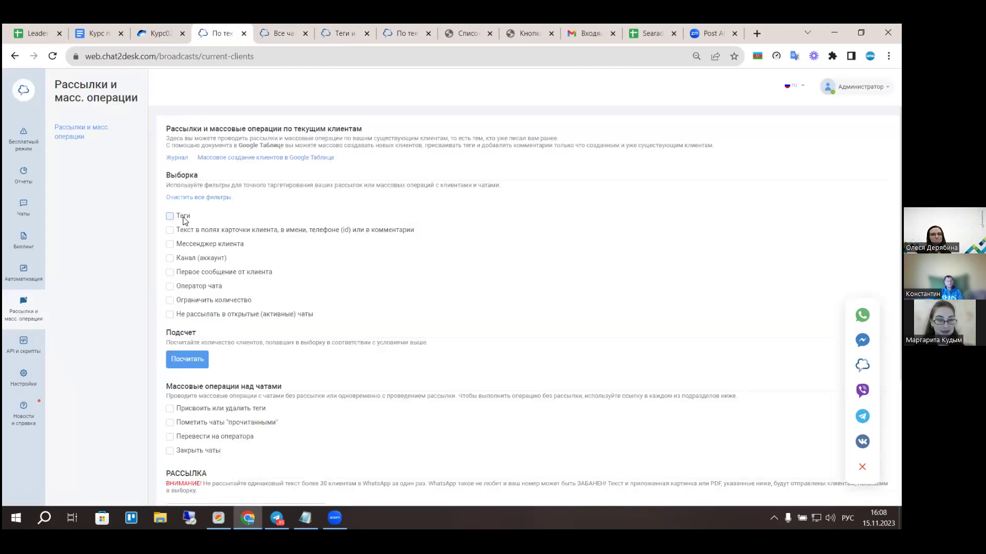
pyautogui.click(251, 245)
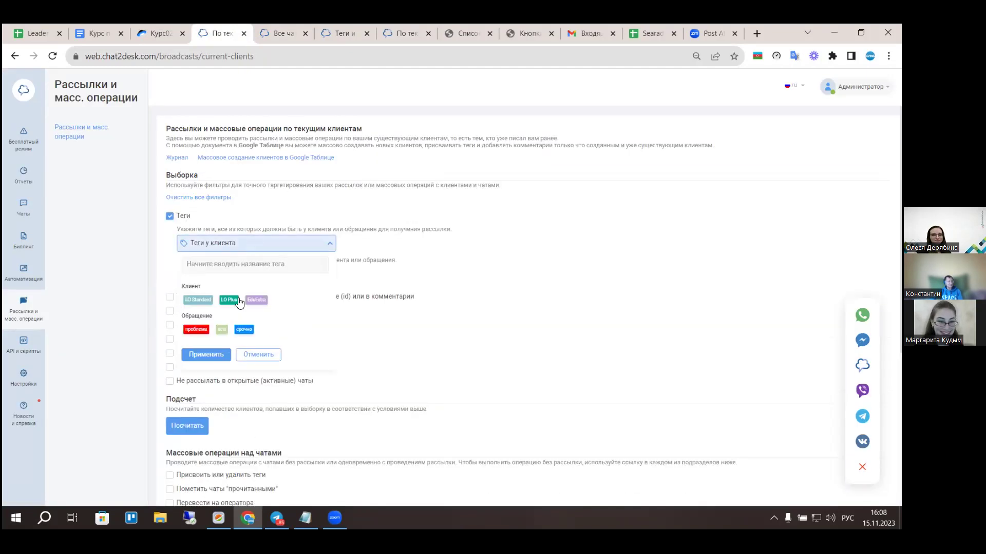
pyautogui.click(197, 300)
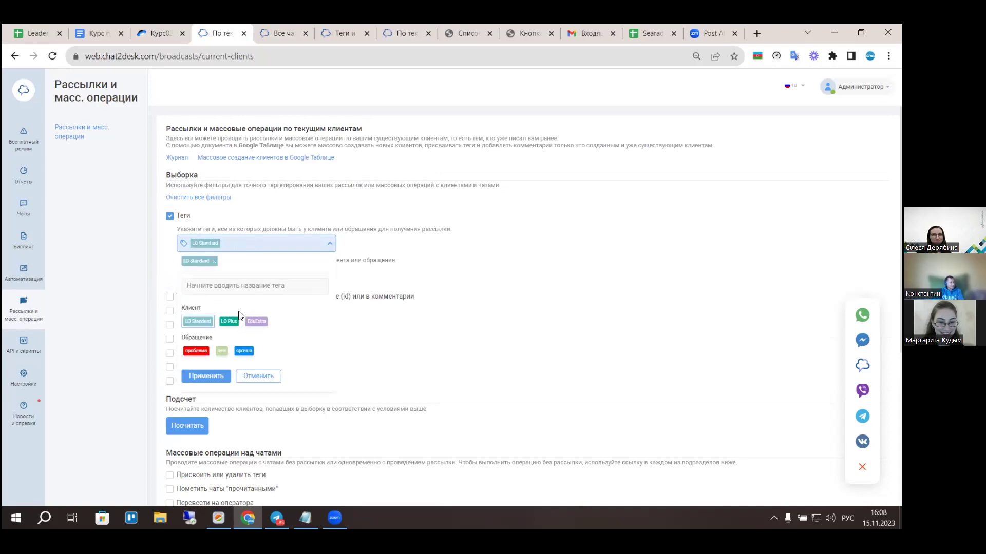
pyautogui.click(229, 322)
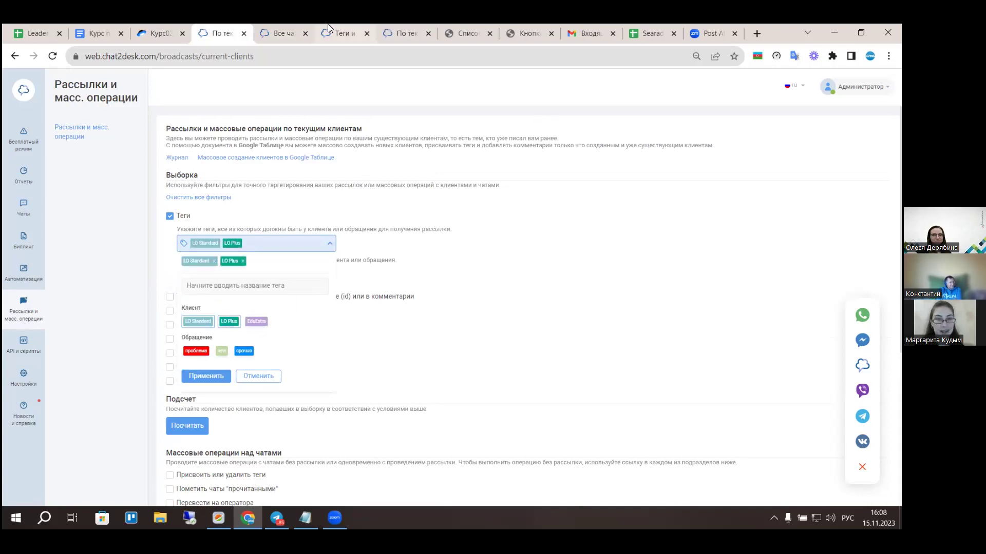
pyautogui.click(274, 28)
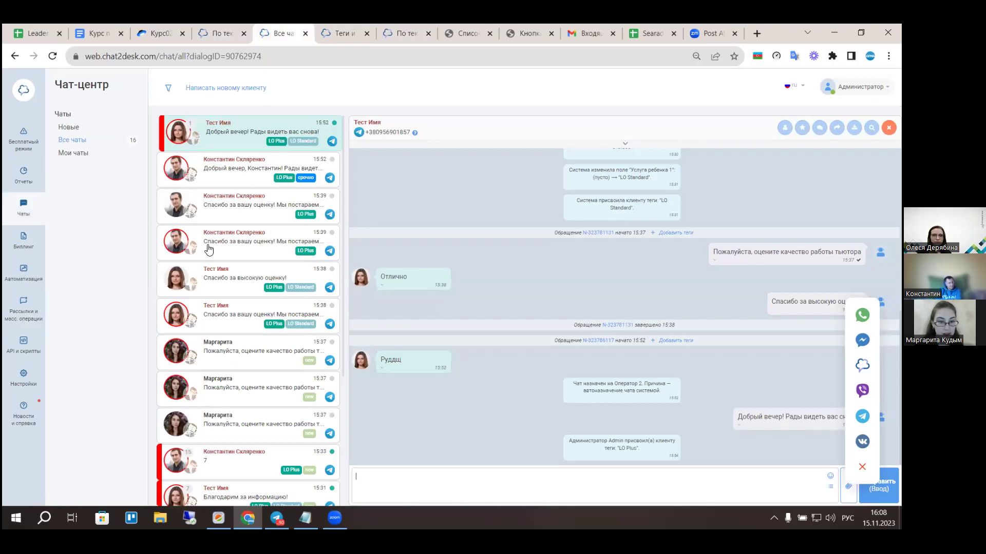
pyautogui.hotkey('ctrl', 'shift', 'Tab')
pyautogui.click(246, 244)
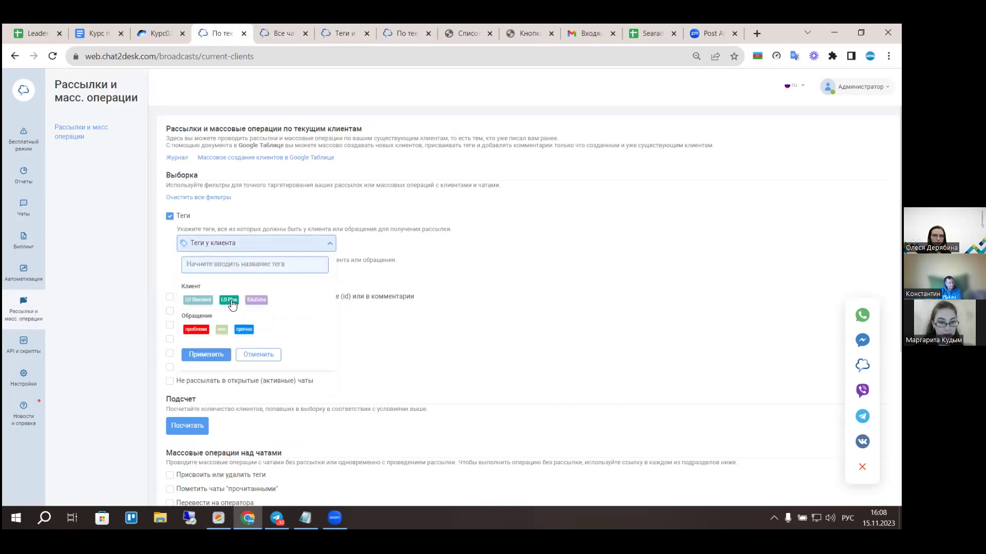
pyautogui.click(230, 301)
pyautogui.click(456, 355)
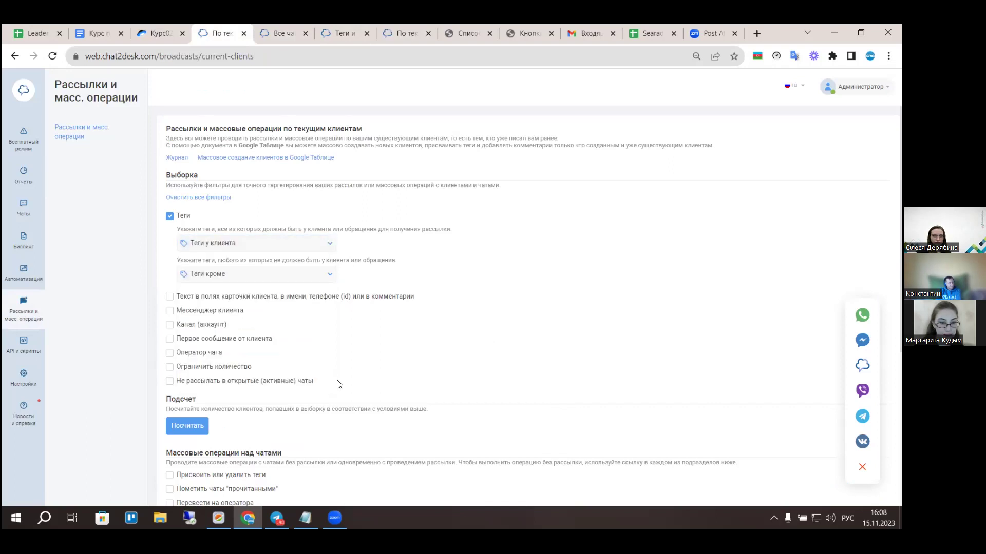
pyautogui.click(255, 245)
pyautogui.click(229, 321)
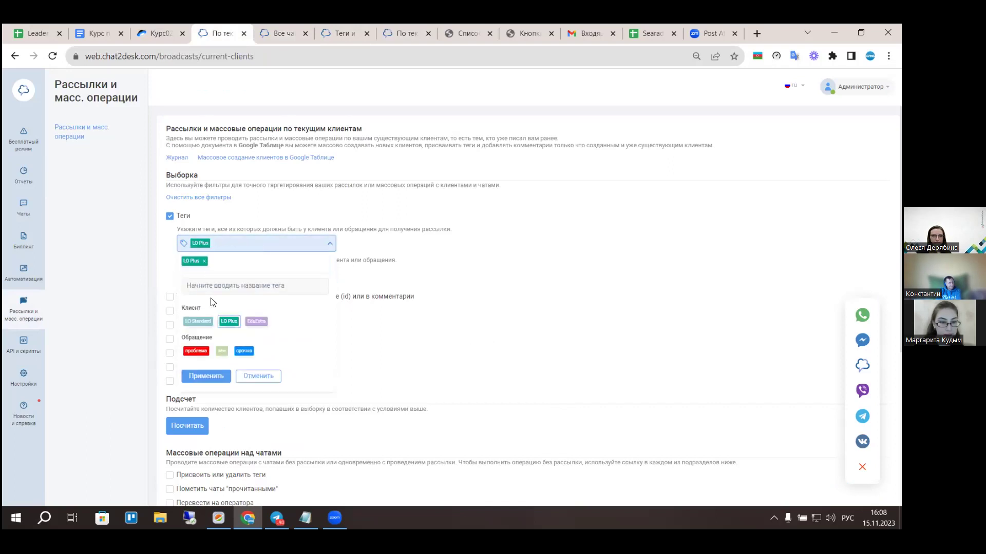
pyautogui.click(248, 245)
# Apply the client tags "LO Standard" and "LO Plus" to the filter and count the matching clients.
pyautogui.click(248, 245)
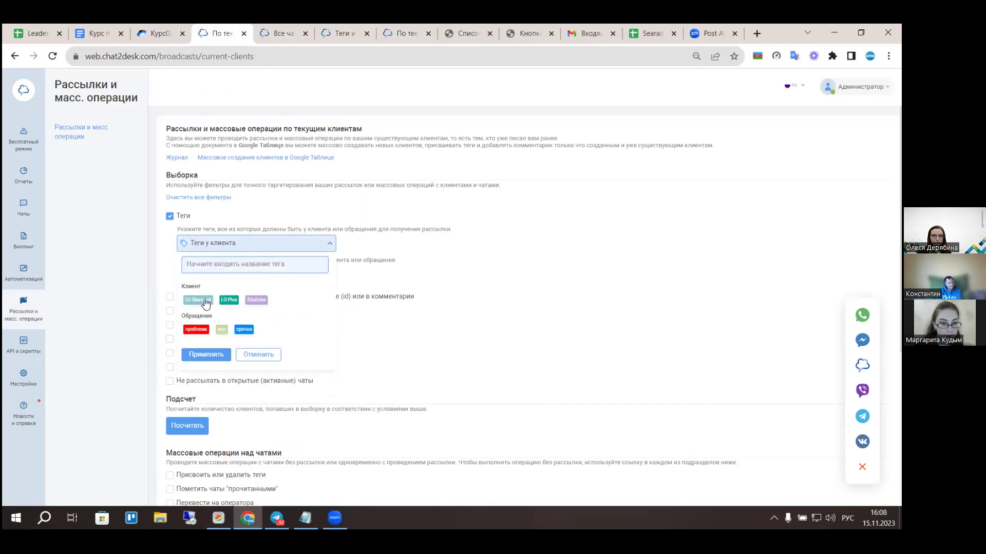
pyautogui.click(212, 302)
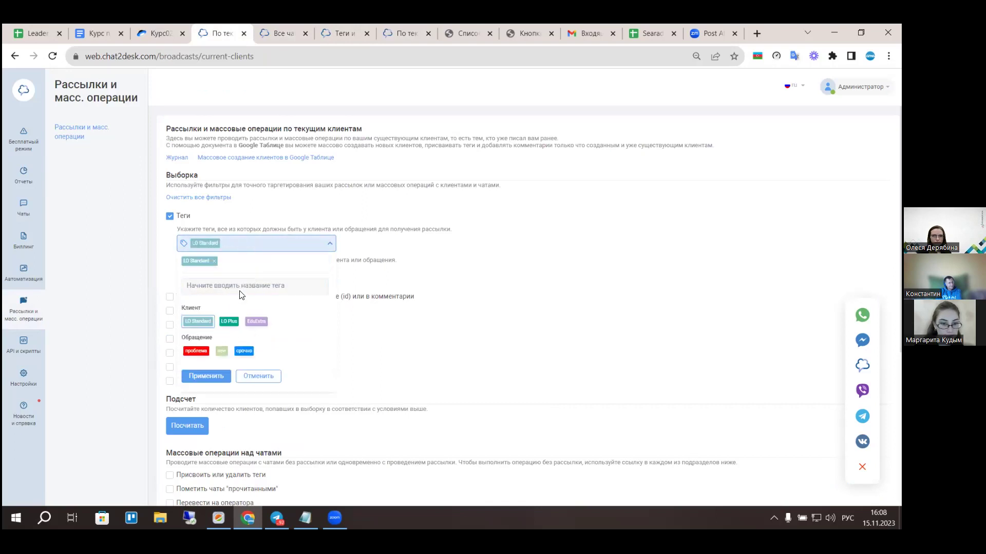
pyautogui.click(228, 321)
pyautogui.click(206, 376)
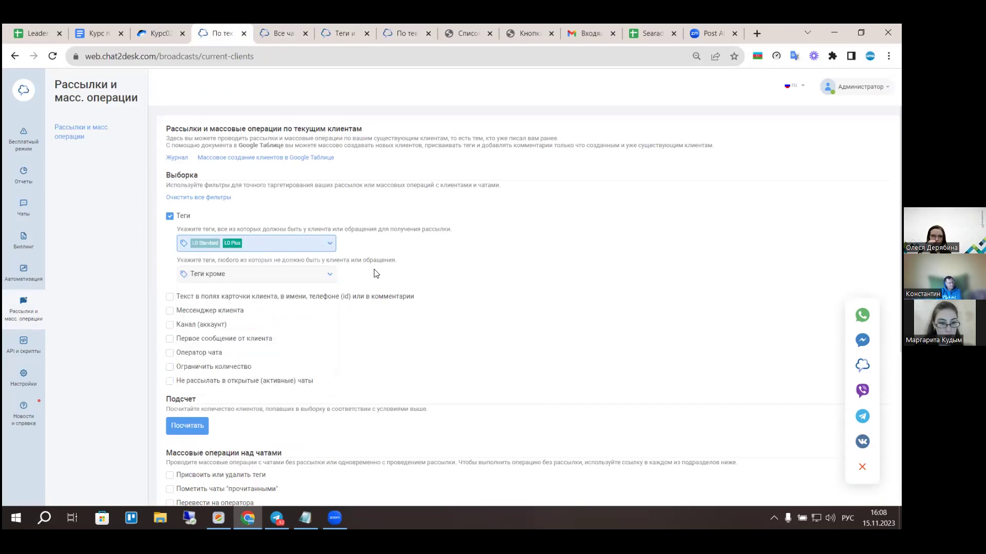
pyautogui.scroll(-1, 205, 371)
pyautogui.click(204, 369)
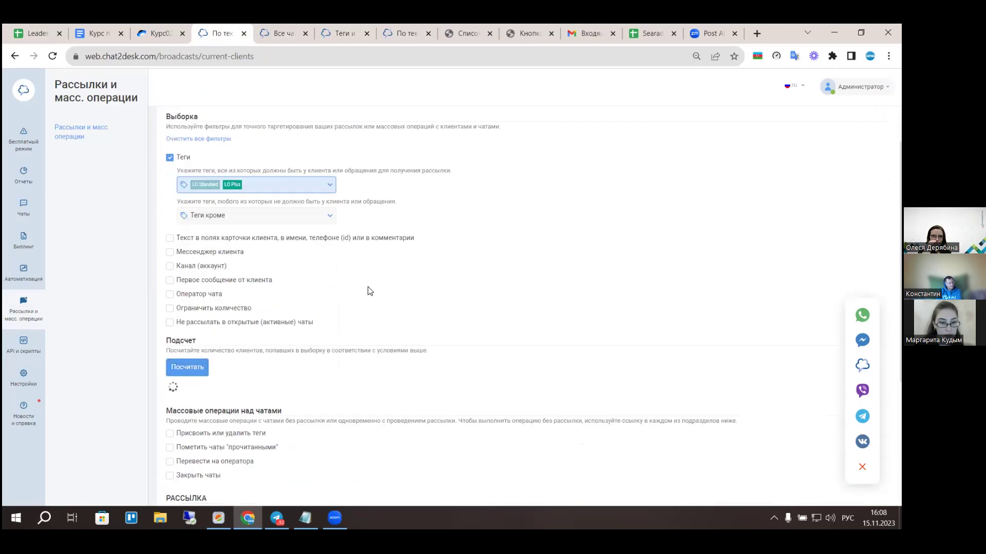
# Enter "Рассылка" as the mailing text and send it to the clients tagged "LO Standard" and "LO Plus", confirming the start.
pyautogui.scroll(-4, 377, 288)
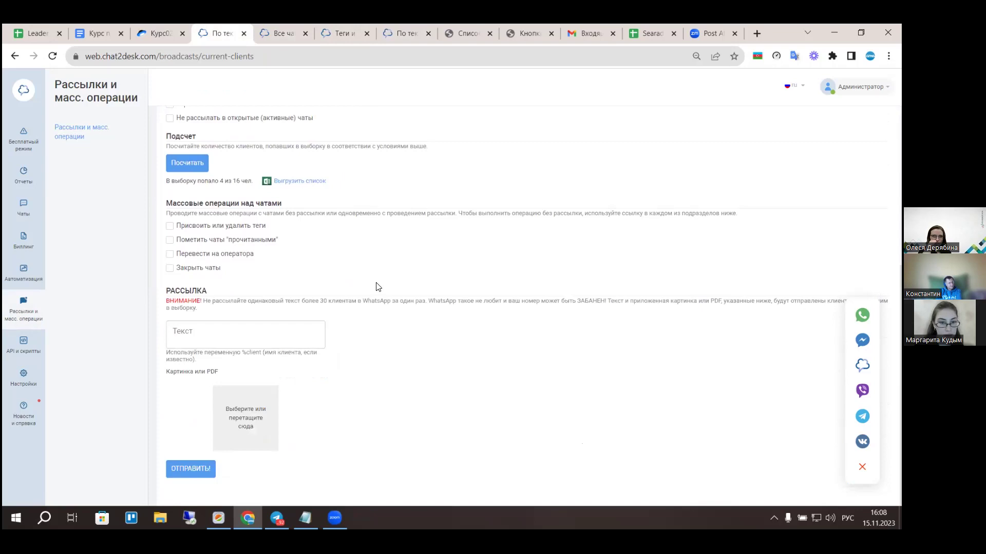
pyautogui.click(207, 339)
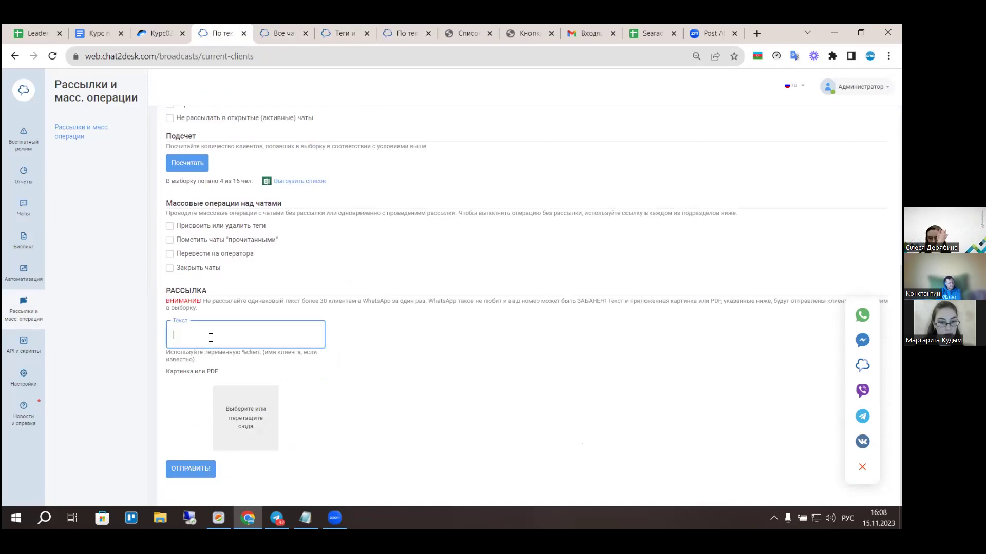
pyautogui.write('Расс')
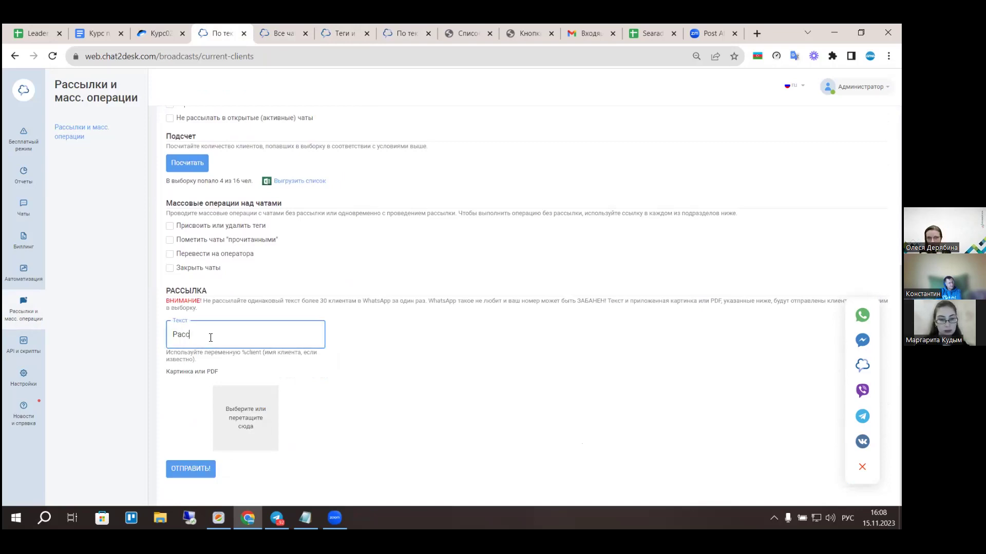
pyautogui.write('ылка')
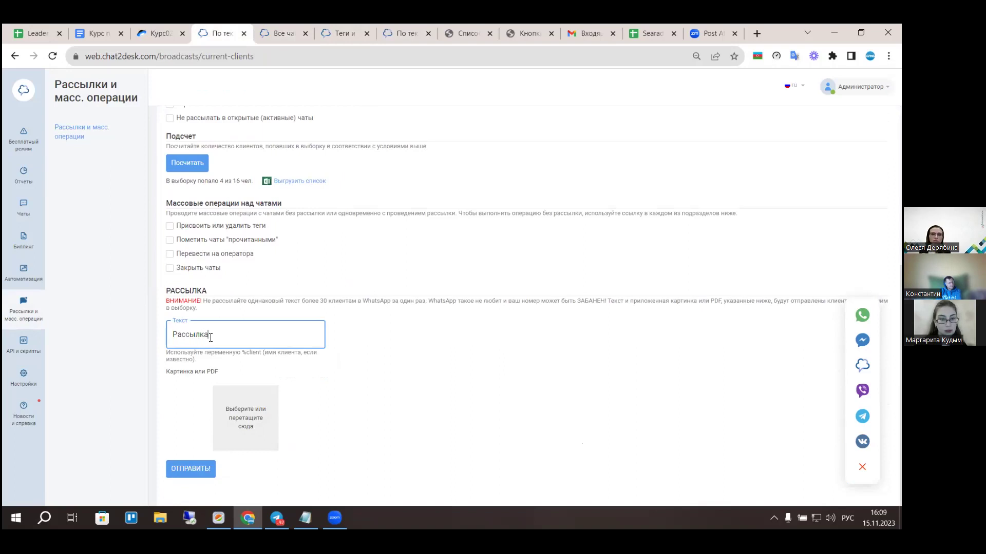
pyautogui.scroll(5, 433, 325)
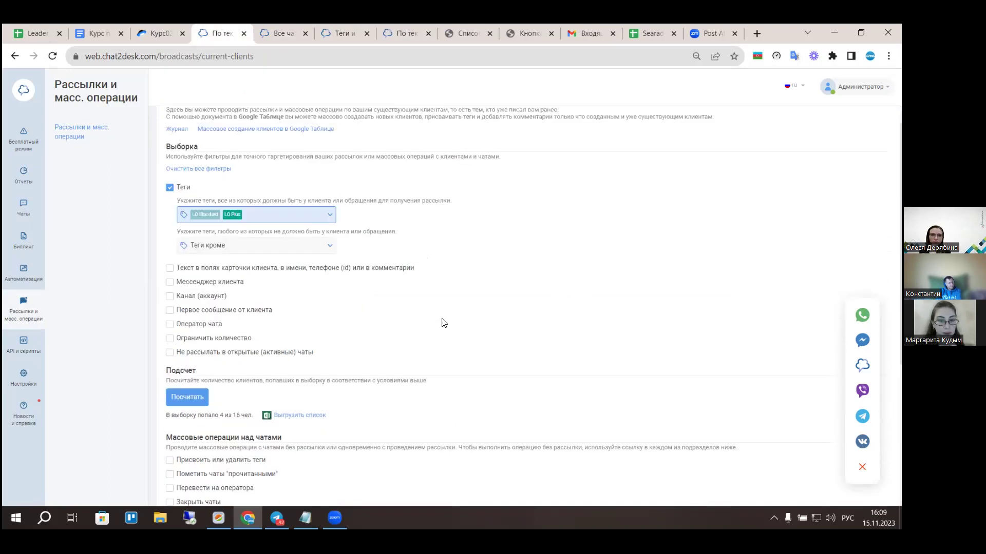
pyautogui.scroll(-5, 443, 322)
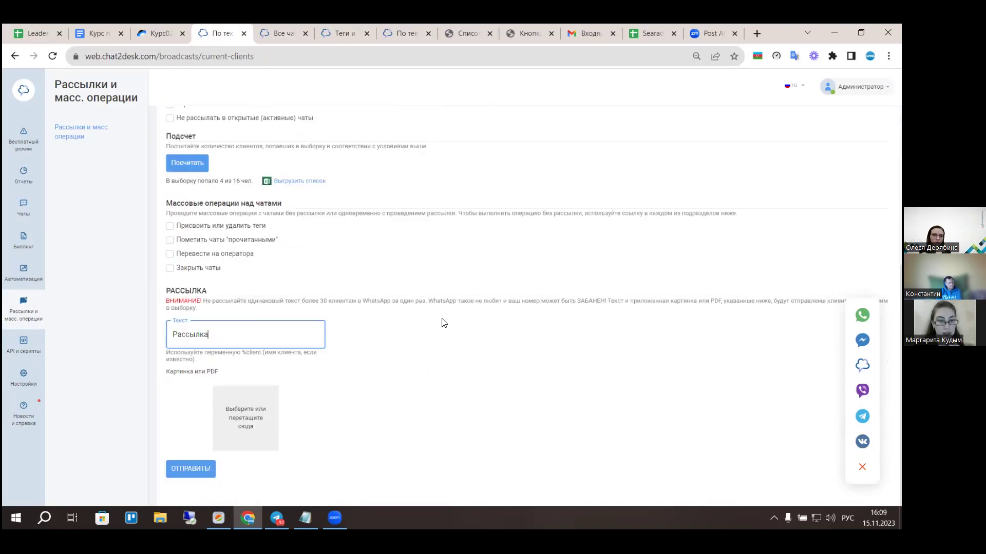
pyautogui.click(194, 474)
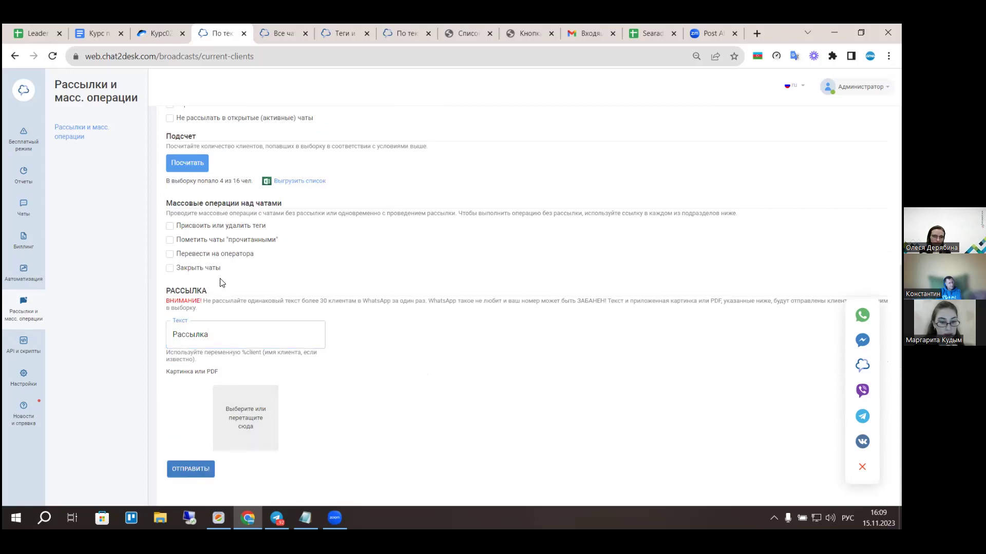
pyautogui.click(540, 340)
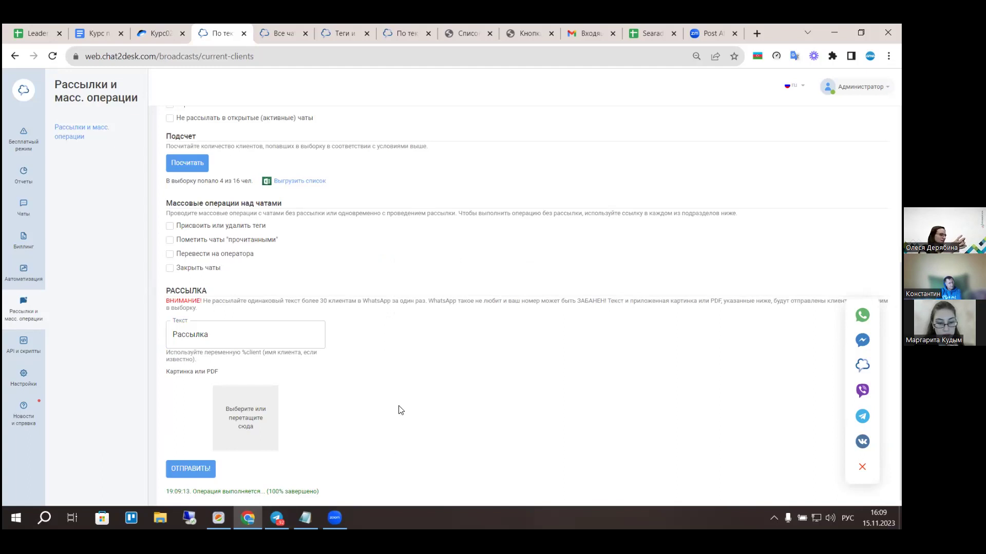
# Review the mailing's tag filter, then open the individual client chats and check which ones received the "Рассылка" message.
pyautogui.scroll(2, 399, 410)
pyautogui.scroll(1, 399, 410)
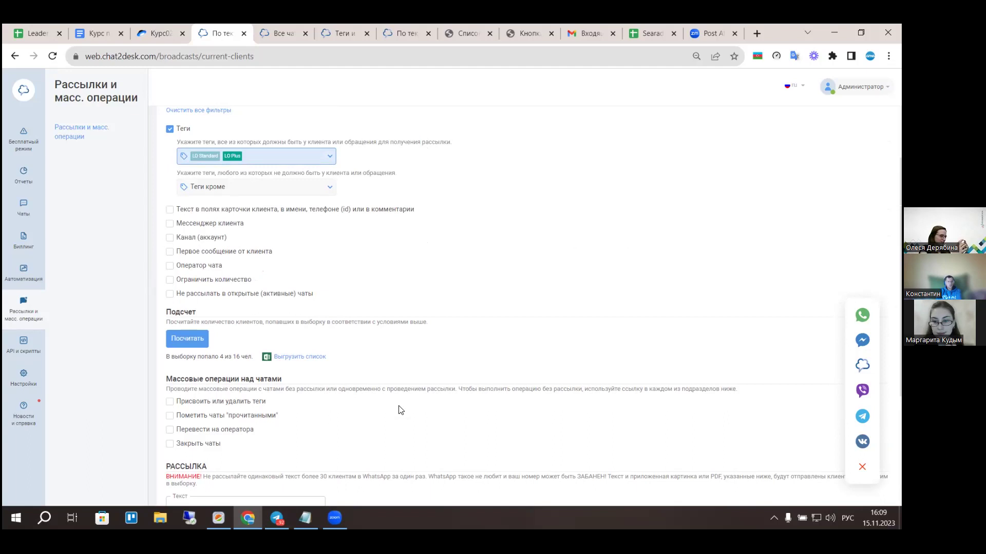
pyautogui.scroll(2, 540, 355)
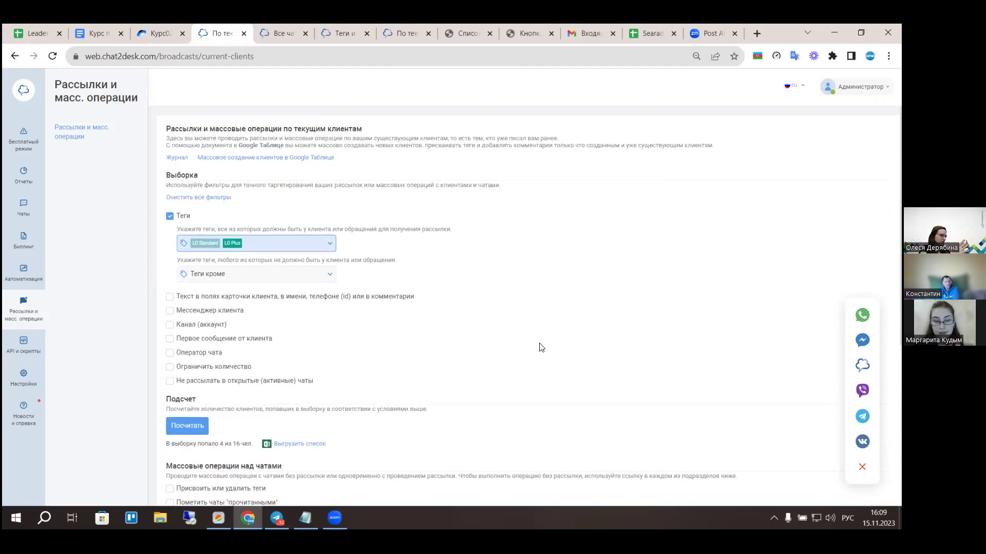
pyautogui.scroll(-5, 539, 345)
pyautogui.scroll(5, 548, 354)
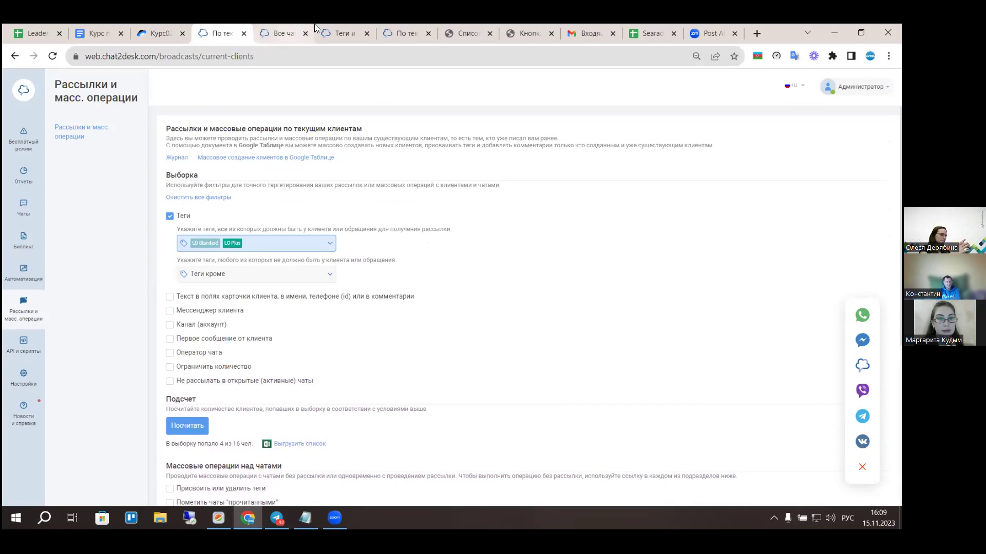
pyautogui.click(273, 27)
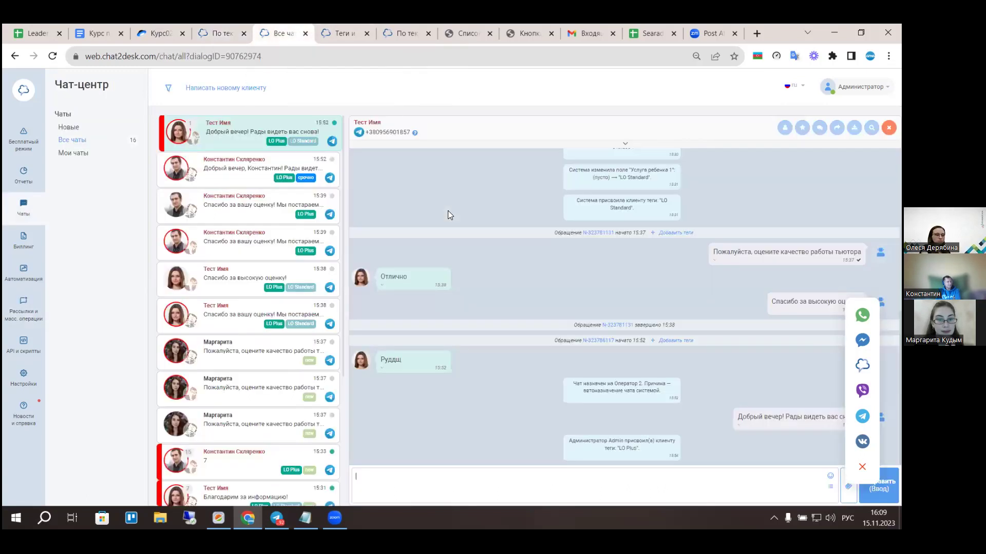
pyautogui.click(259, 216)
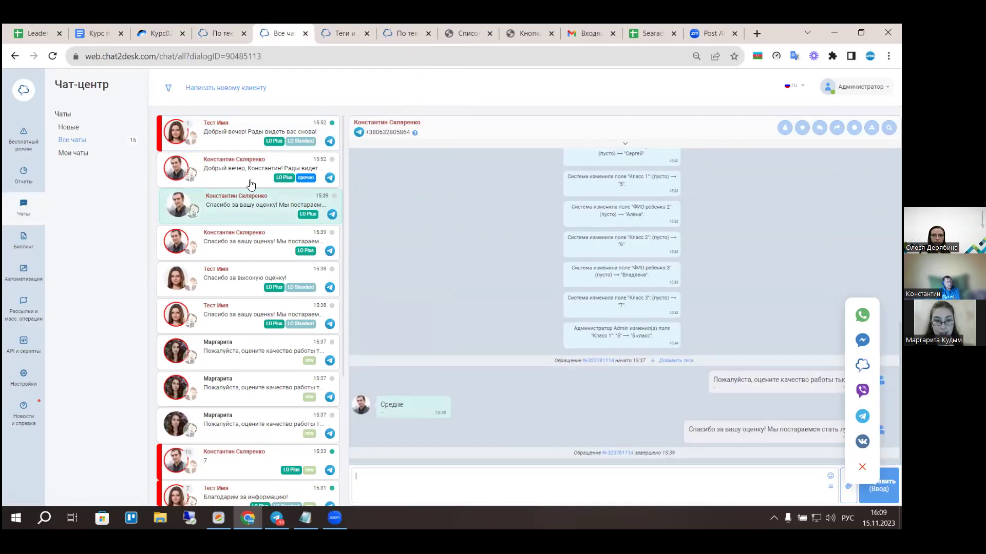
pyautogui.click(251, 184)
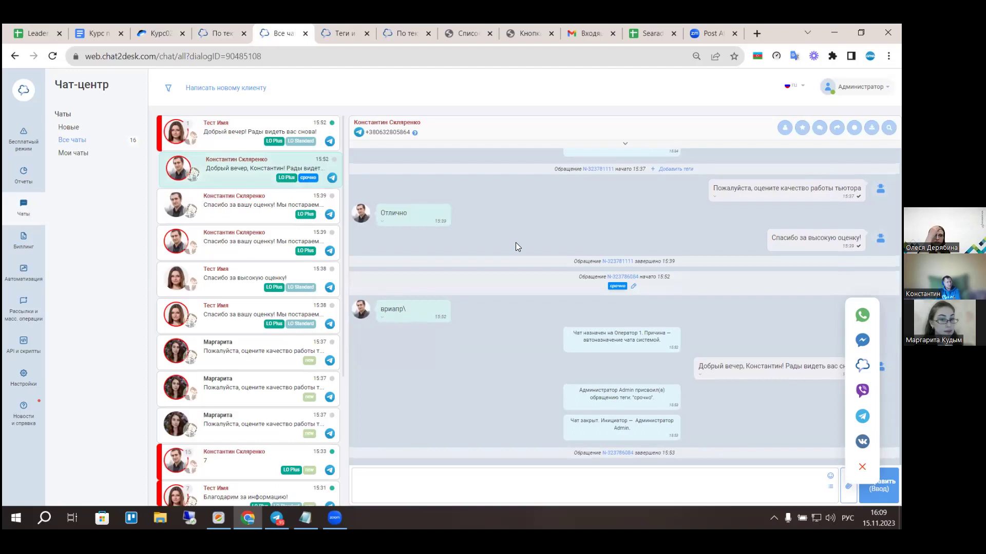
pyautogui.click(251, 141)
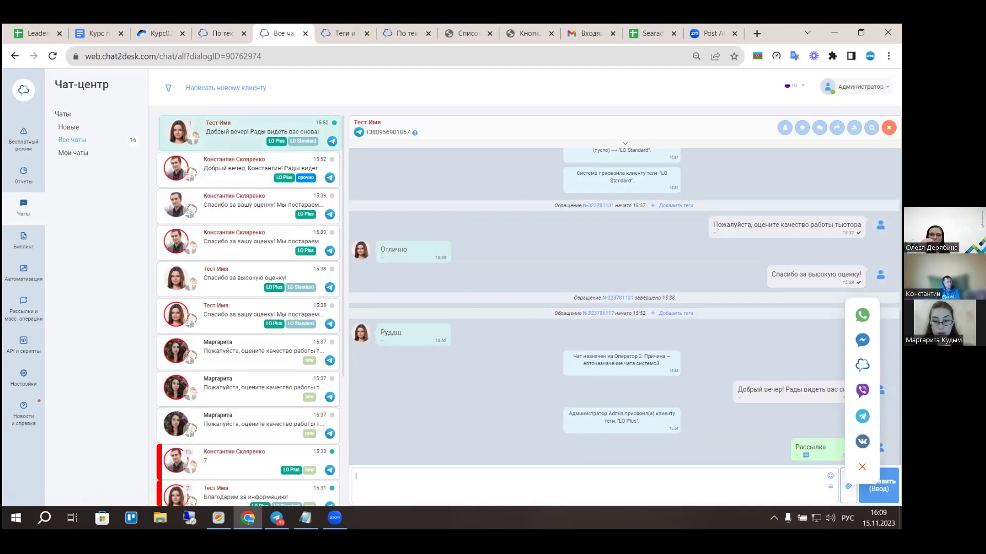
pyautogui.click(244, 174)
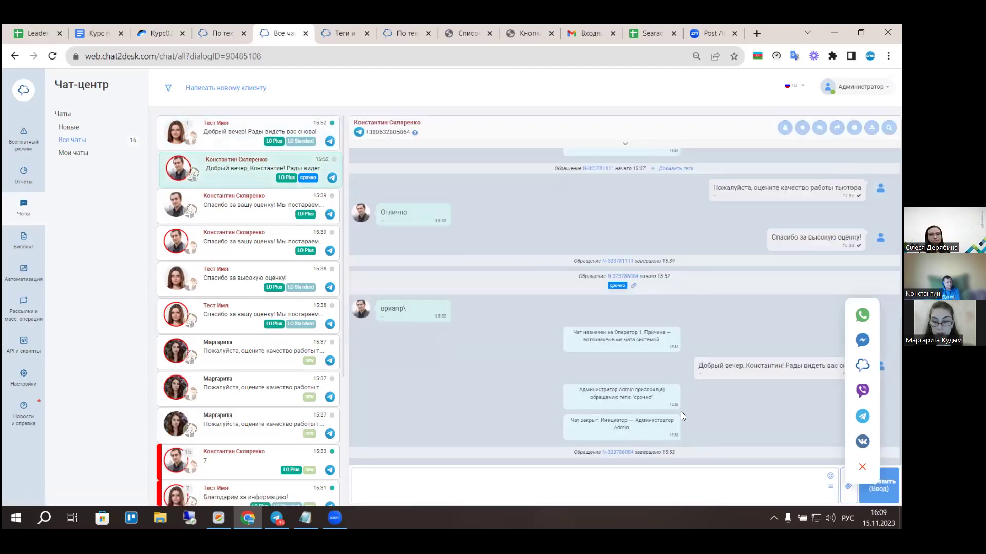
pyautogui.click(258, 143)
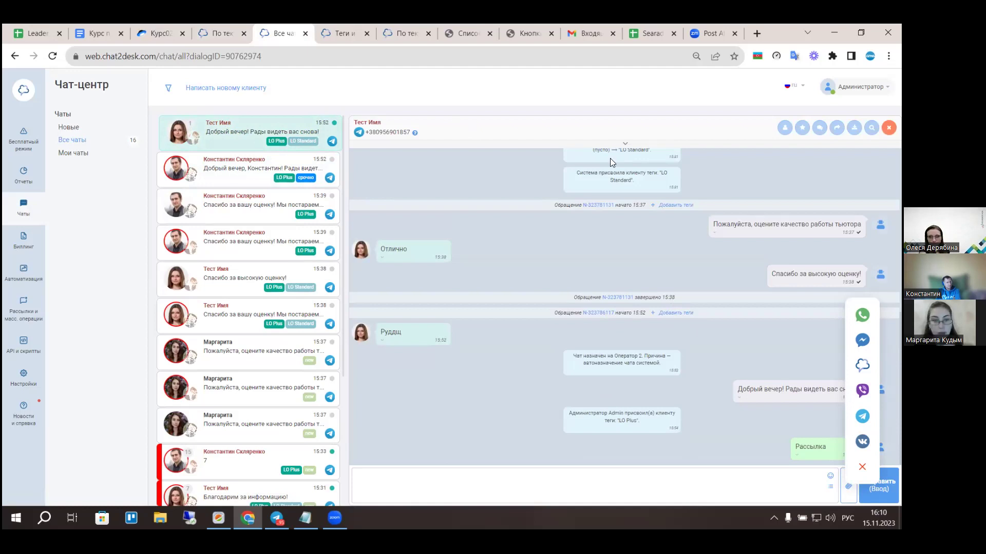
pyautogui.click(237, 168)
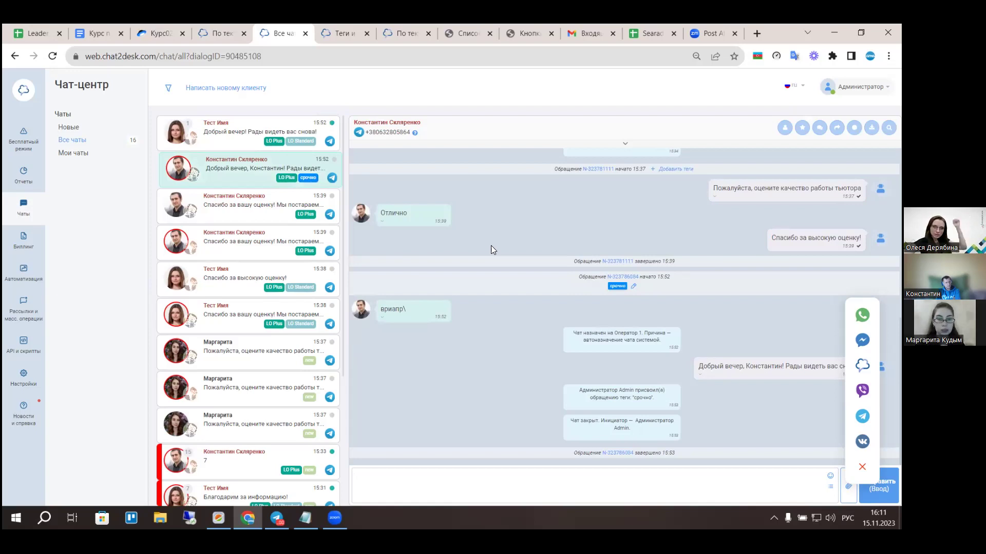
# Open the advanced reports page and look through the report types available for building a new report.
pyautogui.click(33, 184)
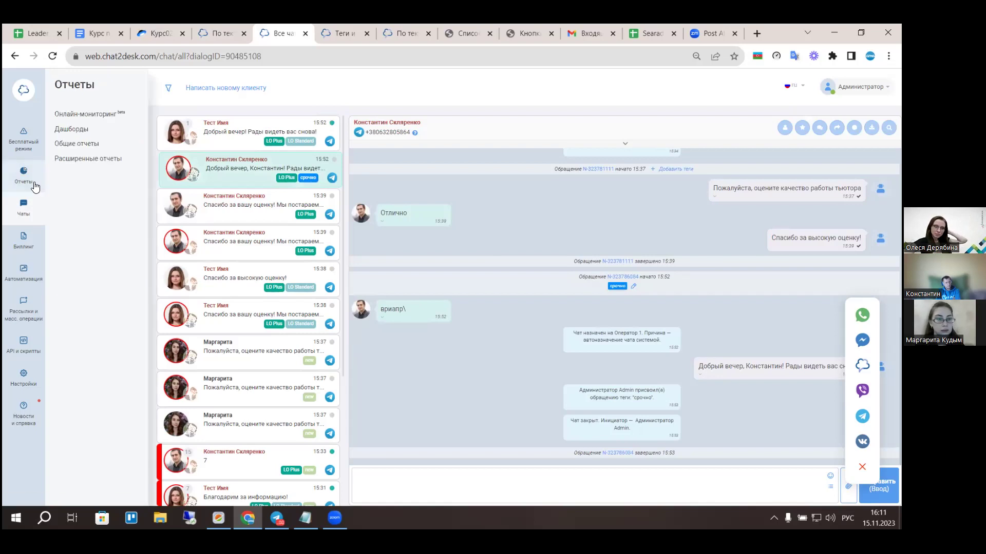
pyautogui.click(95, 159)
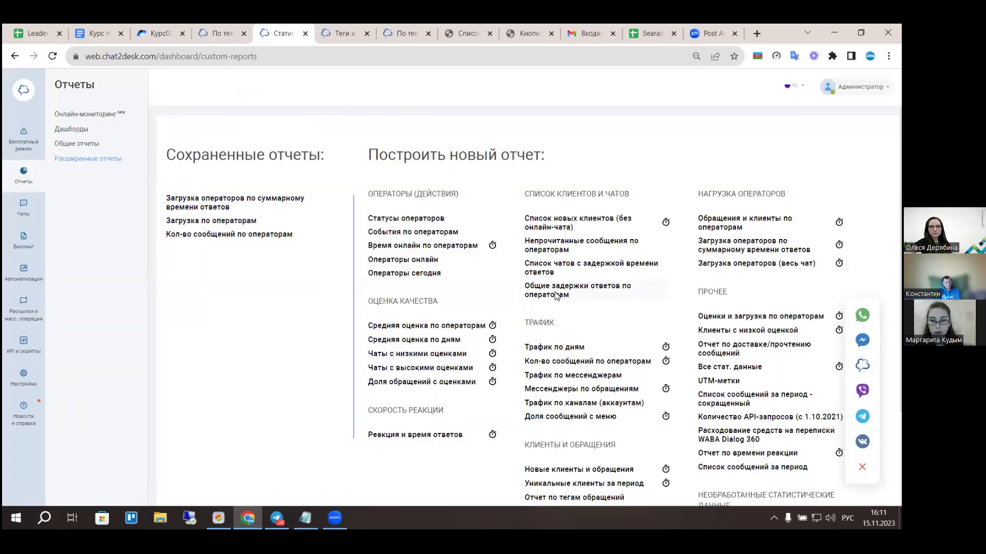
pyautogui.scroll(-3, 555, 295)
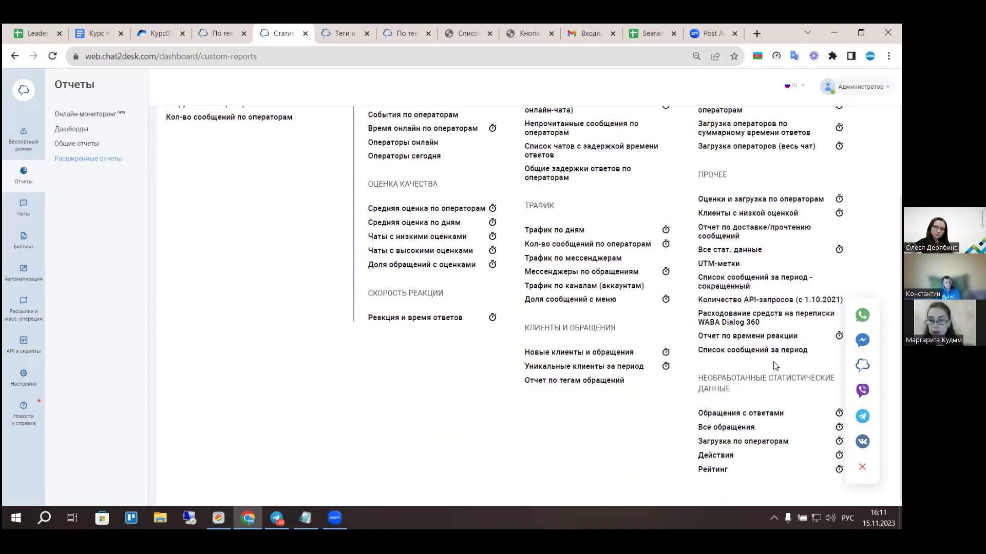
pyautogui.scroll(2, 666, 236)
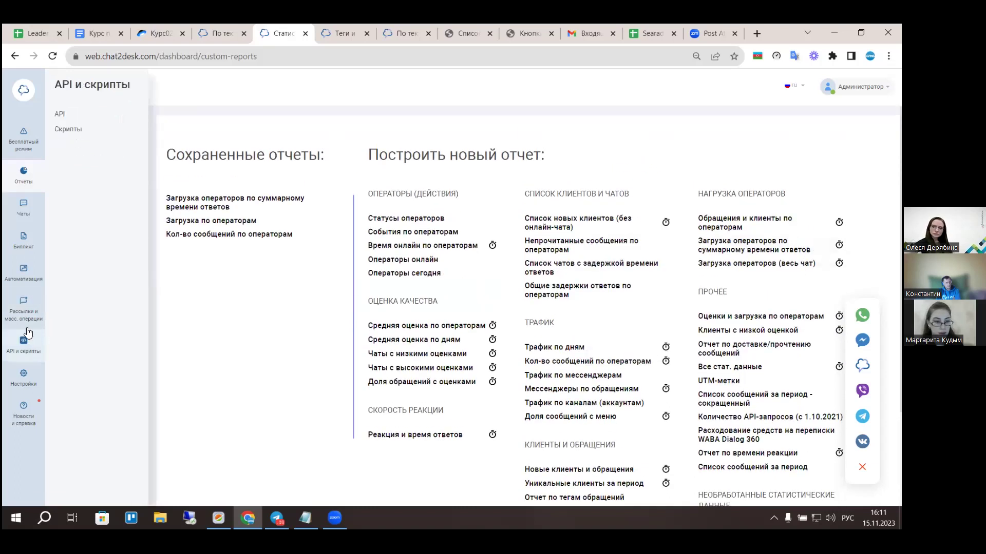
# Open the mailings and mass operations section and review its client filters, mass chat operations and mailing fields.
pyautogui.click(82, 131)
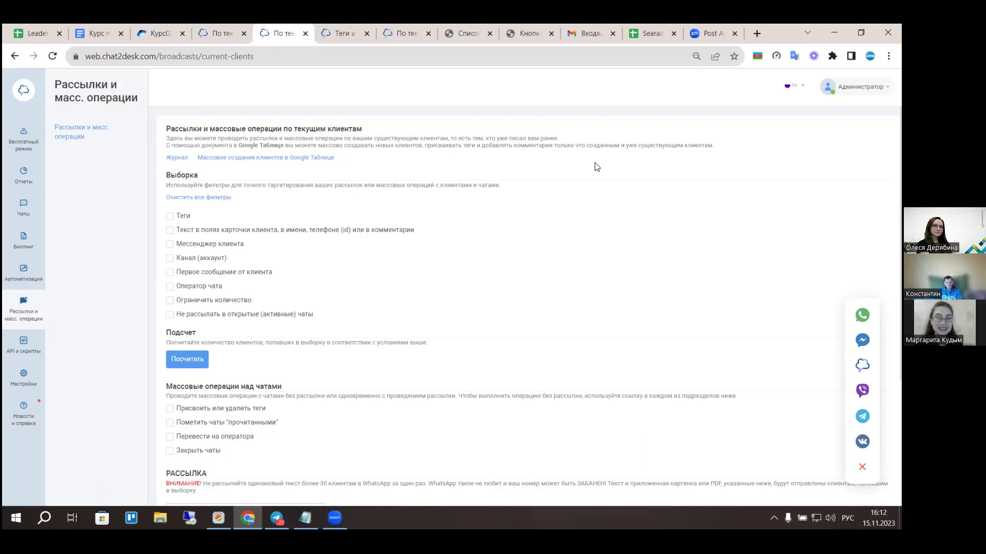
pyautogui.scroll(-3, 532, 215)
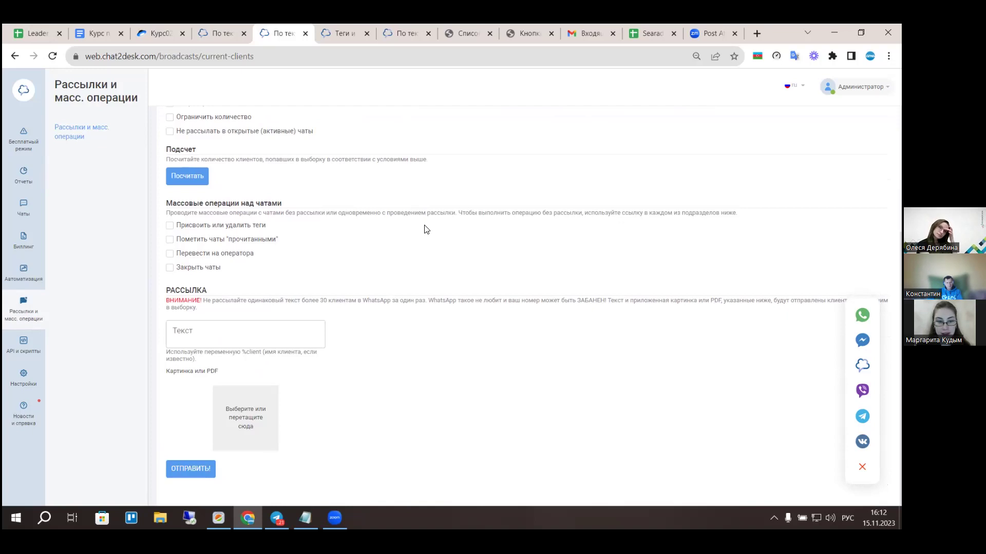
pyautogui.scroll(2, 417, 228)
pyautogui.scroll(1, 441, 241)
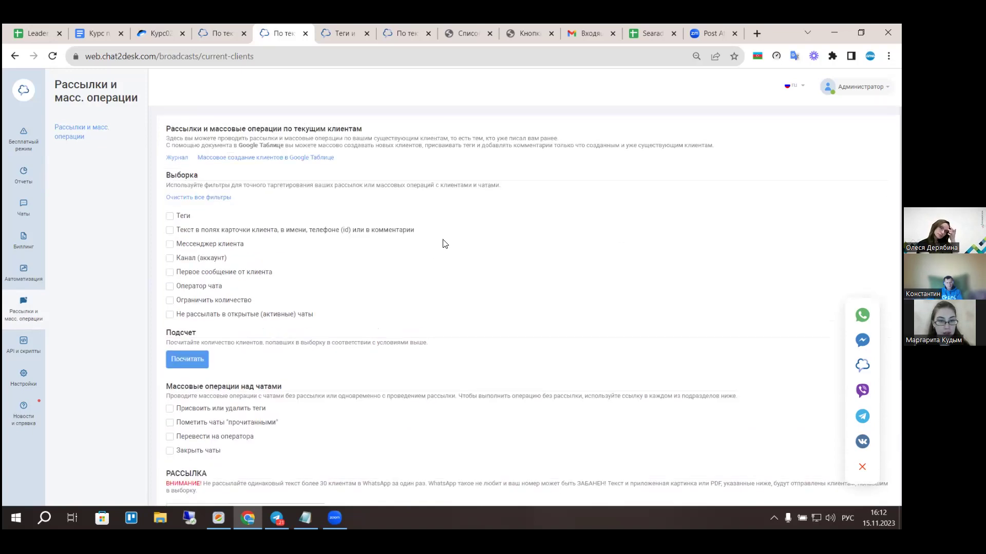
pyautogui.scroll(-1, 481, 235)
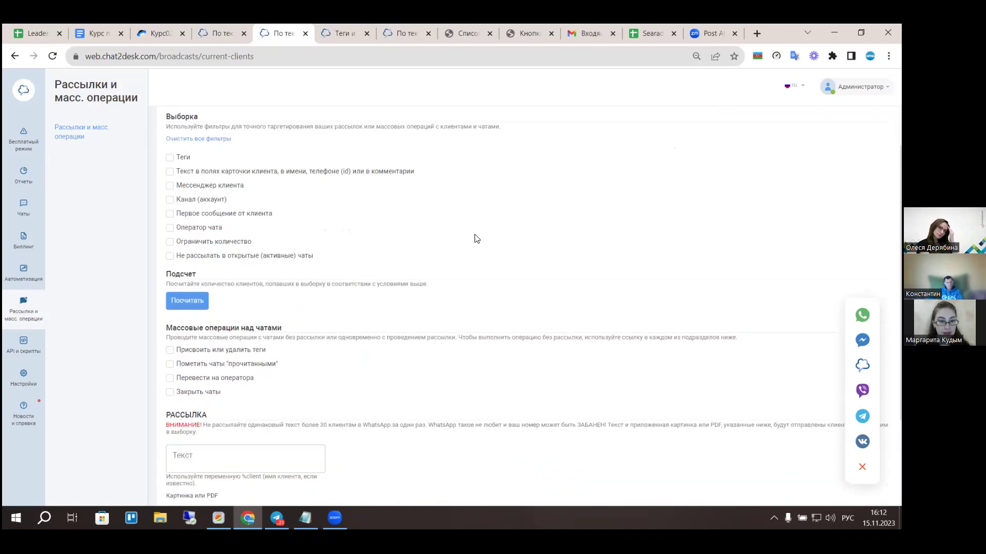
pyautogui.scroll(-2, 476, 240)
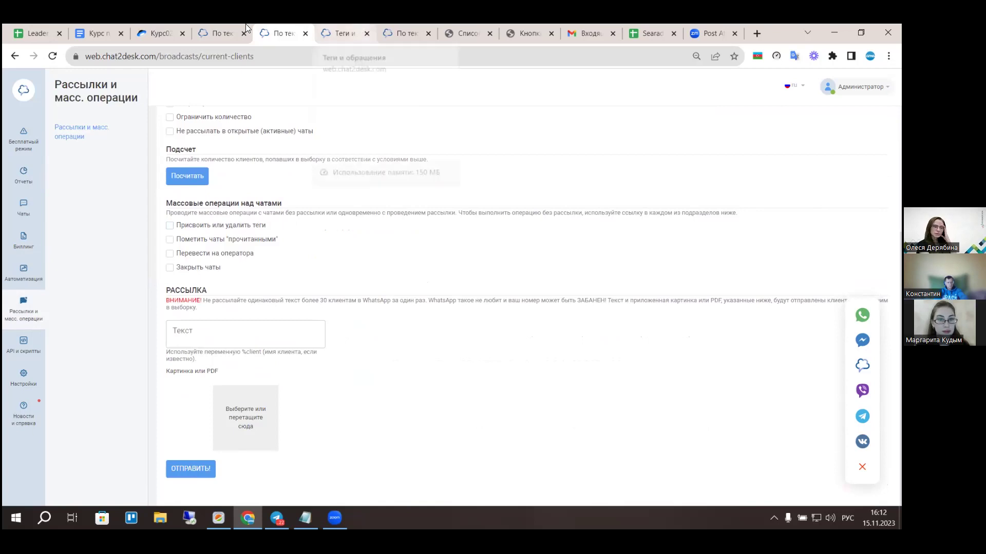
# Compare the tag filters in the other two mailing tabs, then open the list of all chats and check the mailing's delivery.
pyautogui.click(220, 25)
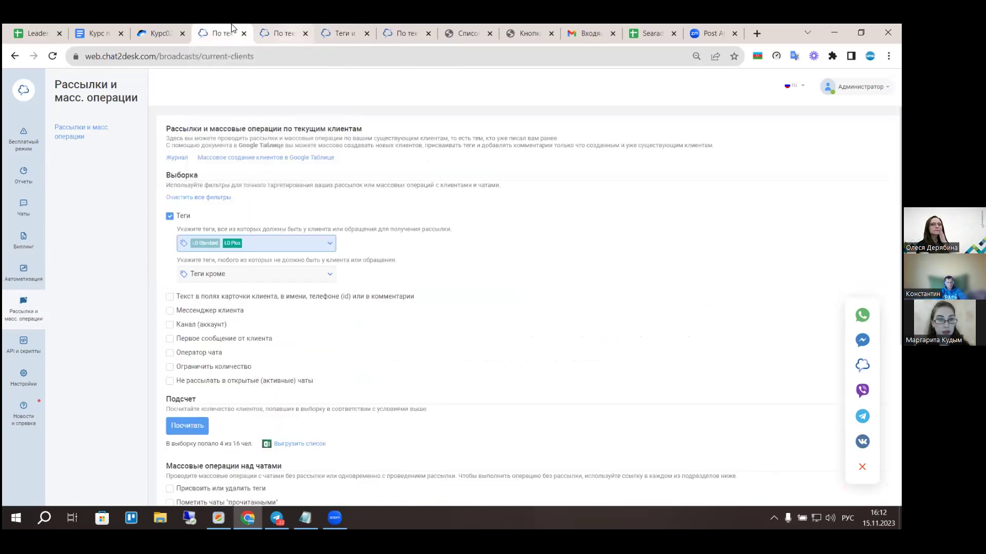
pyautogui.click(407, 25)
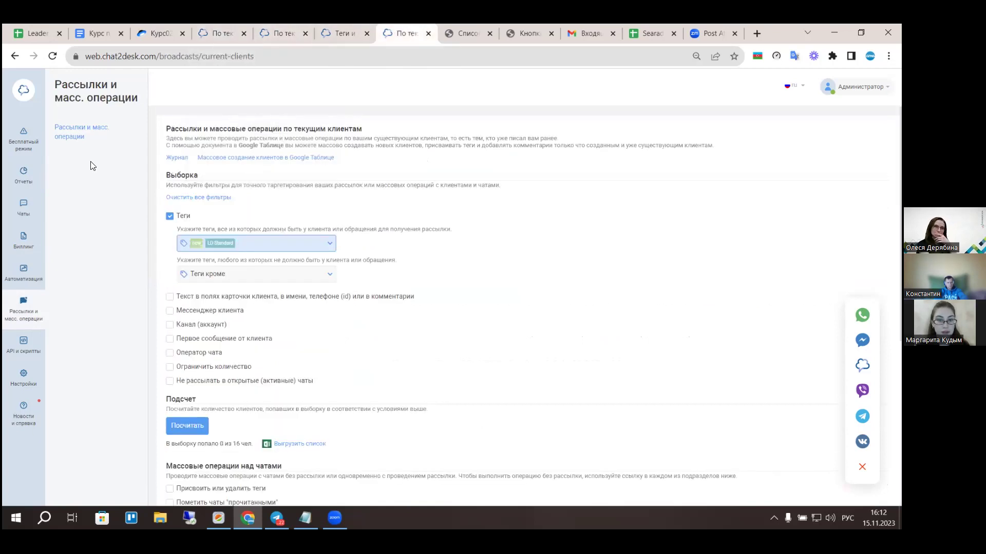
pyautogui.moveTo(23, 206)
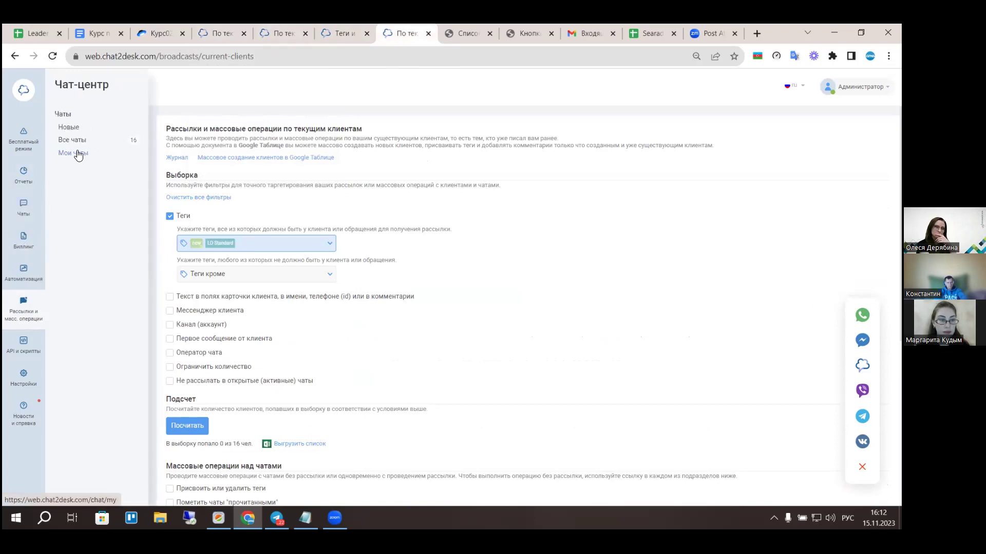
pyautogui.click(66, 142)
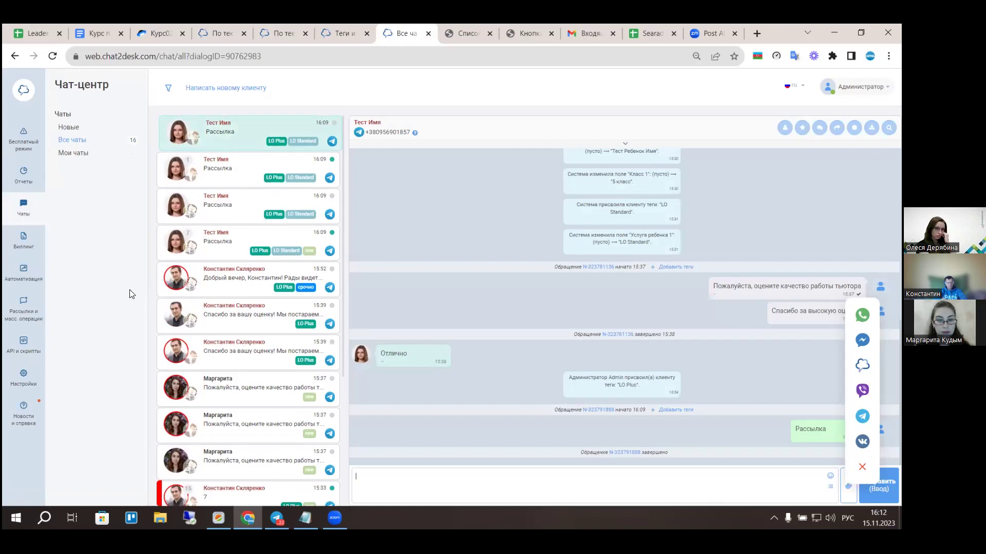
pyautogui.scroll(-5, 229, 318)
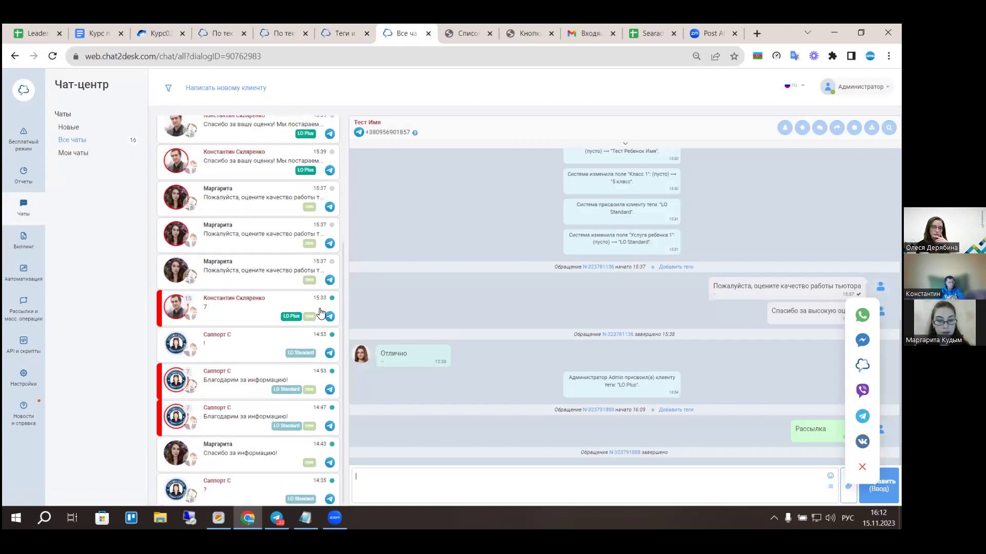
pyautogui.scroll(5, 229, 319)
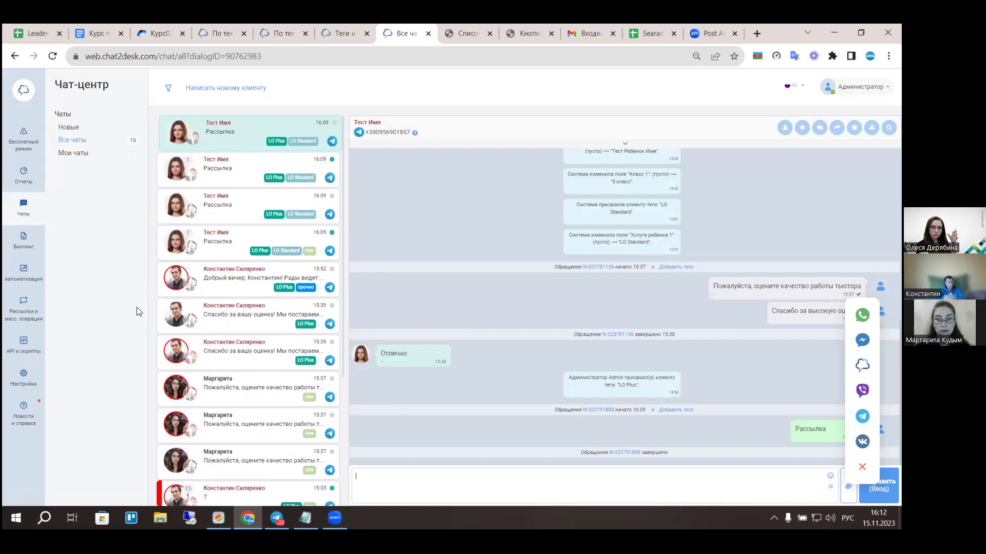
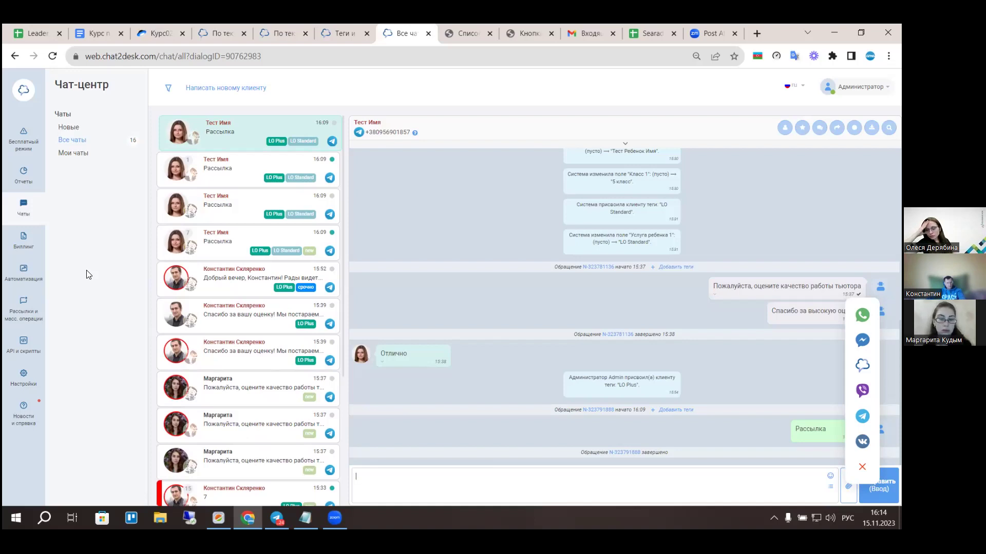
# Open the self-service menu settings in the automation section and review the menu items, dialog-ending command and additional settings.
pyautogui.moveTo(21, 274)
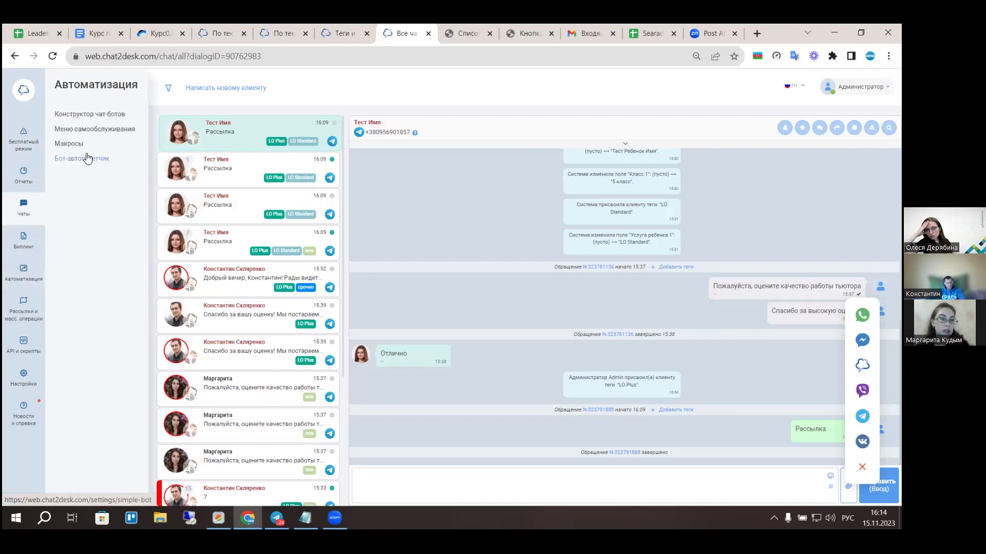
pyautogui.click(73, 133)
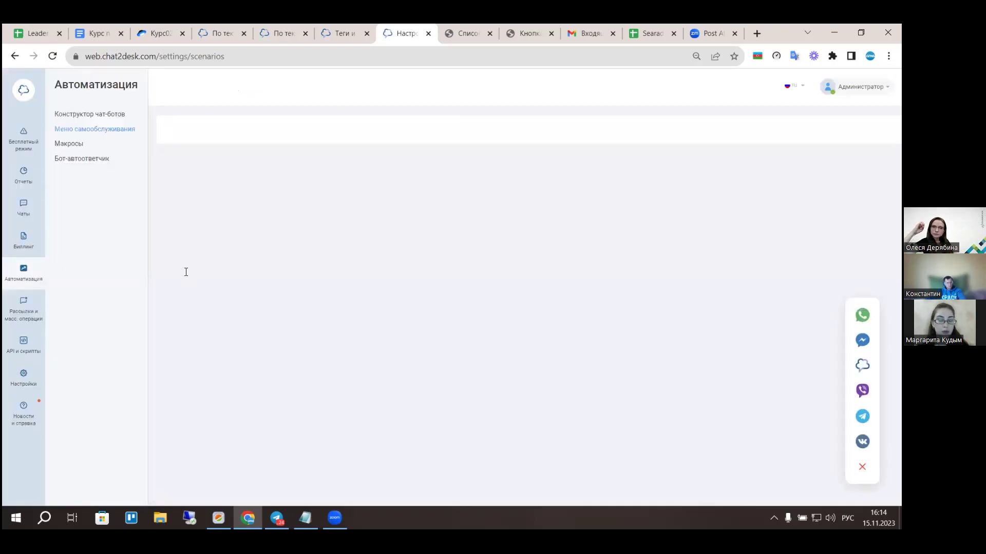
pyautogui.scroll(-2, 265, 164)
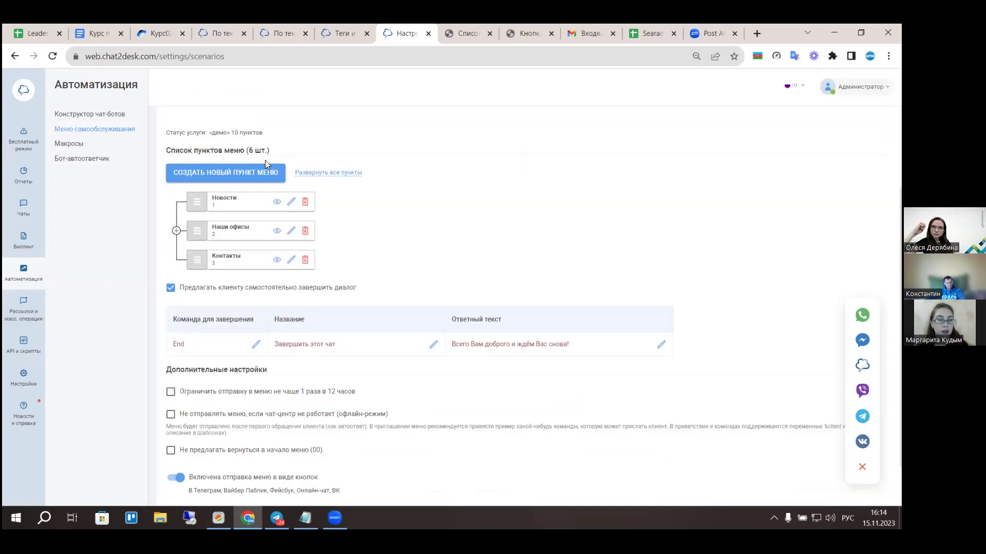
pyautogui.scroll(-1, 418, 290)
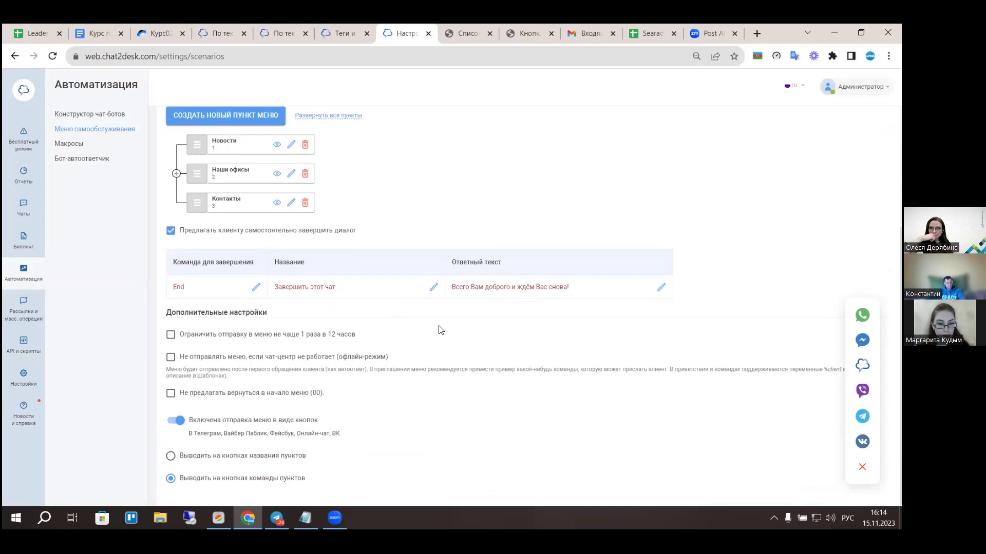
pyautogui.scroll(3, 441, 329)
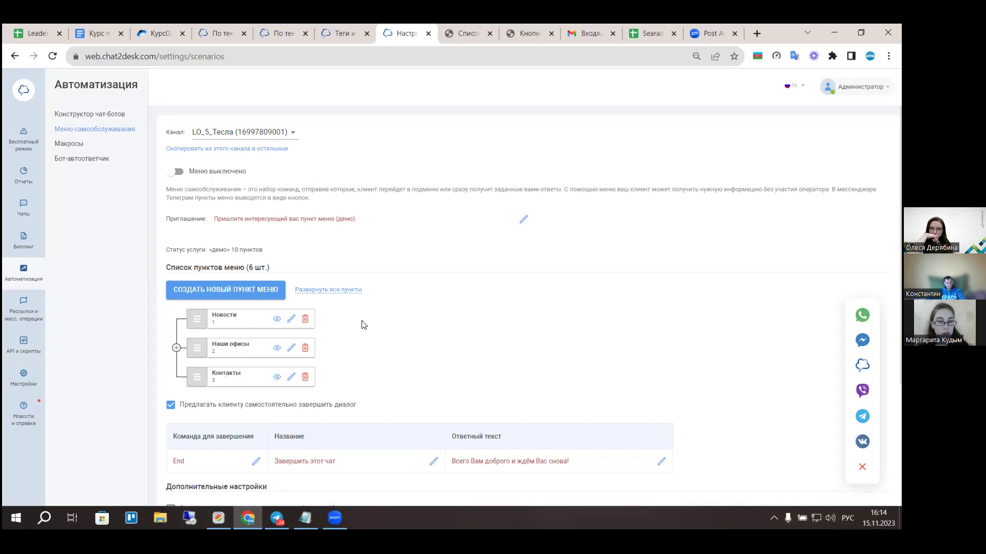
pyautogui.scroll(-3, 390, 359)
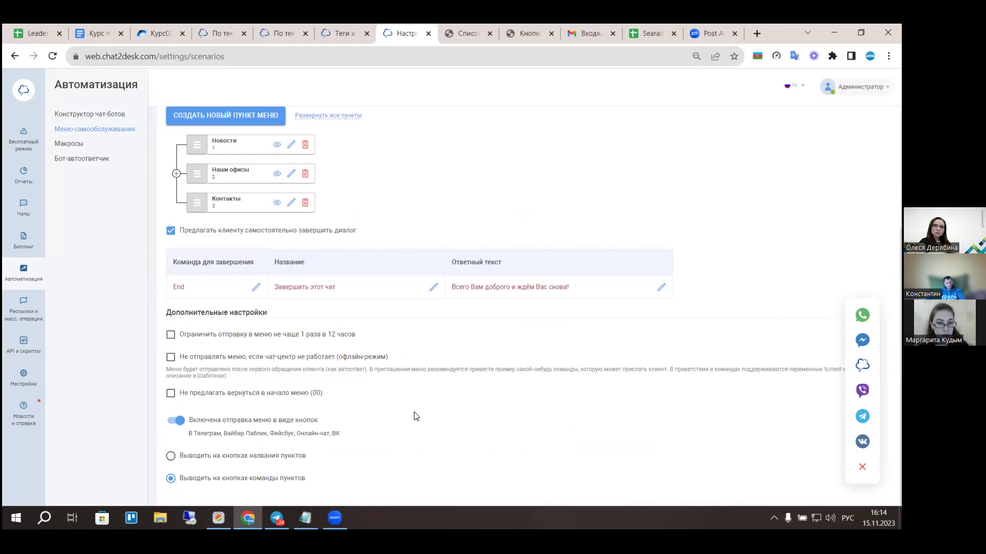
pyautogui.scroll(3, 416, 416)
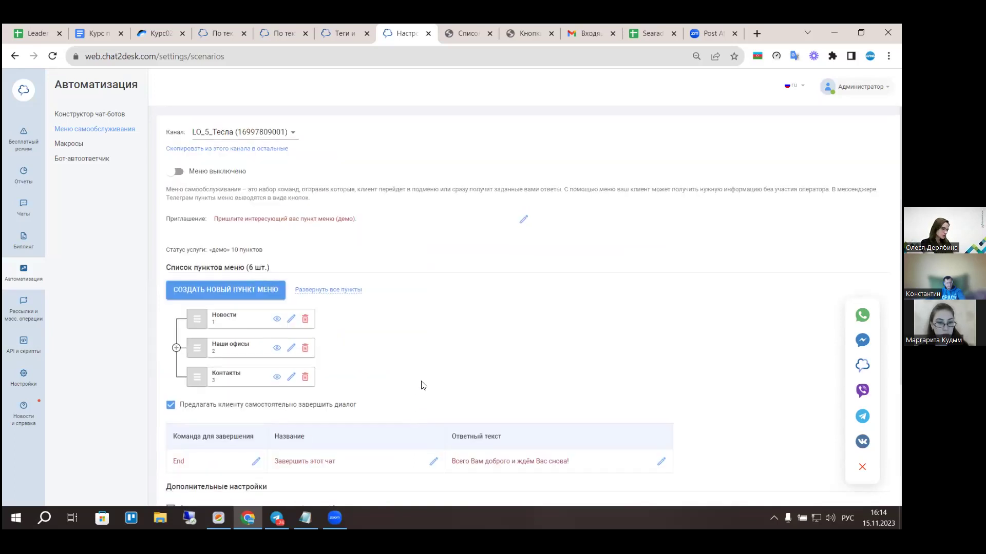
pyautogui.scroll(-2, 467, 375)
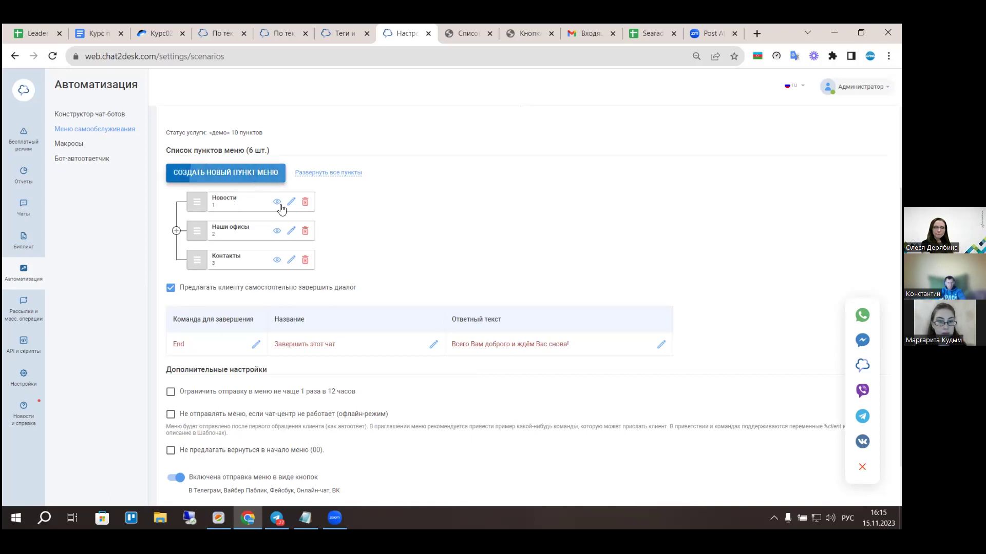
# Examine the new menu item form, including its parent item options and the actions run on selection, and cancel it without saving.
pyautogui.scroll(-3, 501, 288)
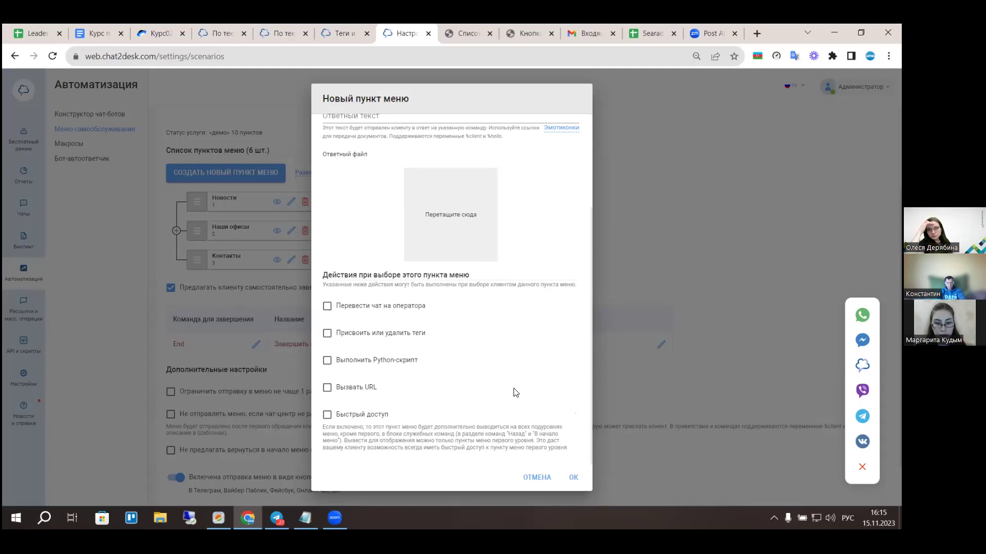
pyautogui.scroll(3, 477, 333)
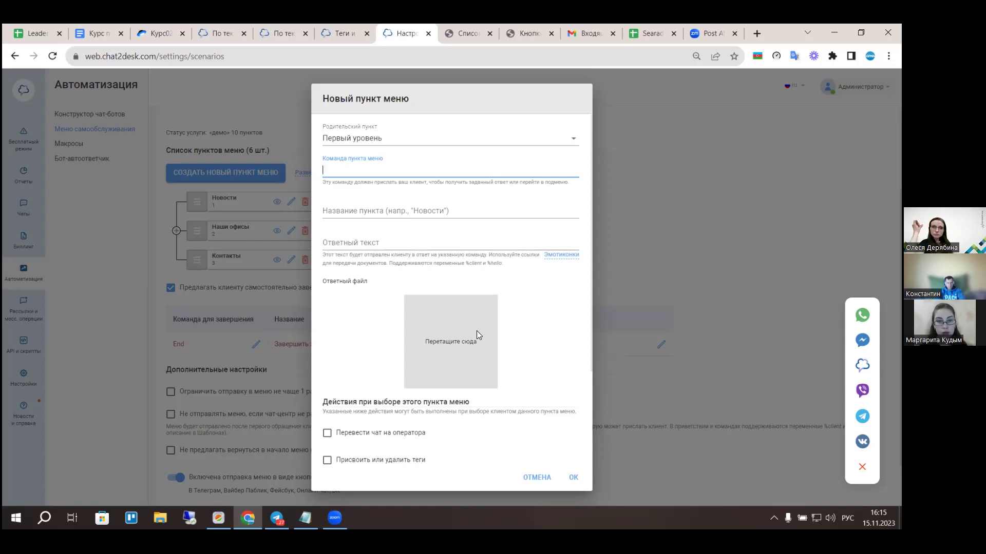
pyautogui.click(397, 142)
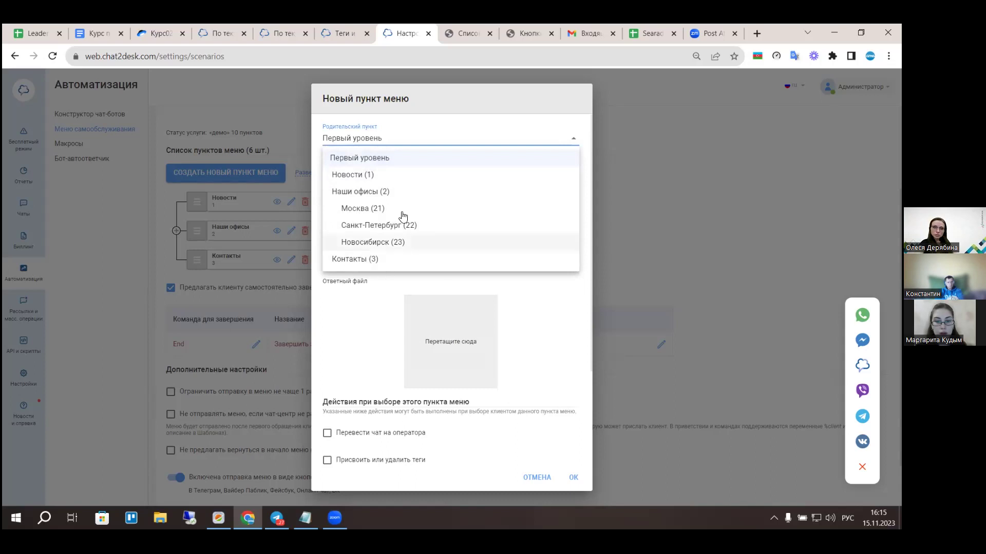
pyautogui.click(385, 139)
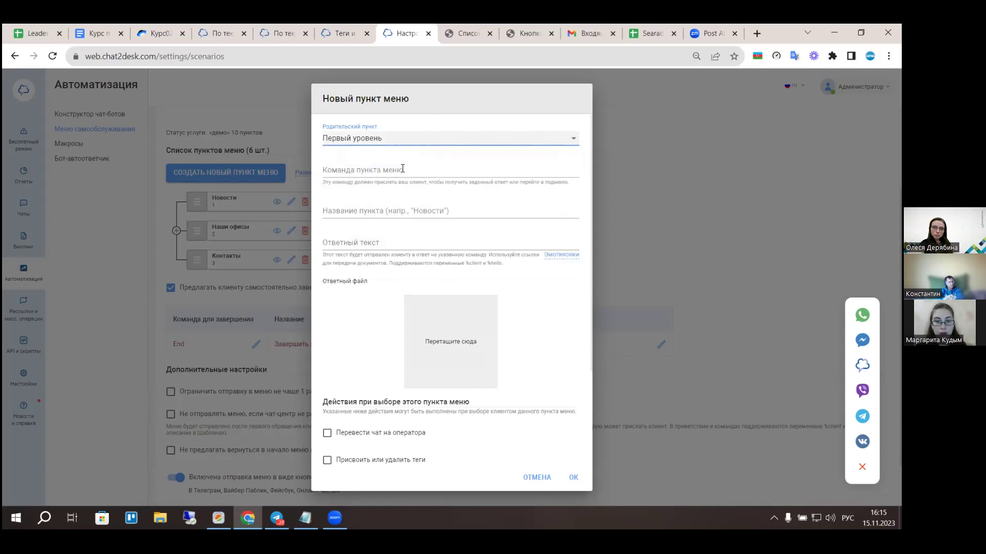
pyautogui.click(391, 141)
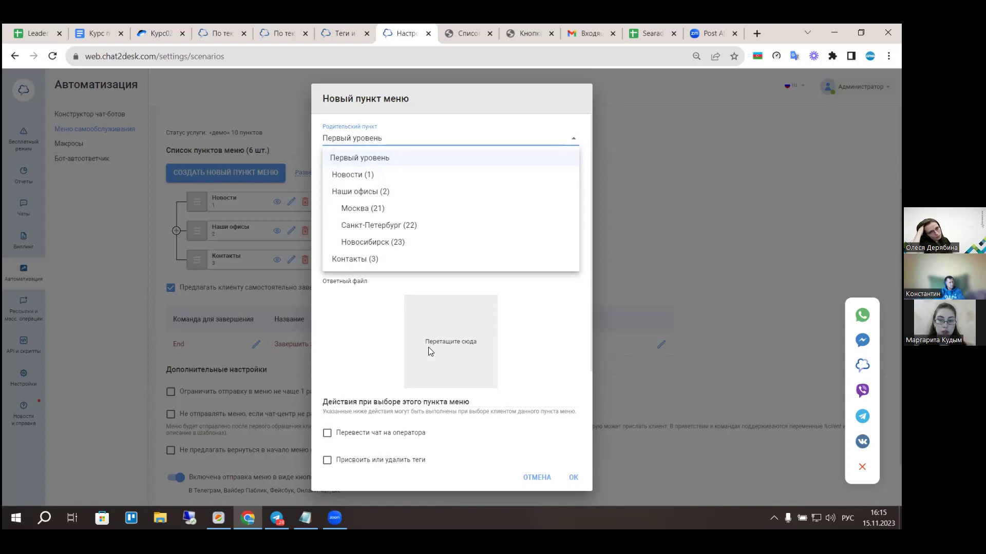
pyautogui.click(576, 310)
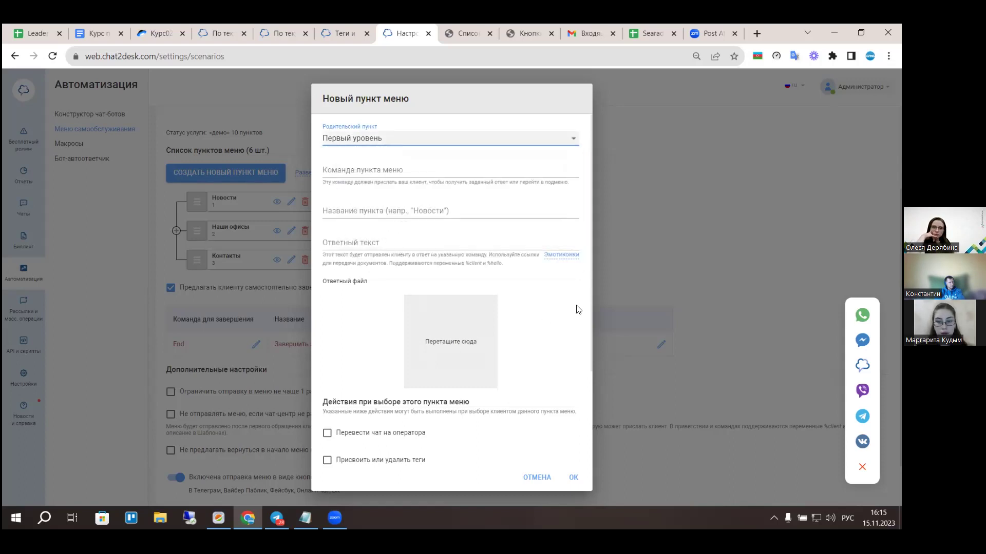
pyautogui.click(539, 478)
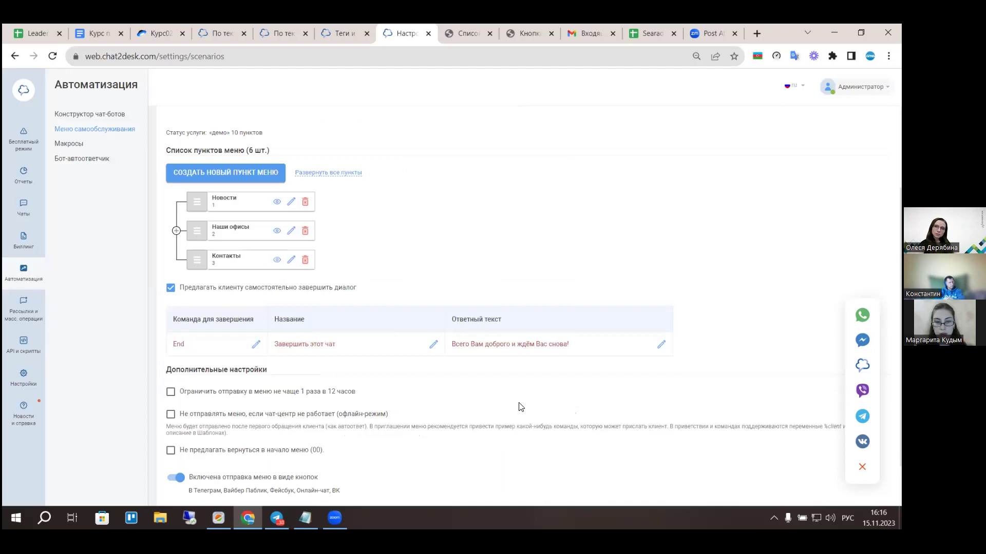
pyautogui.click(267, 173)
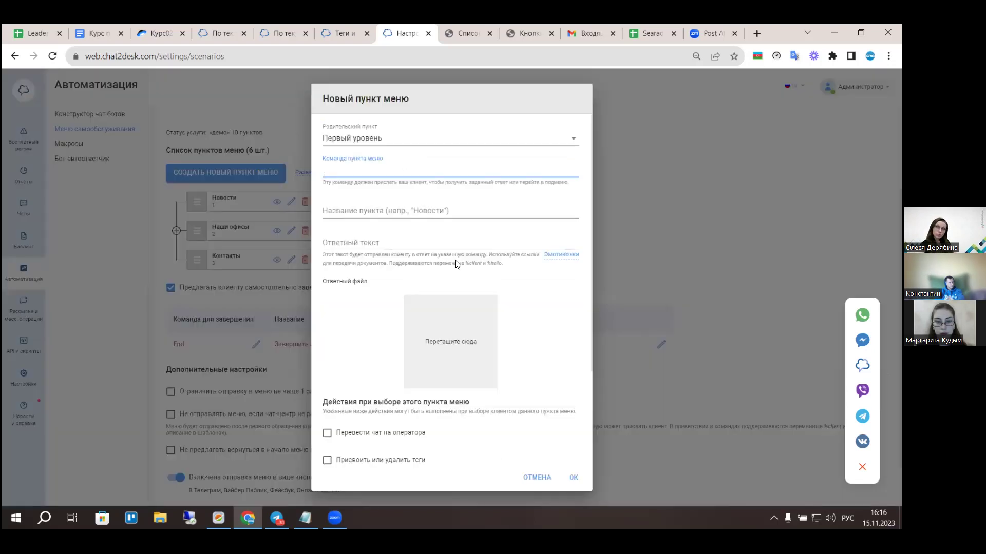
pyautogui.scroll(-3, 456, 274)
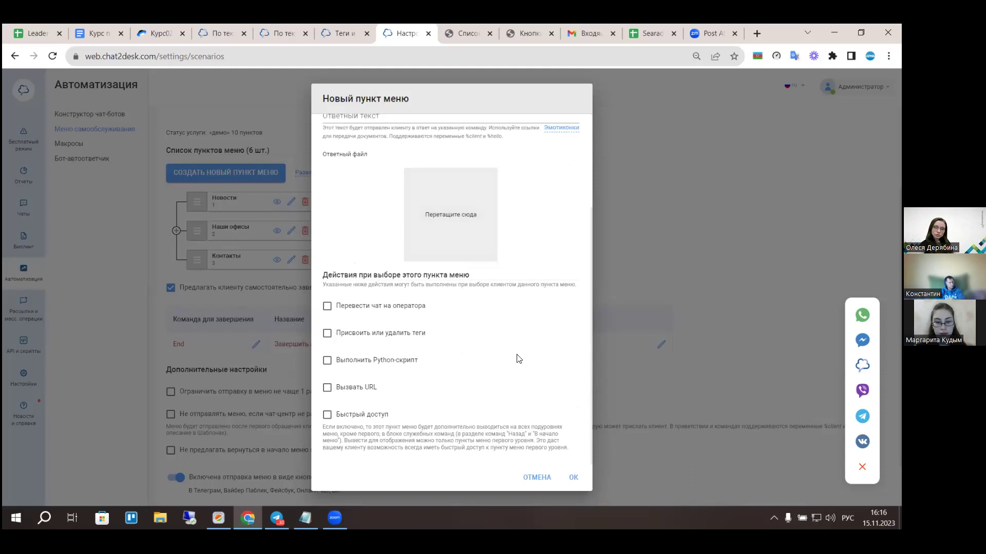
pyautogui.click(548, 484)
# Open the advanced reports page and choose the "Отчет по тегам обращений" report.
pyautogui.moveTo(26, 175)
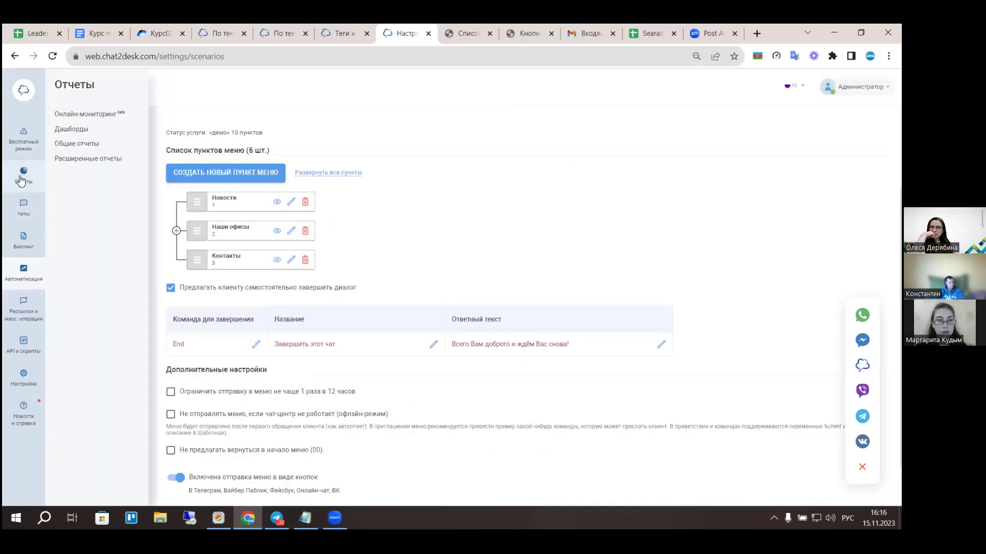
pyautogui.click(71, 159)
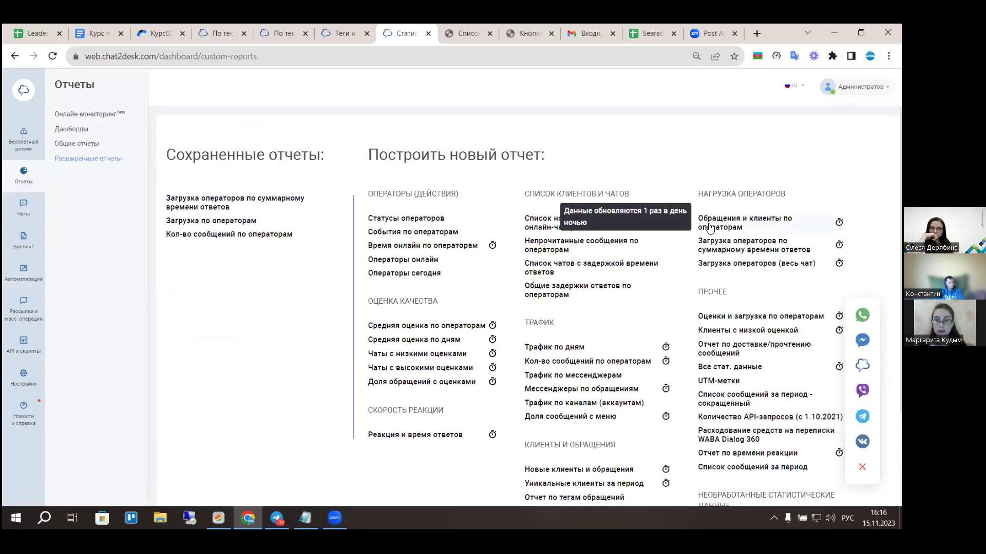
pyautogui.scroll(-2, 778, 246)
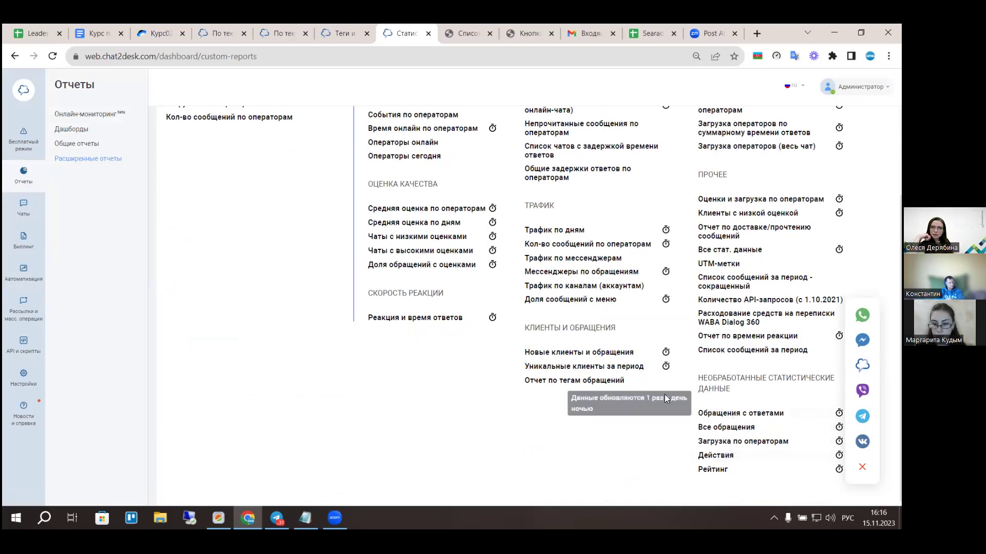
pyautogui.click(592, 386)
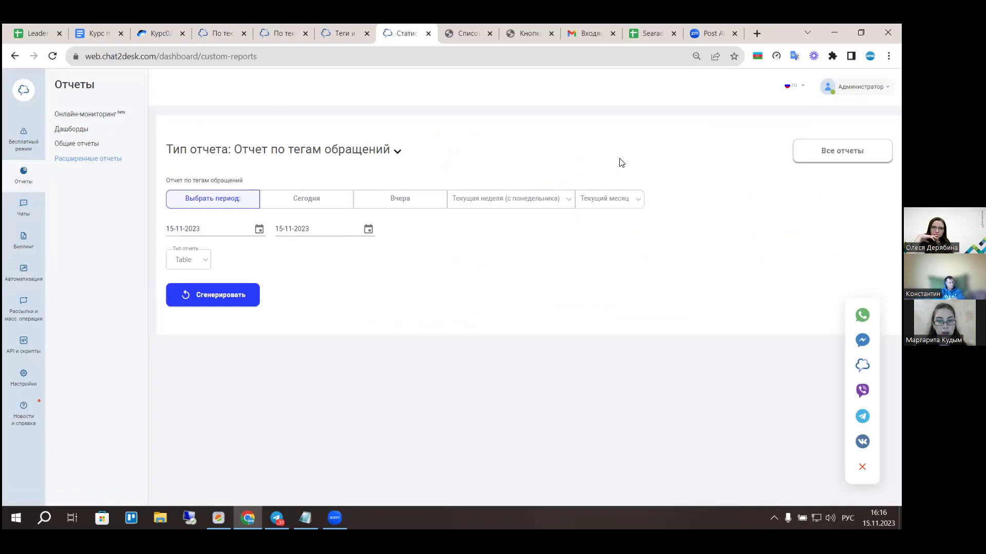
# Generate the request tag report as a Table for the period 09-11-2023 to 15-11-2023.
pyautogui.click(199, 259)
pyautogui.click(196, 281)
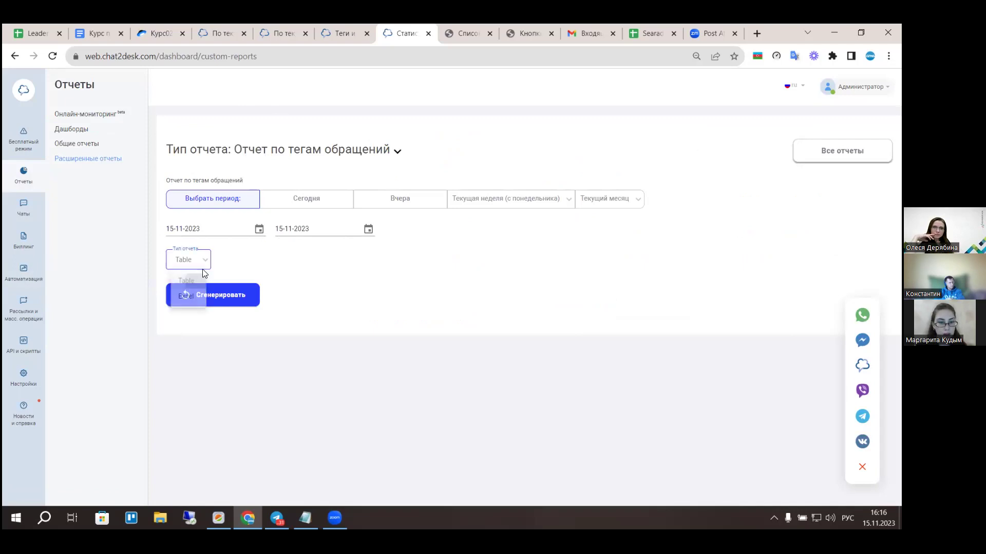
pyautogui.click(292, 236)
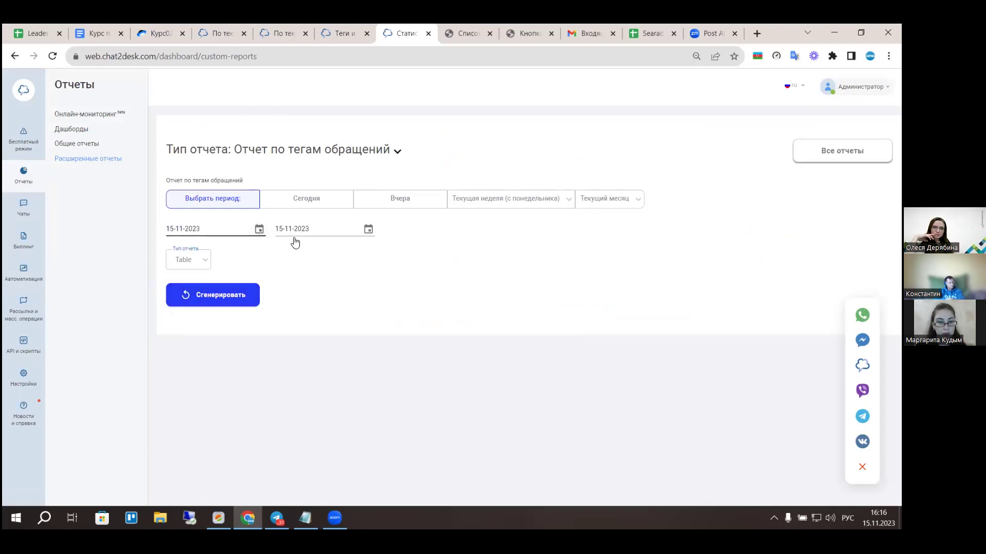
pyautogui.click(206, 308)
pyautogui.click(232, 305)
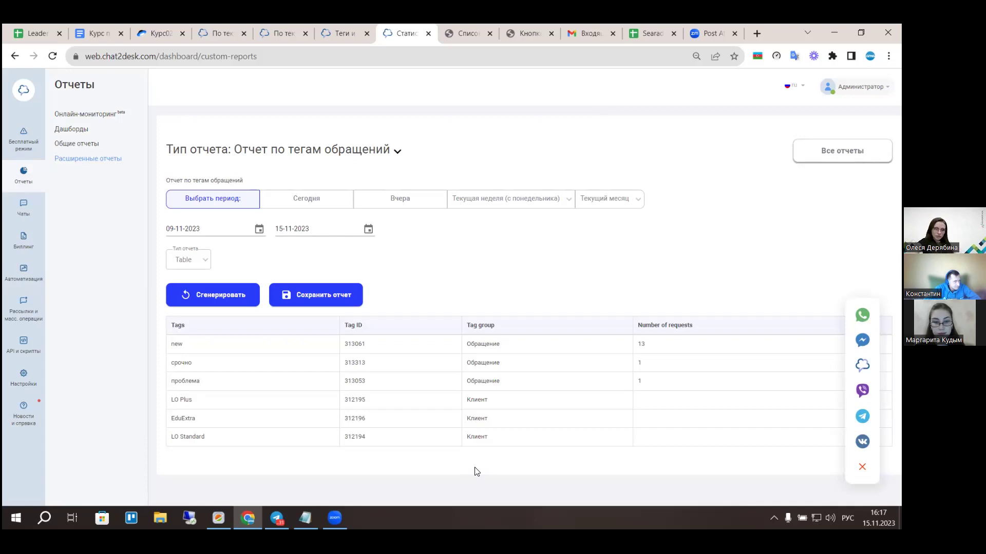
pyautogui.click(229, 298)
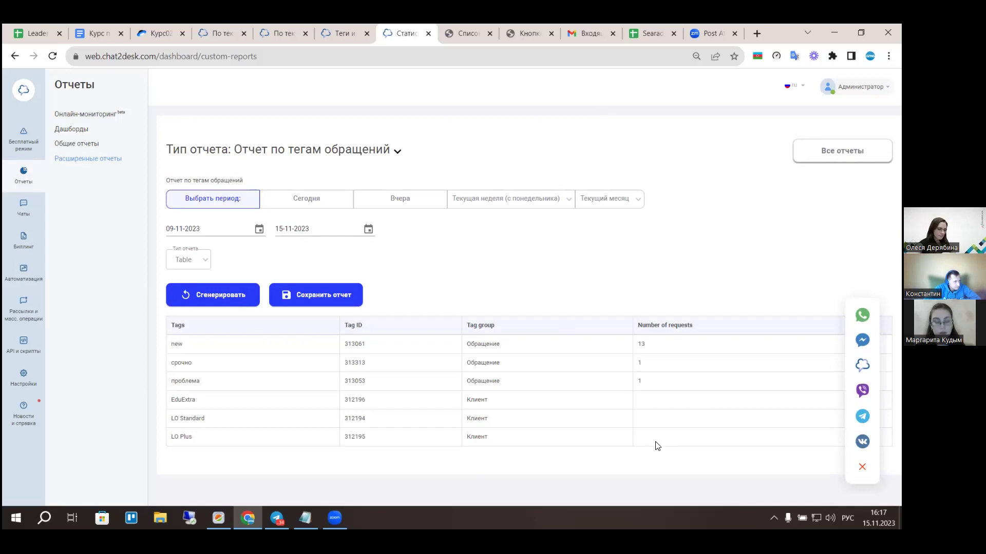
# Check the tag settings, open the list of all chats in the mailing tab, and regenerate the request tag report.
pyautogui.click(352, 29)
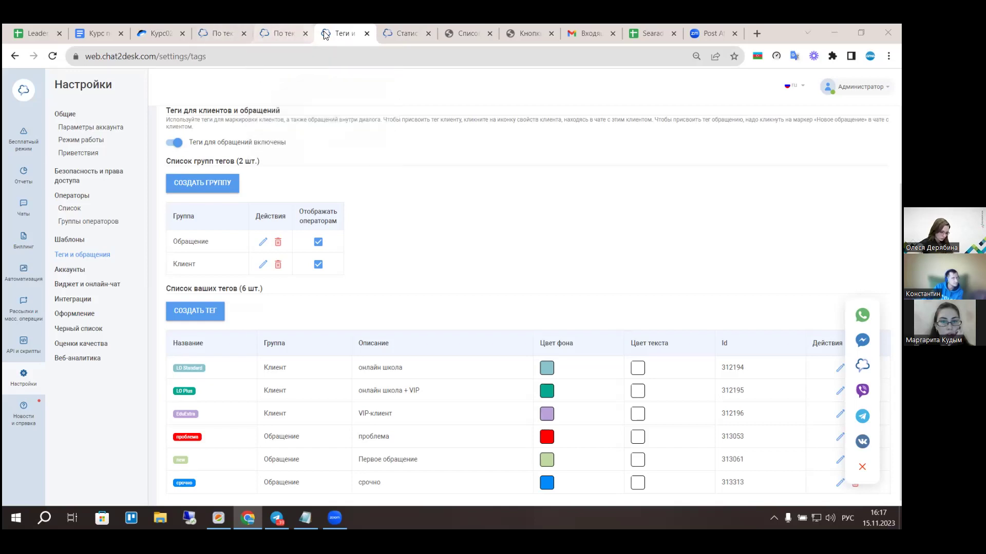
pyautogui.click(281, 28)
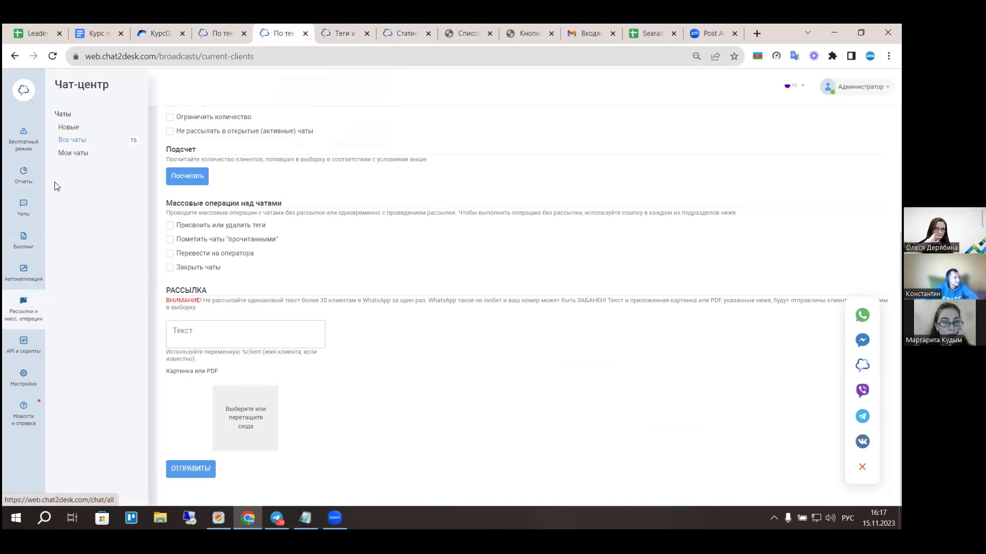
pyautogui.click(56, 186)
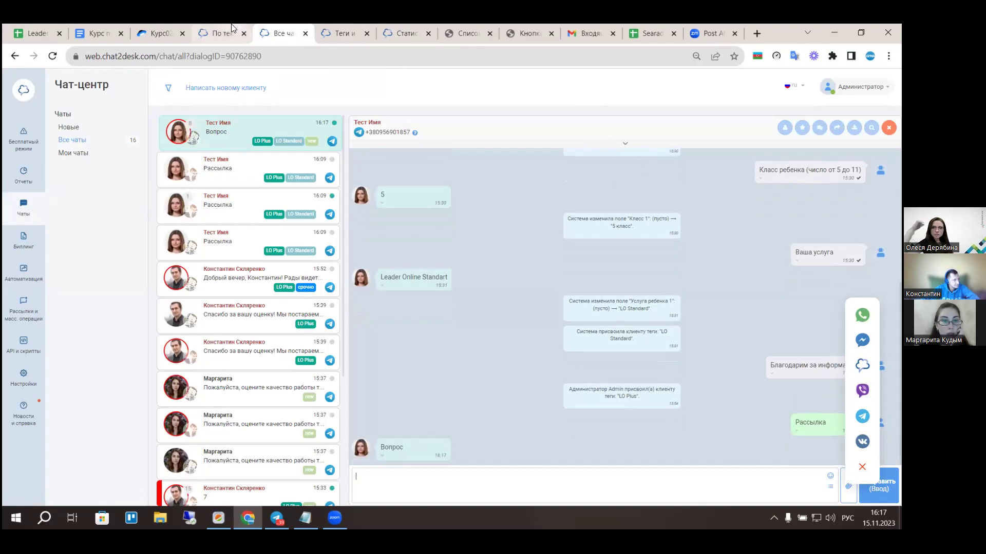
pyautogui.click(336, 29)
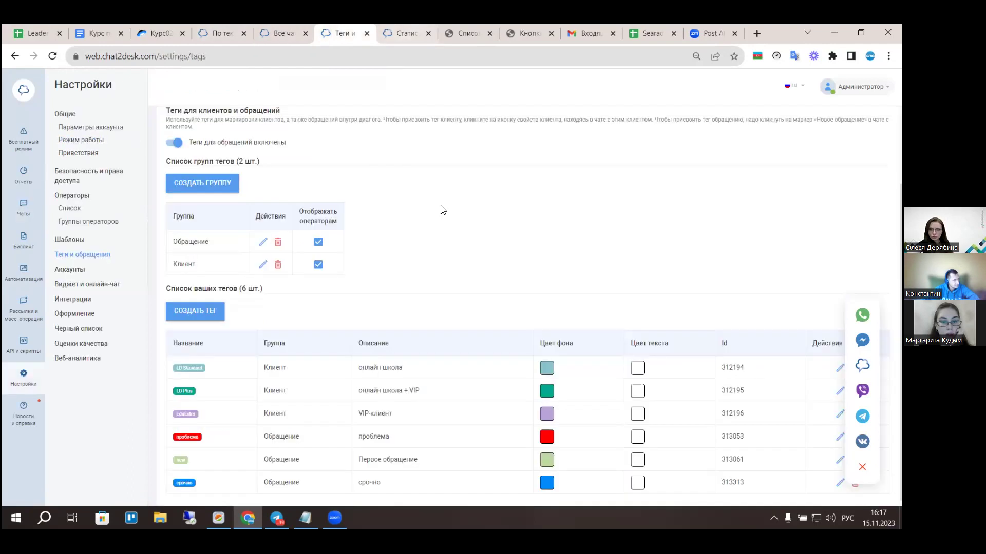
pyautogui.click(413, 32)
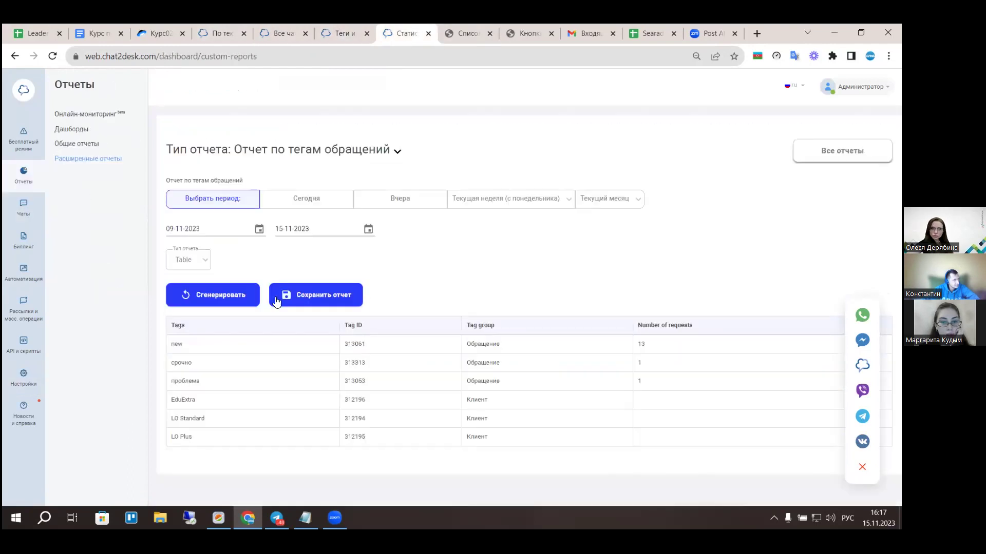
pyautogui.click(224, 303)
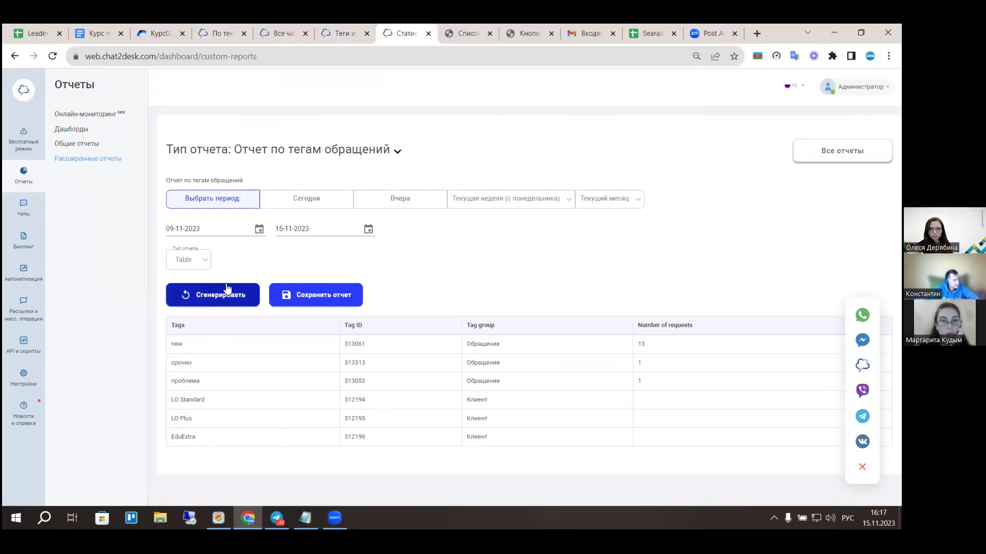
# Recheck the tag settings and read through the message and tag history of the client chat containing "Вопрос".
pyautogui.click(343, 28)
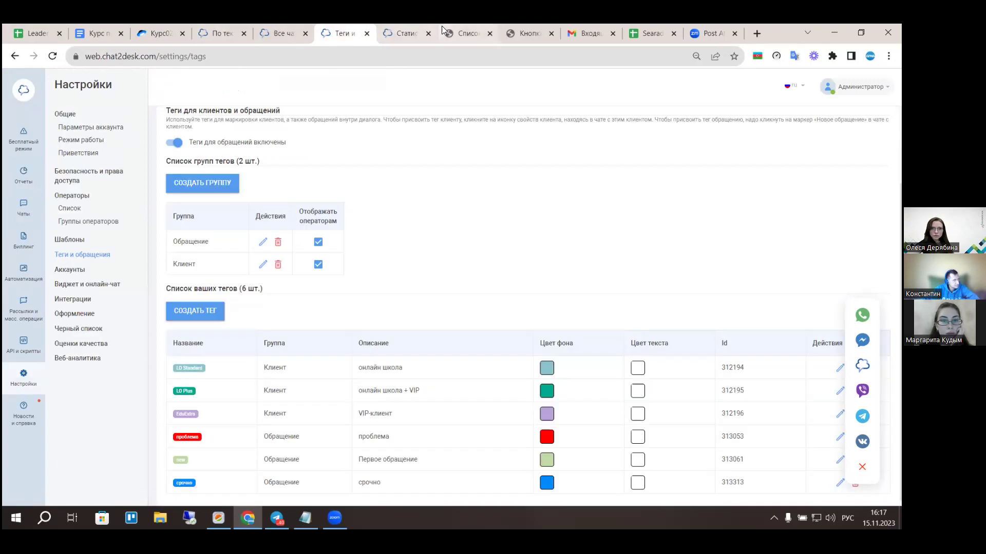
pyautogui.click(278, 28)
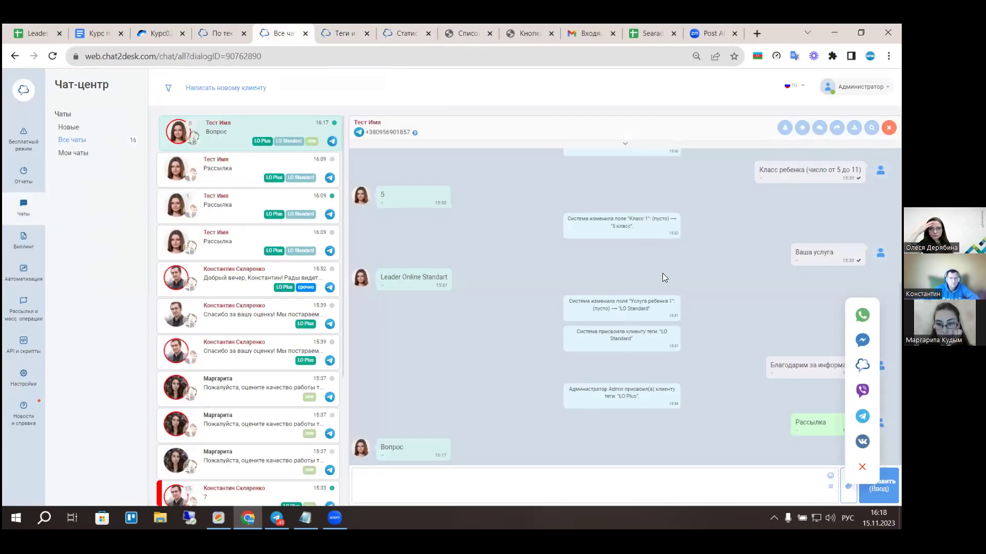
pyautogui.scroll(5, 669, 302)
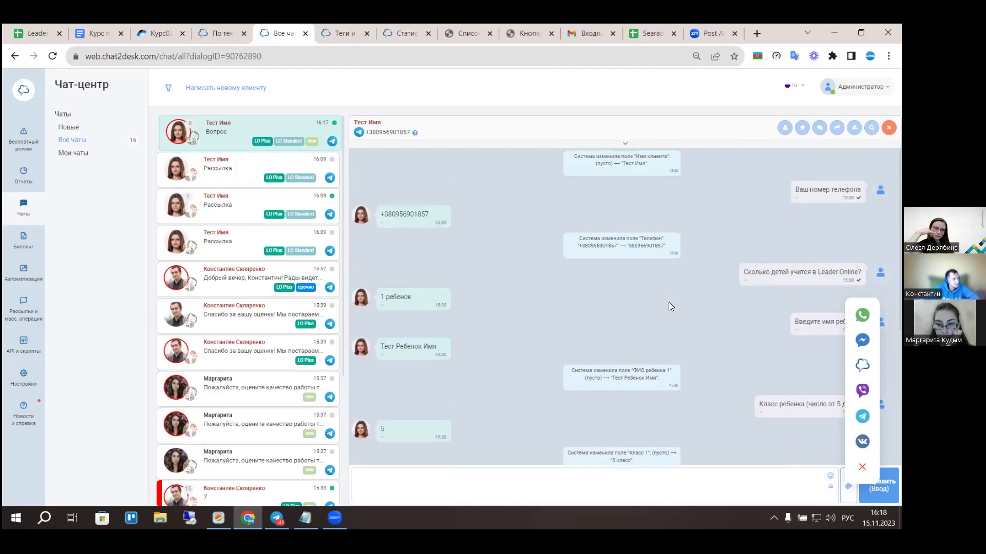
pyautogui.scroll(-5, 662, 304)
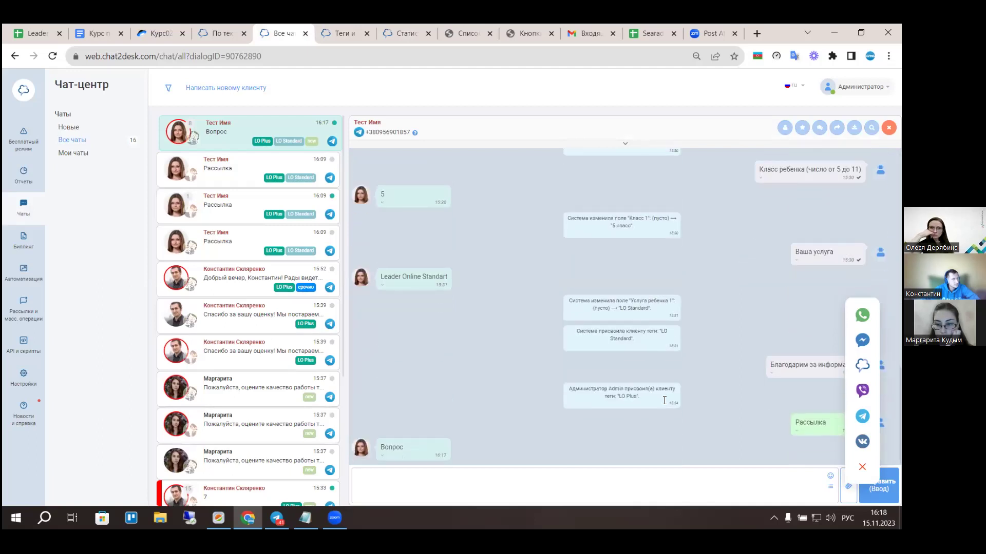
# Review the tag history of the client chat containing "Вопрос", check the tag settings, and regenerate the request tag report.
pyautogui.scroll(8, 644, 401)
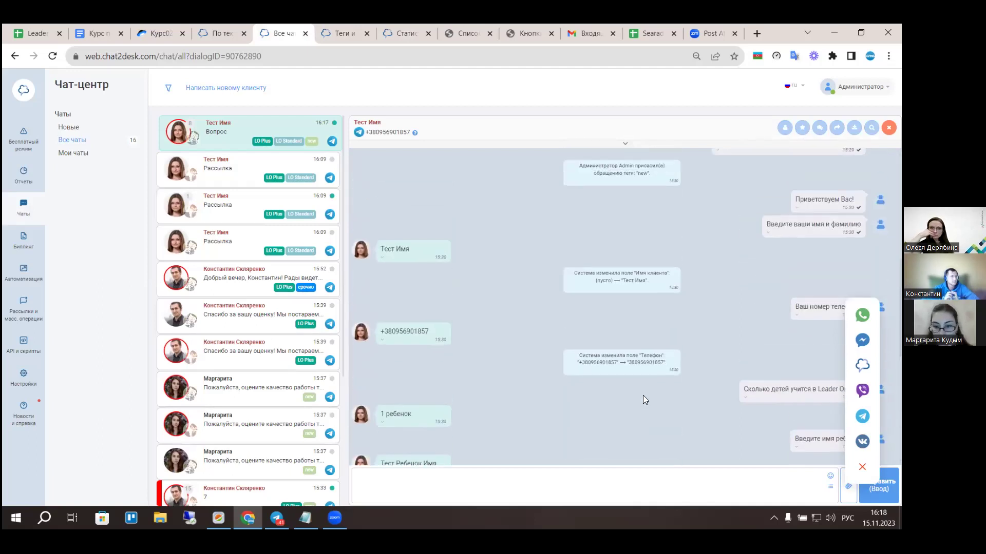
pyautogui.scroll(5, 643, 400)
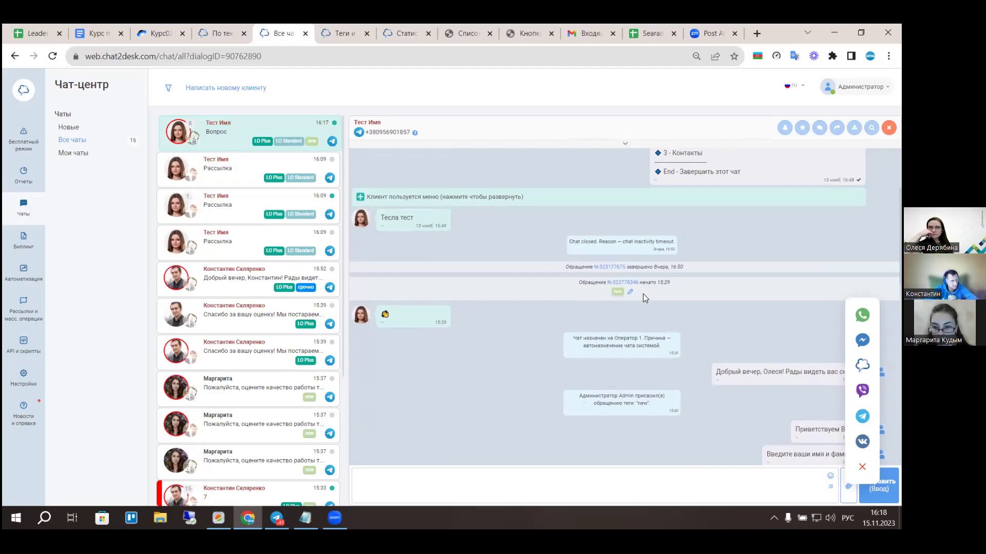
pyautogui.scroll(-10, 642, 293)
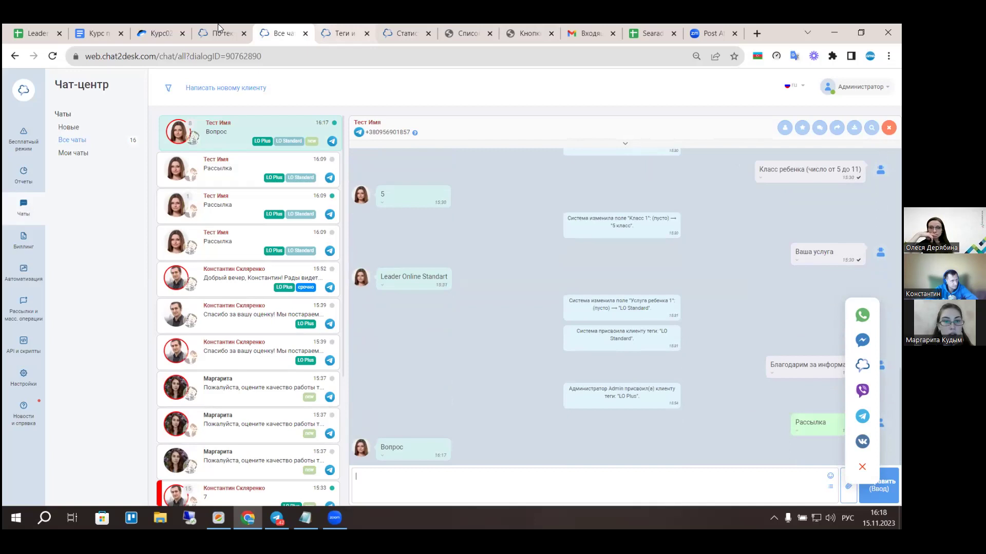
pyautogui.click(339, 25)
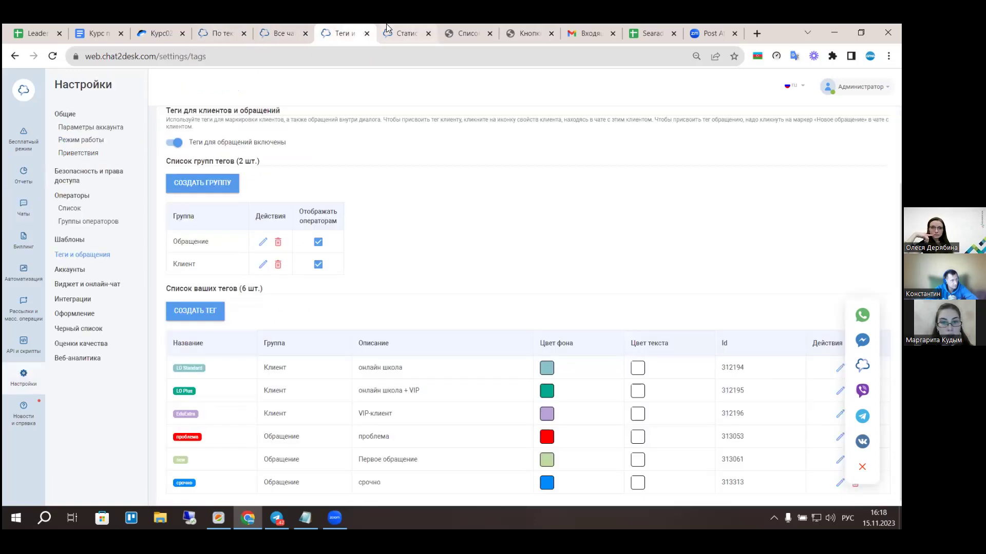
pyautogui.click(386, 24)
pyautogui.click(241, 290)
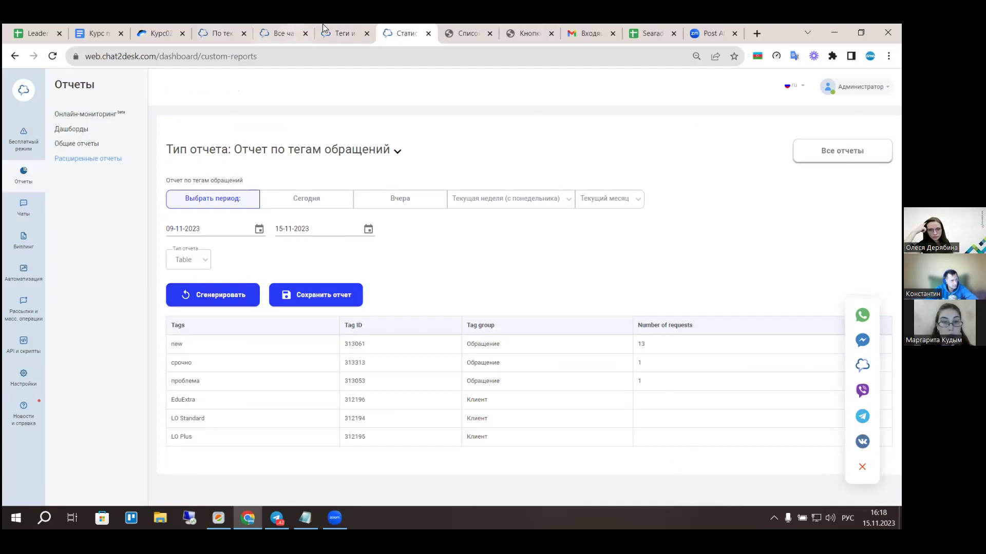
# Close the client chat containing "Вопрос" and regenerate the request tag report several times to recheck the number of requests.
pyautogui.click(279, 26)
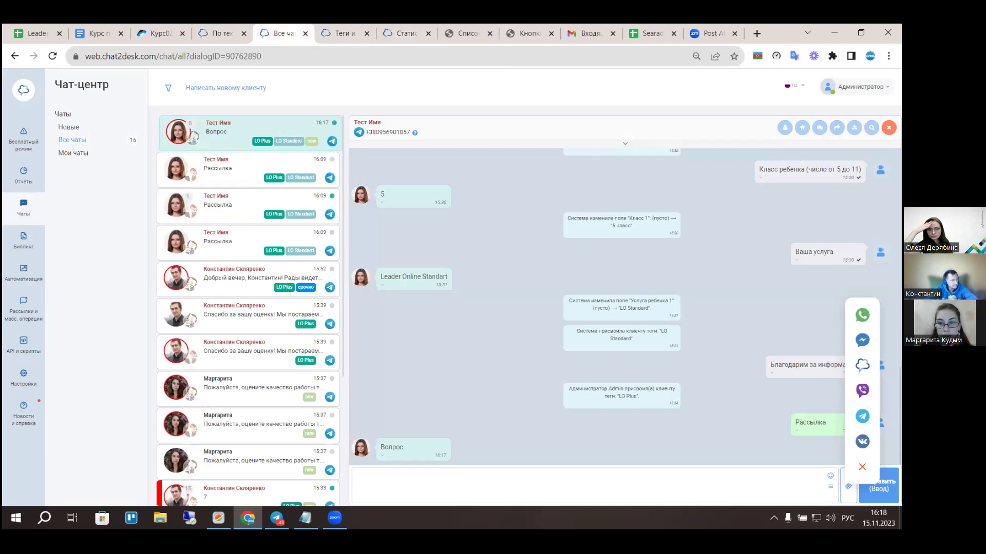
pyautogui.click(889, 127)
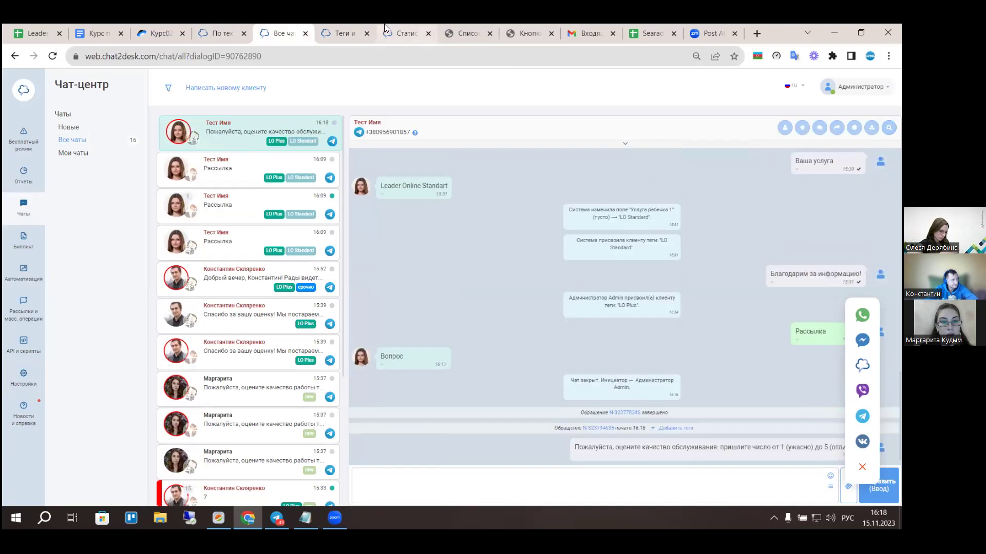
pyautogui.click(403, 33)
pyautogui.click(224, 294)
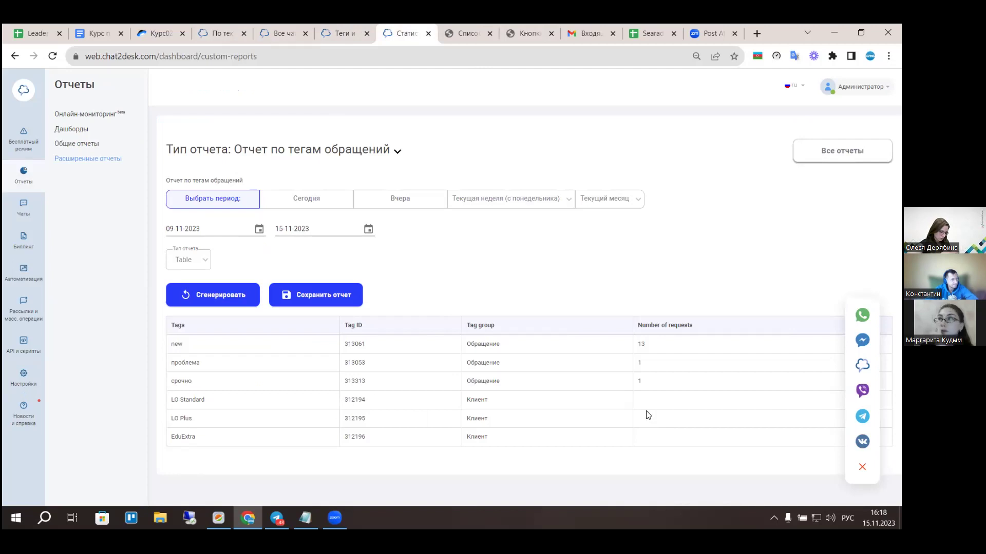
pyautogui.click(221, 300)
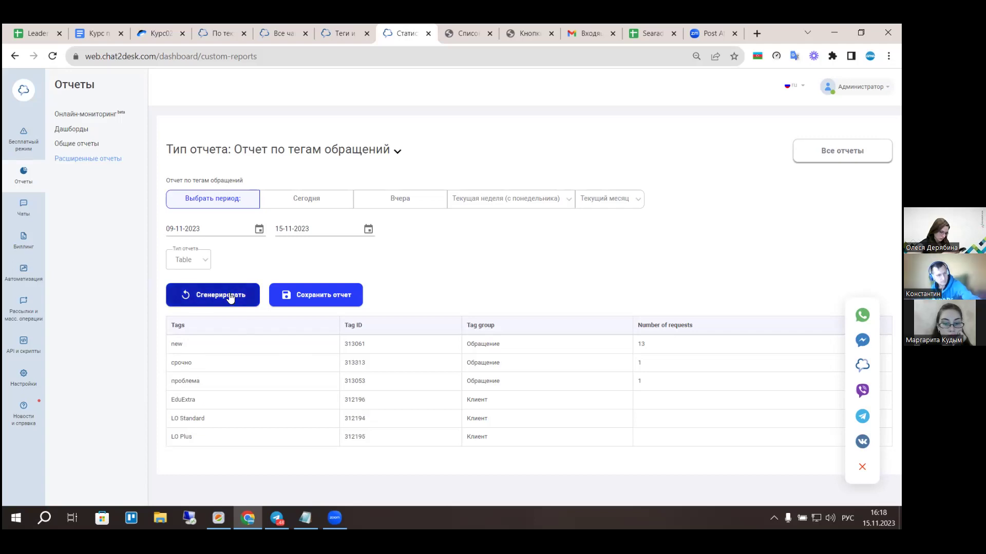
pyautogui.click(238, 296)
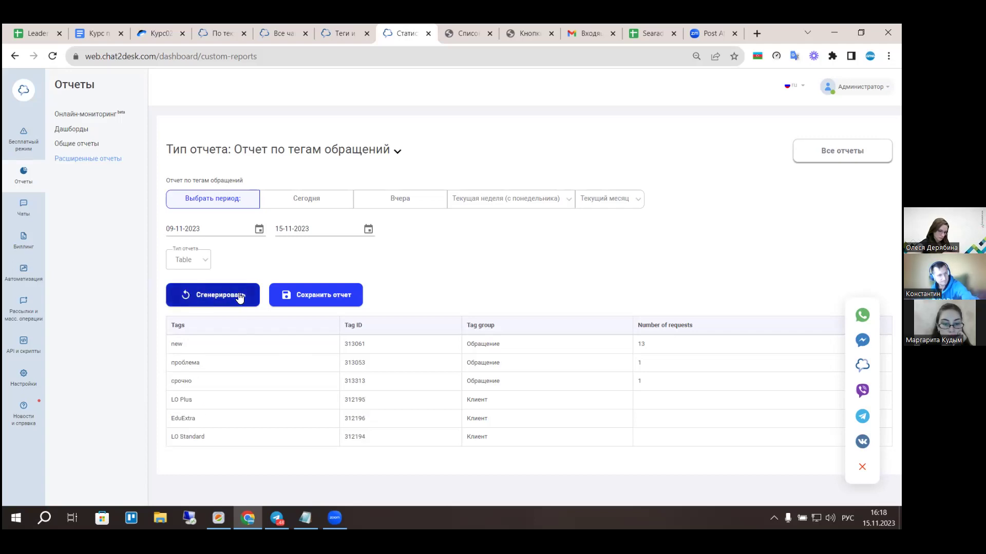
pyautogui.click(218, 300)
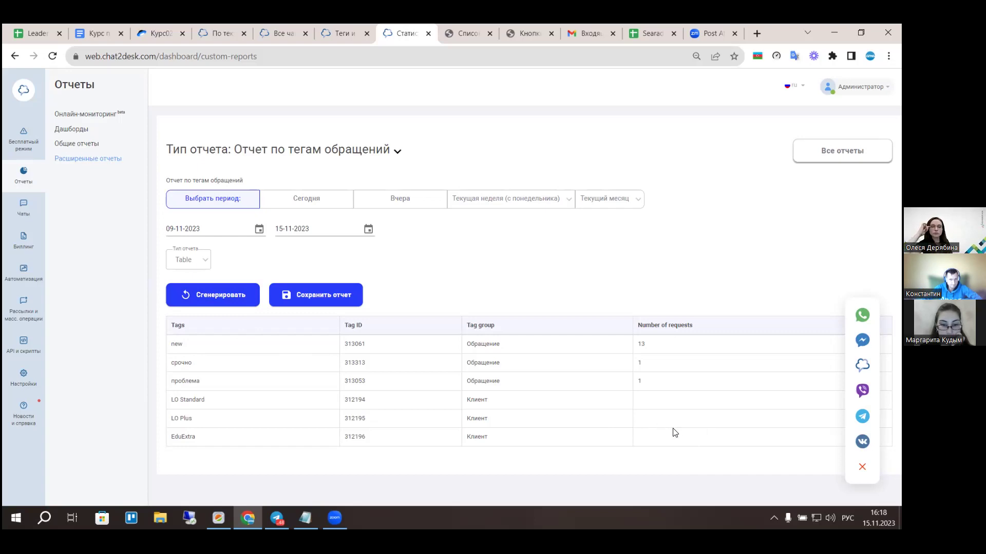
pyautogui.click(205, 294)
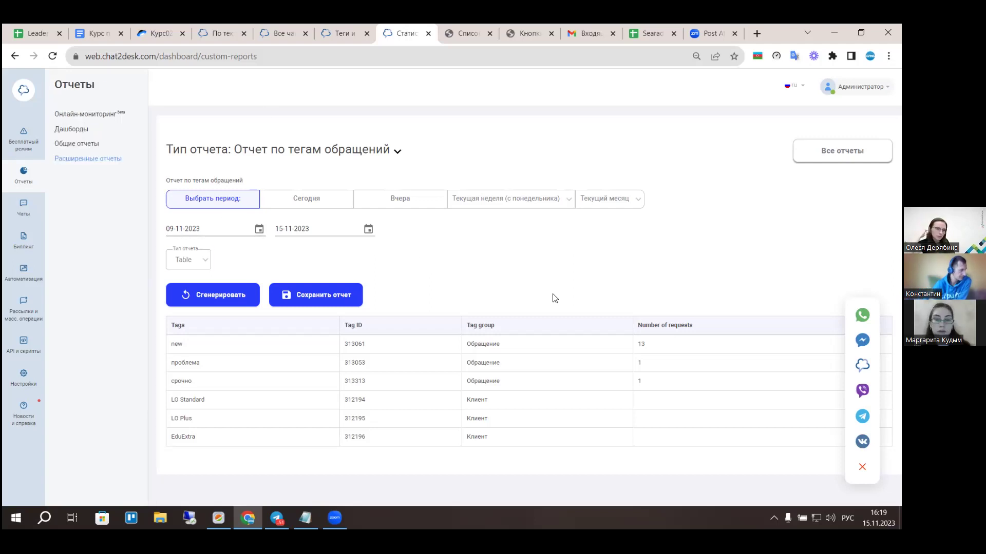
pyautogui.click(219, 303)
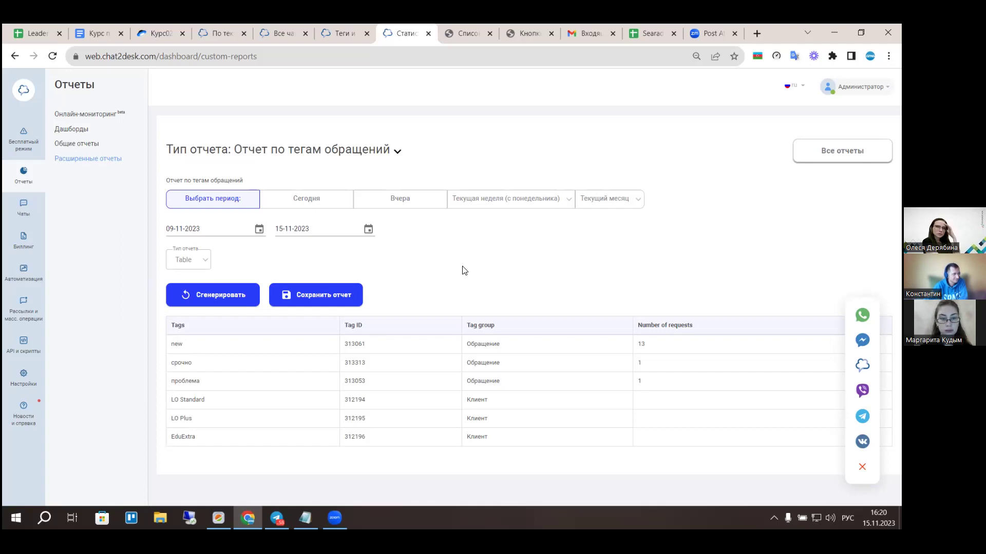
# Check the output types offered for the report and review the list of pros and cons in the Notepad notes.
pyautogui.click(190, 259)
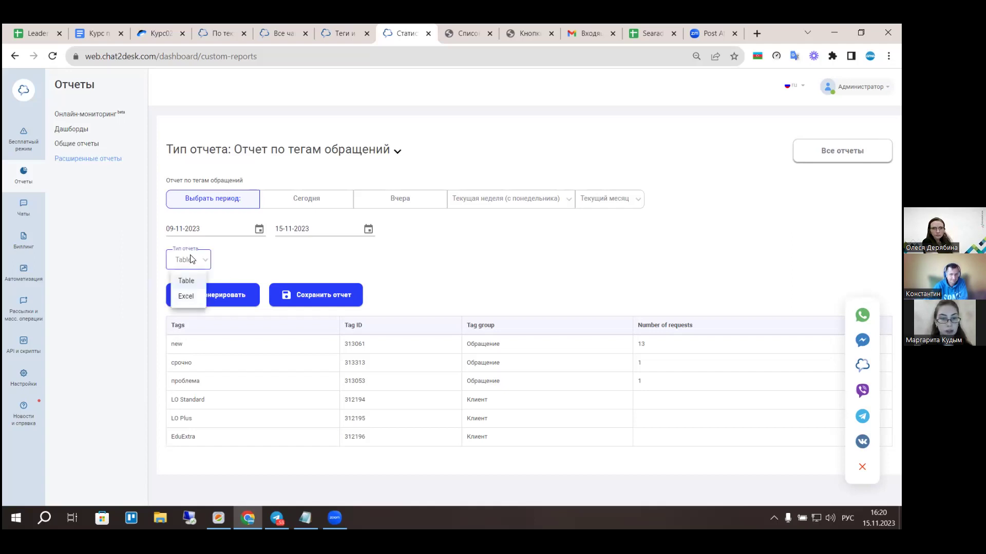
pyautogui.click(243, 268)
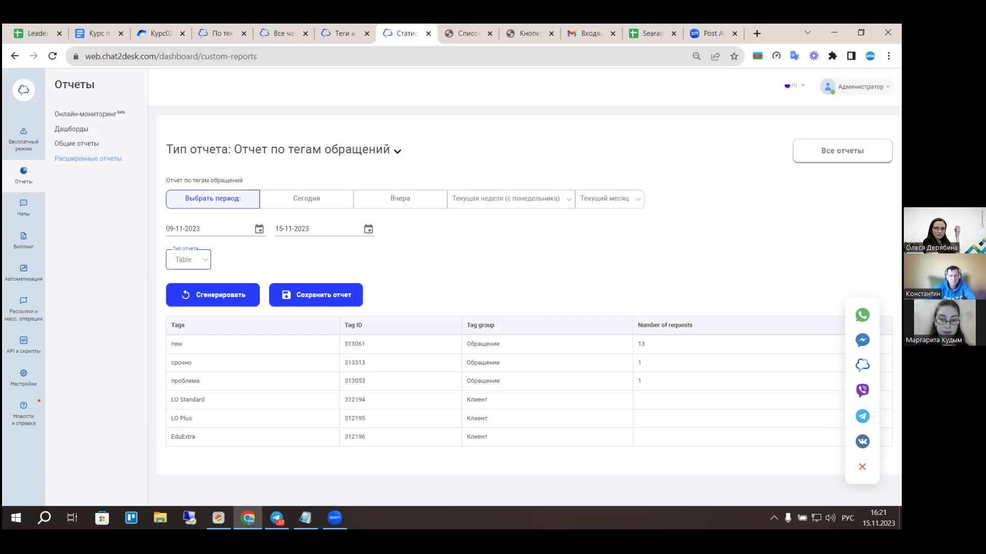
pyautogui.click(306, 518)
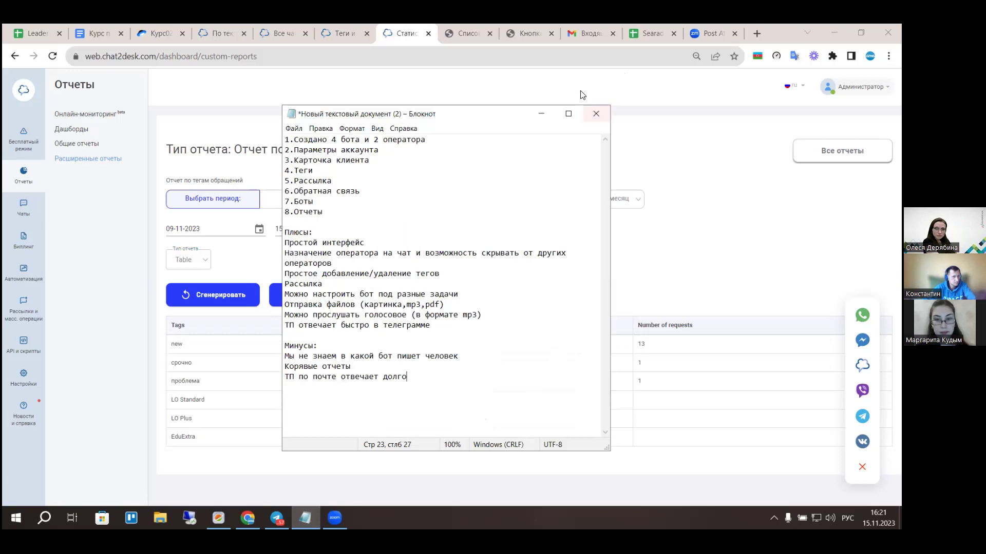
pyautogui.click(540, 114)
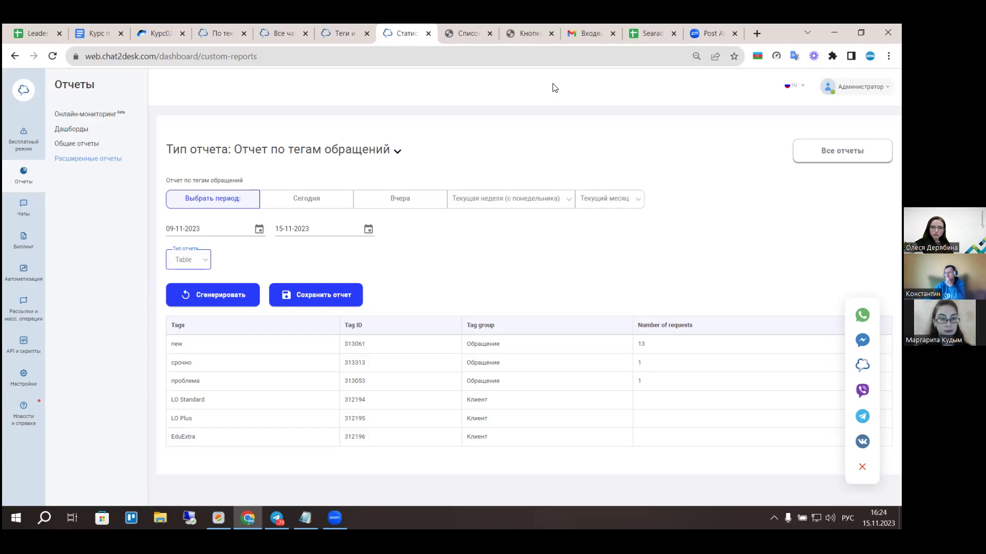
# Open the chatbot constructor "Конструктор чат-ботов" from the automation section.
pyautogui.click(24, 429)
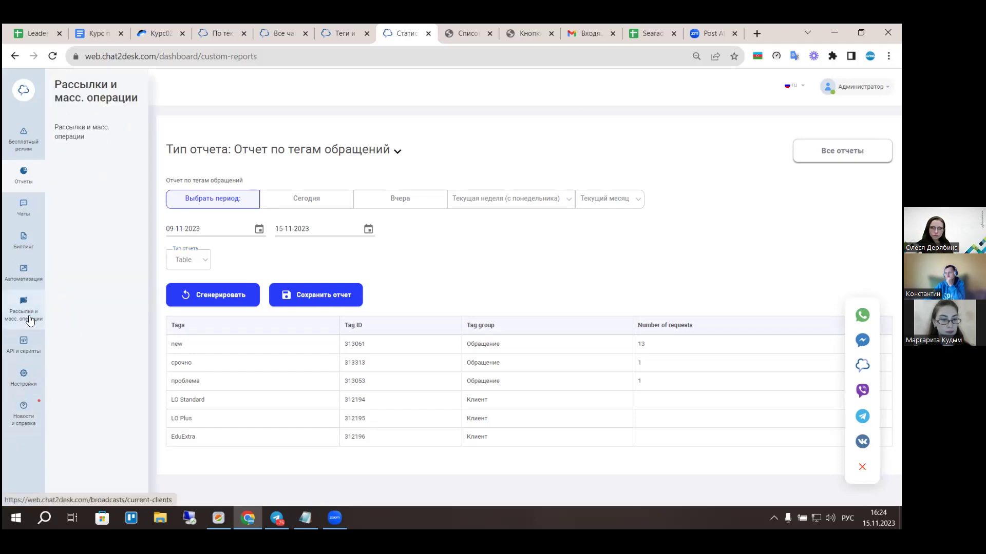
pyautogui.moveTo(26, 212)
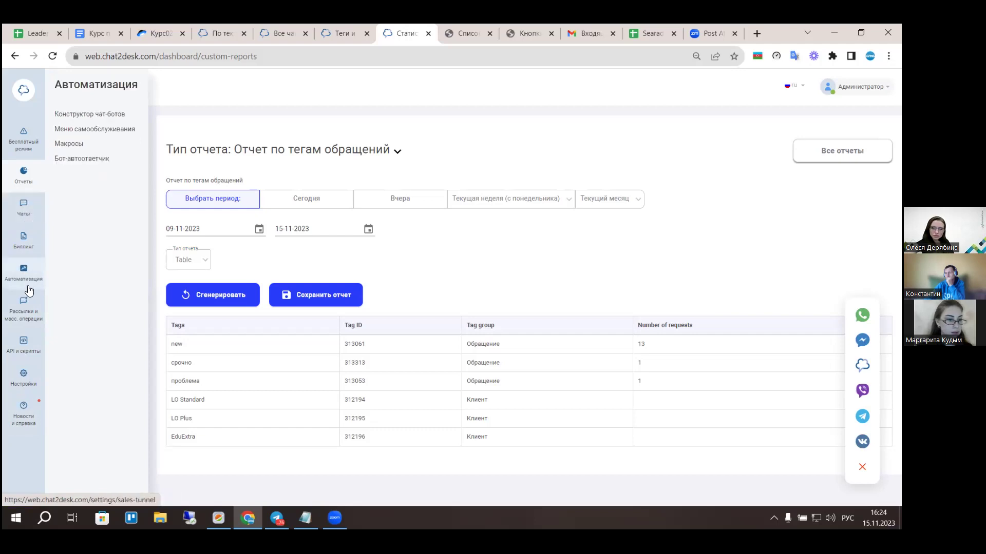
pyautogui.moveTo(37, 292)
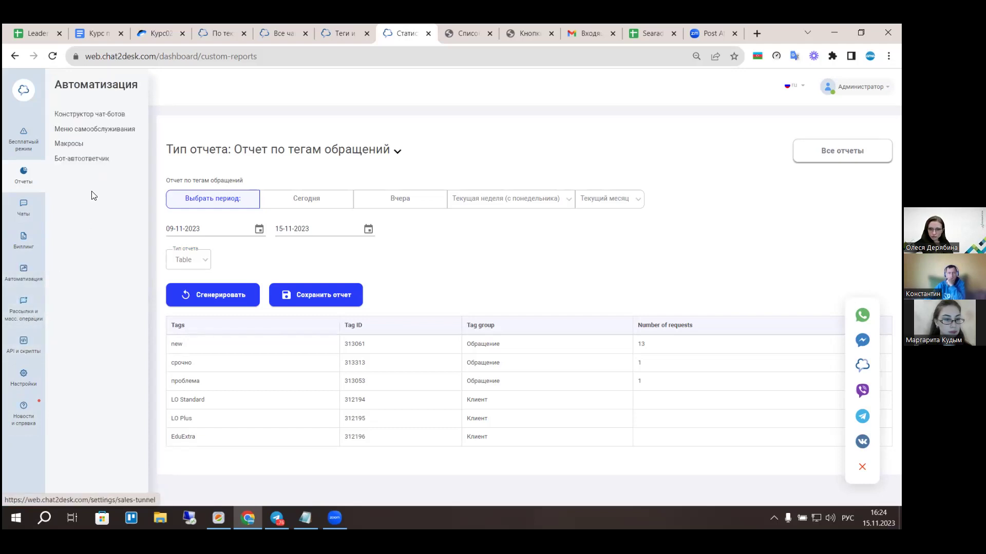
pyautogui.click(108, 118)
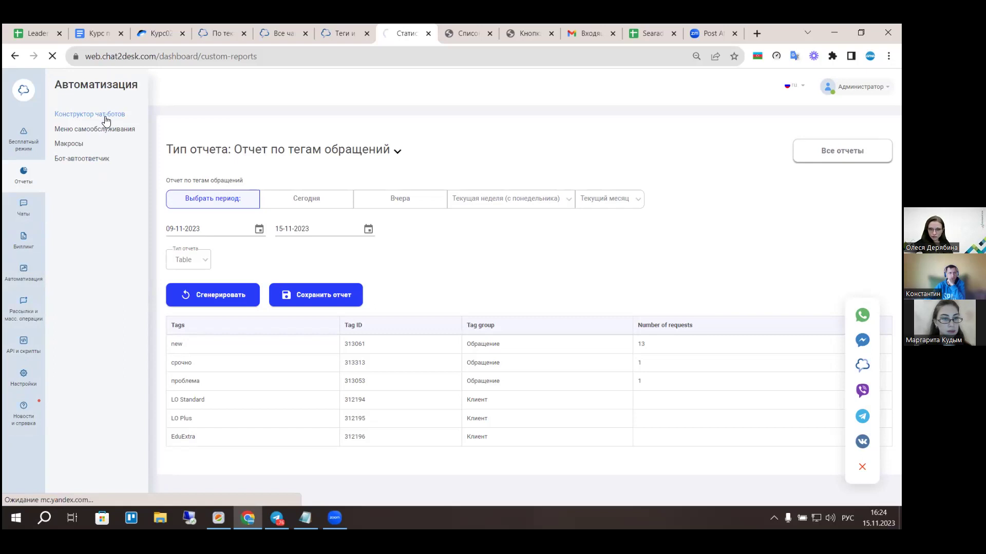